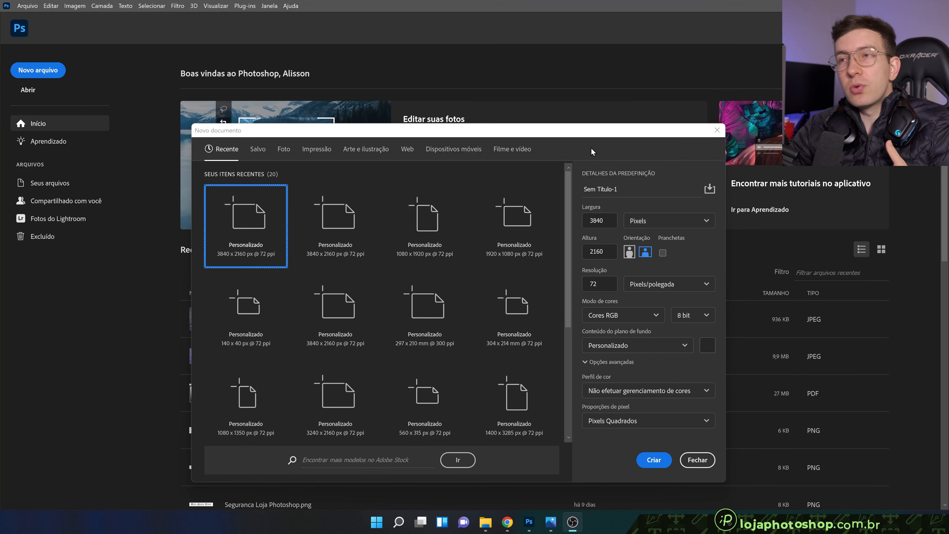
Create a new portrait document 1080 pixels wide and 1350 pixels high at 72 pixels per inch
left_click(600, 221)
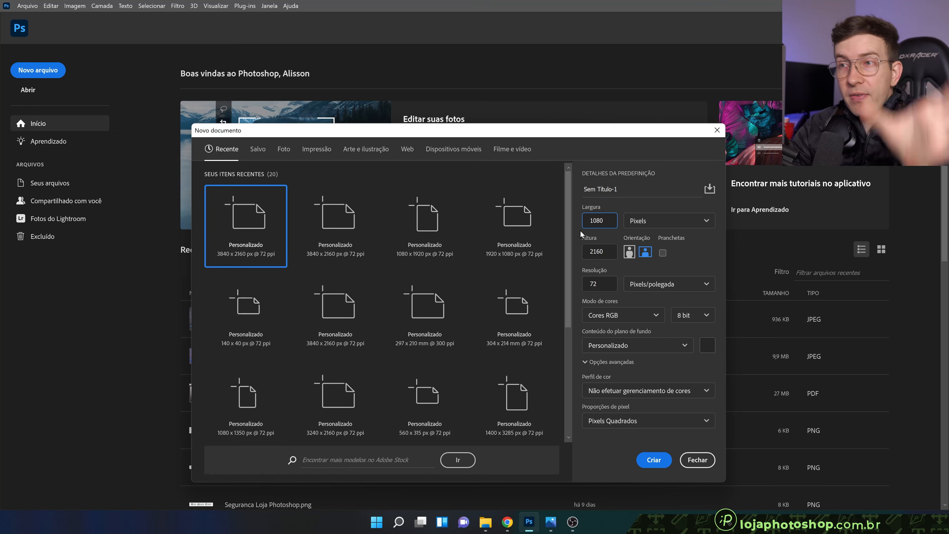
left_click_drag(604, 257, 572, 249)
double_click(600, 249)
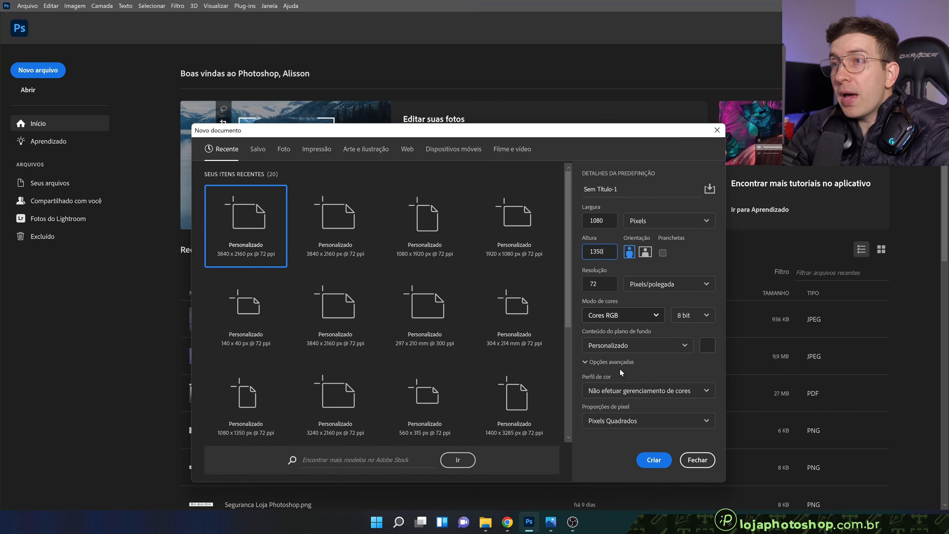
left_click(654, 459)
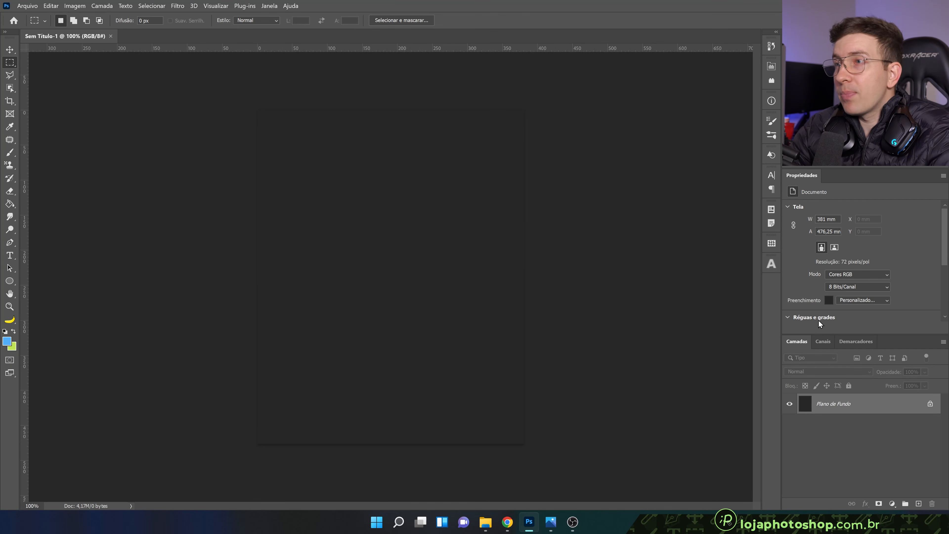
Set the document's background fill to white, ffffff
left_click(826, 299)
type("ffffff")
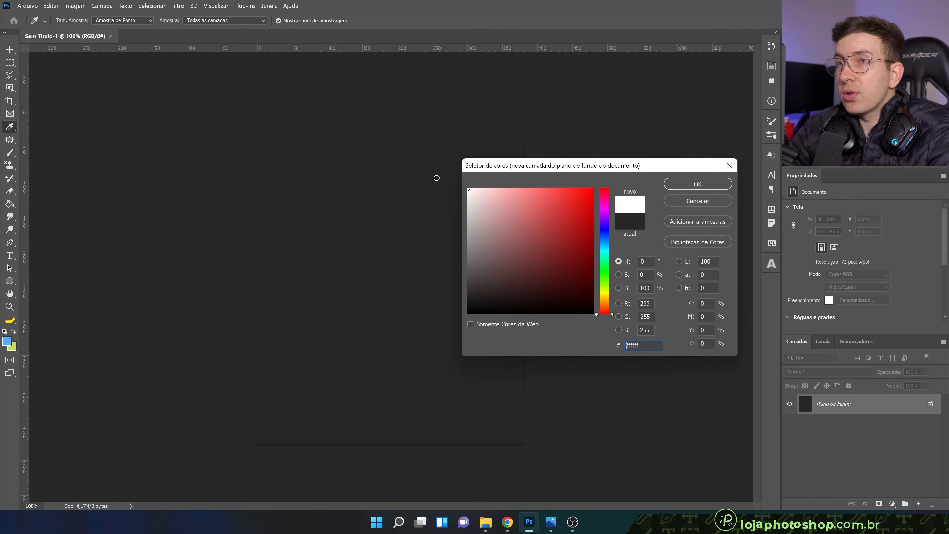
left_click(695, 185)
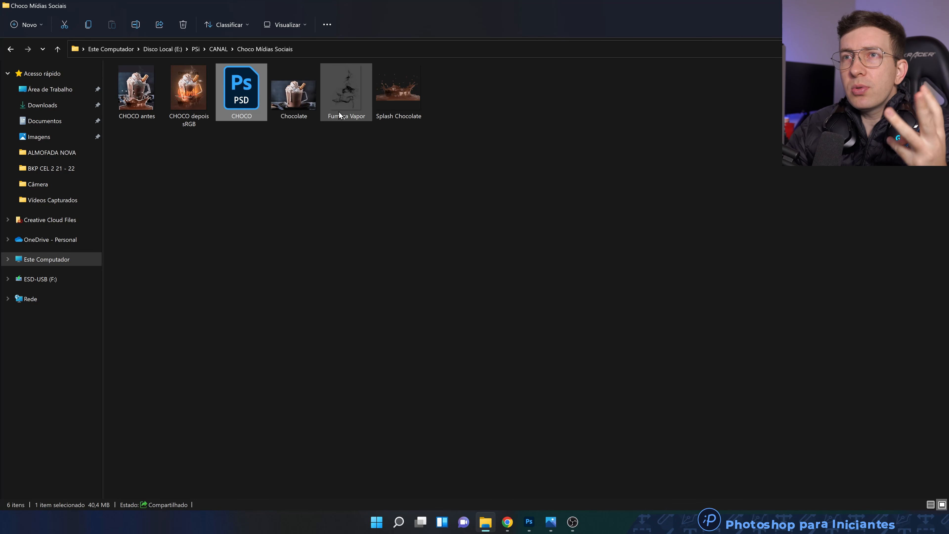
Switch to the image folder and view Chocolate, Fumaça Vapor and Splash Chocolate side by side with the finished CHOCO depois sRGB artwork
mouse_move(340, 114)
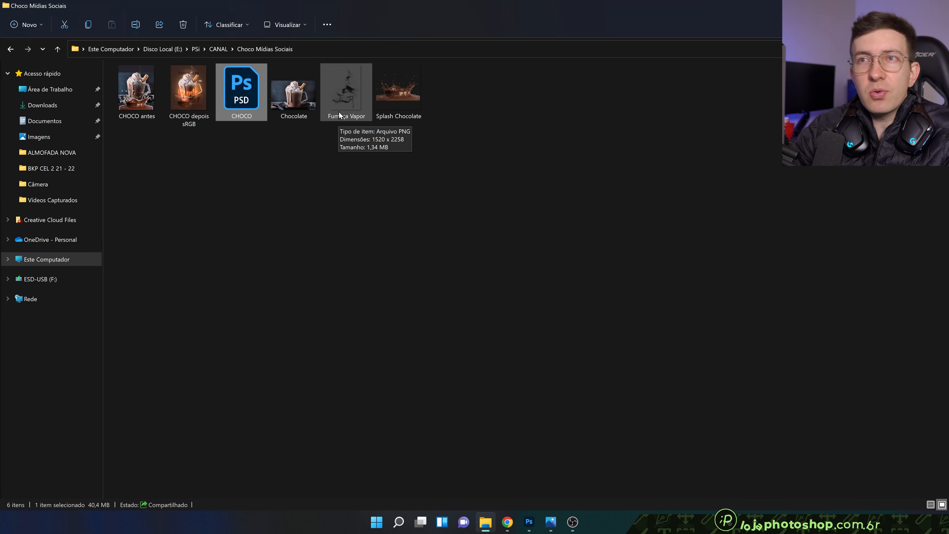
double_click(304, 103)
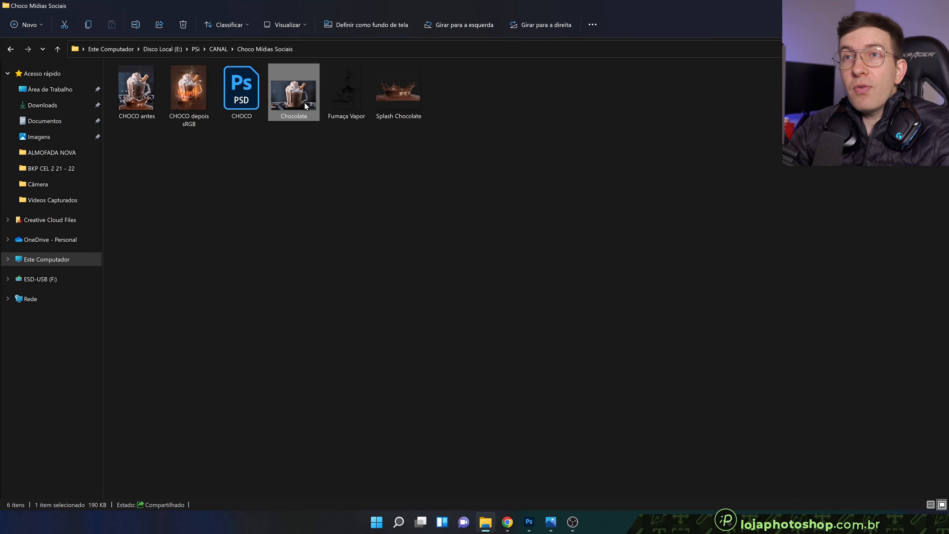
key("Right")
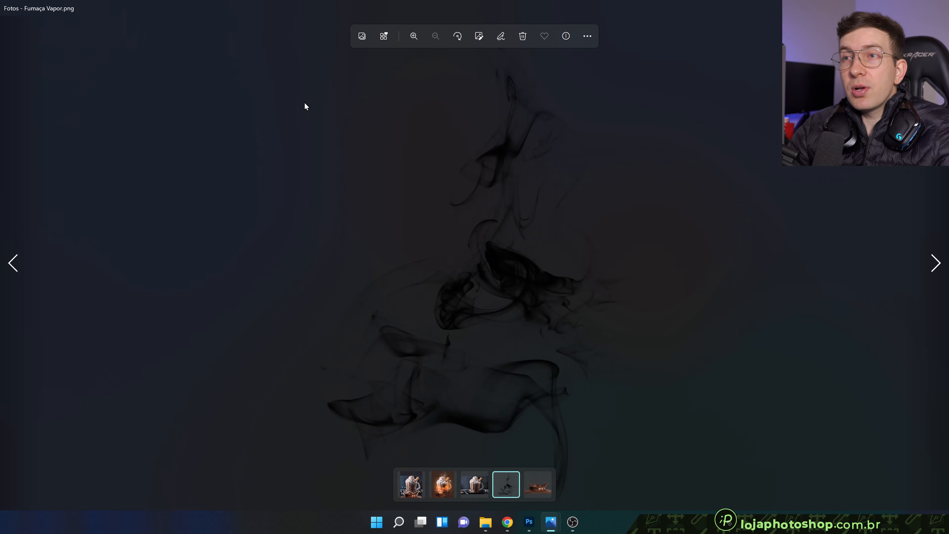
key("Right")
key("Left")
key("Left")
key("Right")
key("Left")
key("Left")
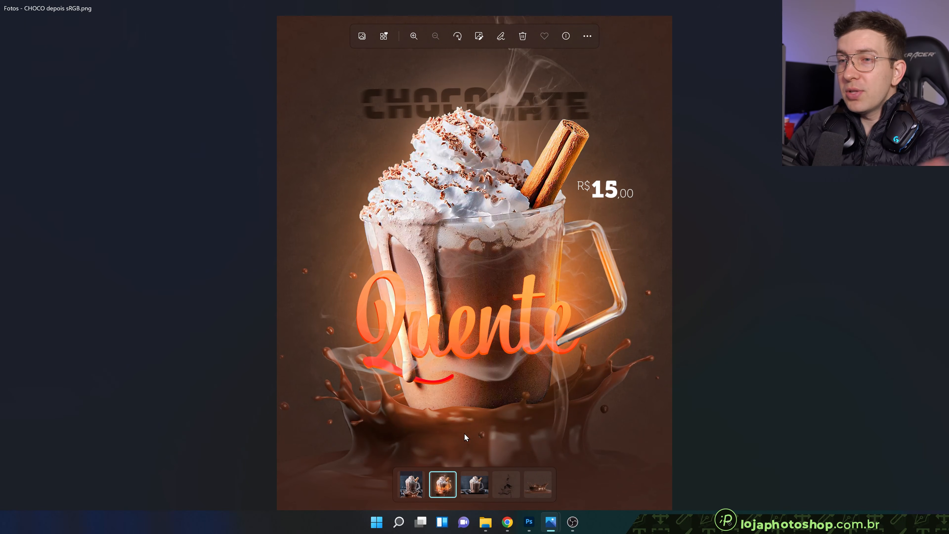
left_click(481, 478)
left_click(512, 478)
left_click(545, 478)
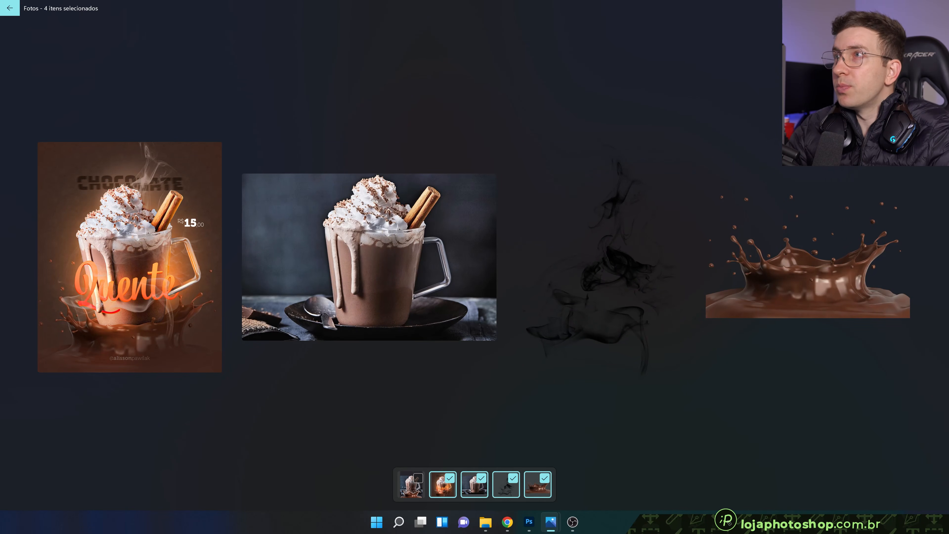
left_click(485, 521)
left_click(377, 174)
right_click(293, 110)
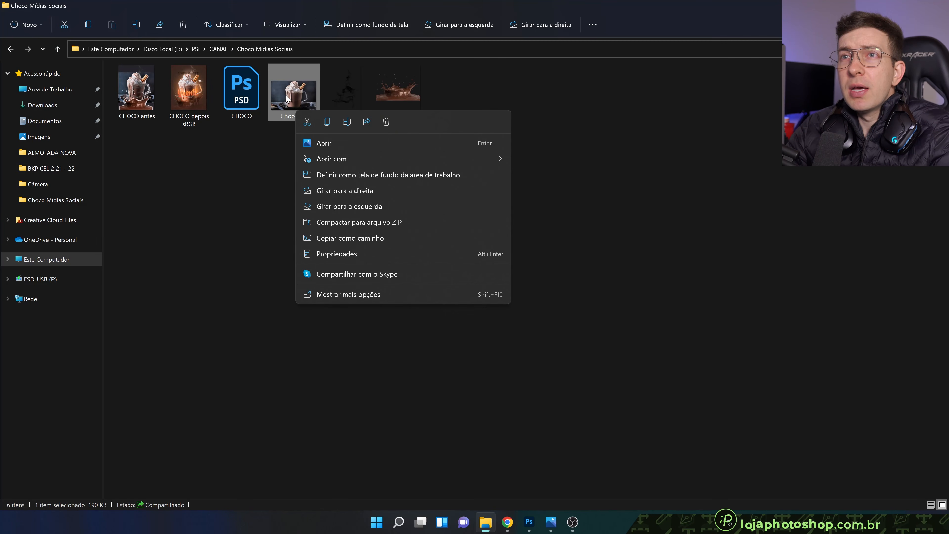
mouse_move(378, 160)
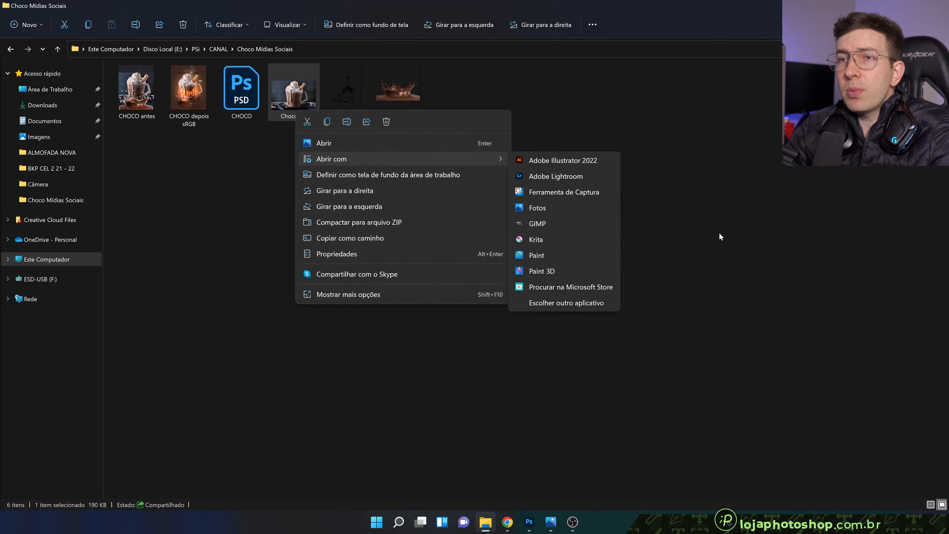
left_click(656, 388)
left_click_drag(290, 112, 540, 499)
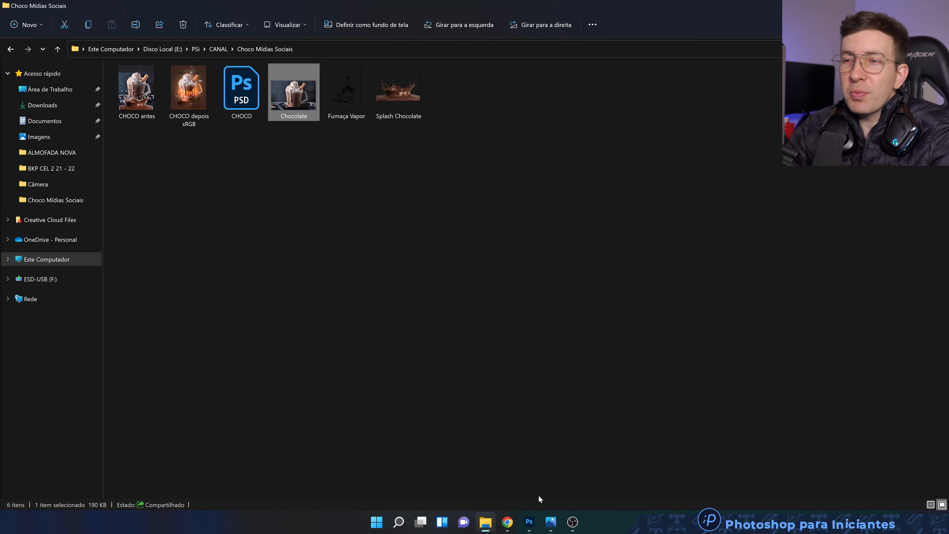
Switch back to Photoshop and open the Chocolate image from the Choco Mídias Sociais folder as its own document
left_click(530, 520)
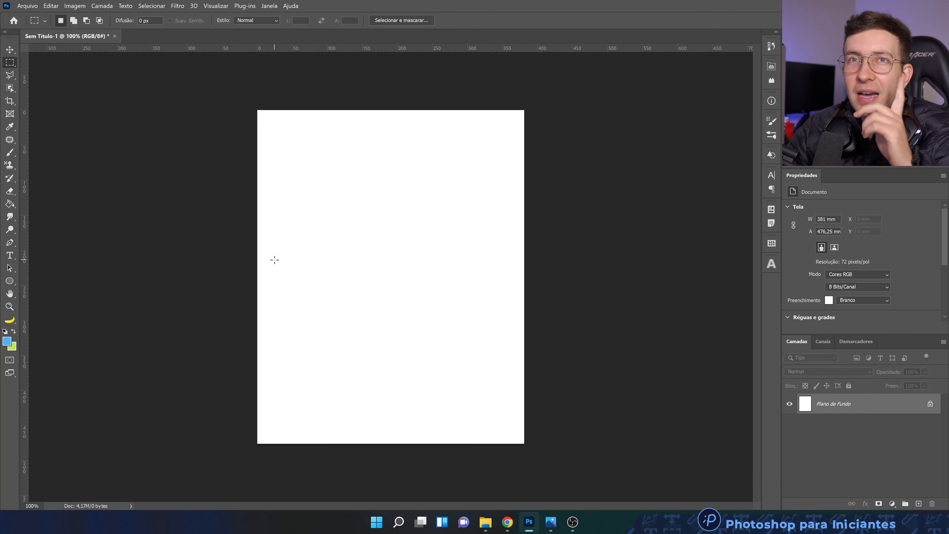
left_click(27, 6)
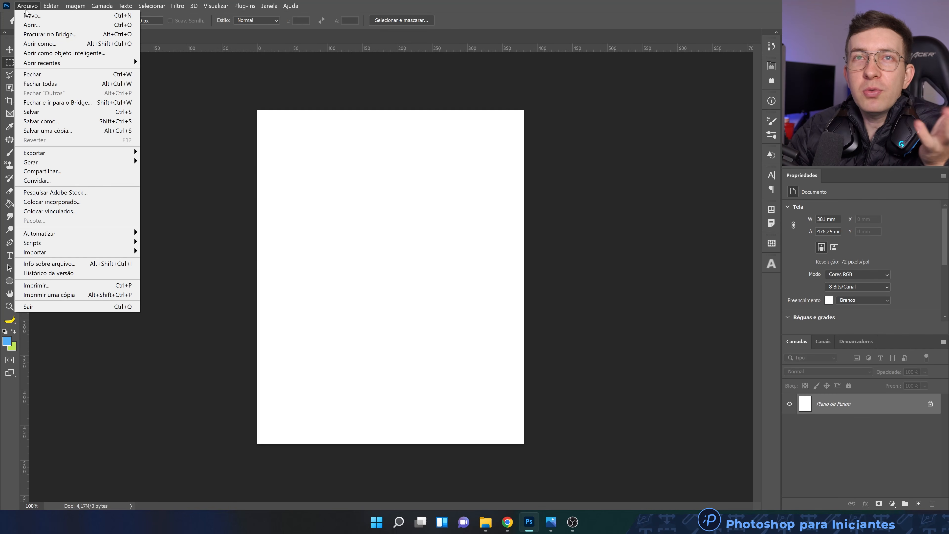
left_click(48, 26)
left_click(318, 106)
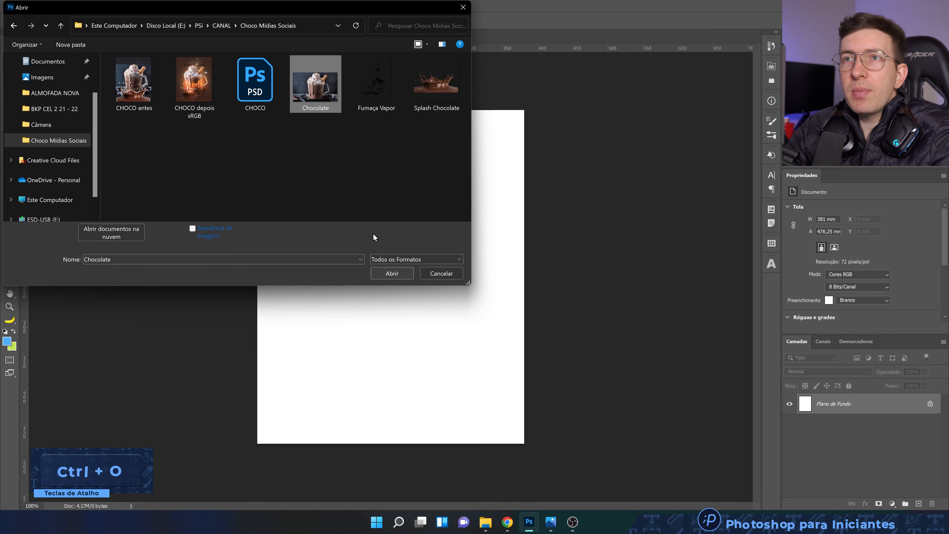
left_click(390, 275)
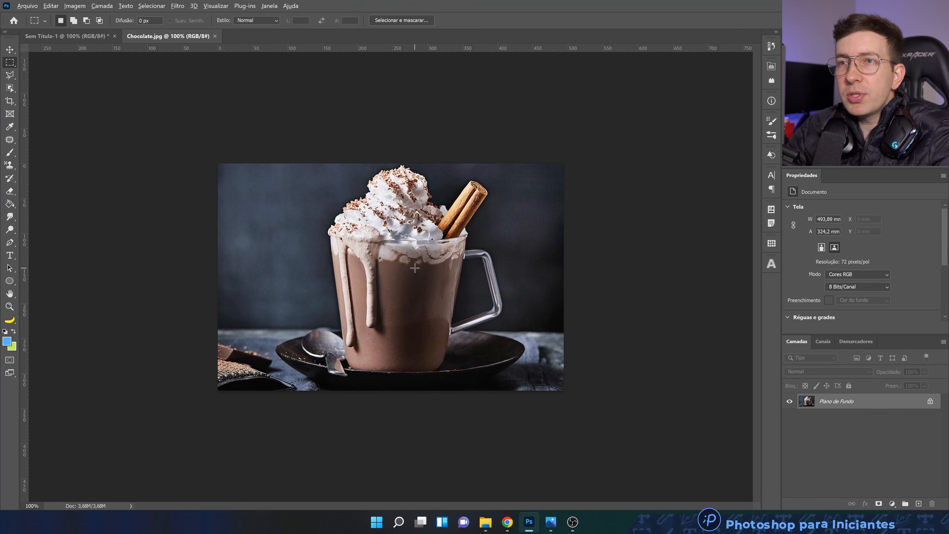
Select the photo's subject automatically
scroll(415, 268, "up", 6)
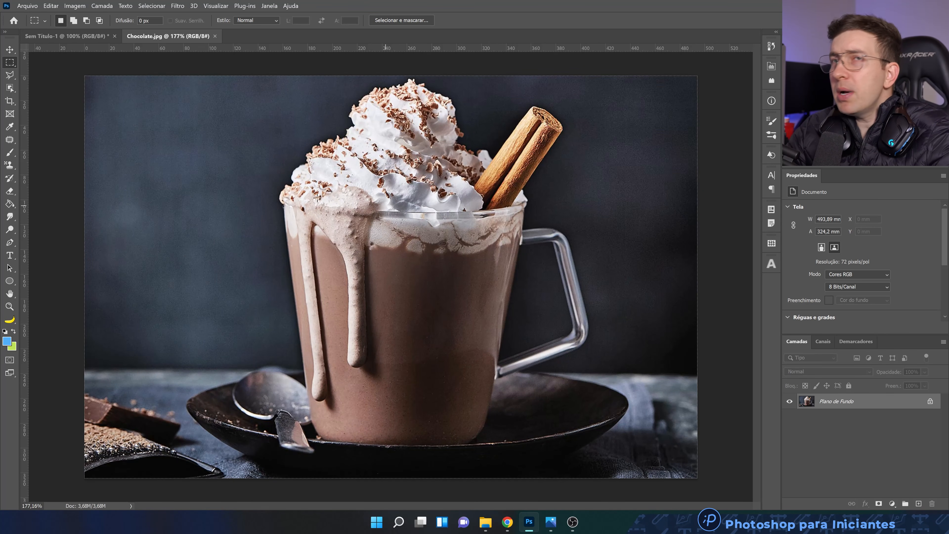
left_click(151, 5)
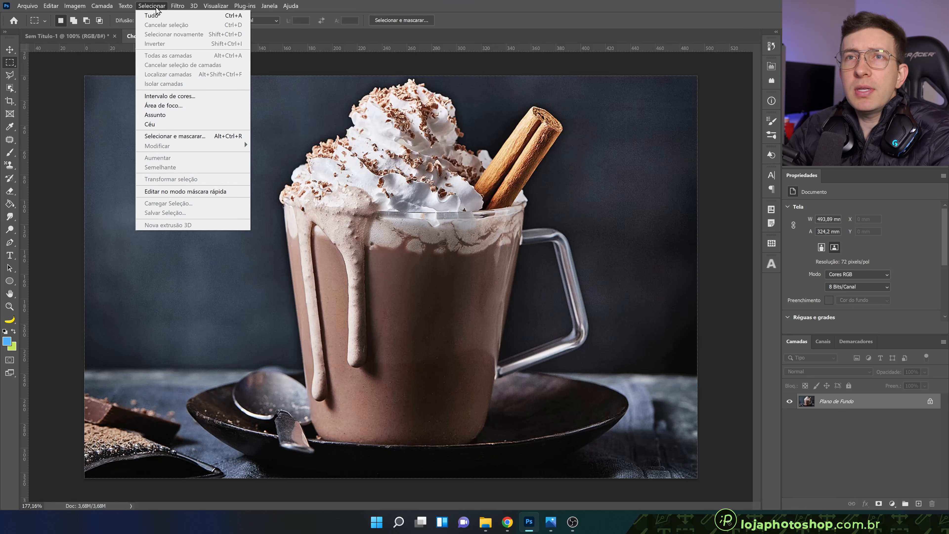
left_click(179, 116)
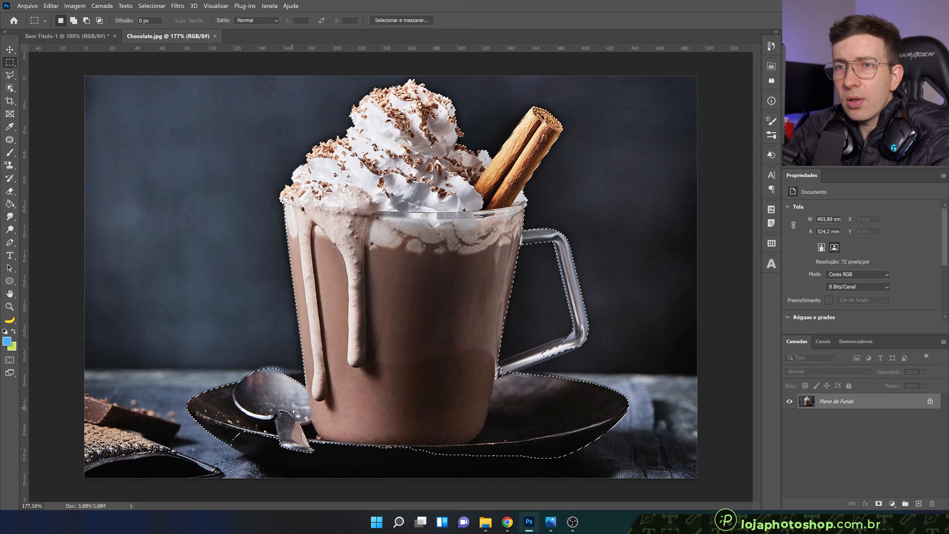
Start a subtracting Polygonal Lasso outline along the mug's lower left edge, around its base and up to the handle's lower joint
left_click(10, 76)
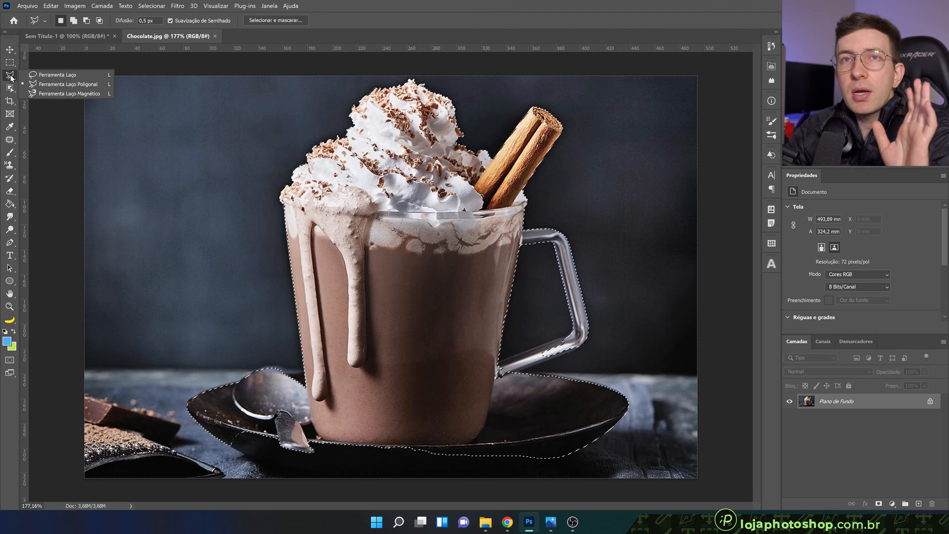
left_click(43, 83)
scroll(286, 422, "up", 5)
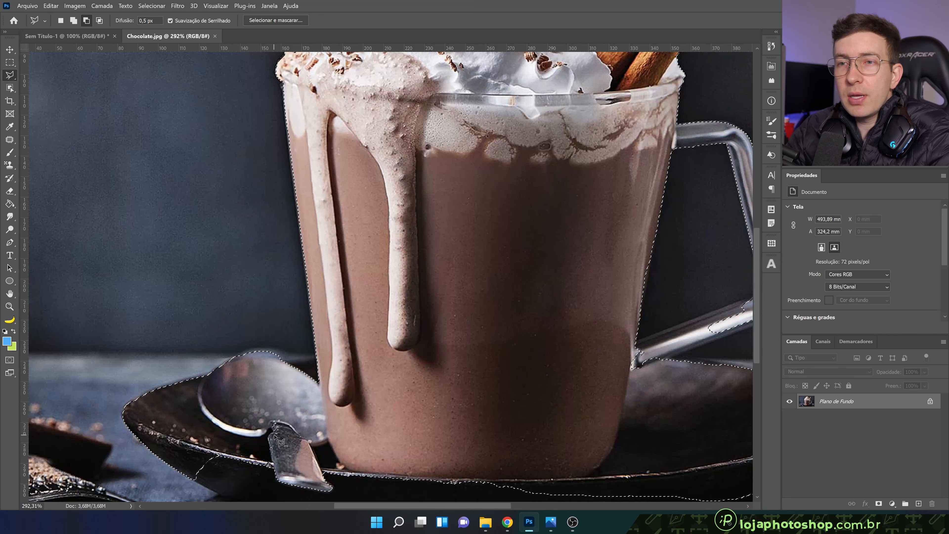
scroll(287, 422, "down", 3)
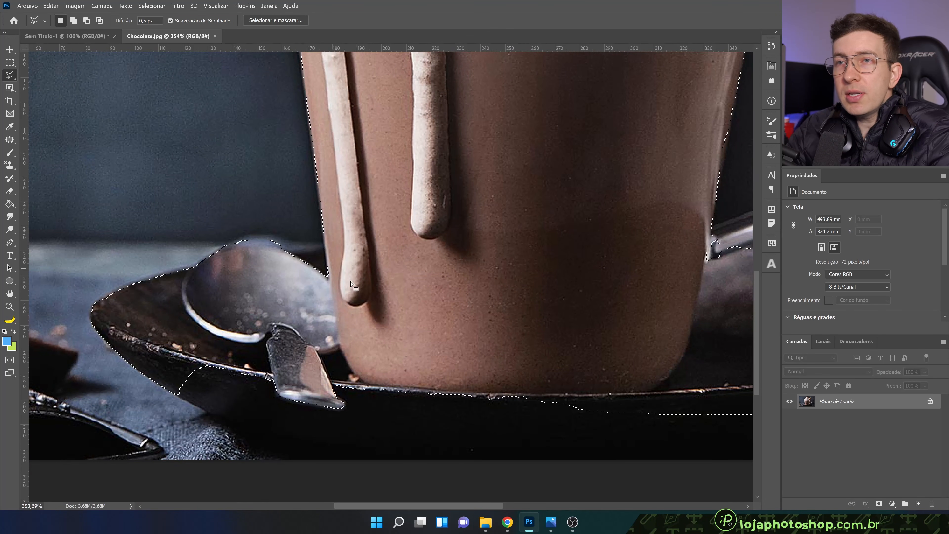
scroll(350, 379, "down", 1)
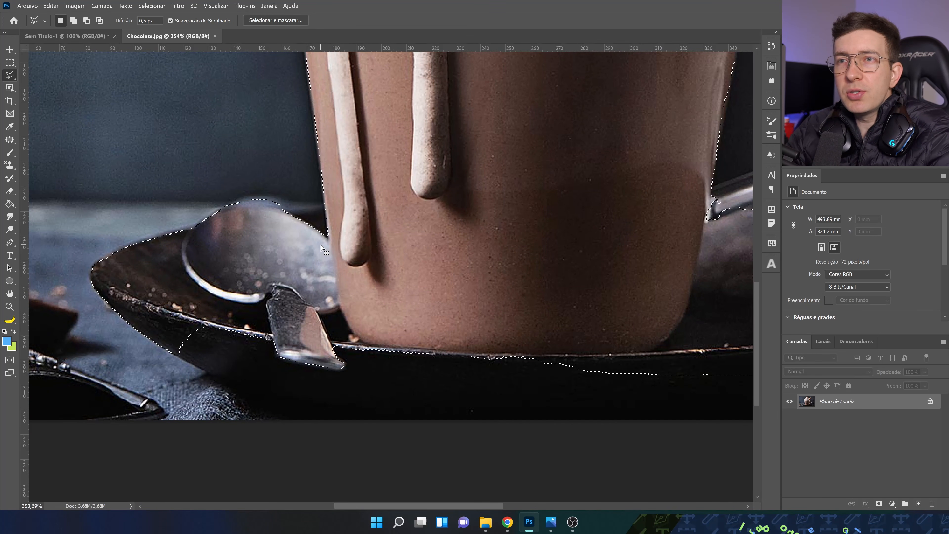
key("alt")
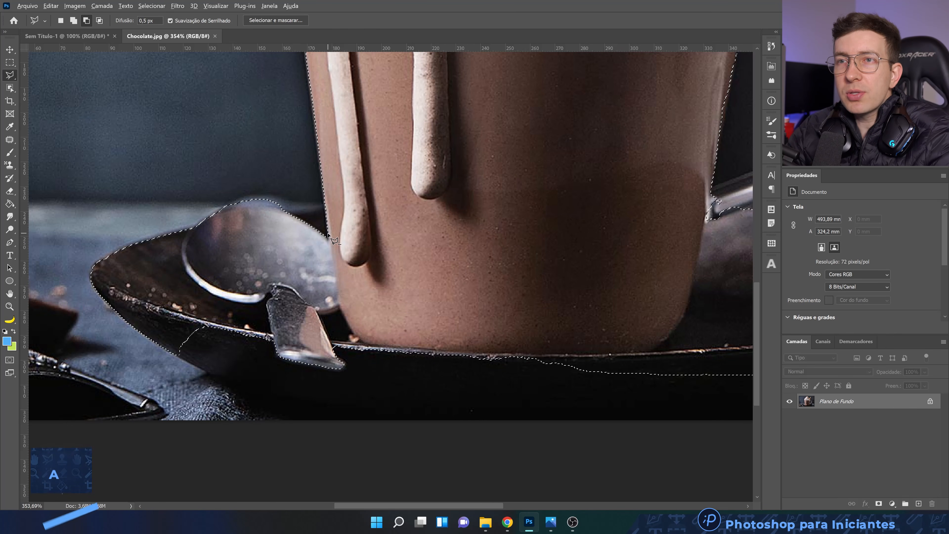
left_click(328, 236, "alt")
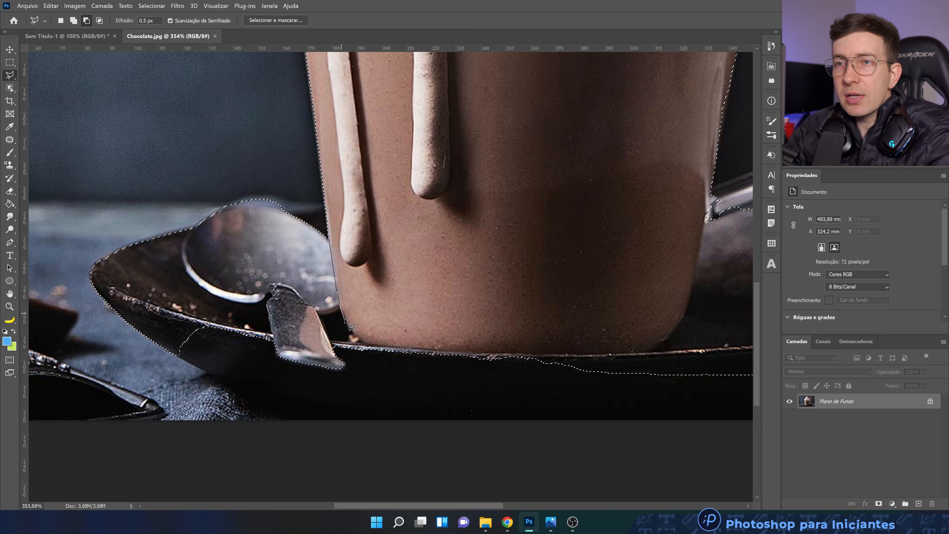
left_click(370, 346)
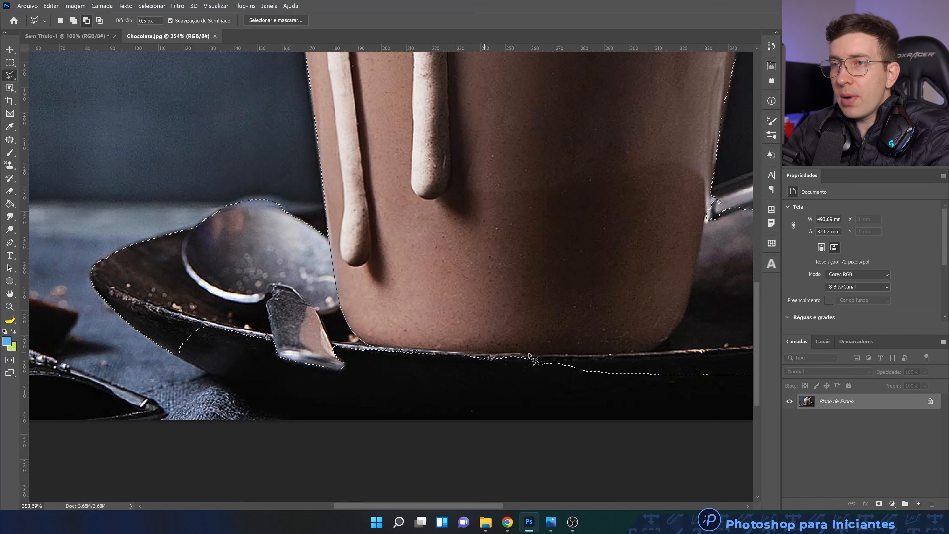
left_click(540, 352)
left_click(581, 353)
left_click(620, 352)
left_click(639, 350)
left_click(652, 348)
left_click(660, 343)
left_click(669, 336)
left_click(679, 323)
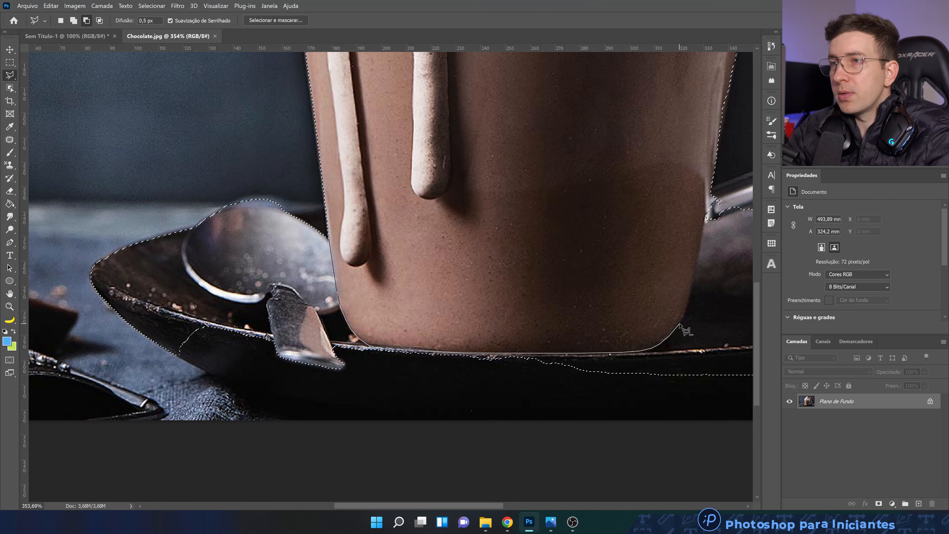
left_click(685, 308)
left_click(690, 290)
left_click(699, 259)
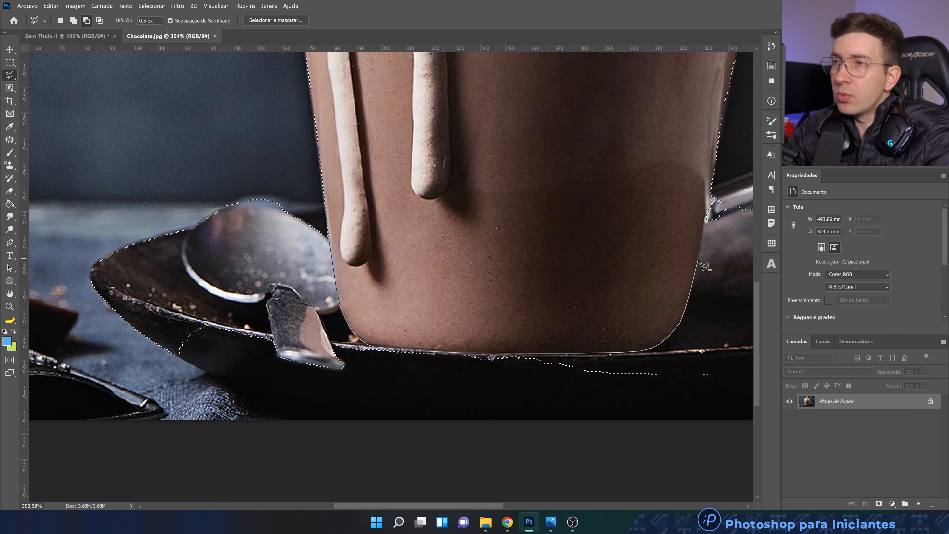
left_click(705, 222)
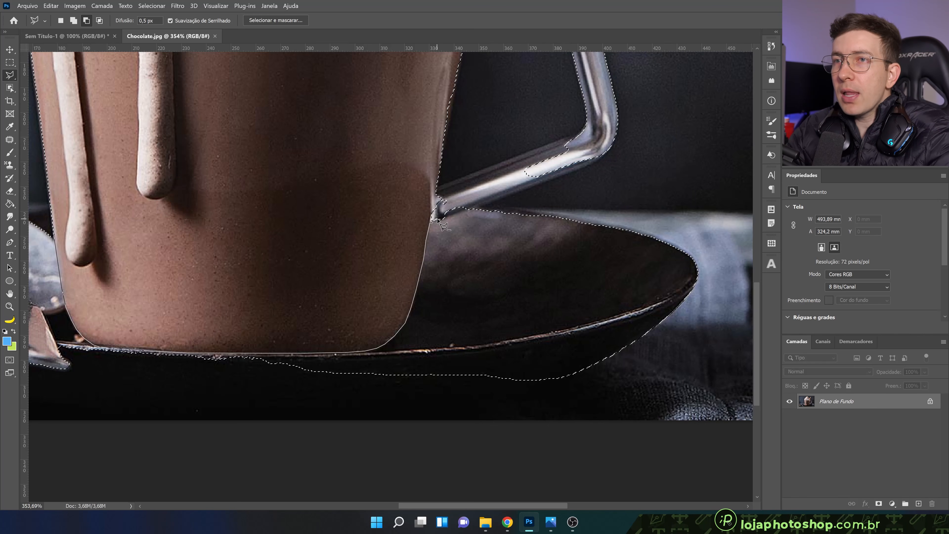
Continue the subtracting lasso around the plate and spoon and close it, removing both from the mug selection
left_click(501, 199)
key("ctrl+minus")
key("ctrl+minus")
key("ctrl+minus")
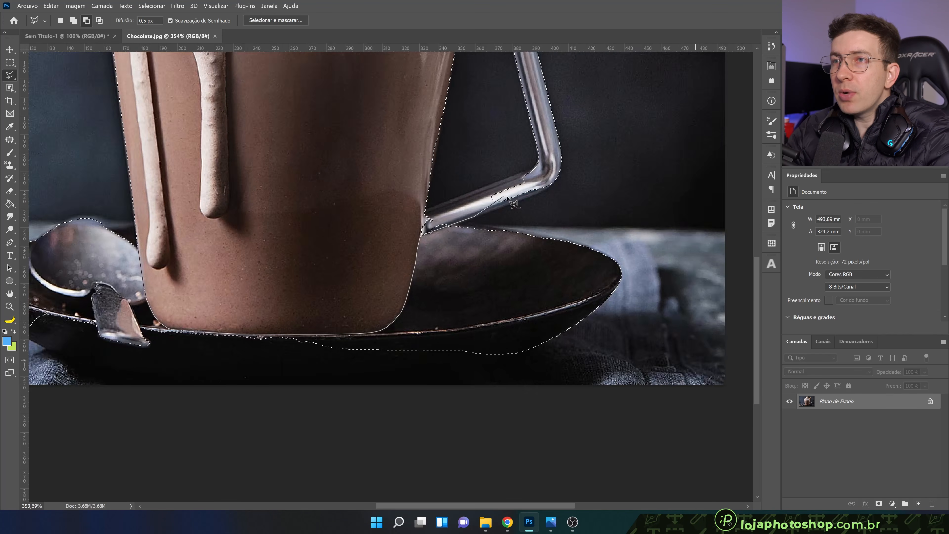
scroll(486, 403, "up", 4, "alt")
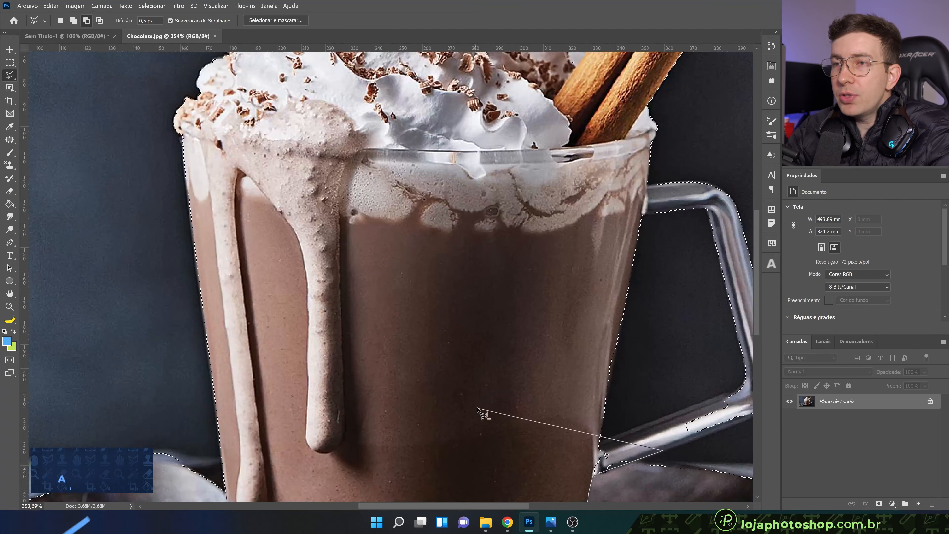
scroll(486, 404, "down", 3, "alt")
scroll(491, 402, "up", 1, "alt")
left_click(680, 390)
left_click(709, 421)
left_click(691, 464)
scroll(691, 465, "down", 3)
left_click(599, 463)
left_click(168, 466)
left_click(89, 377)
left_click(199, 235)
left_click(256, 278)
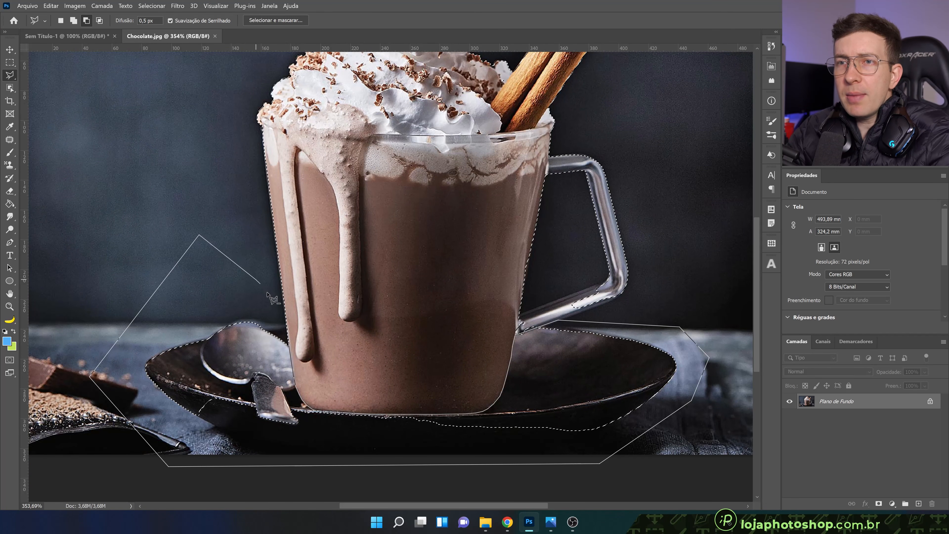
double_click(292, 346, "alt")
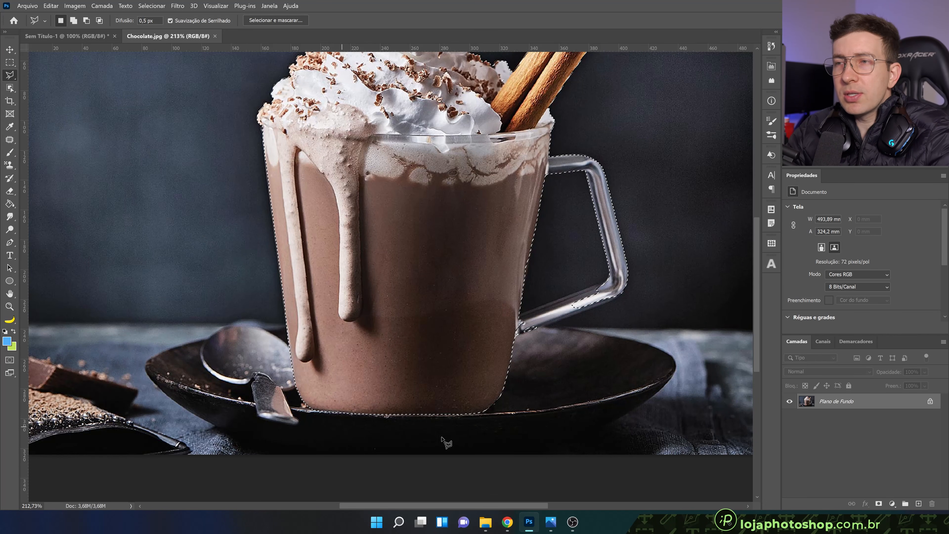
Add the missing lower bar of the mug's handle to the selection with the Polygonal Lasso
scroll(637, 269, "up", 4)
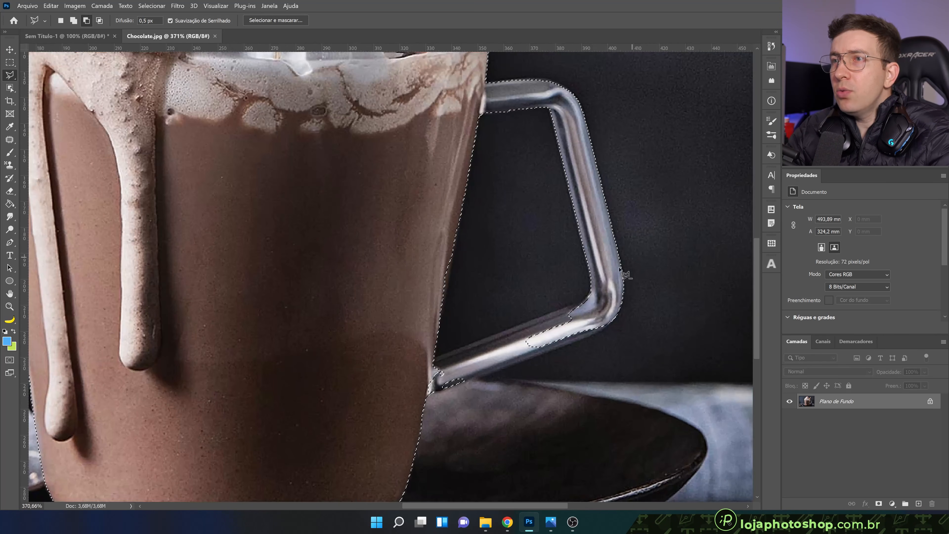
scroll(594, 341, "down", 5)
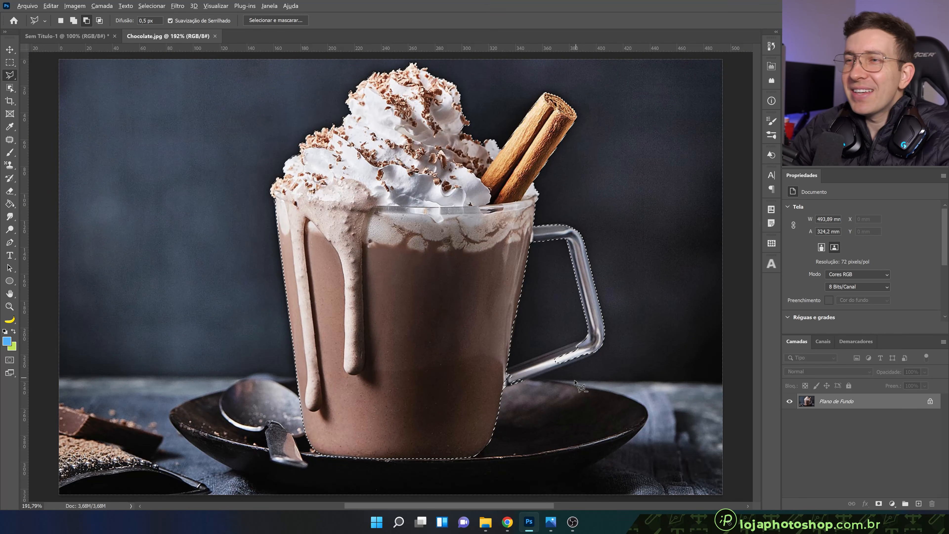
scroll(577, 377, "up", 3)
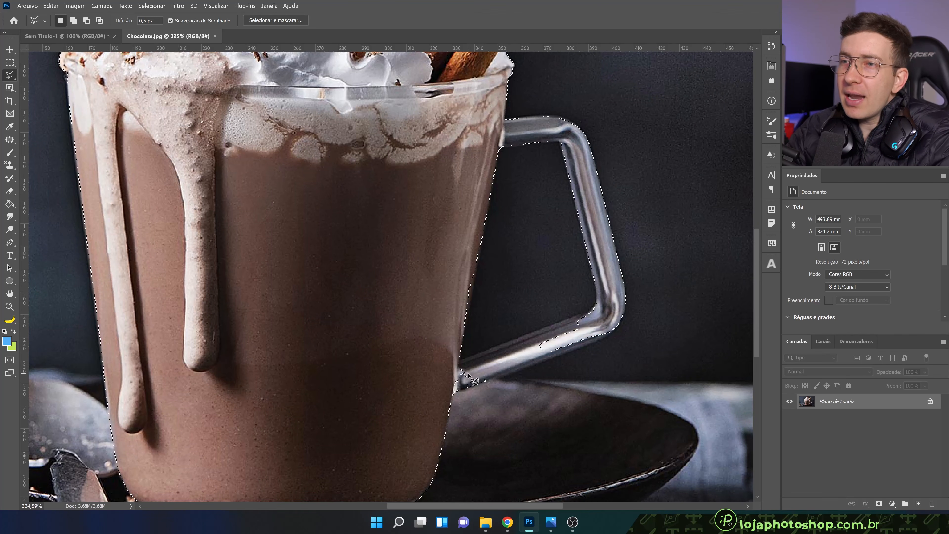
key("shift")
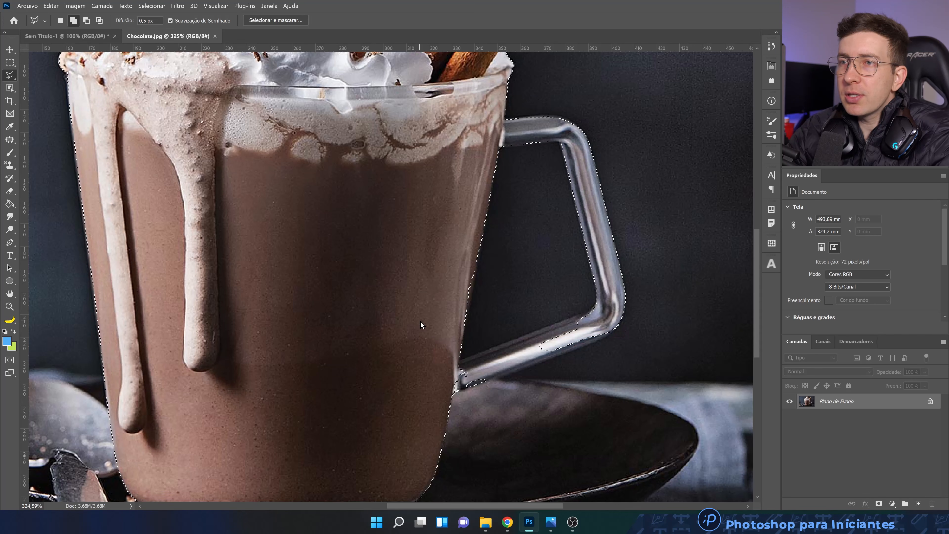
left_click(457, 361, "shift")
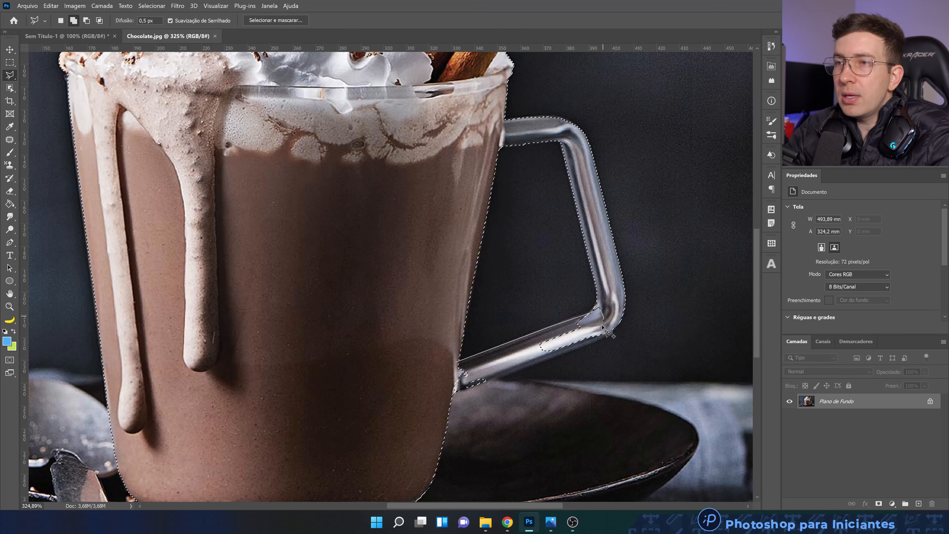
left_click(615, 329)
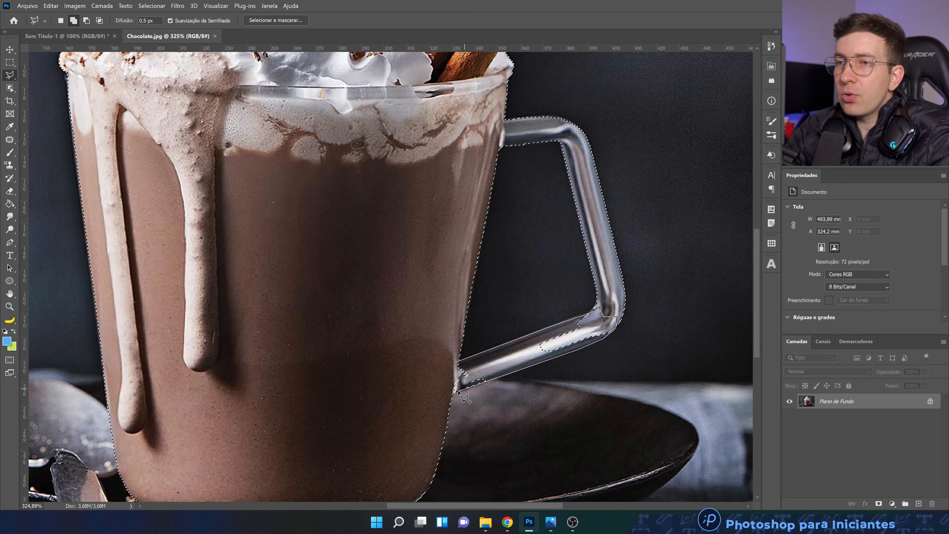
double_click(414, 385)
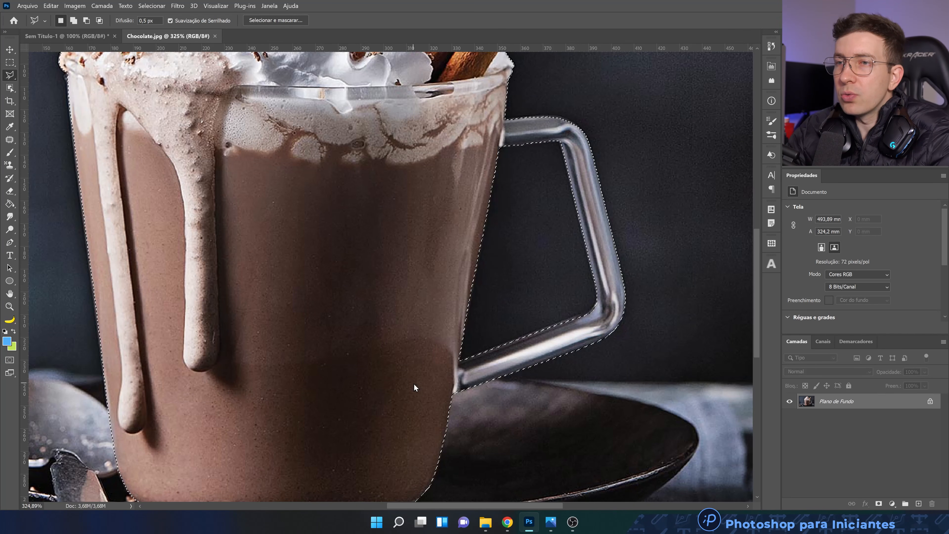
Copy the selected mug and paste it into the blank Sem Título-1 document
scroll(413, 374, "down", 3)
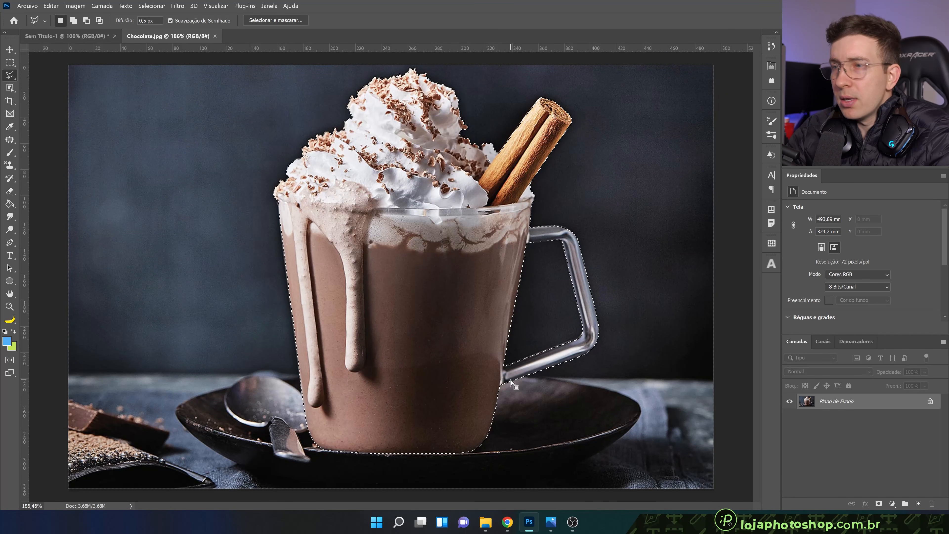
key("ctrl+c")
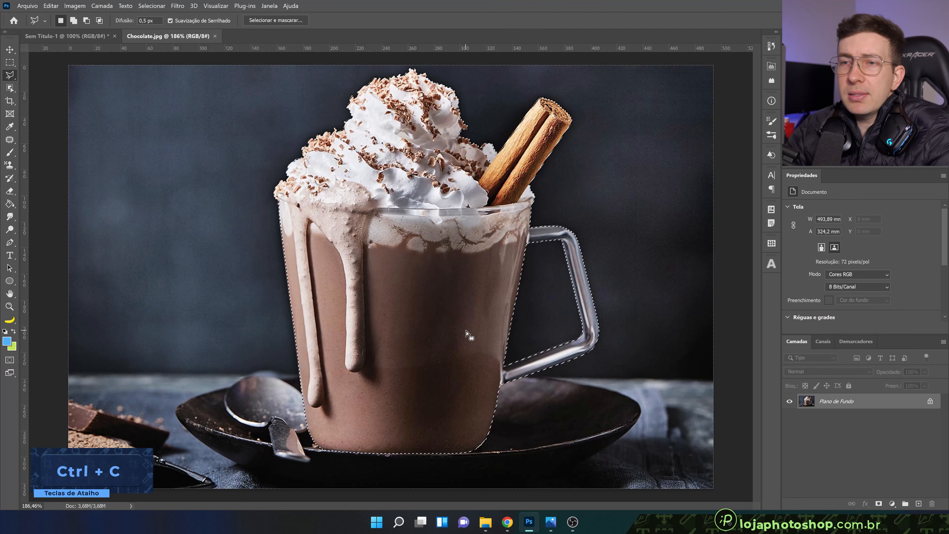
left_click(54, 35)
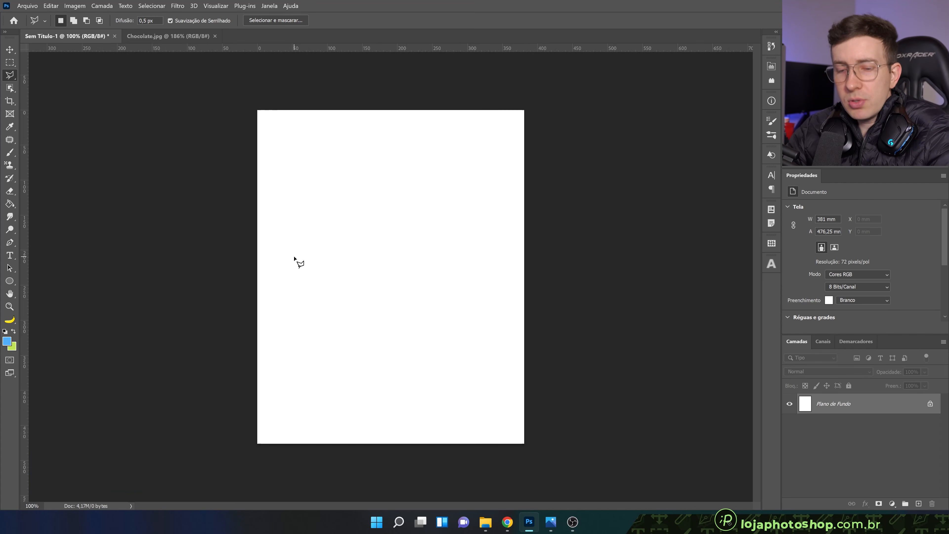
key("ctrl+v")
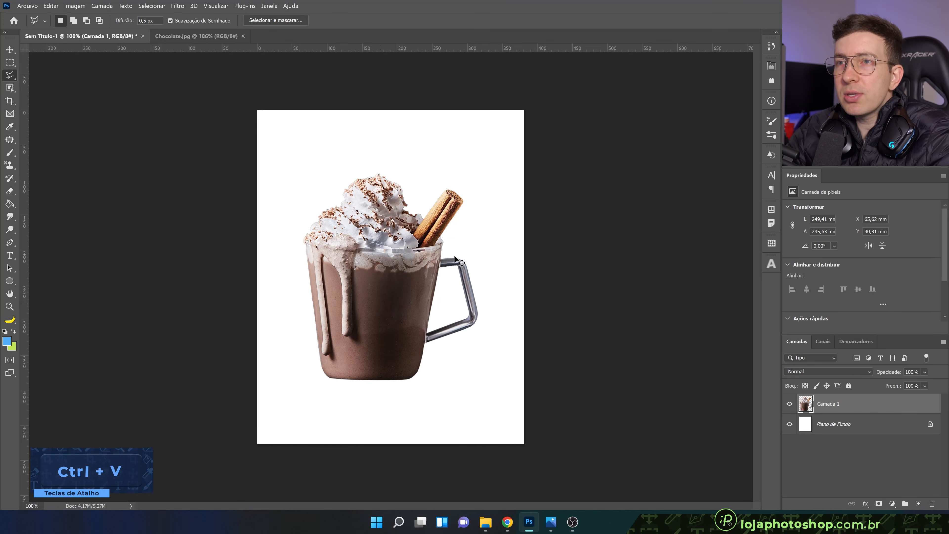
Scale the pasted mug to about 110% and tilt it about 1.8° counterclockwise with Free Transform
key("ctrl+t")
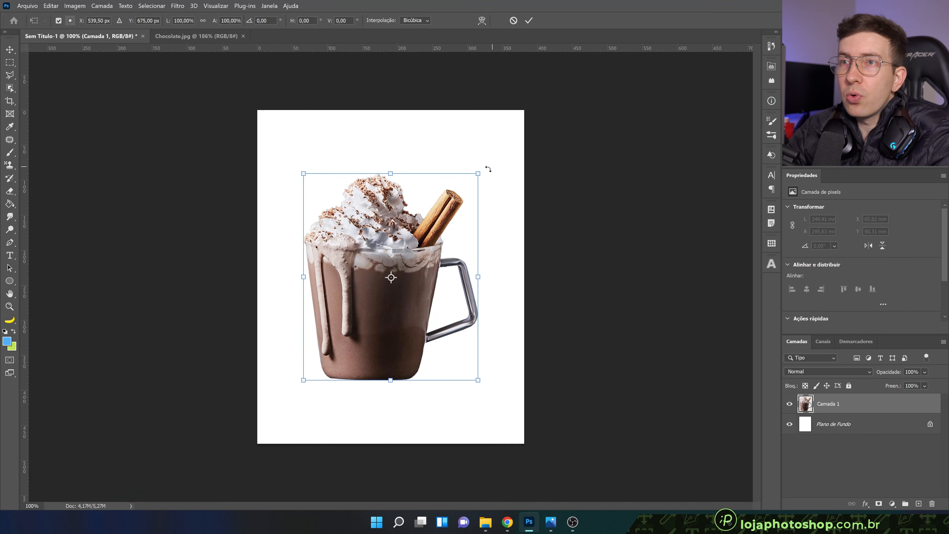
left_click_drag(478, 173, 495, 151)
left_click_drag(456, 192, 456, 192)
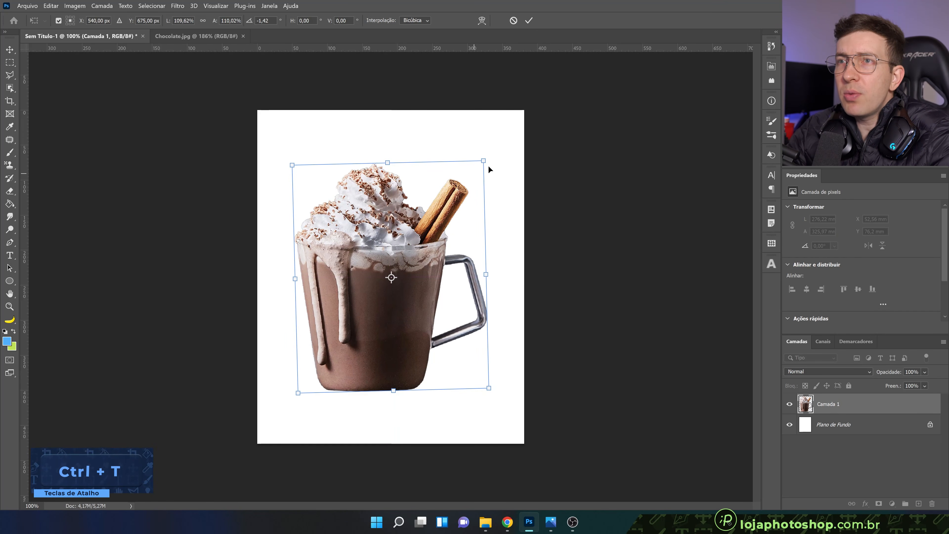
left_click_drag(496, 153, 496, 152)
left_click_drag(453, 195, 452, 195)
key("Return")
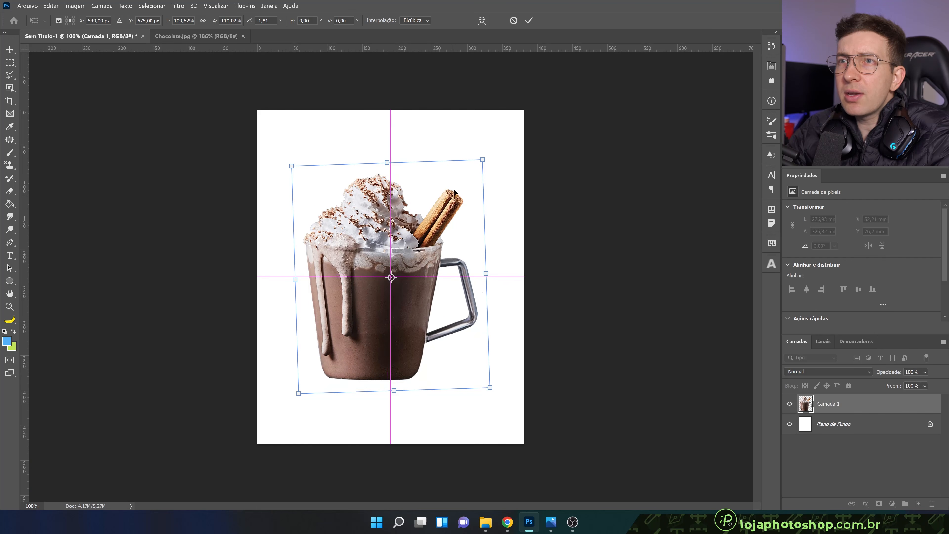
left_click(532, 22)
key("l")
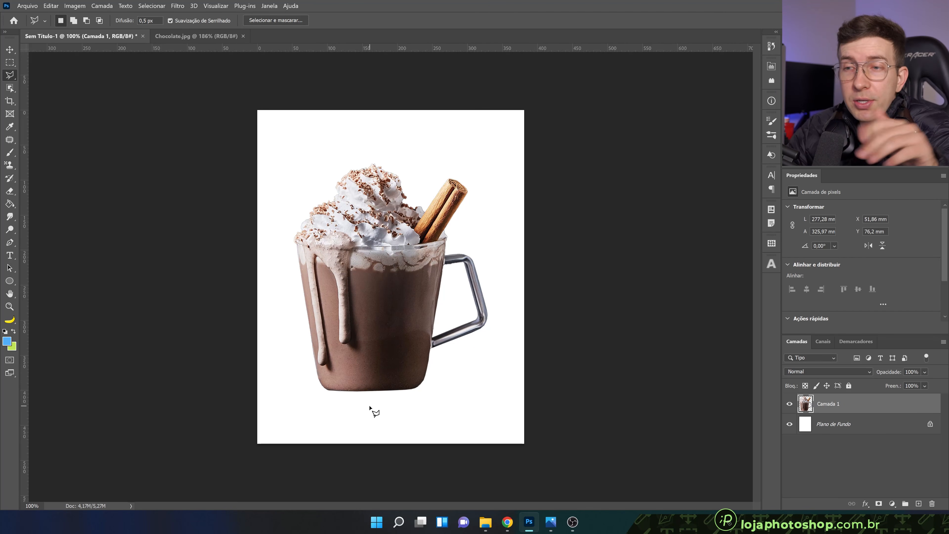
Switch to File Explorer and view the Splash Chocolate image from the Choco Mídias Sociais folder
left_click(486, 521)
double_click(390, 92)
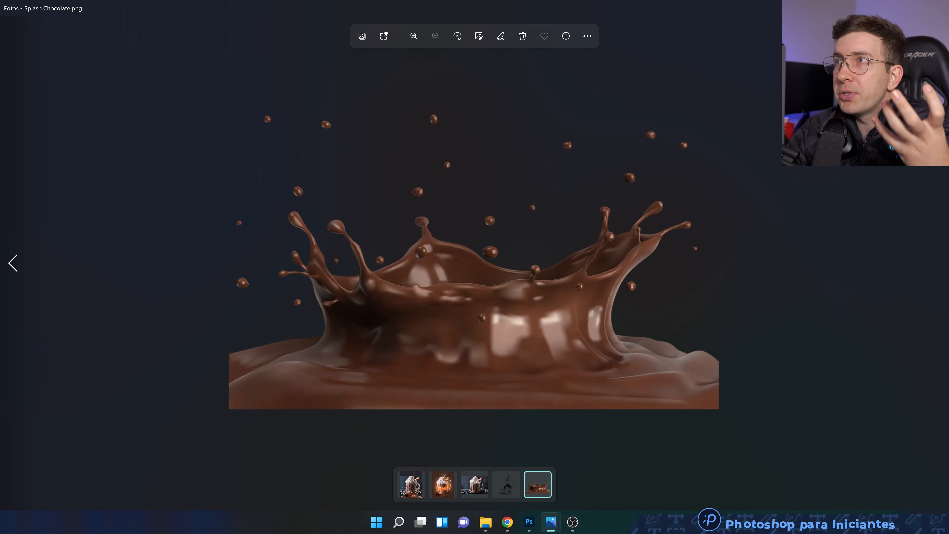
key("alt+Tab")
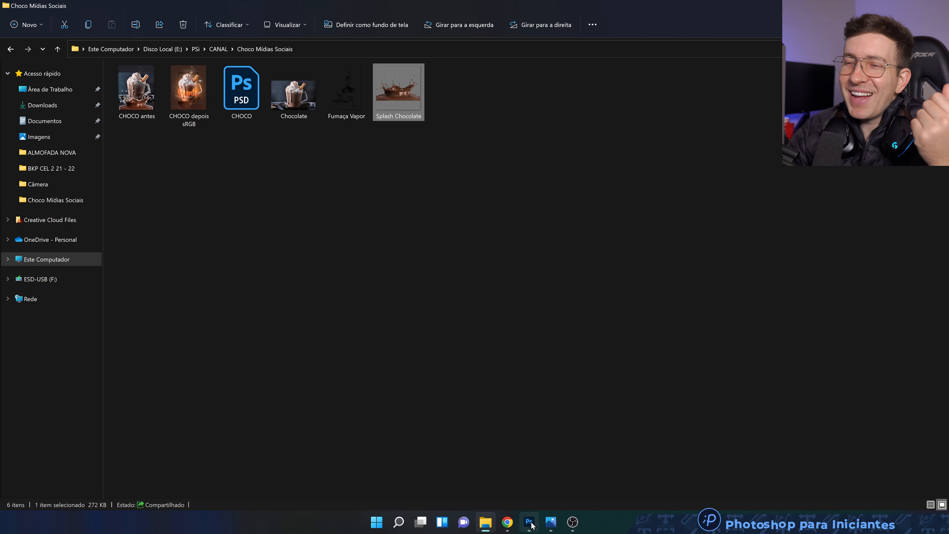
Place the Splash Chocolate image from the Choco Mídias Sociais folder into the Photoshop mug document
mouse_move(530, 523)
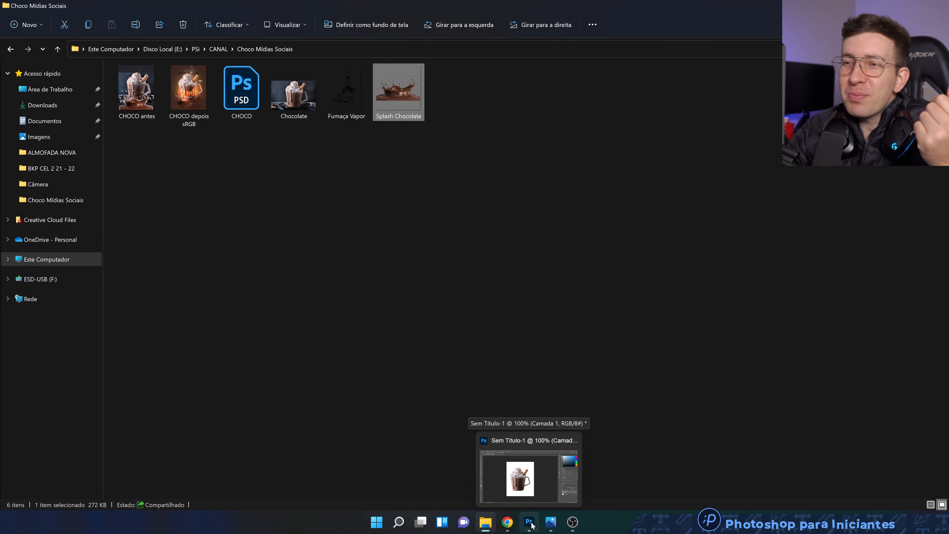
left_click(914, 5)
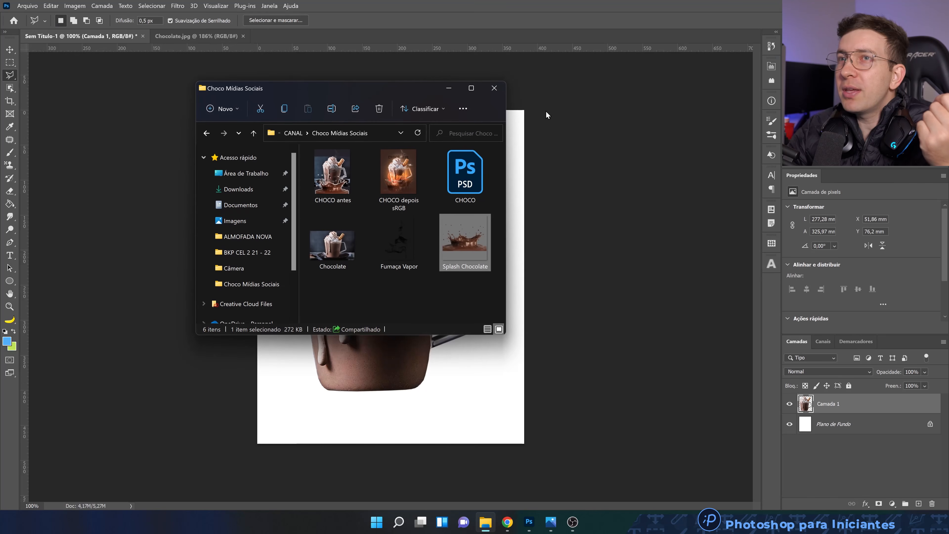
left_click_drag(371, 95, 705, 136)
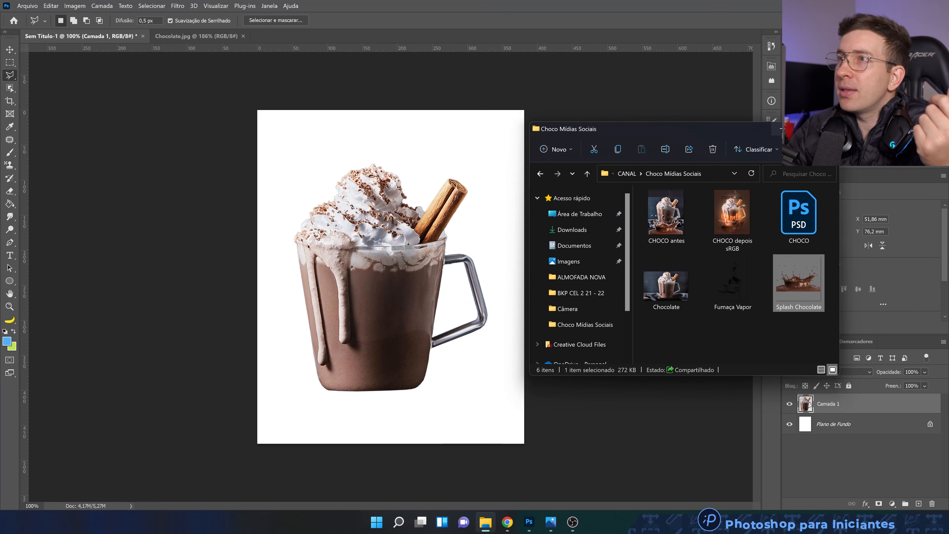
left_click_drag(704, 128, 760, 99)
left_click_drag(853, 246, 324, 342)
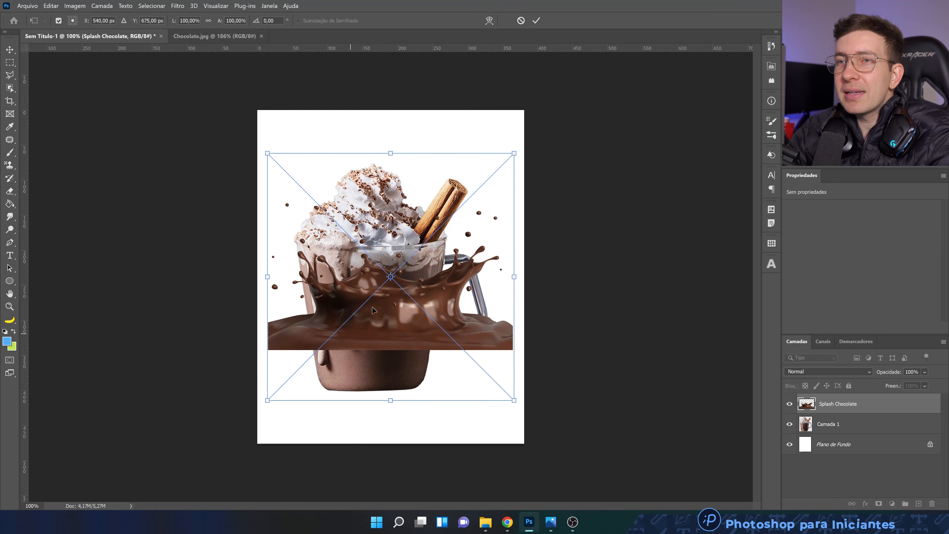
Scale the chocolate splash to about 110.7% and position it across the canvas's bottom edge, over the mug's base
left_click_drag(373, 310, 347, 403)
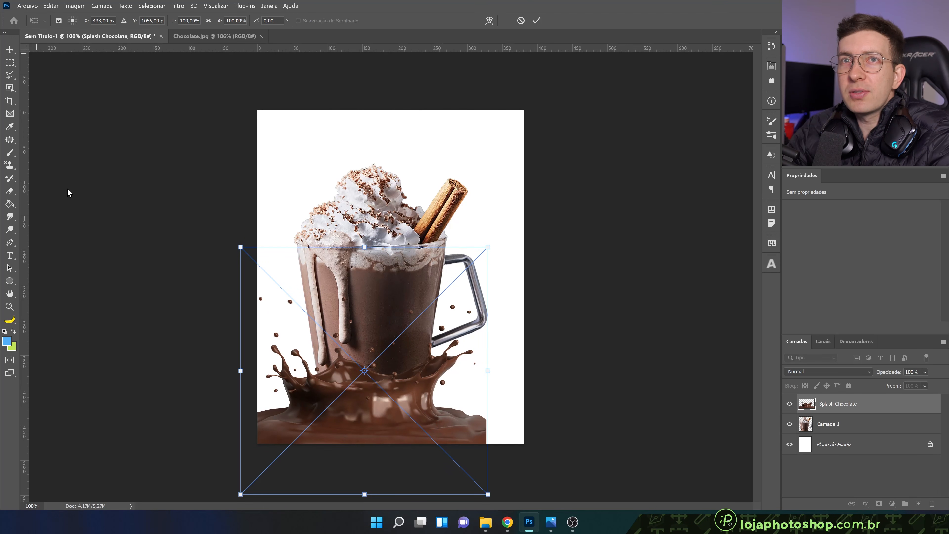
left_click_drag(485, 249, 554, 227)
mouse_move(501, 262)
left_mouse_down()
mouse_move(502, 272)
mouse_move(506, 264)
mouse_move(514, 271)
left_mouse_up()
left_click_drag(543, 213, 527, 229)
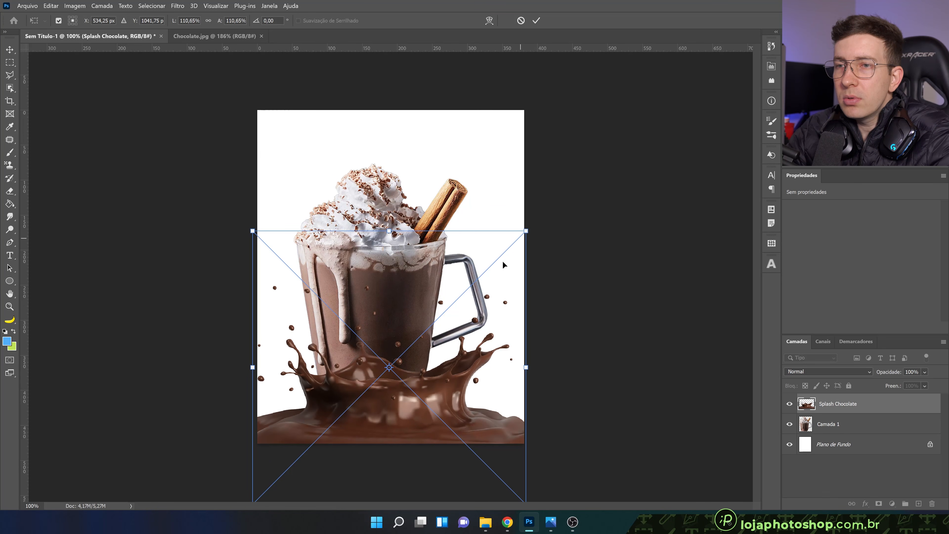
left_click_drag(498, 268, 500, 267)
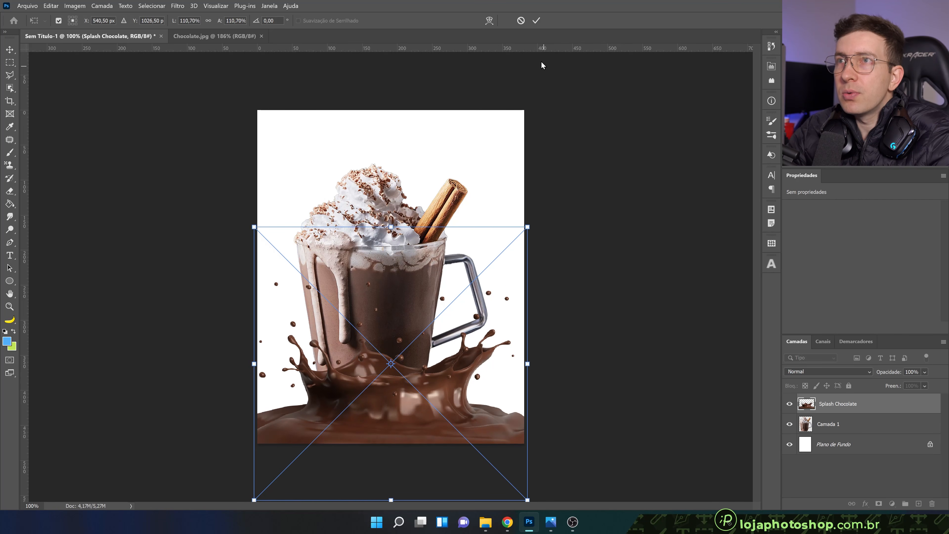
left_click(536, 20)
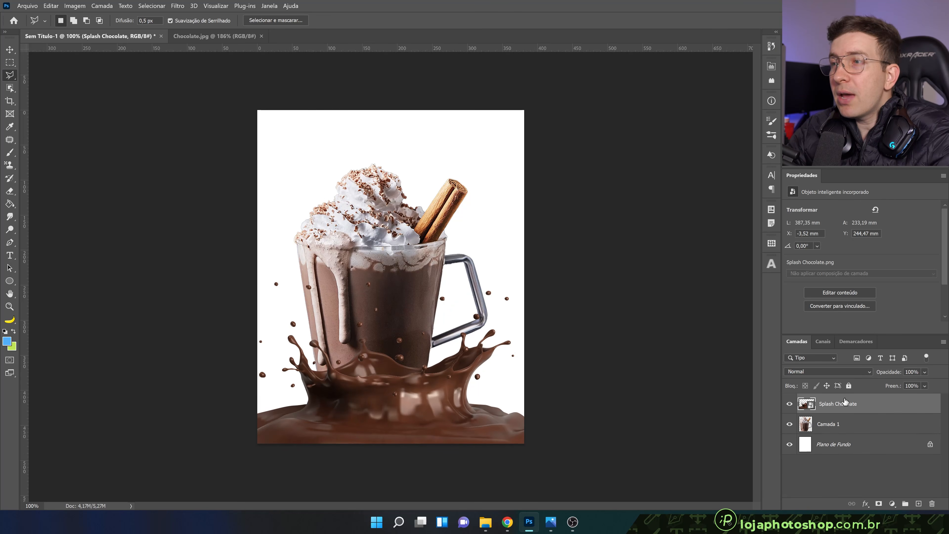
Stack the mug layer above Splash Chocolate and move the mug up and right to about X 69 mm, Y 61 mm
left_click(830, 428)
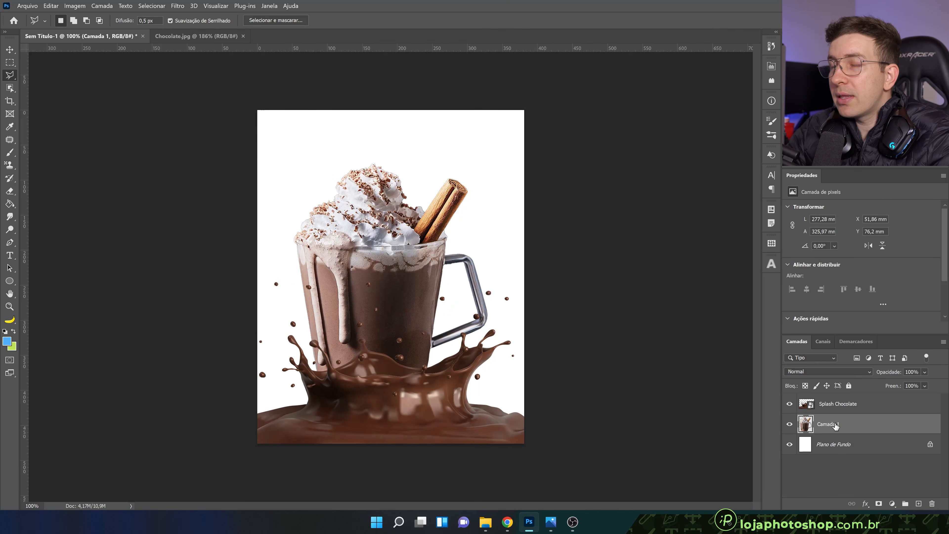
left_click_drag(830, 425, 831, 399)
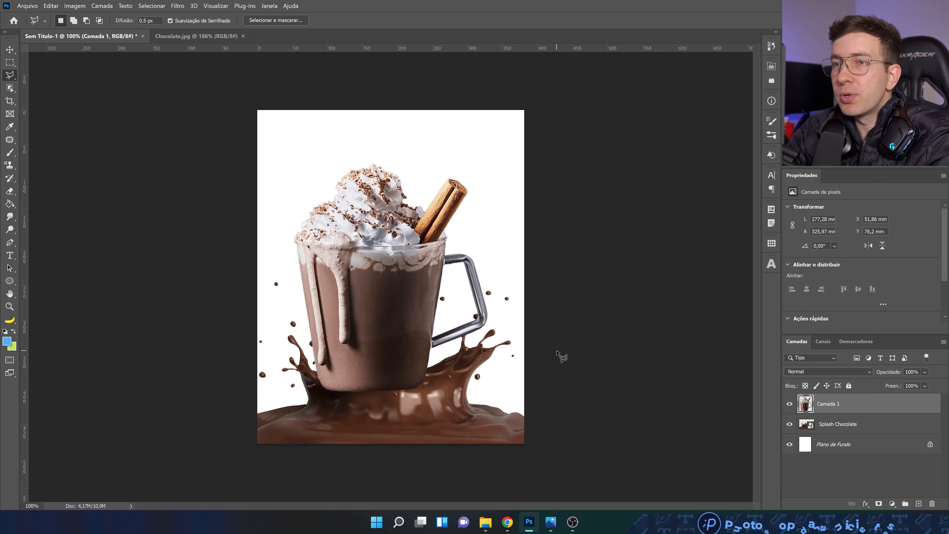
key("v")
mouse_move(399, 308)
left_mouse_down()
mouse_move(407, 291)
mouse_move(380, 291)
mouse_move(414, 286)
mouse_move(419, 270)
left_mouse_up()
left_click_drag(386, 302, 389, 330)
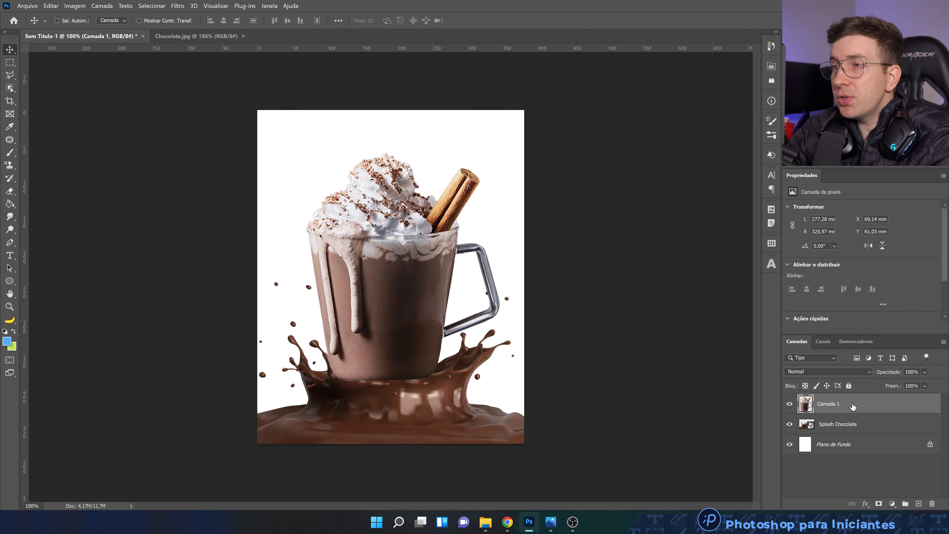
Lower the mug layer's opacity to 67% and add a layer mask to it
left_click(925, 372)
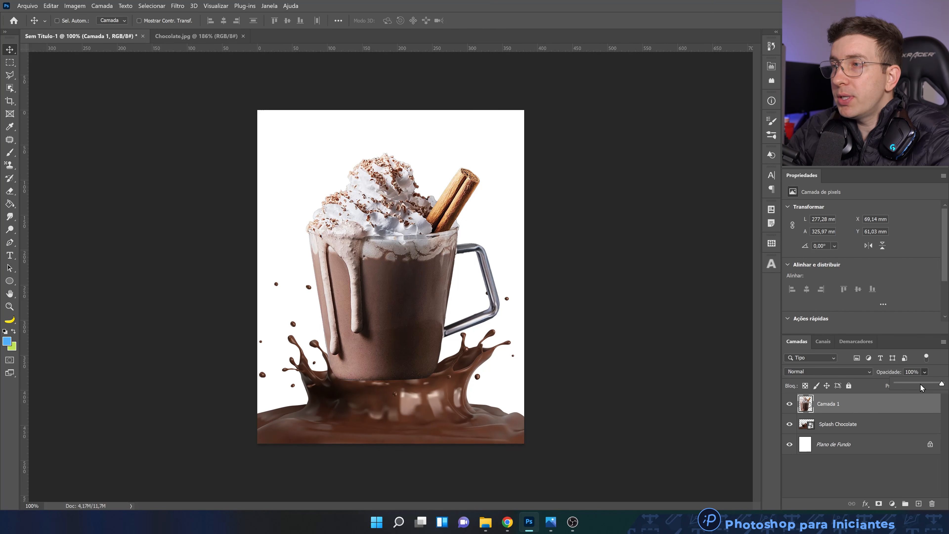
left_click_drag(922, 385, 925, 386)
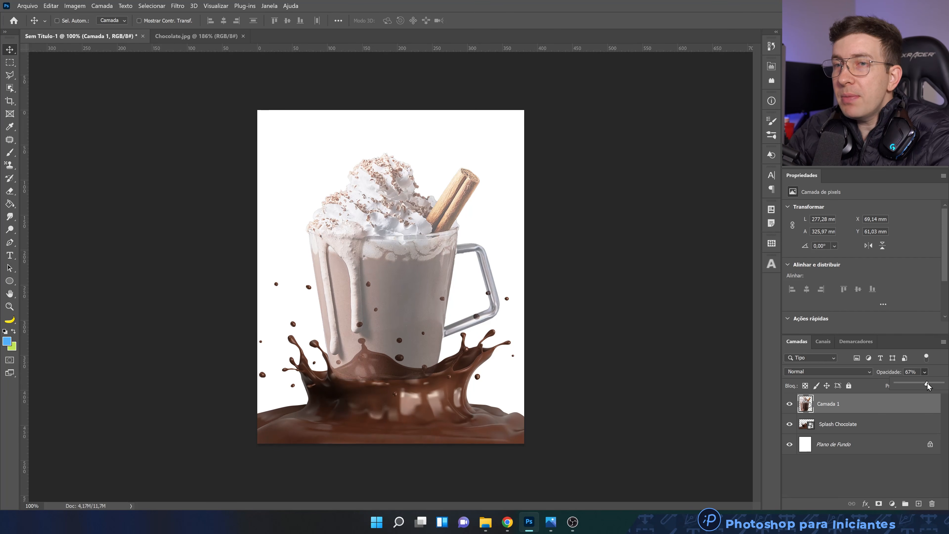
scroll(307, 416, "up", 5)
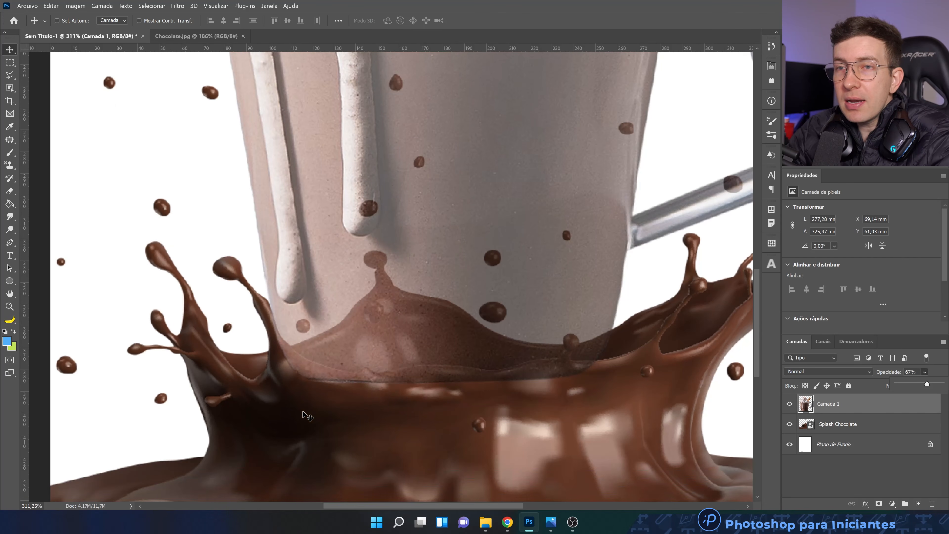
scroll(307, 416, "down", 2)
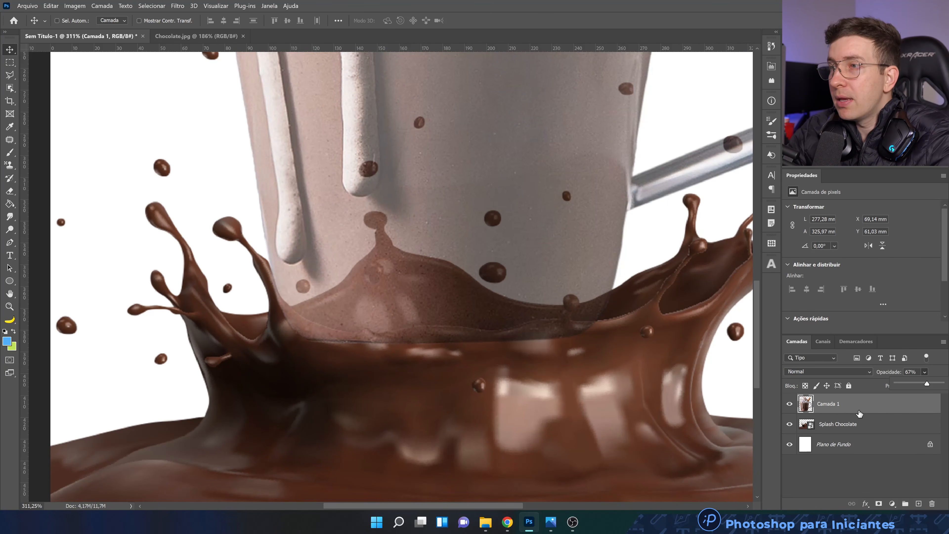
left_click(879, 504)
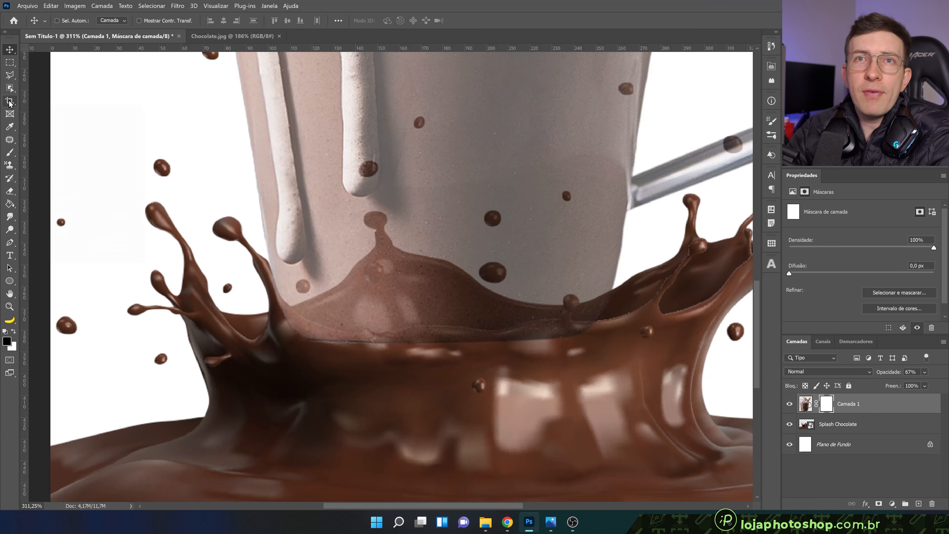
Start a Polygonal Lasso selection along the splash's front rim, from the tall left splash strand to the middle of the mug's base
left_click(9, 75)
scroll(284, 321, "up", 3)
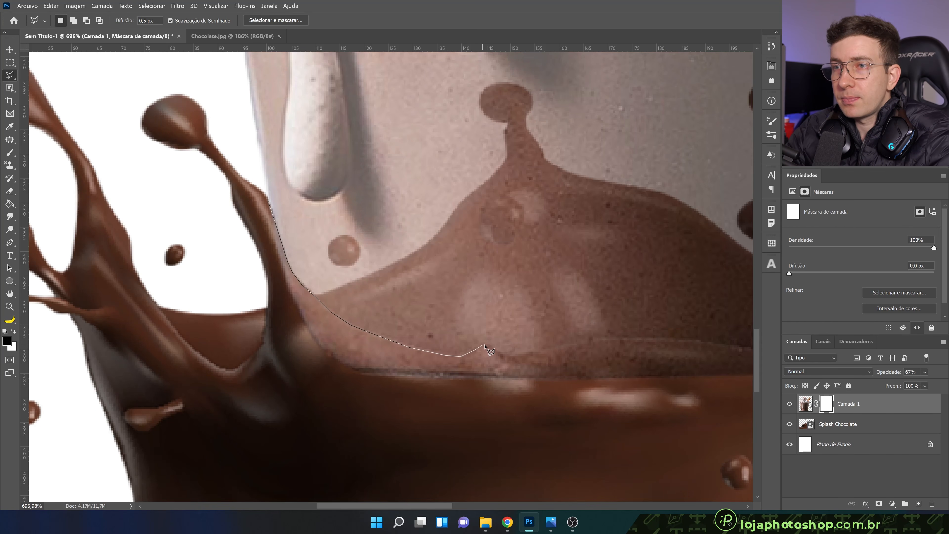
left_click(518, 355)
left_click(590, 340)
left_click(612, 338)
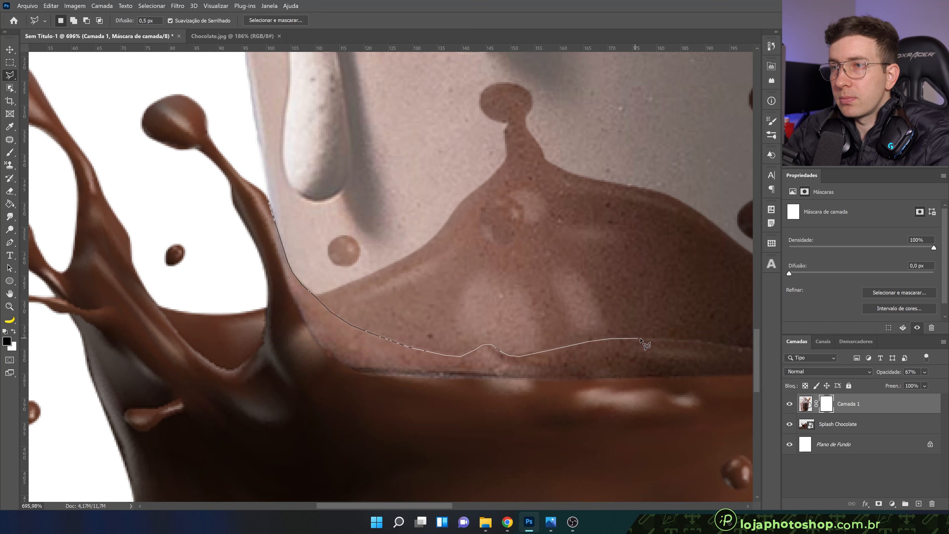
left_click_drag(683, 318, 435, 289)
mouse_move(168, 363)
left_mouse_down()
mouse_move(266, 379)
mouse_move(260, 369)
mouse_move(34, 367)
mouse_move(0, 375)
left_mouse_up()
left_click(230, 318)
left_click(253, 319)
left_click(295, 322)
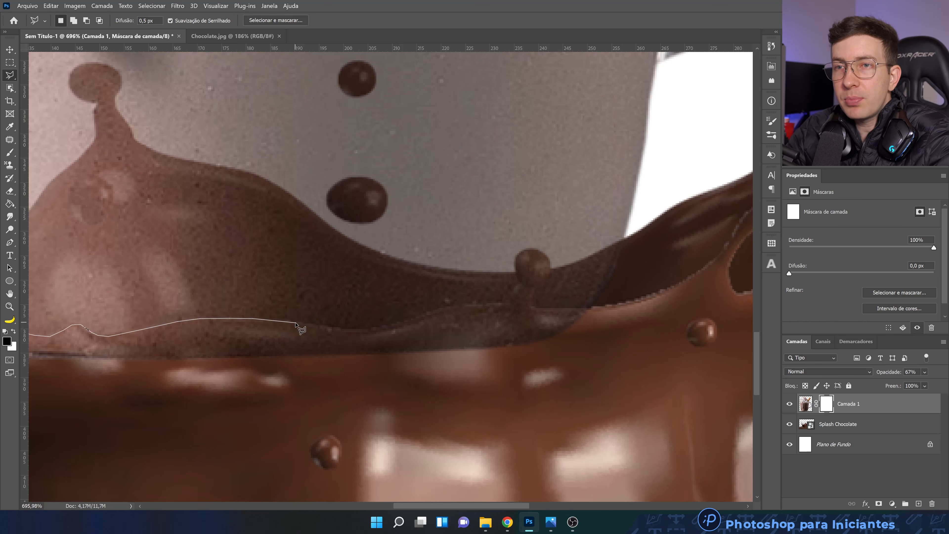
Continue the lasso outline along the front rim to the mug's right edge, tracing around the small upright chocolate drop
left_click(329, 329)
left_click(358, 329)
left_click(406, 322)
left_click(423, 315)
left_click(440, 309)
left_click(465, 305)
left_click(490, 304)
left_click(501, 303)
left_click(510, 298)
left_click(515, 289)
mouse_move(517, 272)
left_mouse_down()
mouse_move(521, 252)
mouse_move(543, 254)
mouse_move(546, 280)
mouse_move(531, 301)
left_mouse_up()
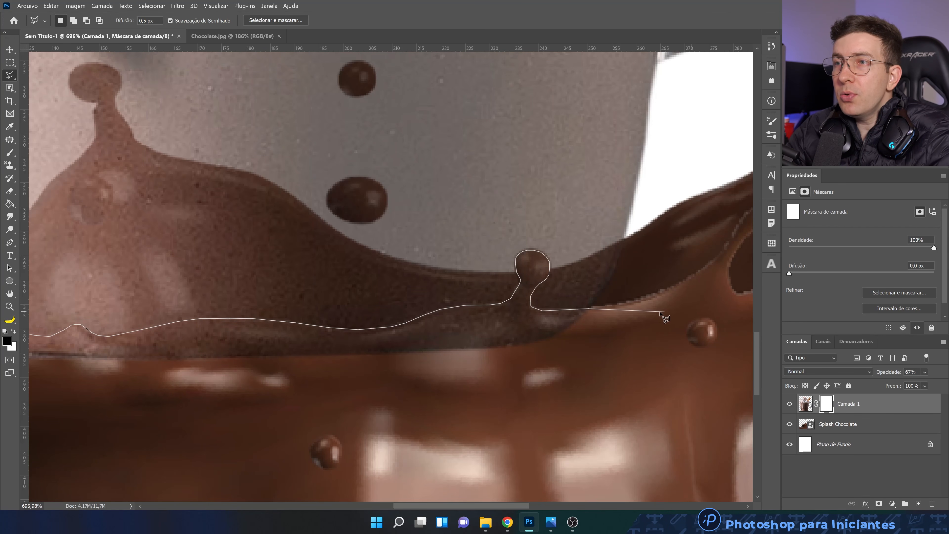
Close the lasso selection by looping through the chocolate below the mug's base and back up to the starting point on the left strand
left_click(626, 303)
scroll(628, 306, "down", 9)
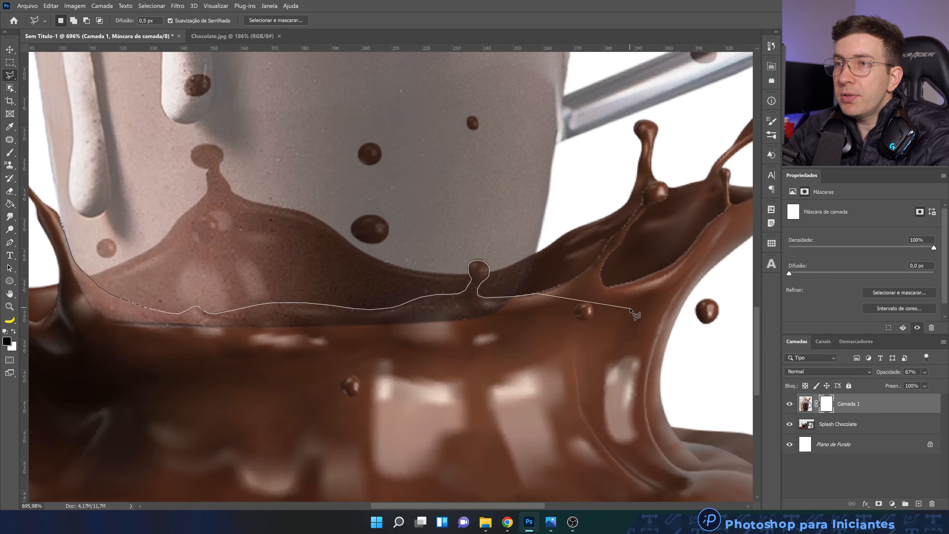
left_click(550, 310)
left_click(527, 380)
left_click(344, 435)
left_click(211, 419)
left_click(155, 380)
left_click(157, 332)
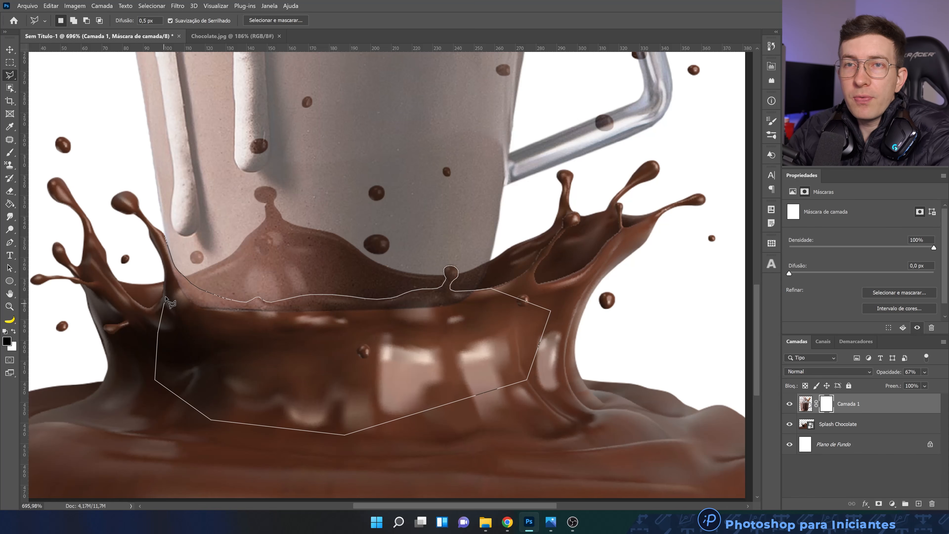
left_click(168, 287)
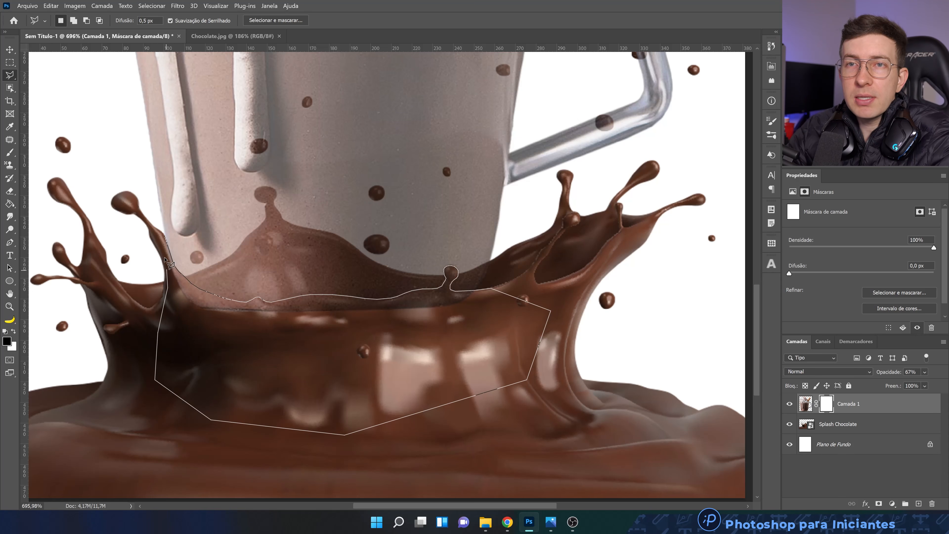
left_click(156, 239)
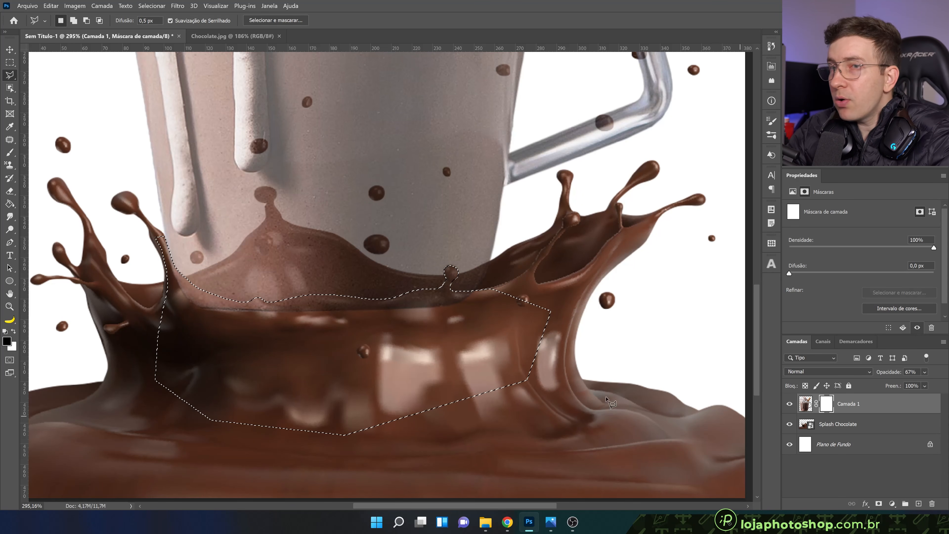
Fill the selected area of the mug layer's mask with black (#000000) using the Paint Bucket tool
left_click(10, 205)
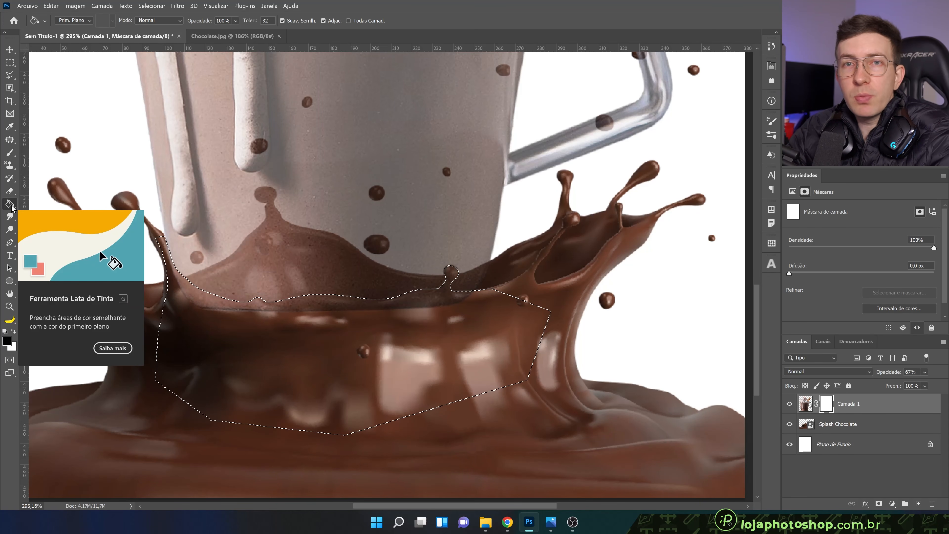
left_click(6, 340)
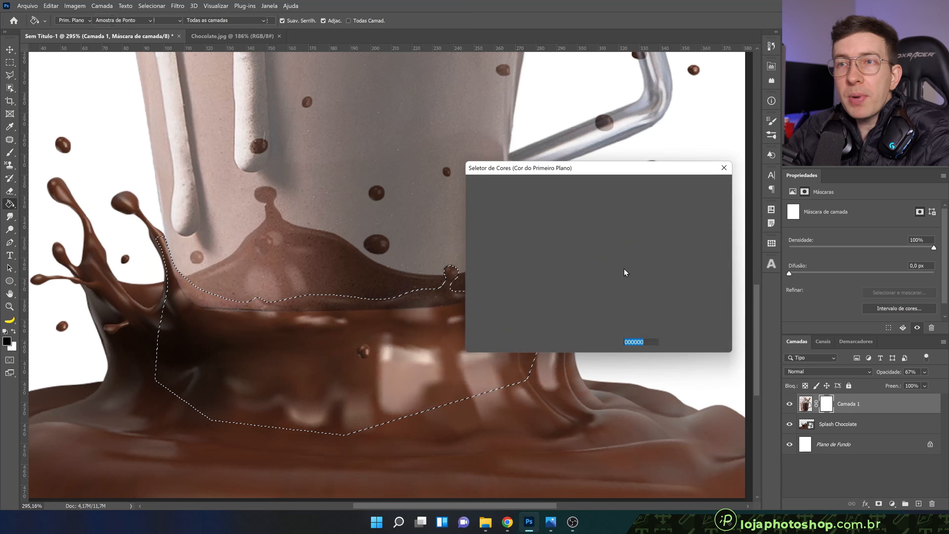
key("Return")
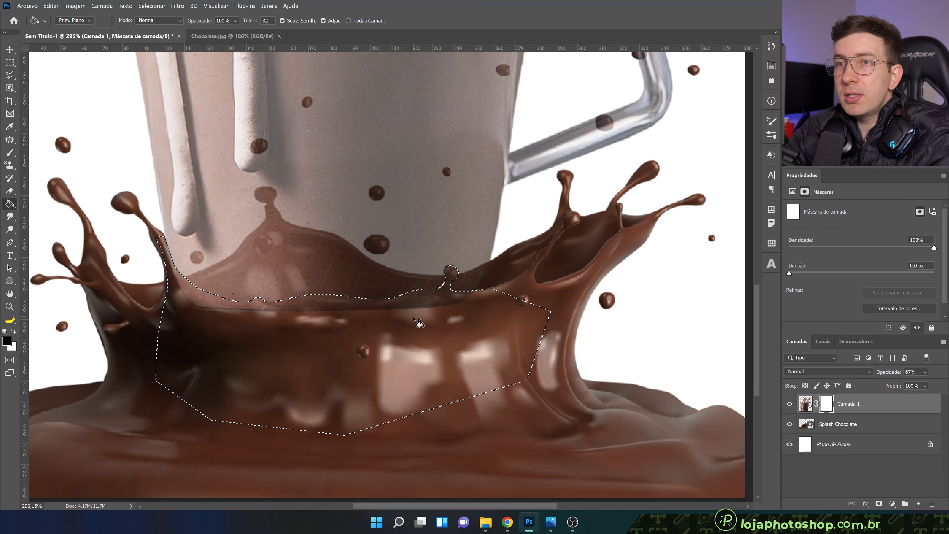
left_click(420, 323)
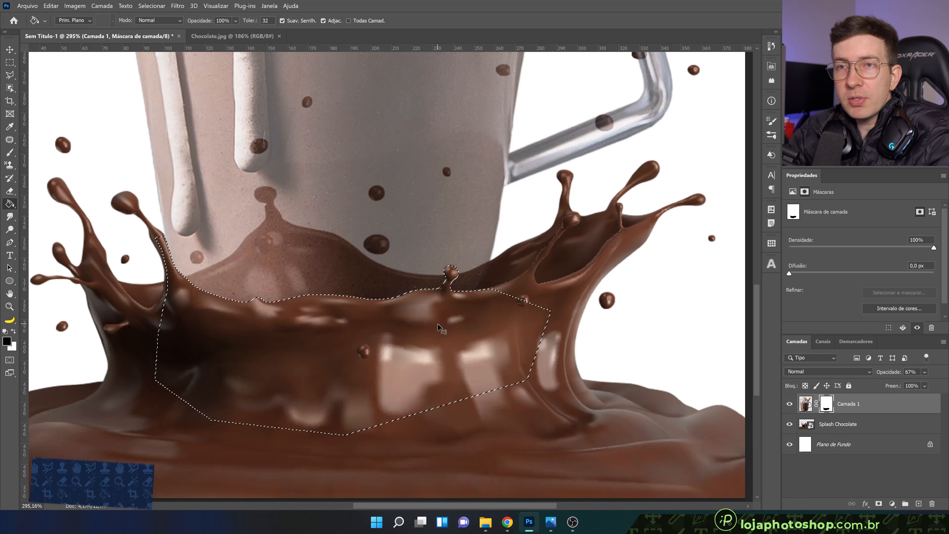
Deselect the lasso area and restore the mug layer's opacity to 100%
key("ctrl+d")
key("ctrl+0")
scroll(394, 260, "up", 1)
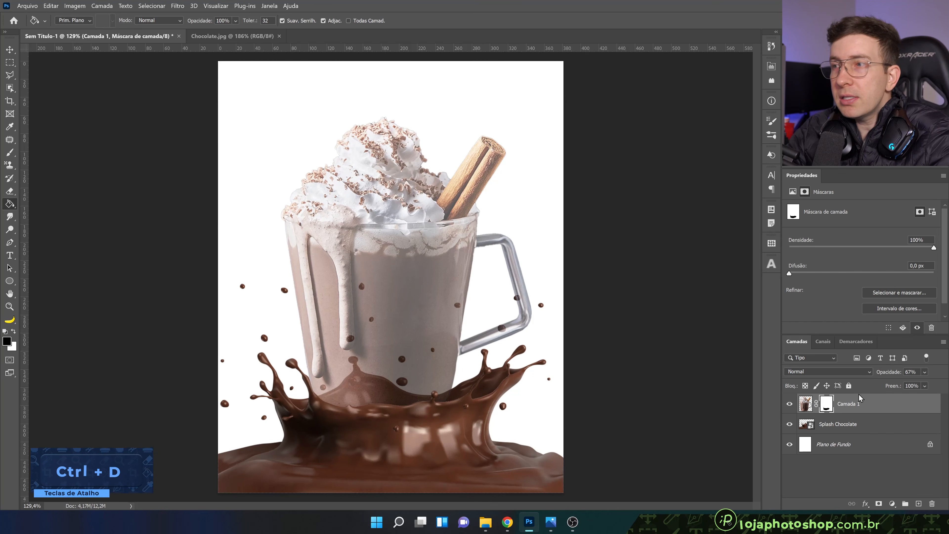
left_click(924, 385)
left_click(946, 387)
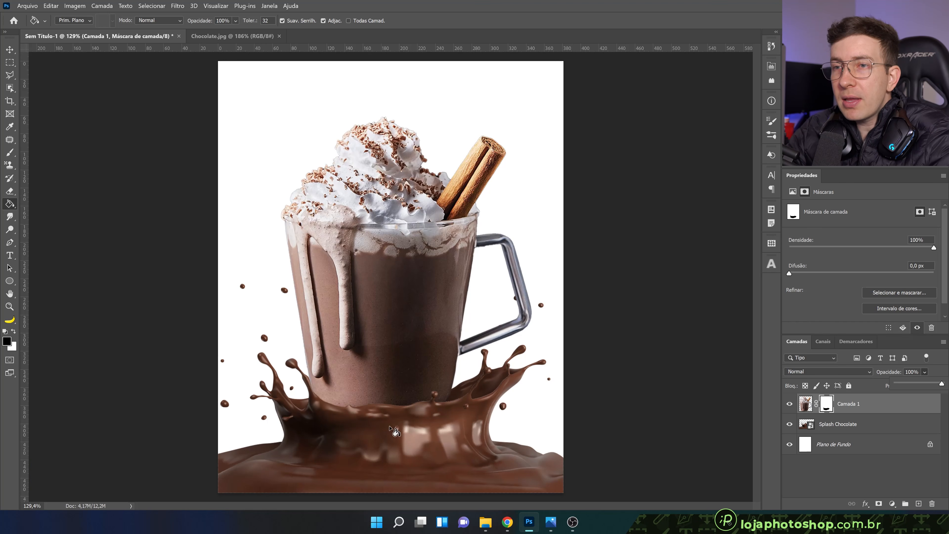
Disable and re-enable the mug's layer mask to compare the mug with and without masking, and inspect the splash area
right_click(826, 404)
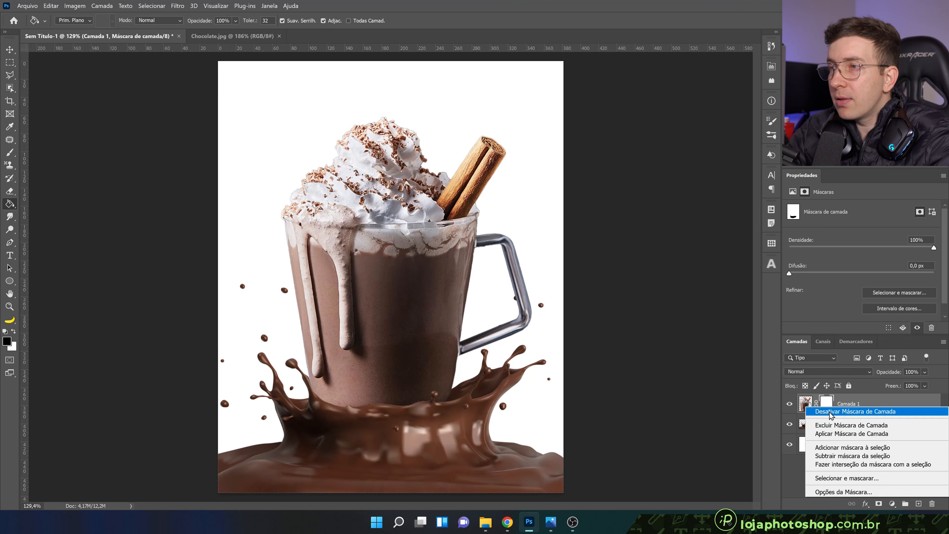
left_click(830, 411)
right_click(827, 409)
left_click(835, 414)
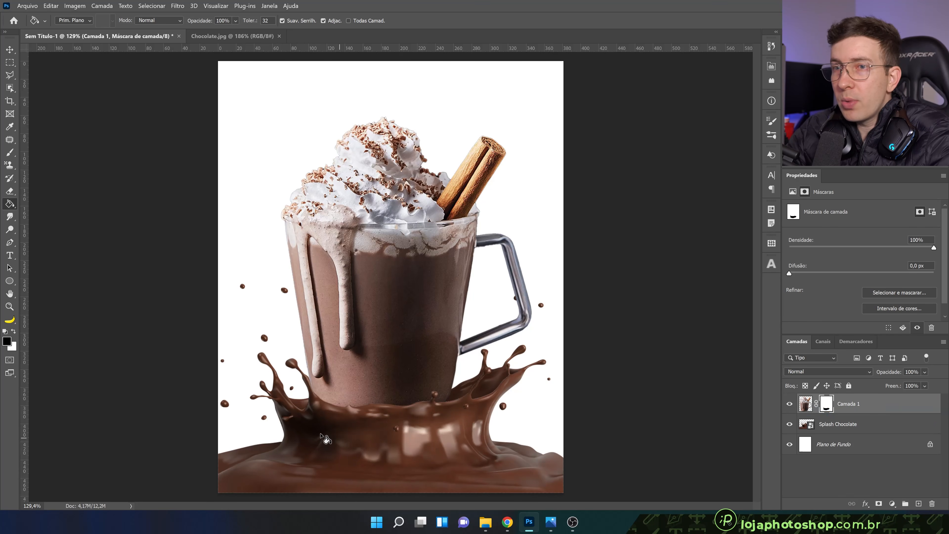
scroll(314, 421, "up", 3)
scroll(315, 428, "down", 4)
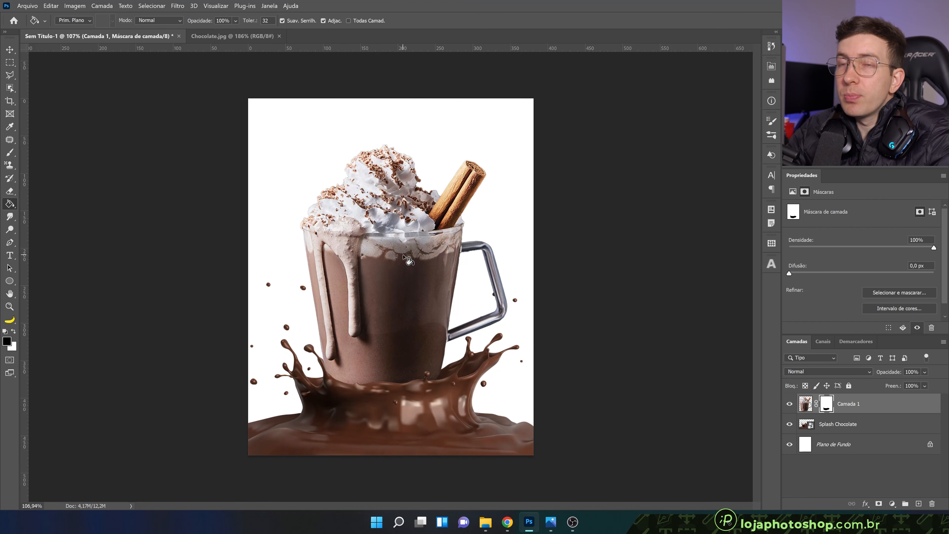
Add a solid colour fill layer above the background, sampling the dark brown #47342e from the mug's chocolate
left_click(853, 448)
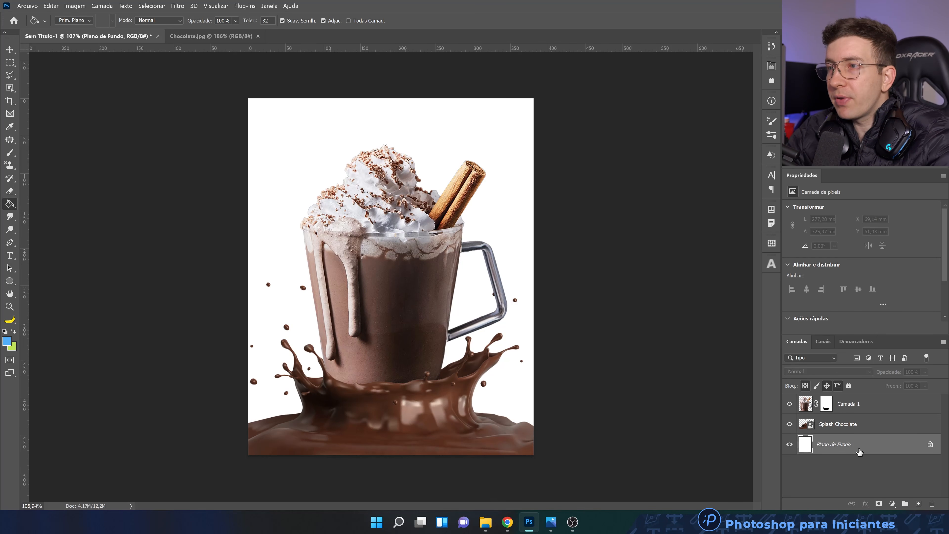
left_click(894, 504)
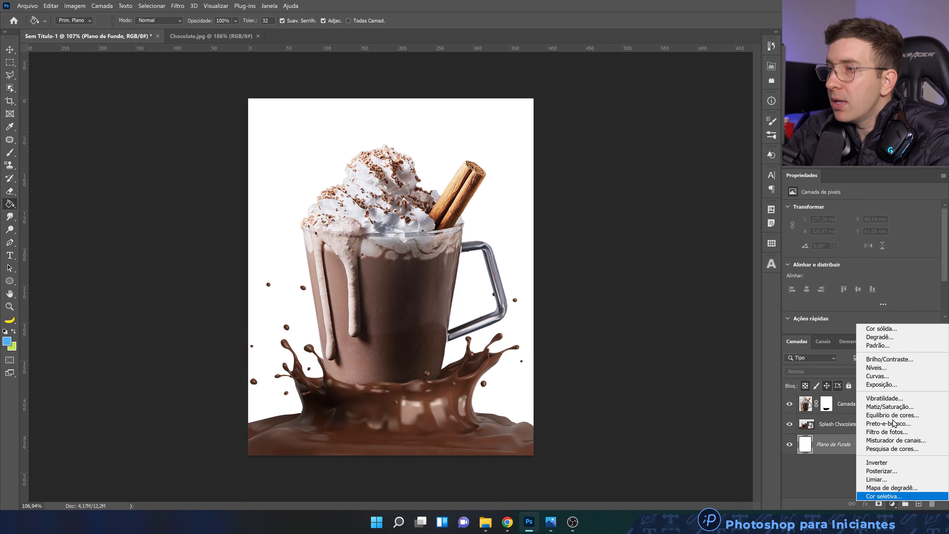
left_click(892, 331)
left_click_drag(573, 181, 677, 258)
left_click(460, 371)
left_click(411, 363)
left_click(426, 373)
left_click(444, 385)
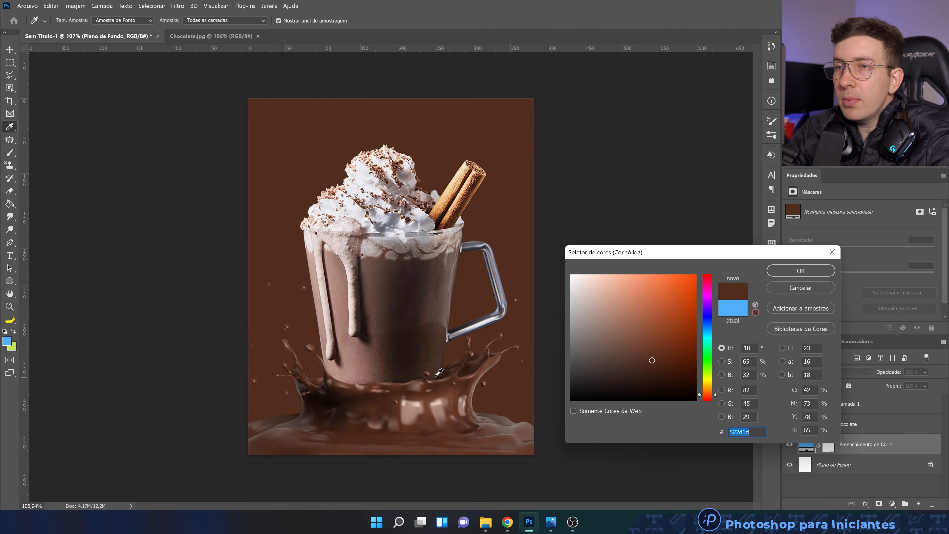
left_click_drag(433, 375, 383, 289)
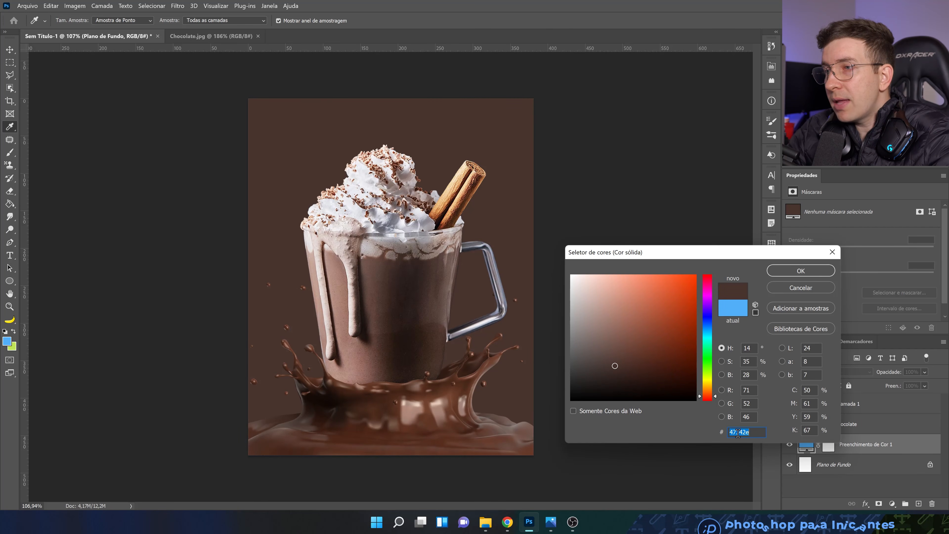
left_click_drag(687, 256, 684, 287)
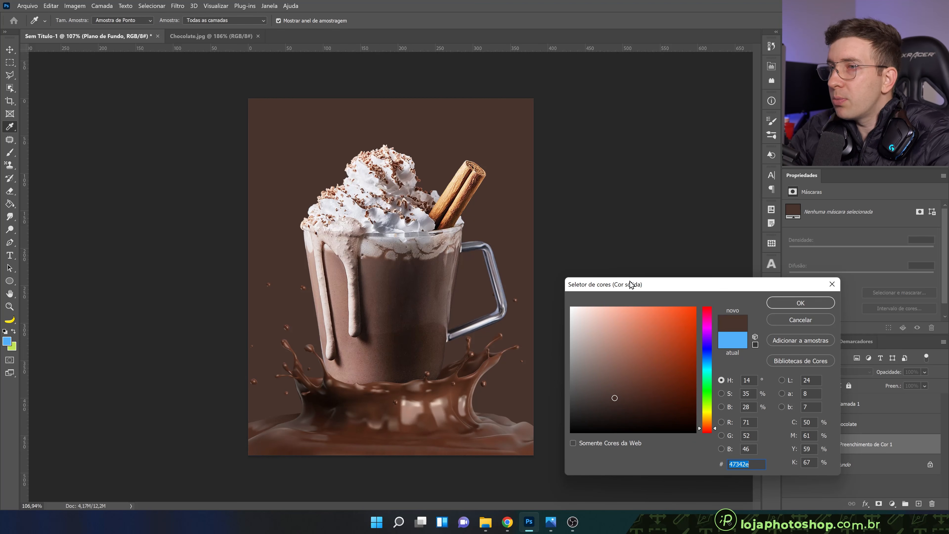
left_click(781, 304)
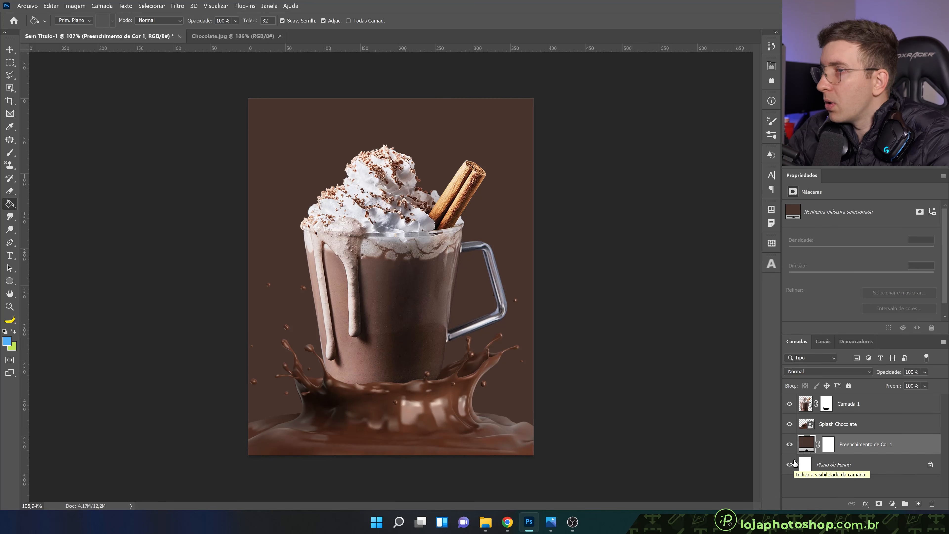
Change the solid colour fill to a lighter, greyer brown, about #53423d
double_click(805, 445)
left_click(607, 394)
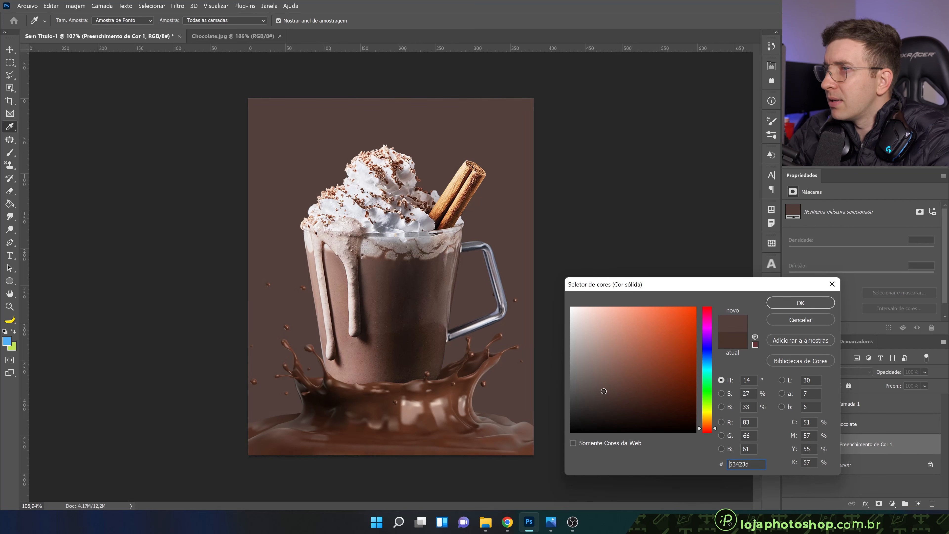
left_click(603, 391)
left_click(798, 303)
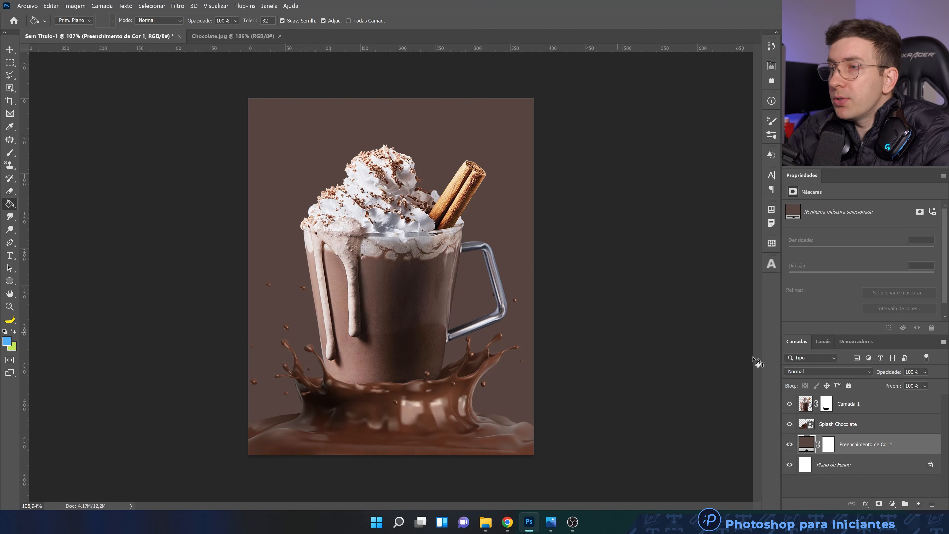
Add a gradient fill layer above the brown fill and remove the end colour stop from its colour-to-transparent gradient
left_click(892, 503)
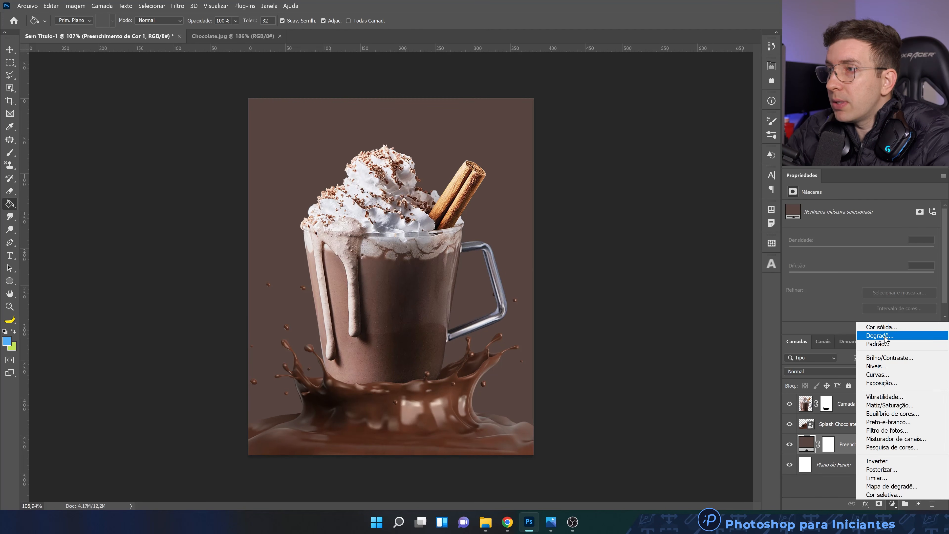
left_click(880, 335)
left_click(641, 287)
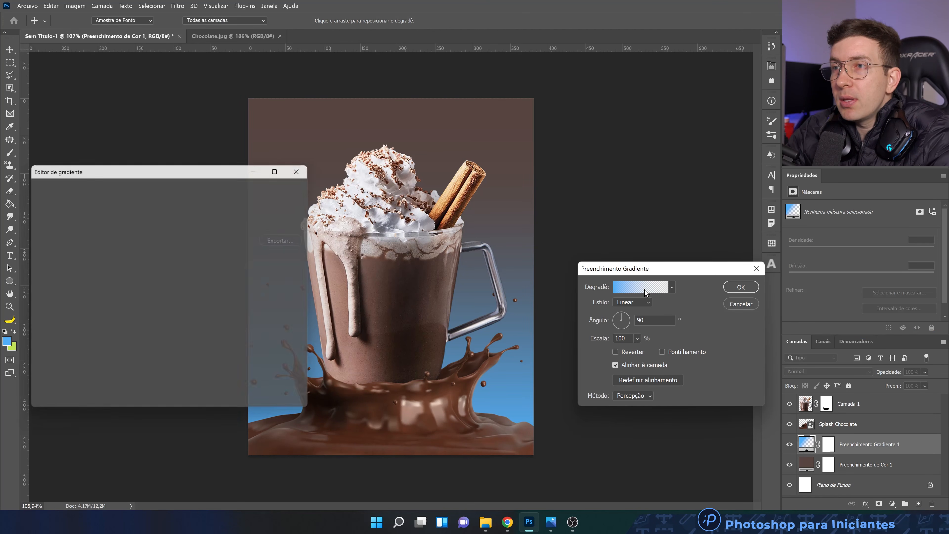
left_click_drag(229, 172, 752, 242)
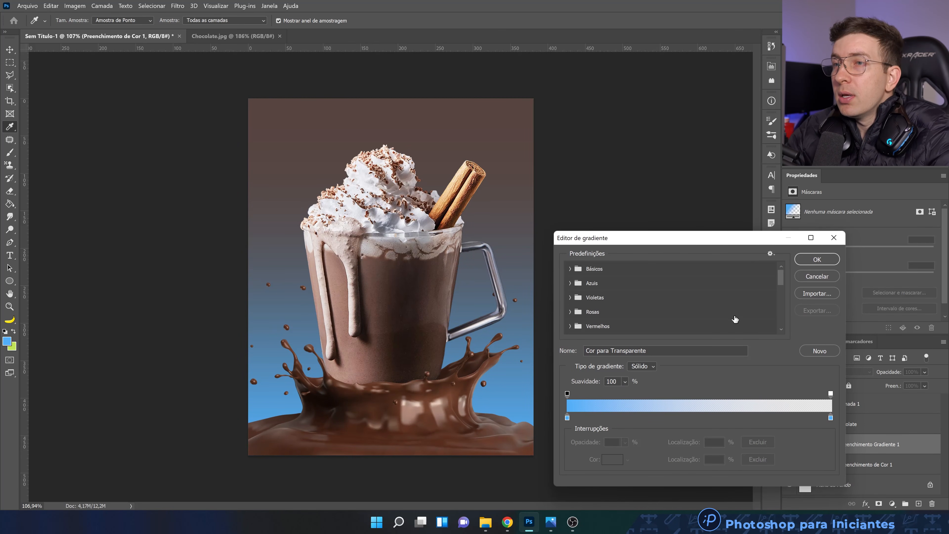
left_click(829, 394)
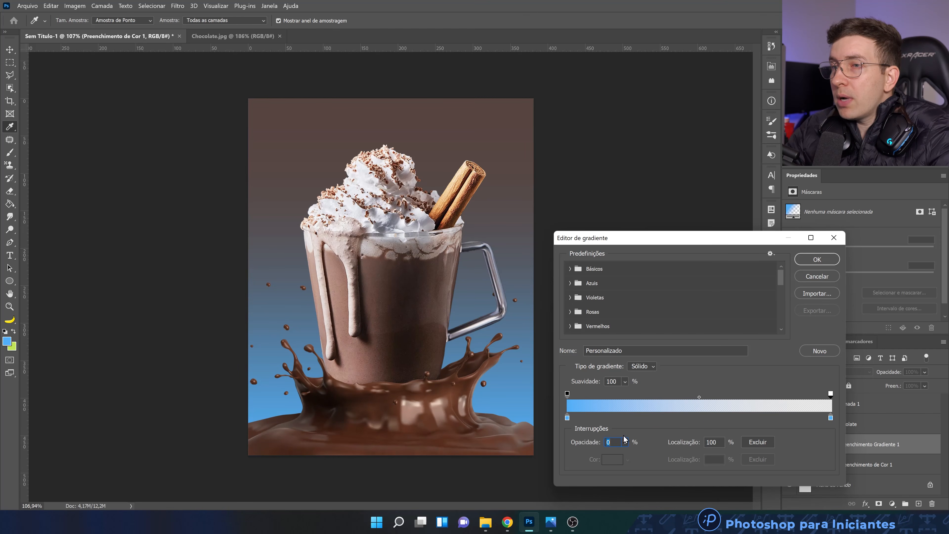
left_click_drag(830, 421, 834, 439)
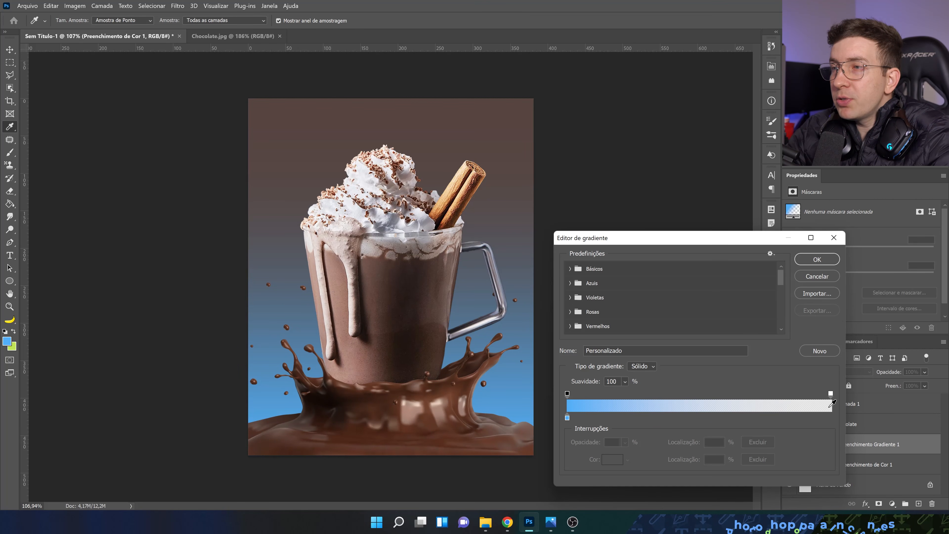
left_click_drag(742, 240, 748, 229)
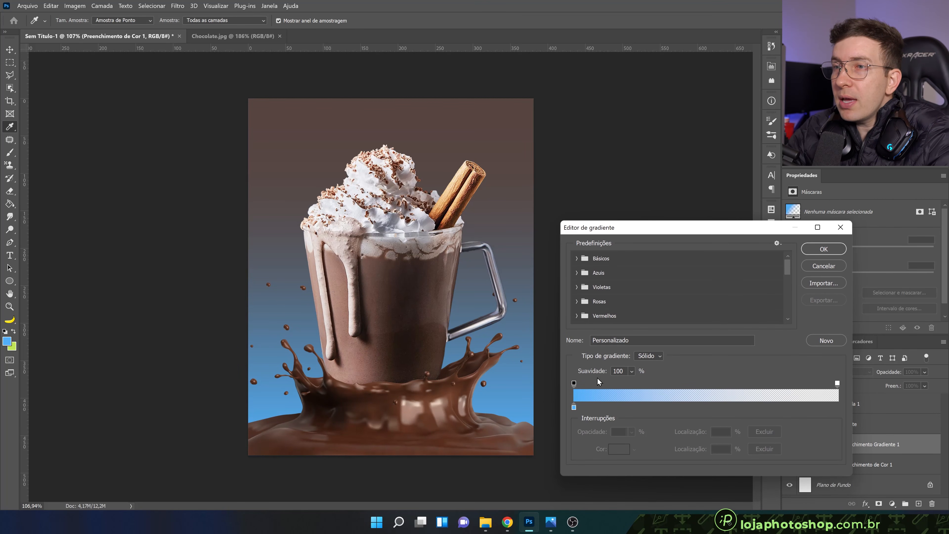
Set the gradient's remaining colour stop to orange #f69c54 and accept the edited gradient
left_click(574, 407)
left_click(619, 449)
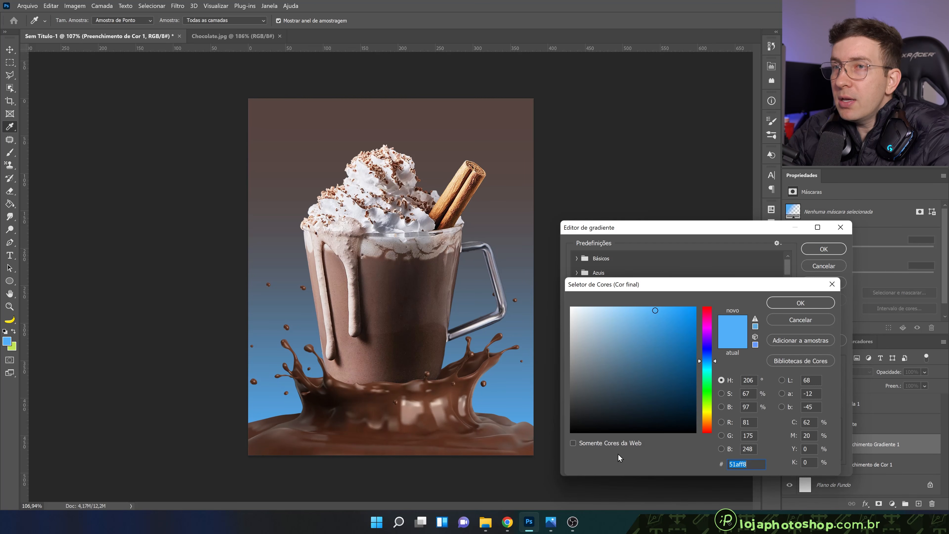
left_click(707, 426)
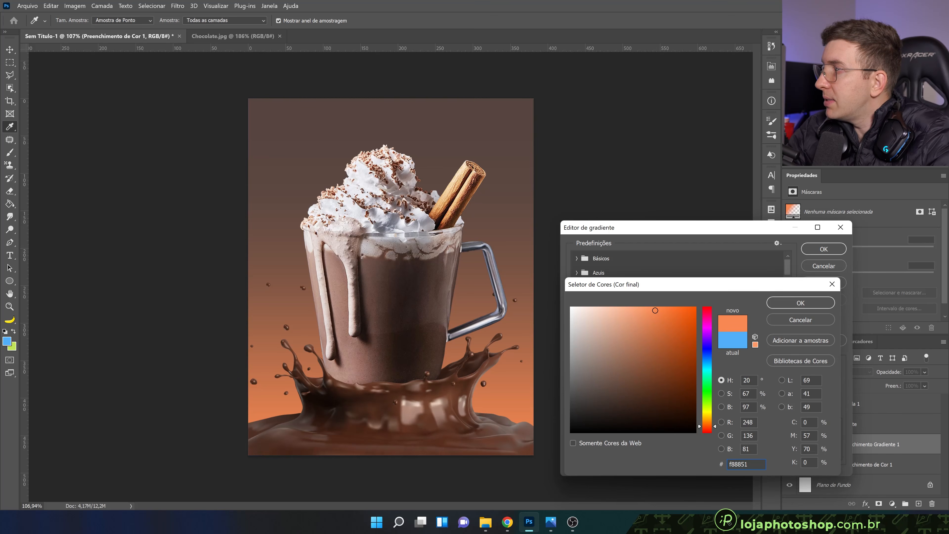
left_click_drag(751, 463, 728, 464)
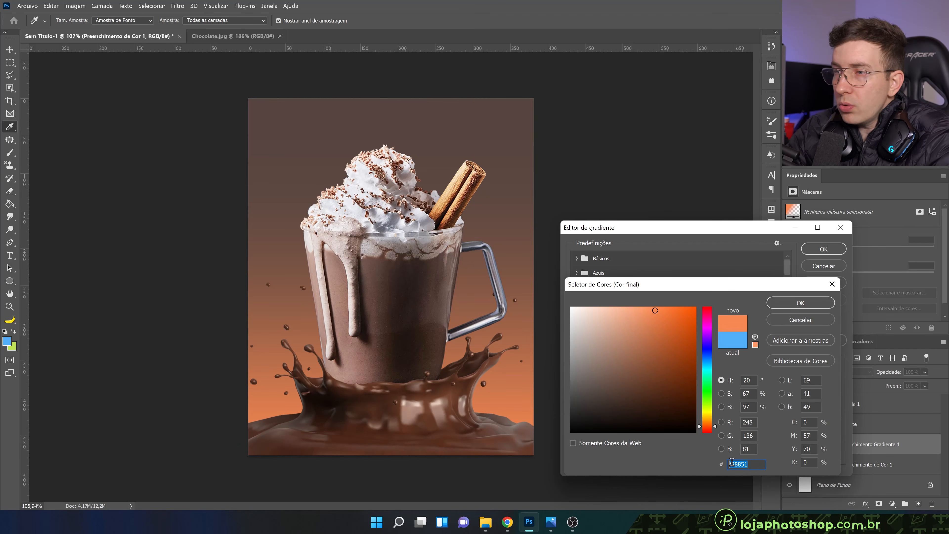
type("f")
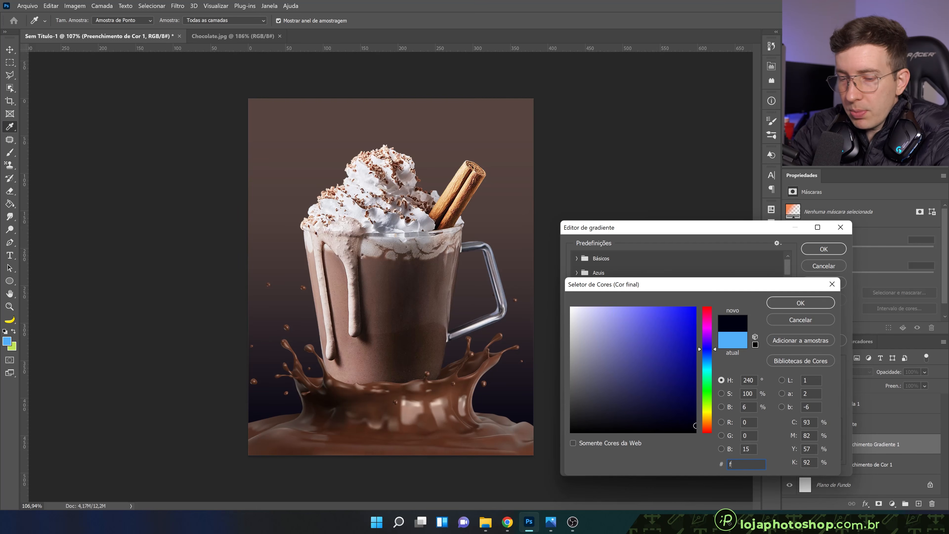
type("9")
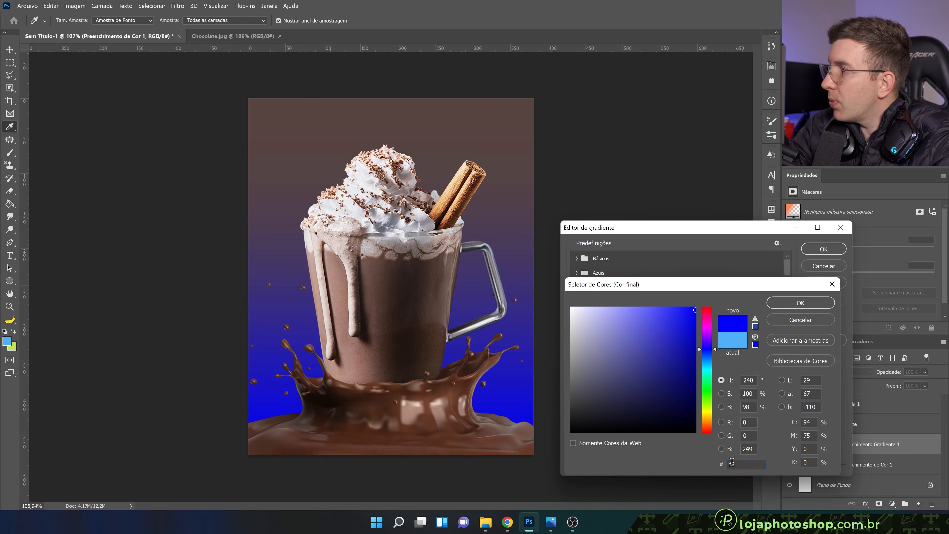
key("BackSpace")
type("6")
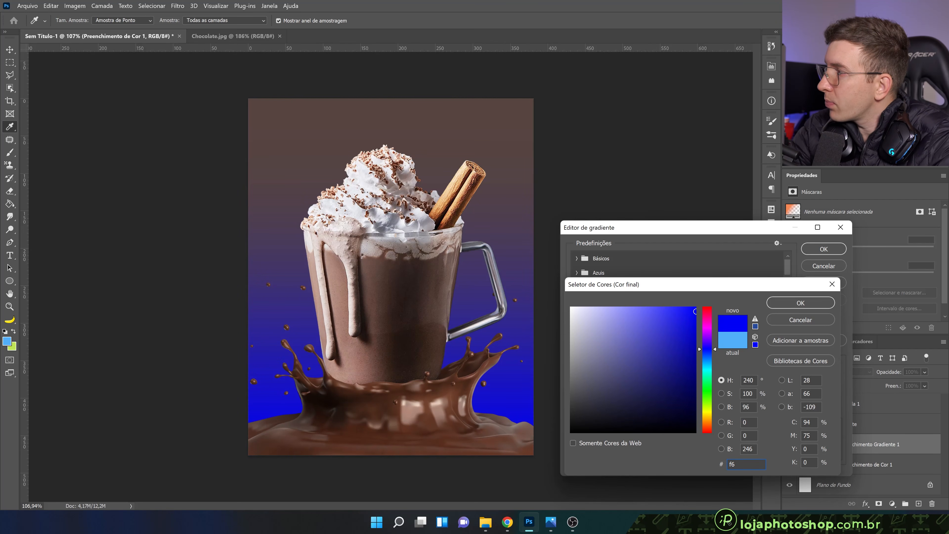
type("9c")
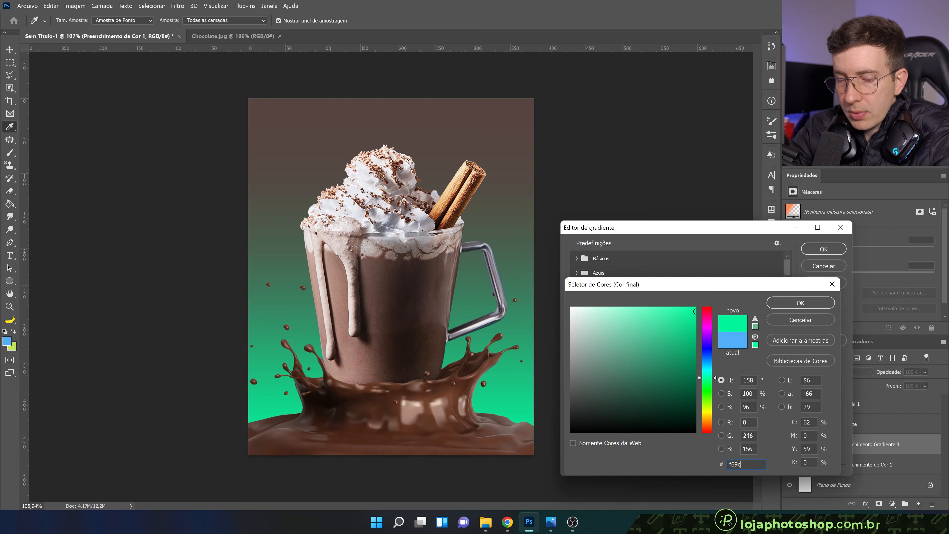
type("54")
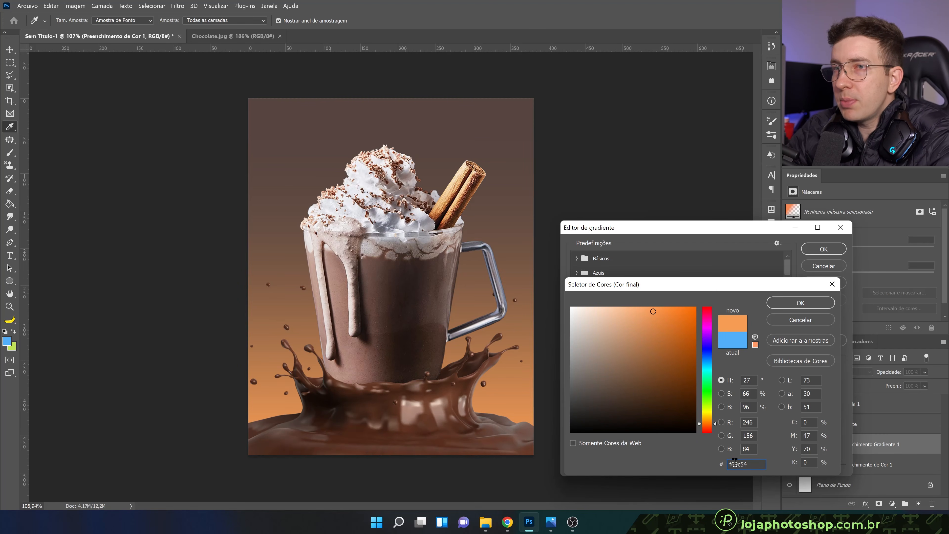
left_click(795, 305)
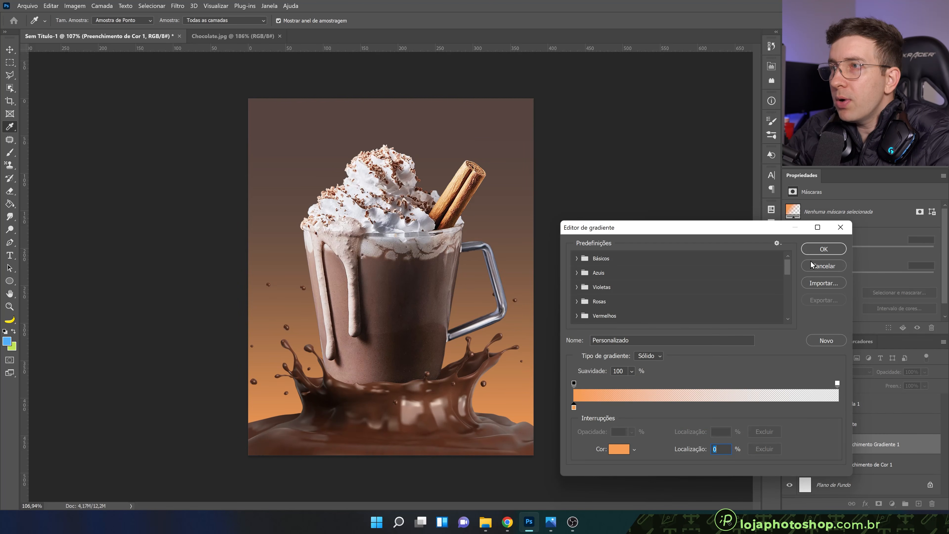
left_click(812, 251)
Make the gradient fill radial, position its orange glow behind the middle of the mug, and apply the fill
left_click(635, 301)
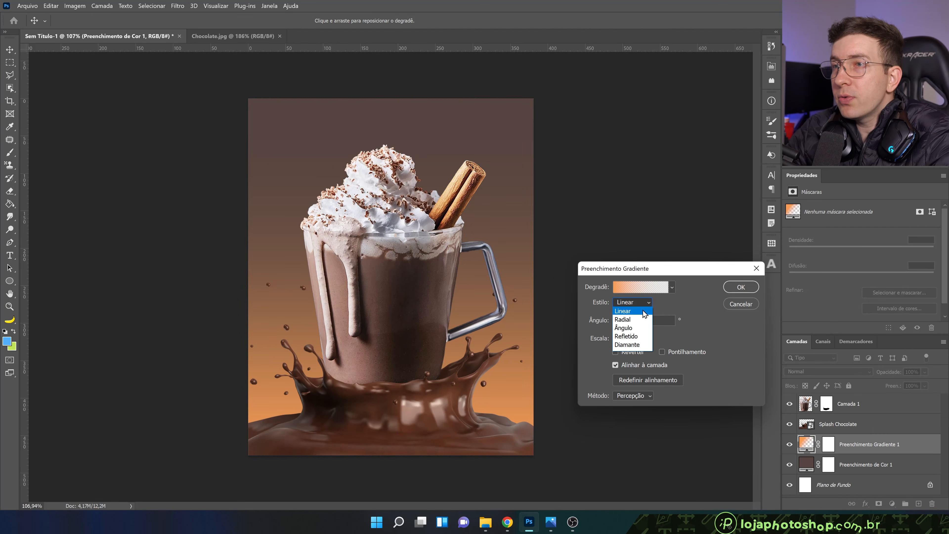
left_click(647, 320)
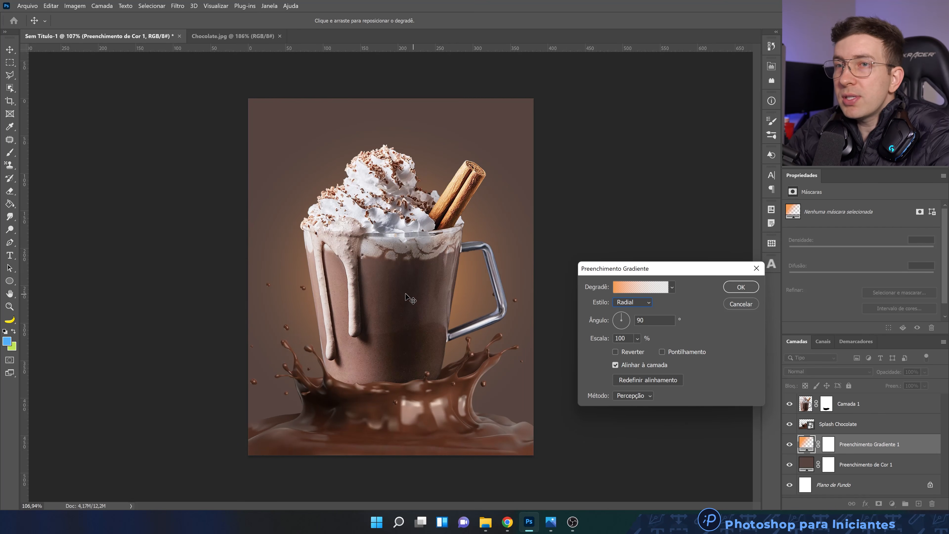
left_click_drag(390, 279, 408, 305)
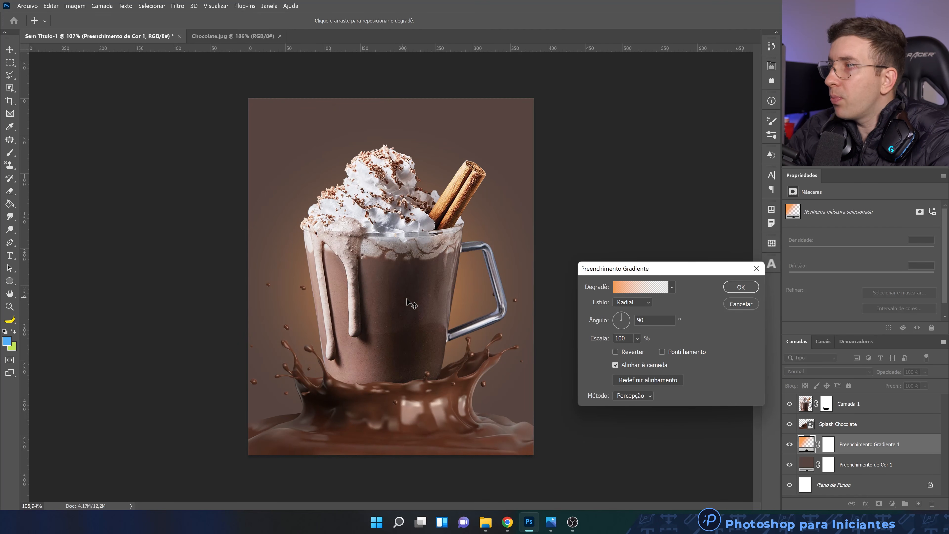
left_click_drag(480, 314, 400, 288)
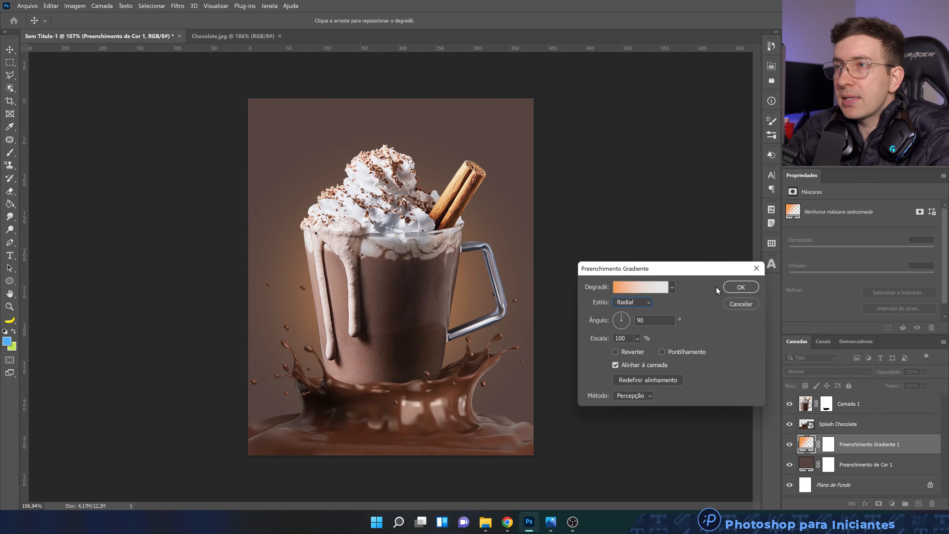
left_click(748, 290)
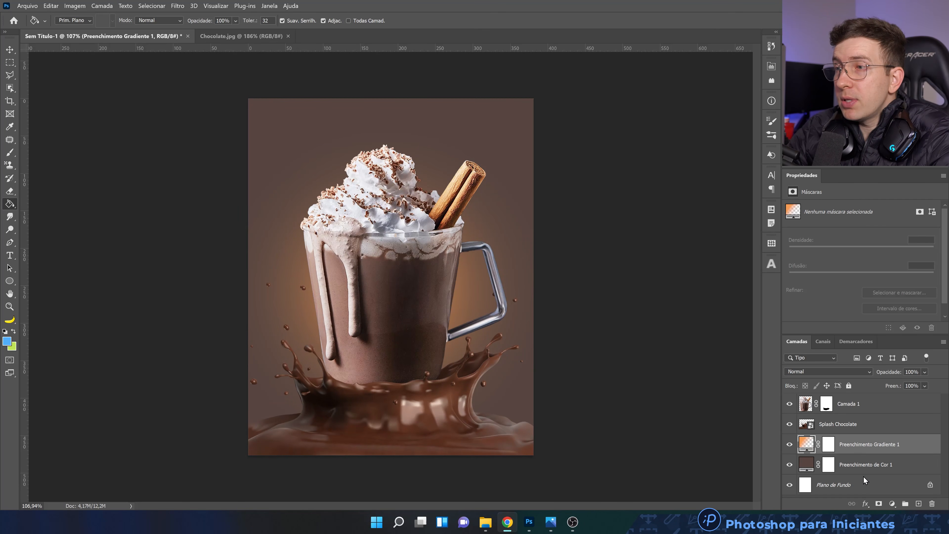
Add an empty layer above the gradient fill and set the Brush colour to dark brown #3e2f29, sampled from the chocolate
left_click(918, 504)
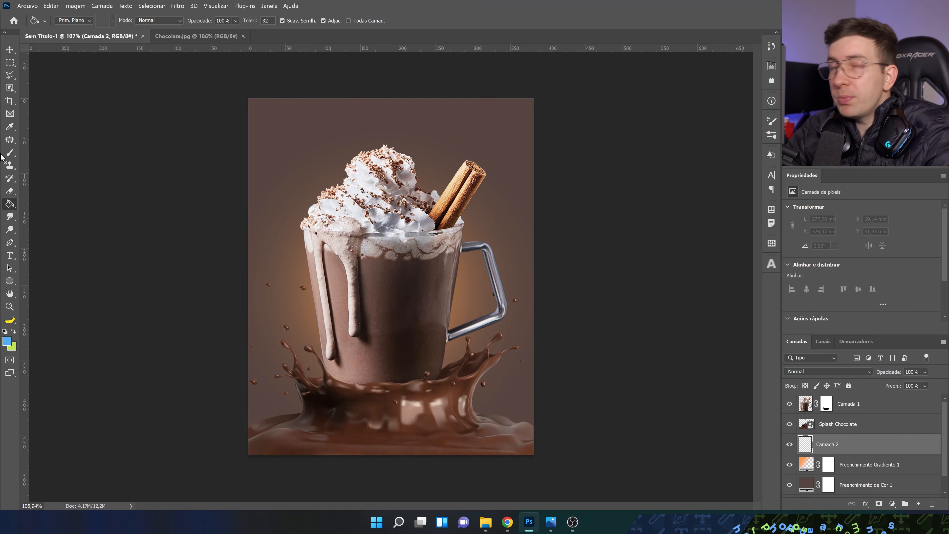
left_click(14, 155)
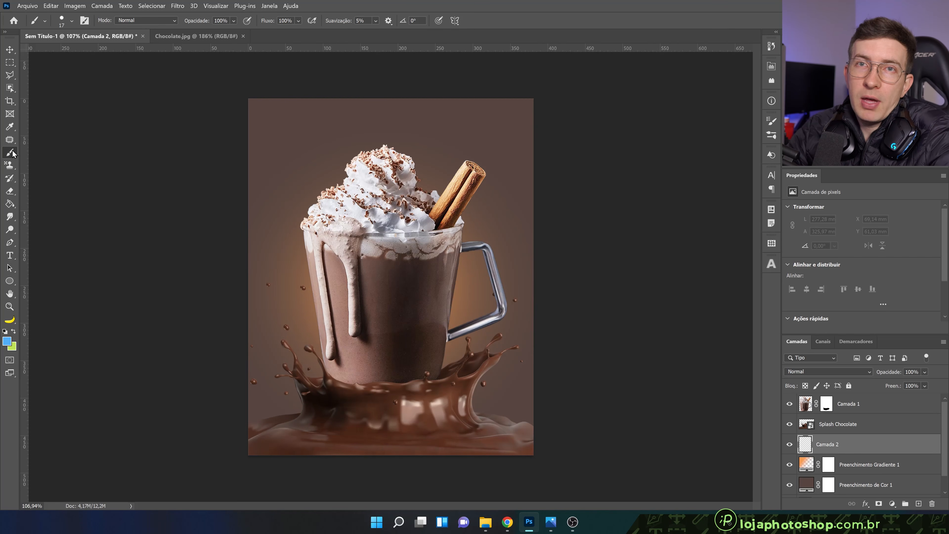
left_click(8, 340)
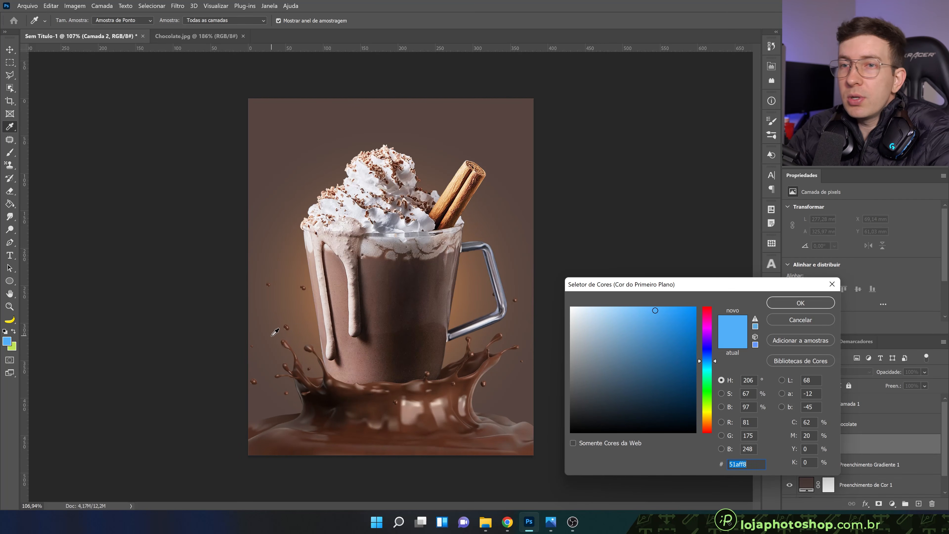
left_click(277, 436)
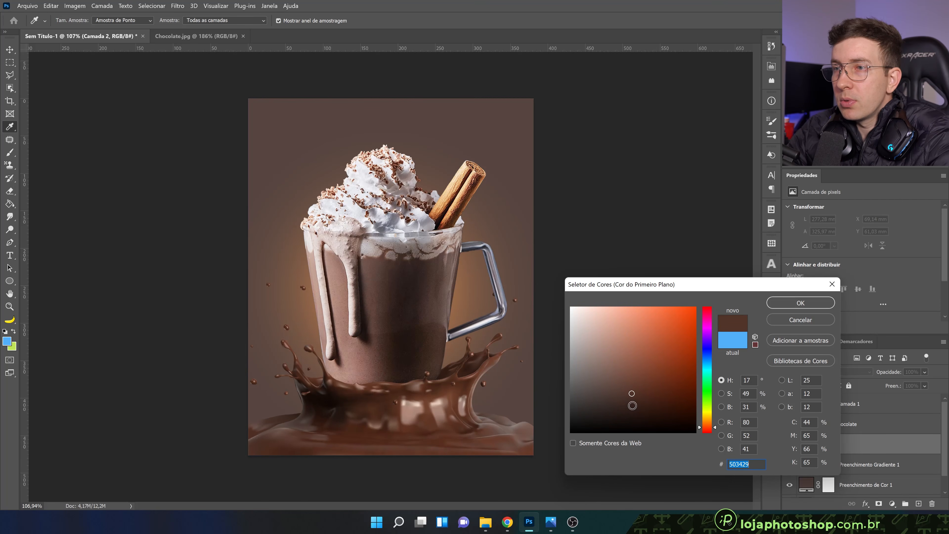
left_click(800, 302)
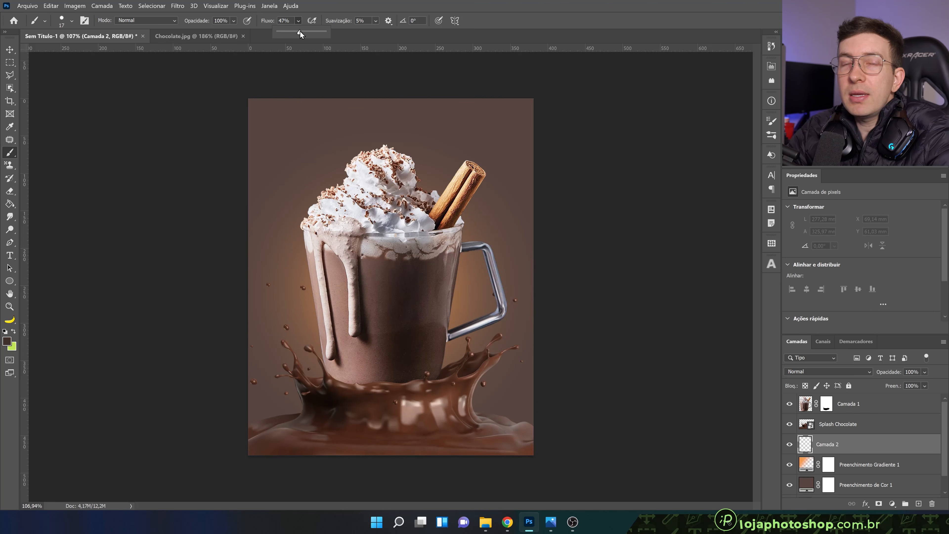
Set the brush to 47% flow, 0% hardness and 800 px size
left_click(365, 3)
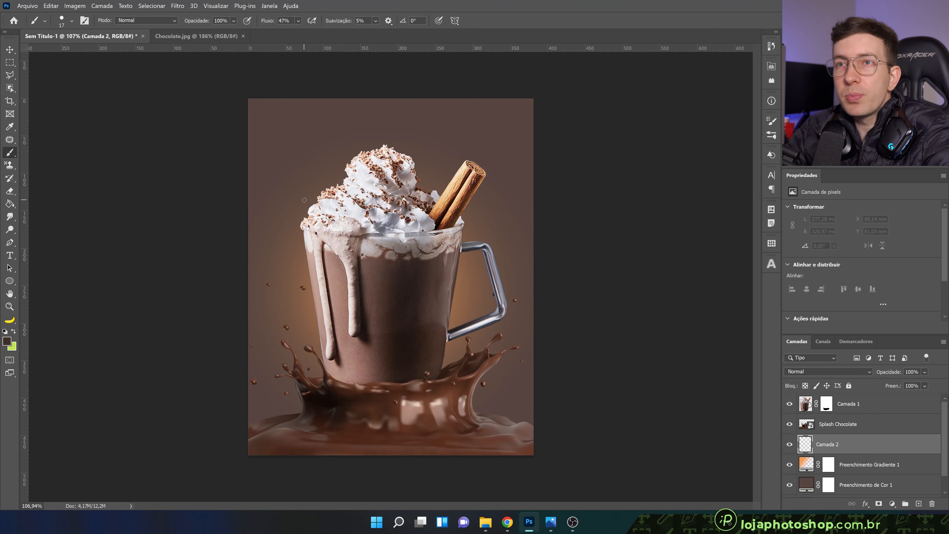
key("bracketright")
key("bracketright")
key("bracketright")
key("bracketright")
key("bracketright")
key("bracketright")
key("bracketright")
key("bracketright")
key("bracketright")
key("bracketright")
key("bracketright")
key("bracketright")
key("bracketright")
key("bracketright")
key("bracketright")
key("bracketright")
key("bracketright")
key("bracketright")
key("bracketright")
key("bracketright")
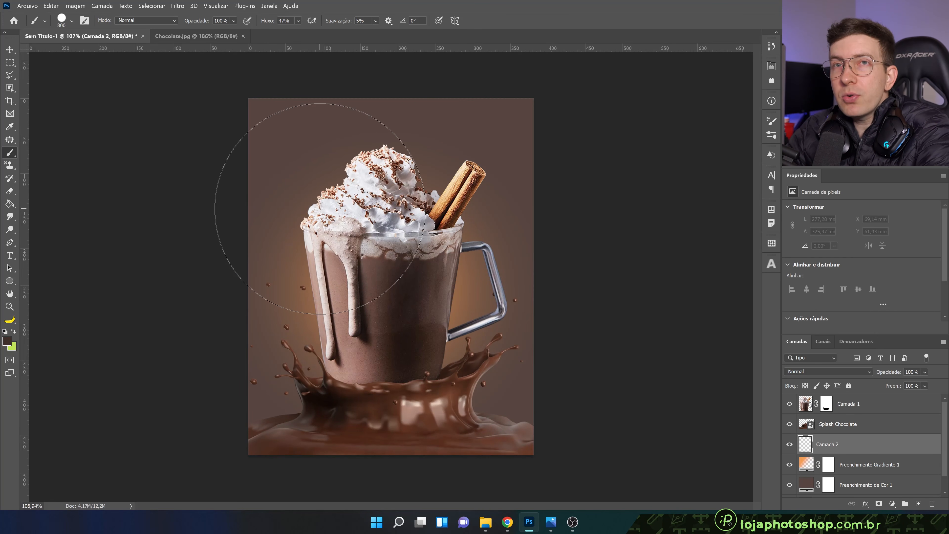
right_click(330, 220)
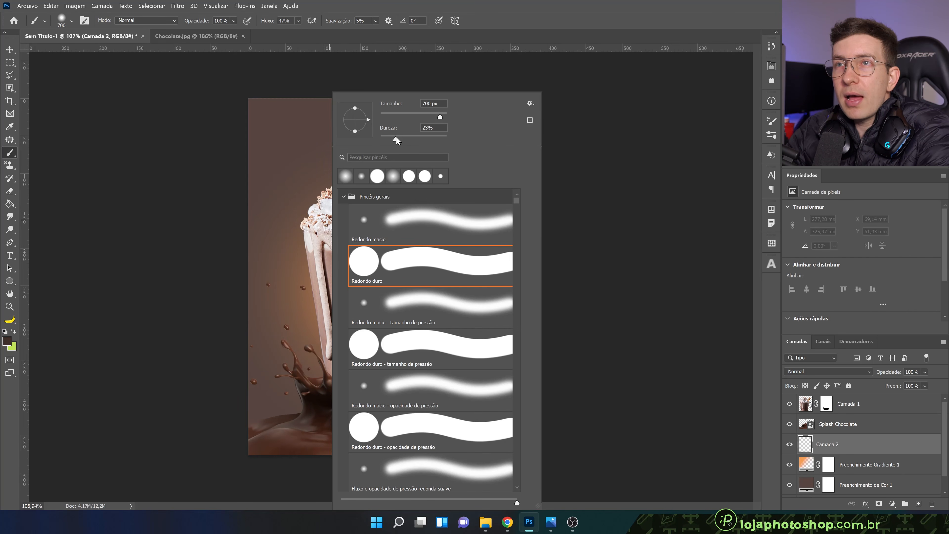
left_click_drag(395, 137, 378, 137)
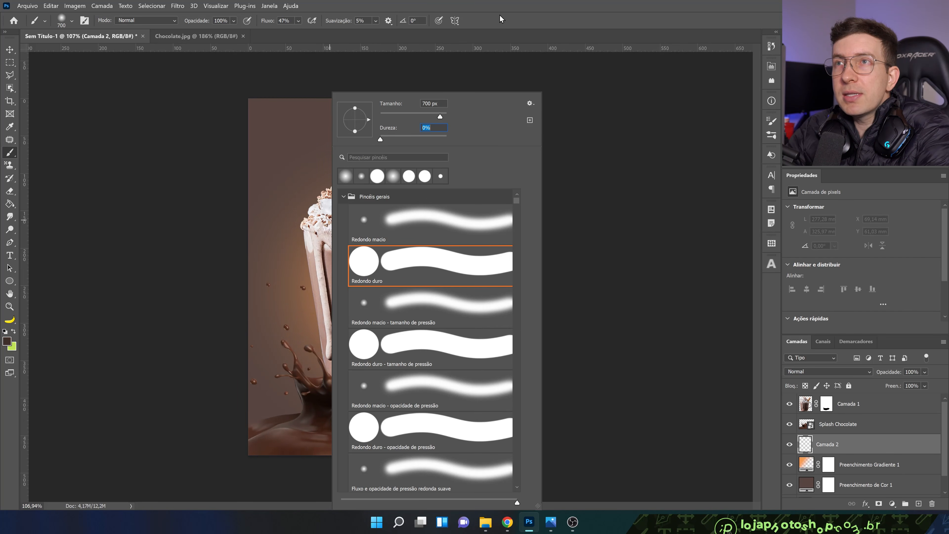
left_click(500, 18)
key("bracketright")
Paint a soft dark brown vignette around the edges and corners of the canvas on the new layer
key("ctrl+z")
left_click(254, 130)
left_click(309, 62)
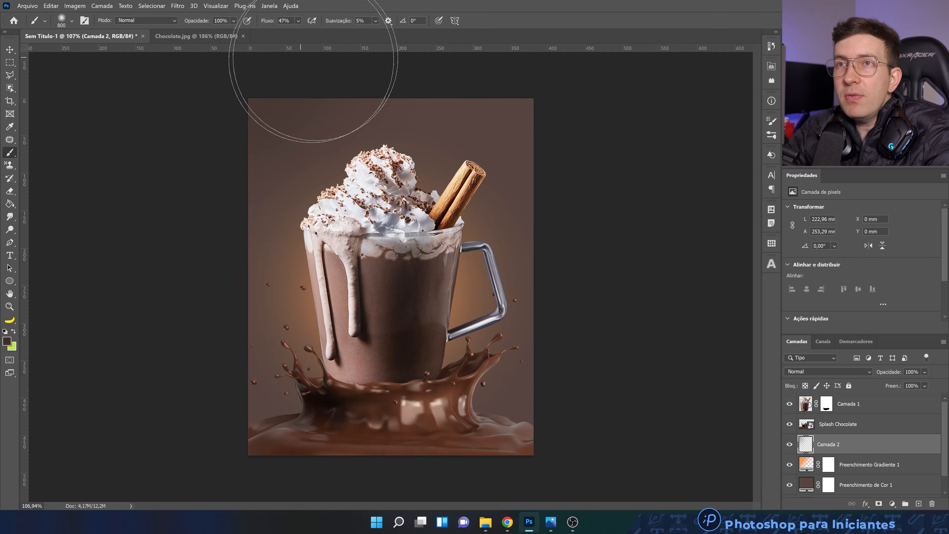
scroll(364, 157, "down", 2)
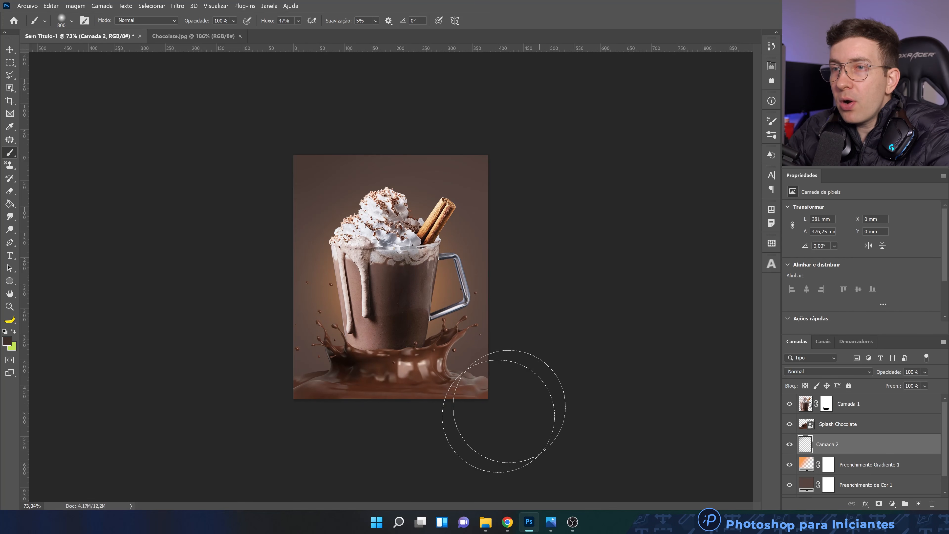
scroll(391, 277, "up", 2)
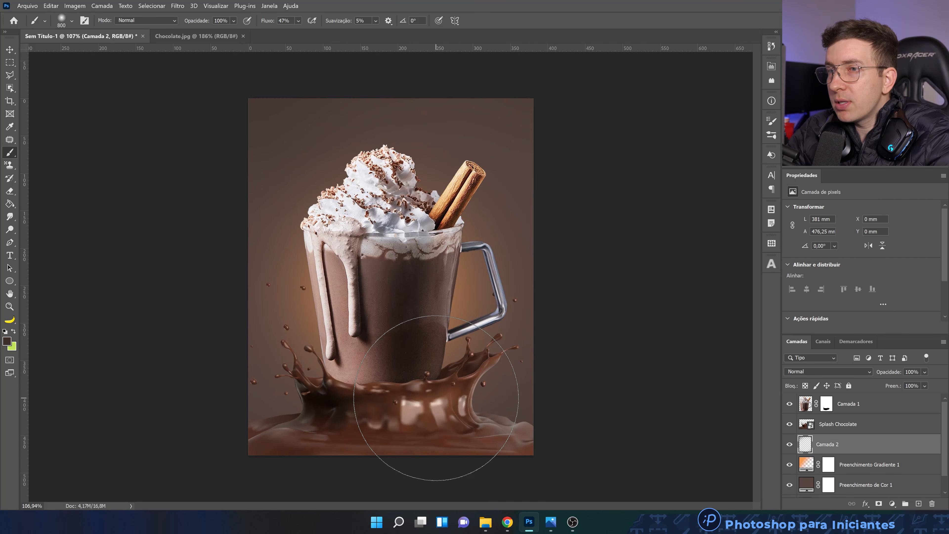
Move the vignette layer above the Splash Chocolate layer and paint soft dark brown over the splash's lower edges
left_click_drag(878, 448, 884, 423)
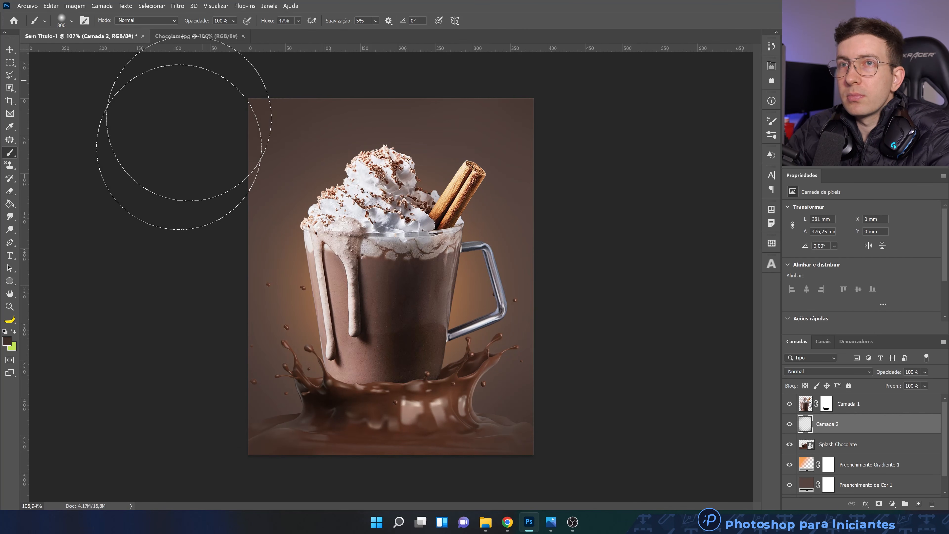
left_click_drag(168, 433, 462, 378)
left_click_drag(549, 435, 524, 435)
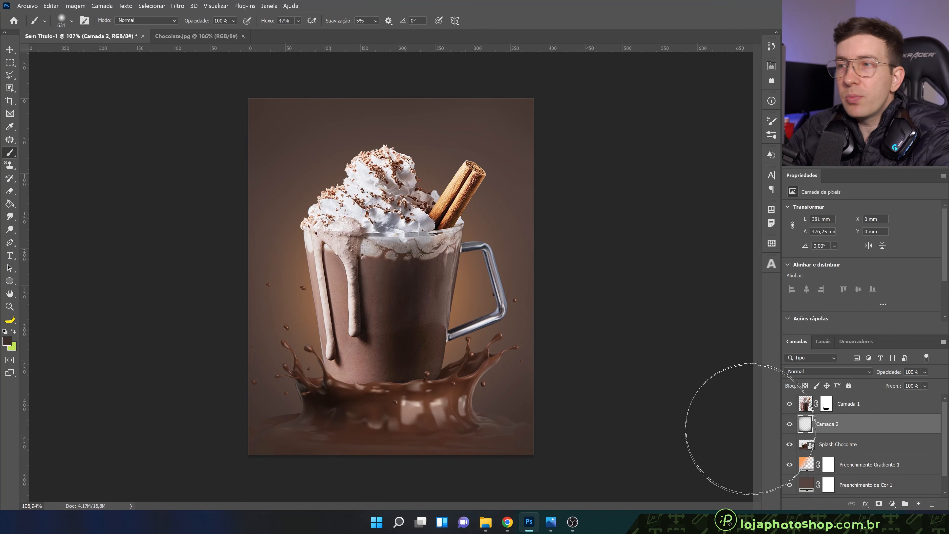
Toggle the vignette layer's visibility to compare the artwork with and without it, and inspect the mug and splash
left_click(789, 424)
left_click(789, 424)
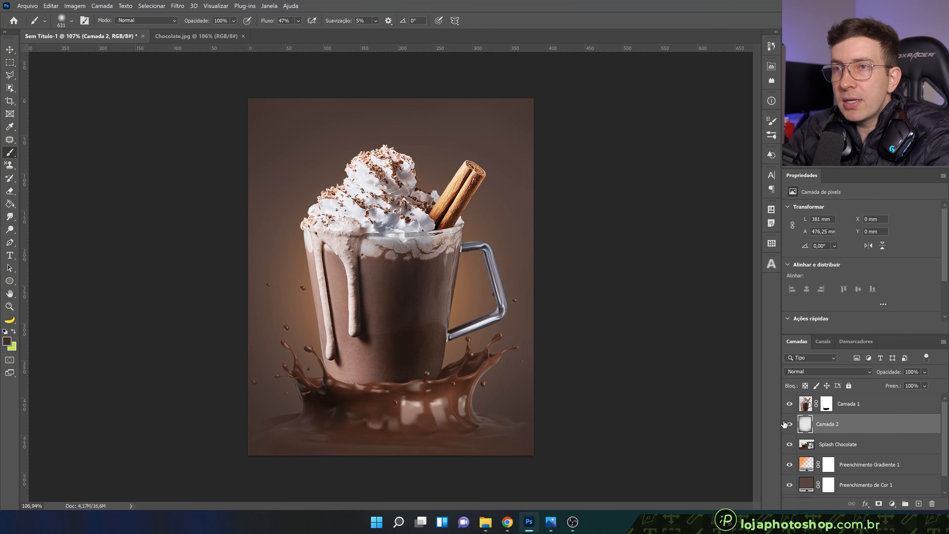
left_click(785, 424)
scroll(352, 348, "up", 3)
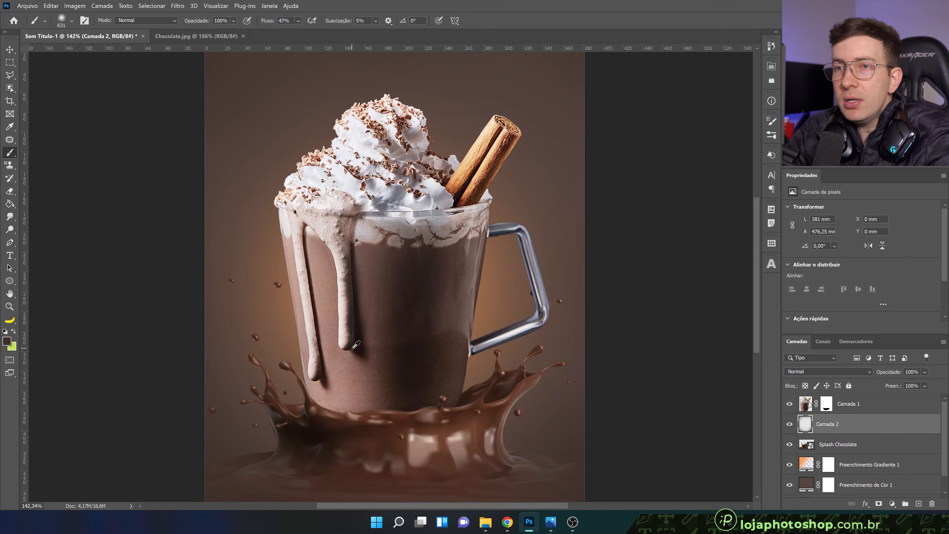
scroll(352, 348, "down", 1)
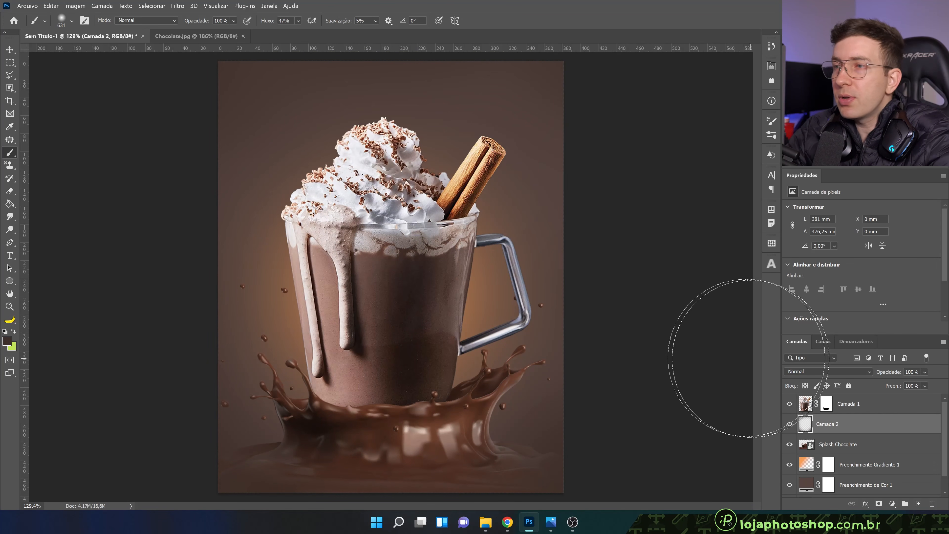
scroll(490, 314, "up", 1)
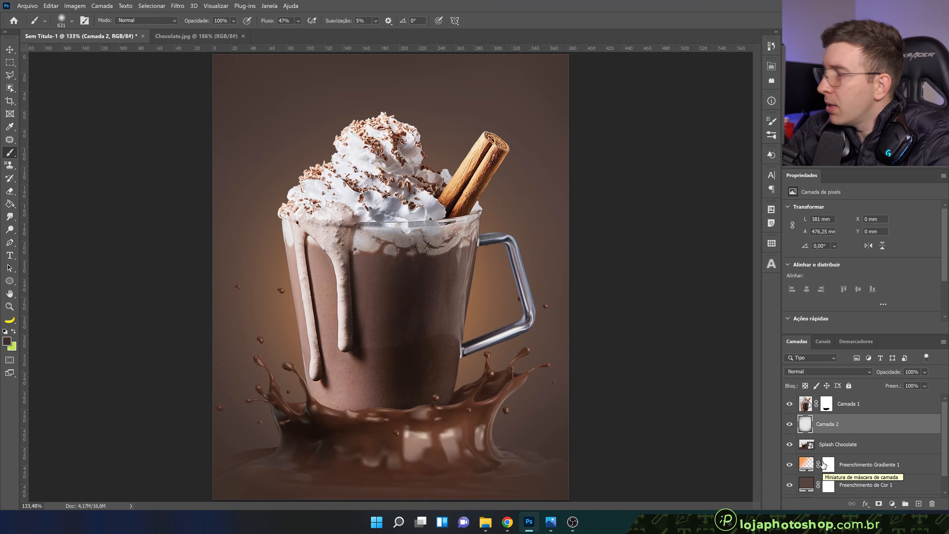
Select the brown colour fill layer, toggle its visibility to check its effect, and view the available fill and adjustment layer types
left_click(806, 484)
scroll(803, 469, "down", 1)
left_click(790, 467)
left_click(790, 467)
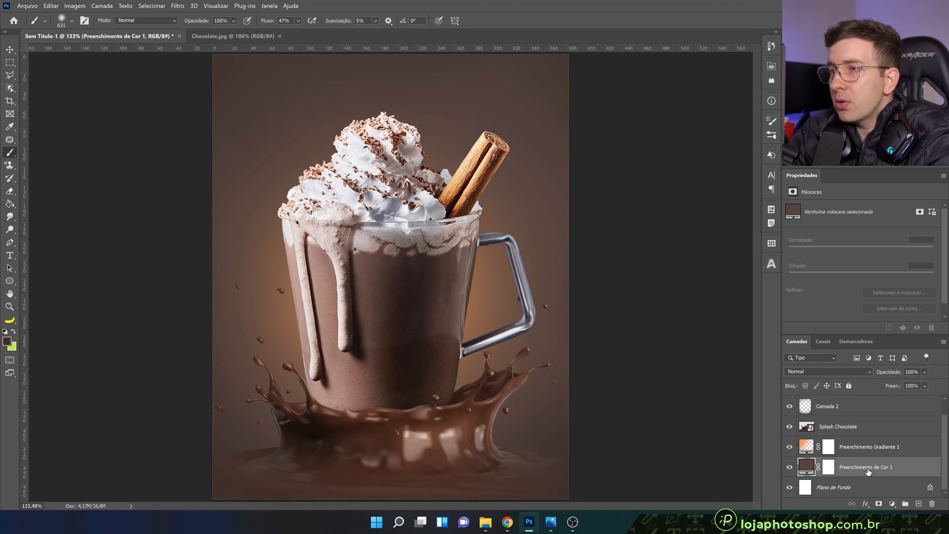
left_click(891, 501)
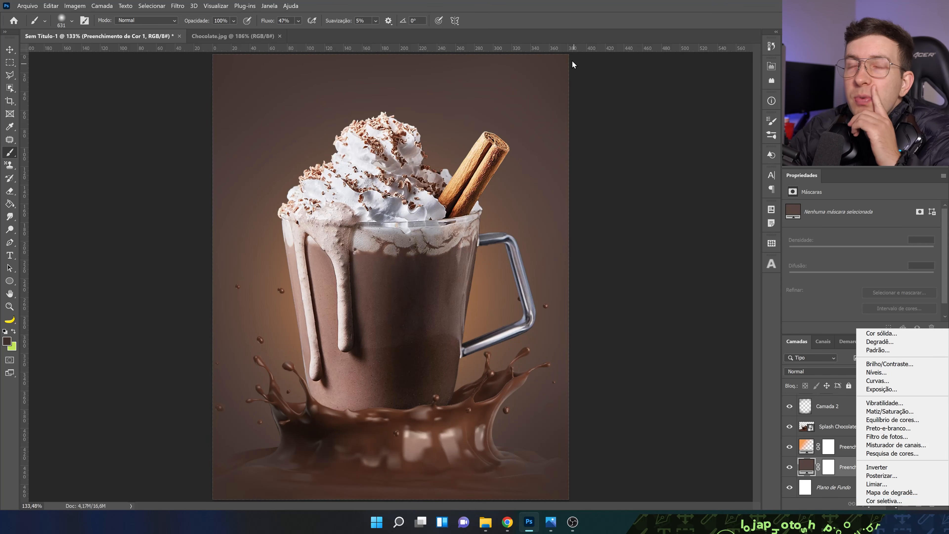
left_click(556, 5)
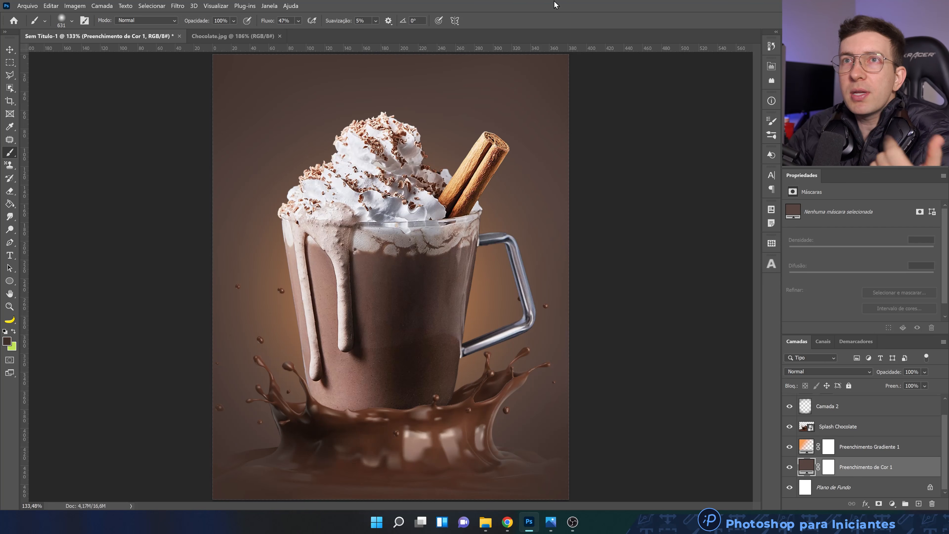
Load the "Padrões herdados e muito mais" pattern collection, look through its legacy folders, and put the pattern library away
left_click(269, 6)
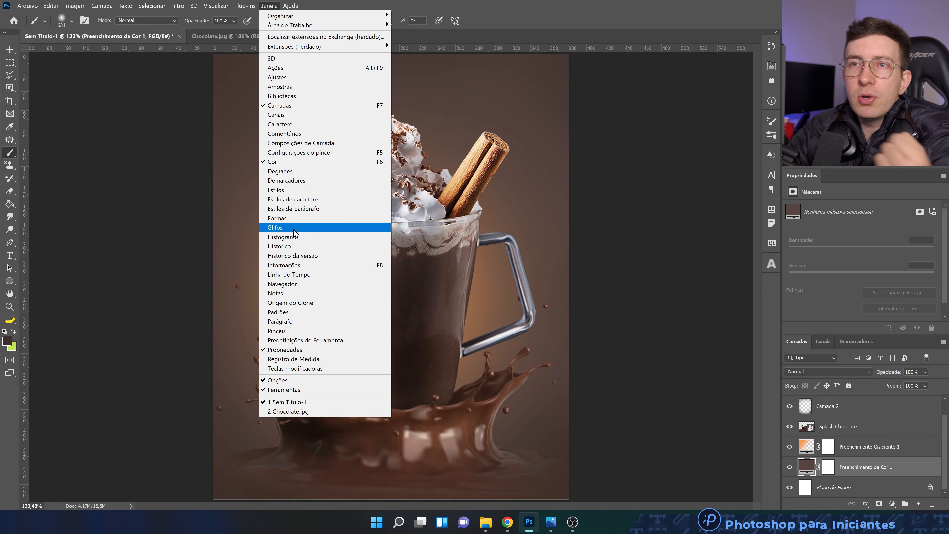
left_click(305, 312)
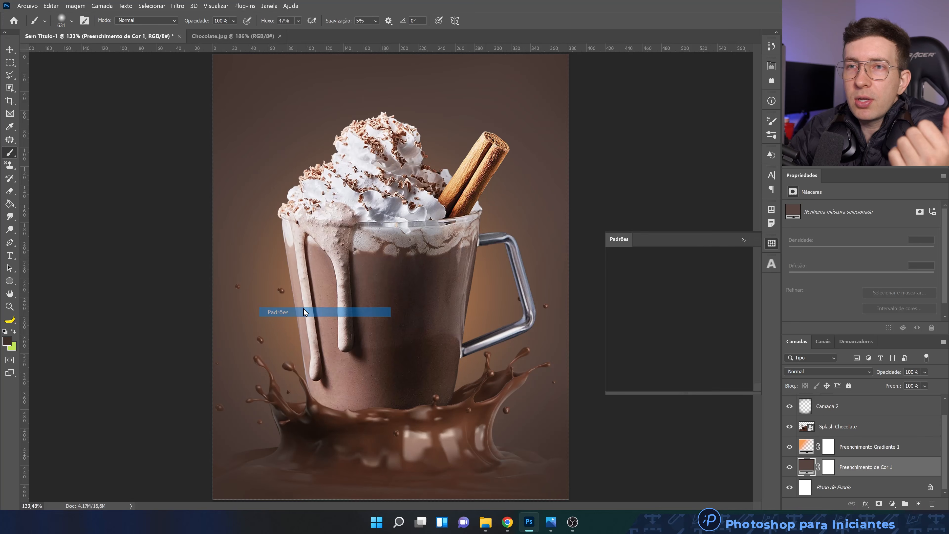
left_click(756, 240)
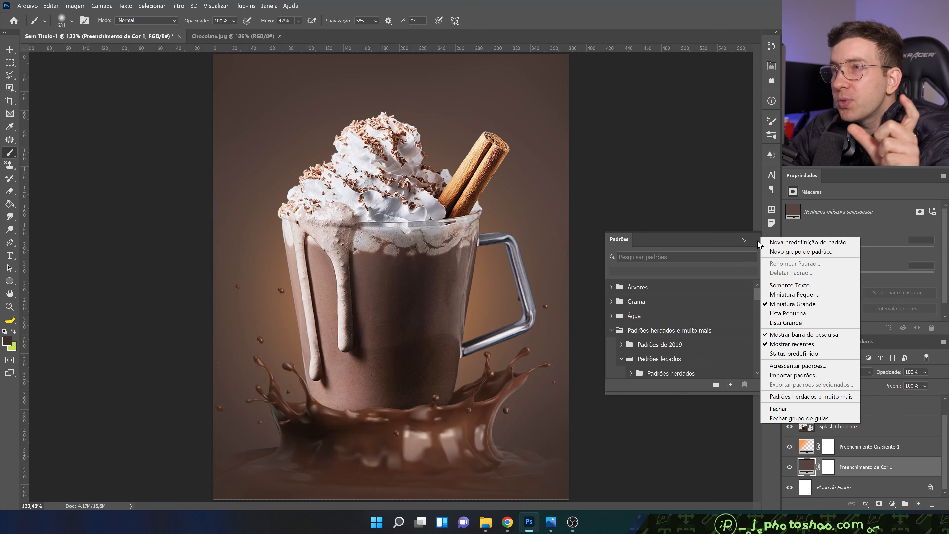
left_click(815, 397)
scroll(674, 309, "down", 3)
scroll(670, 312, "down", 3)
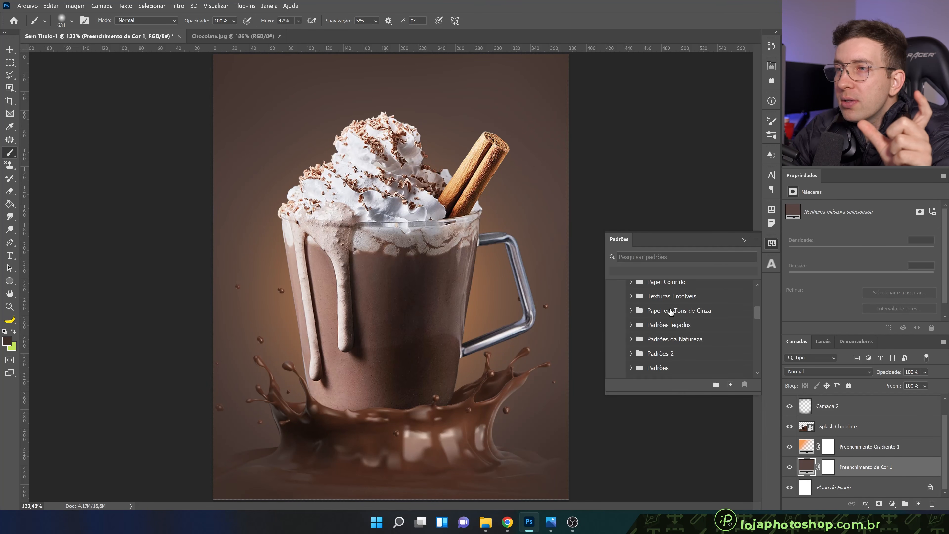
left_click(744, 239)
Add a pattern fill layer directly above the brown colour fill and move its settings dialog clear of the mug
left_click(891, 504)
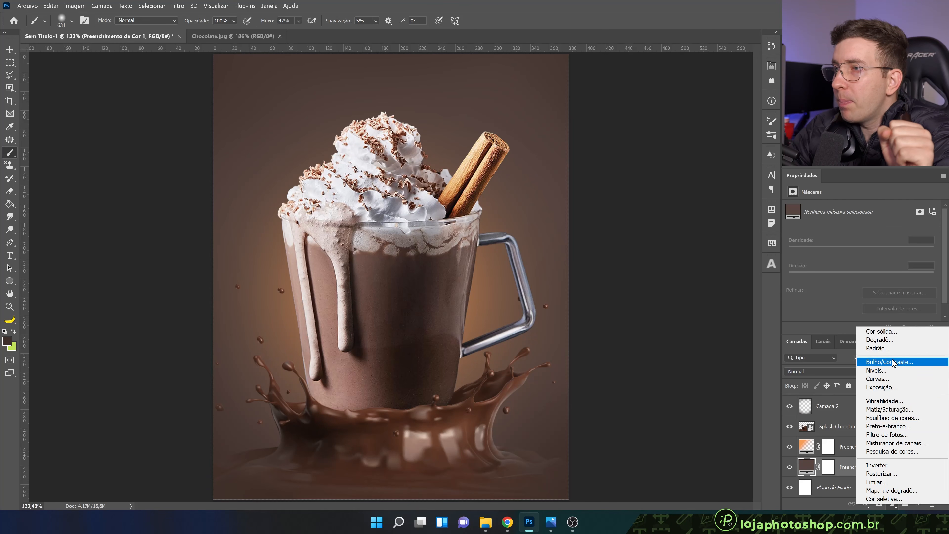
left_click(893, 349)
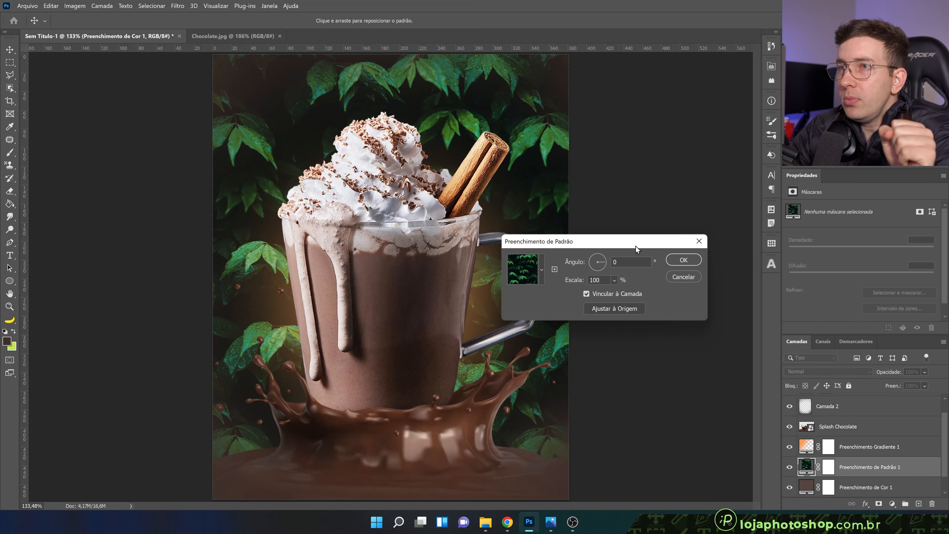
left_click_drag(636, 246, 667, 246)
left_click_drag(583, 248, 630, 271)
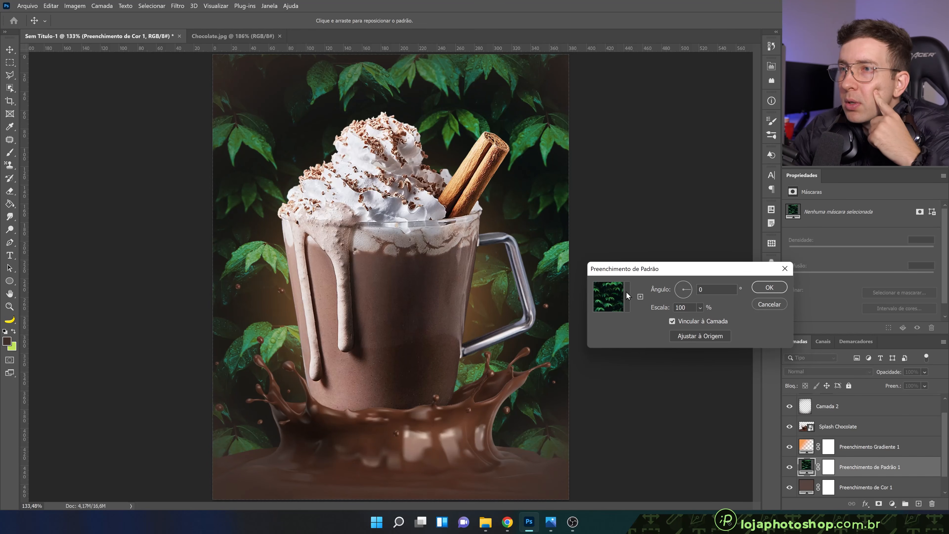
Expand the legacy pattern collection for the pattern fill down to the "Papel em Tons de Cinza" group
left_click(625, 295)
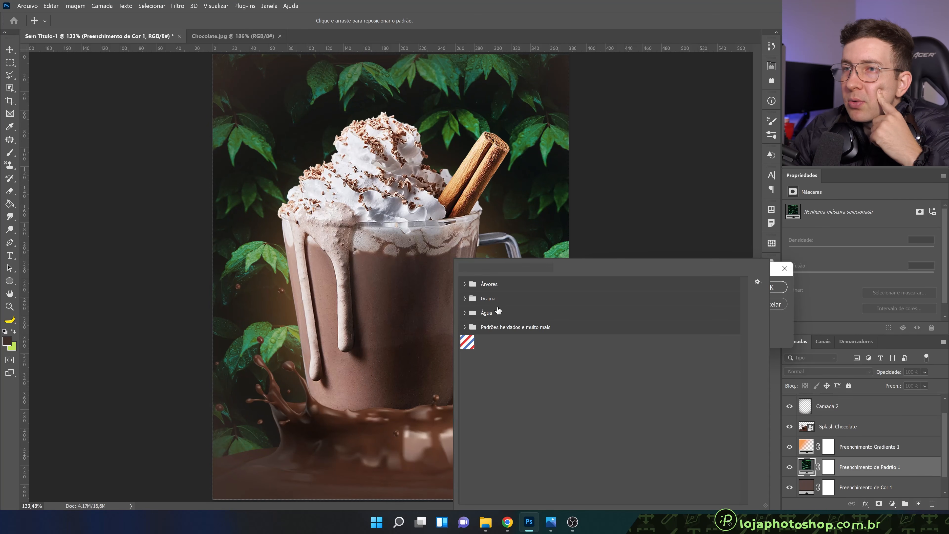
left_click(463, 327)
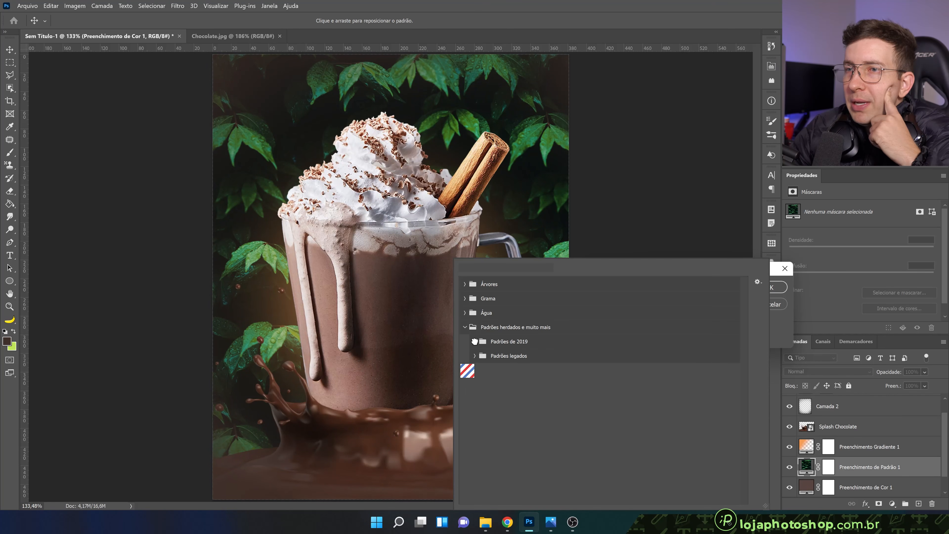
left_click(474, 341)
left_click(474, 341)
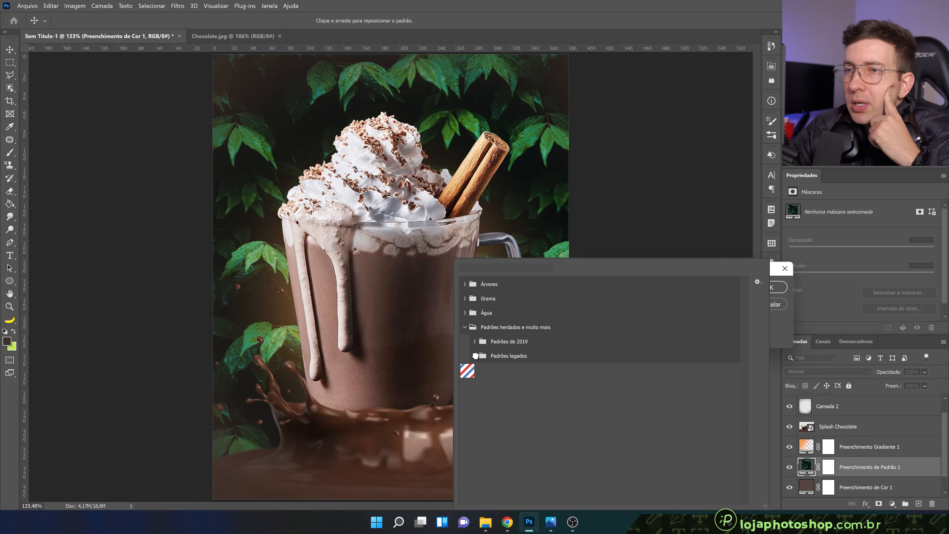
left_click(475, 355)
scroll(515, 405, "down", 1)
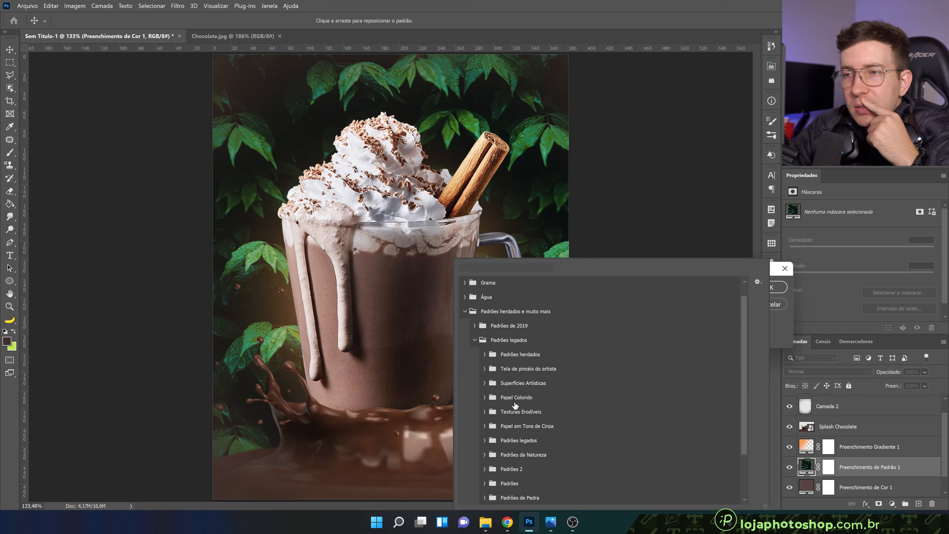
left_click(485, 426)
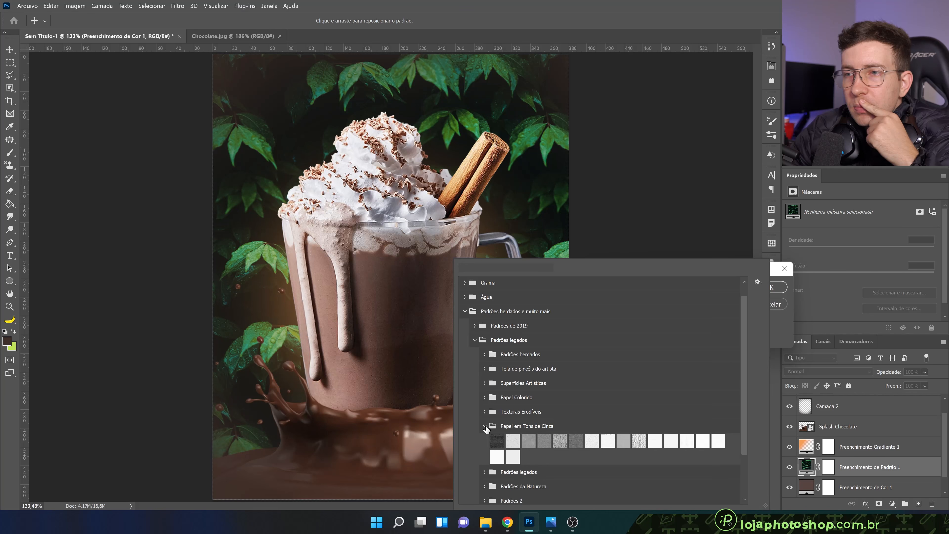
Compare several grayscale paper patterns on the background and apply the third one at 100% scale
left_click(527, 442)
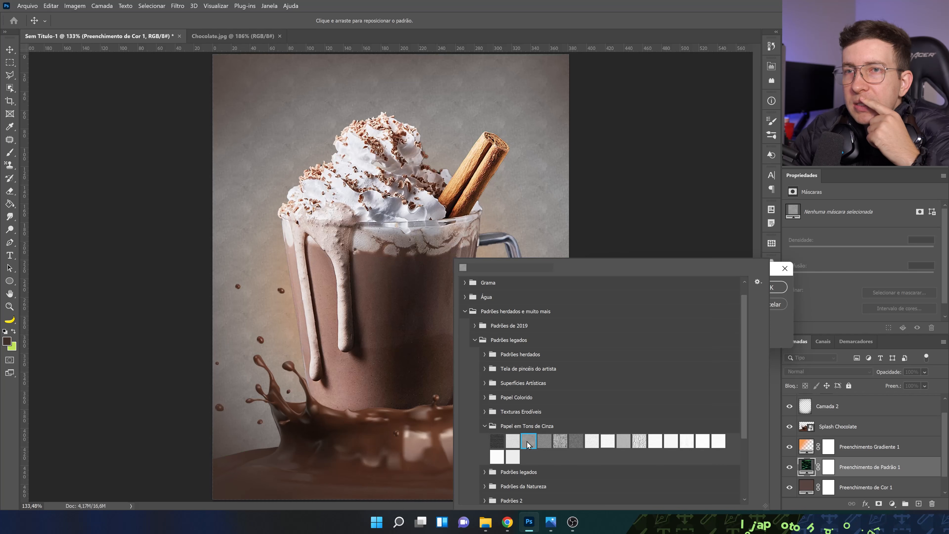
left_click(544, 442)
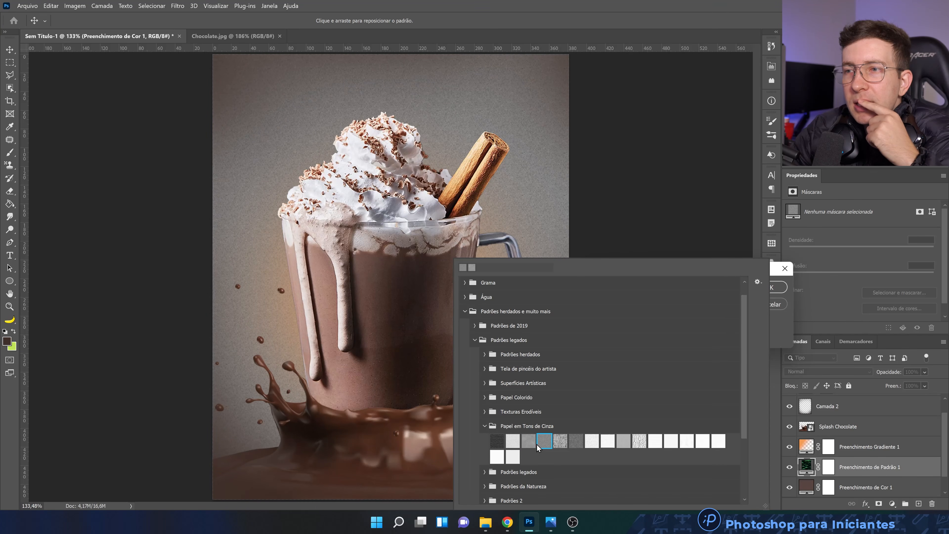
left_click(535, 444)
left_click(514, 443)
left_click(545, 443)
left_click(559, 443)
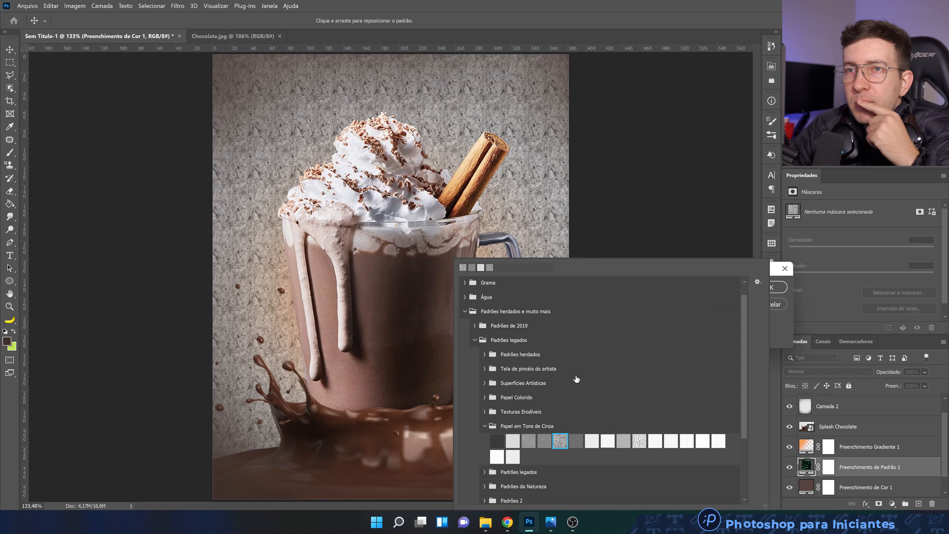
left_click(530, 441)
left_click(540, 440)
left_click(530, 442)
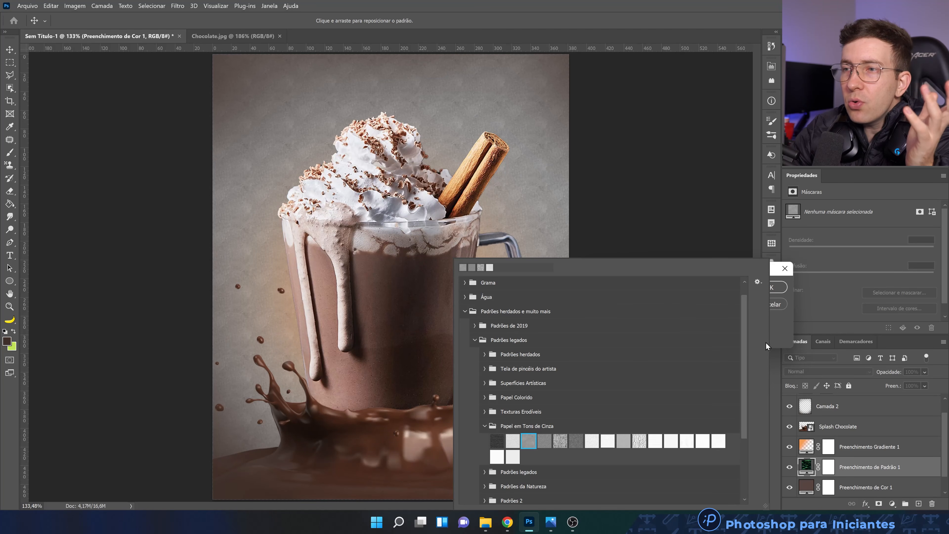
left_click(775, 332)
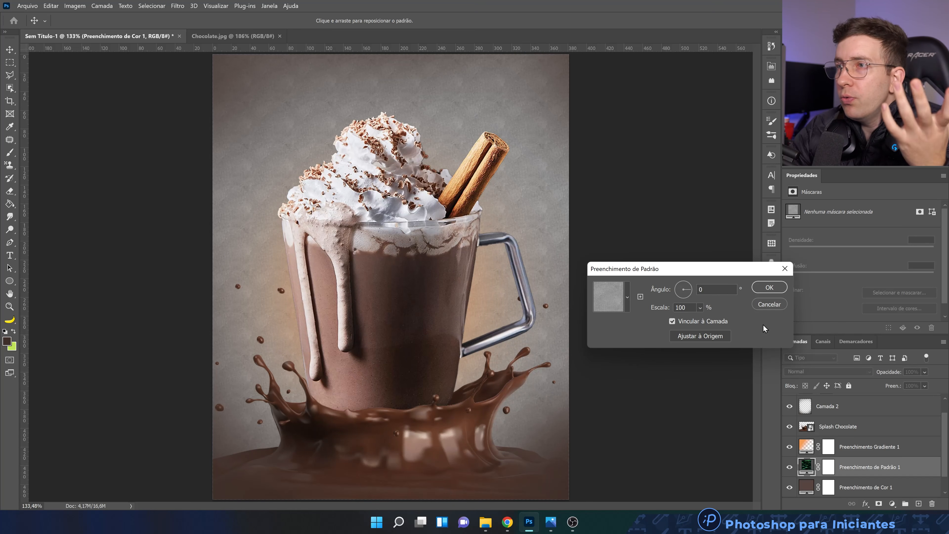
left_click(770, 287)
Set the pattern fill layer's blend mode to Multiplicação and toggle its visibility to check the background texture up close
left_click(804, 372)
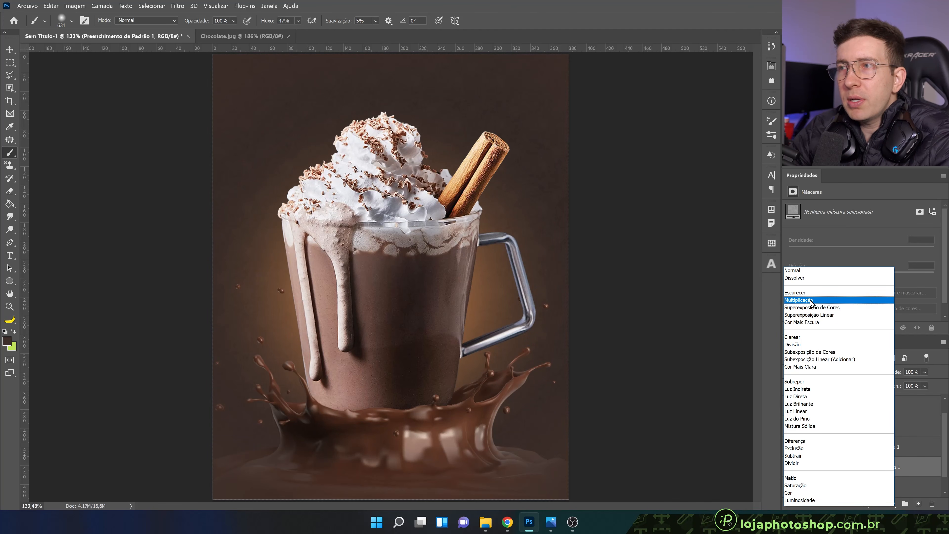
left_click(797, 300)
left_click(789, 472)
left_click(789, 466)
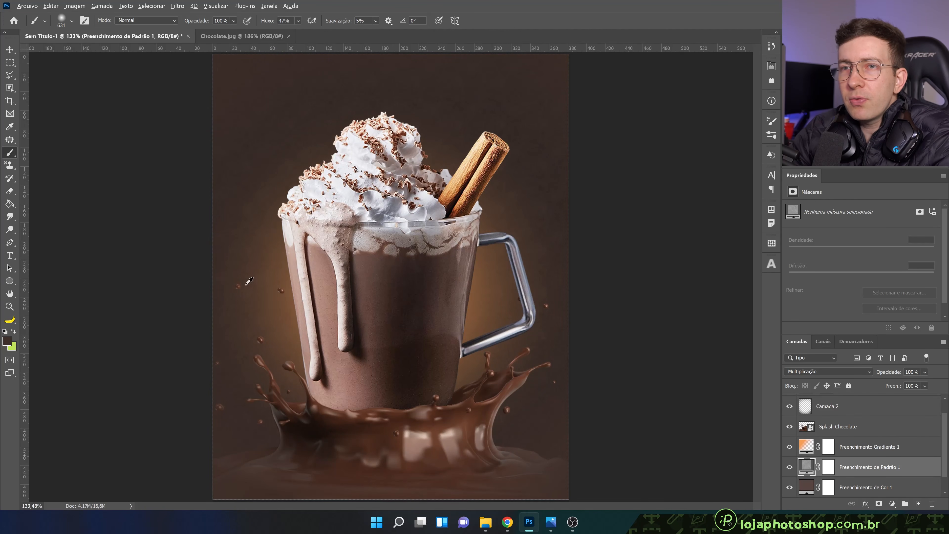
scroll(241, 276, "up", 6)
scroll(236, 274, "down", 6)
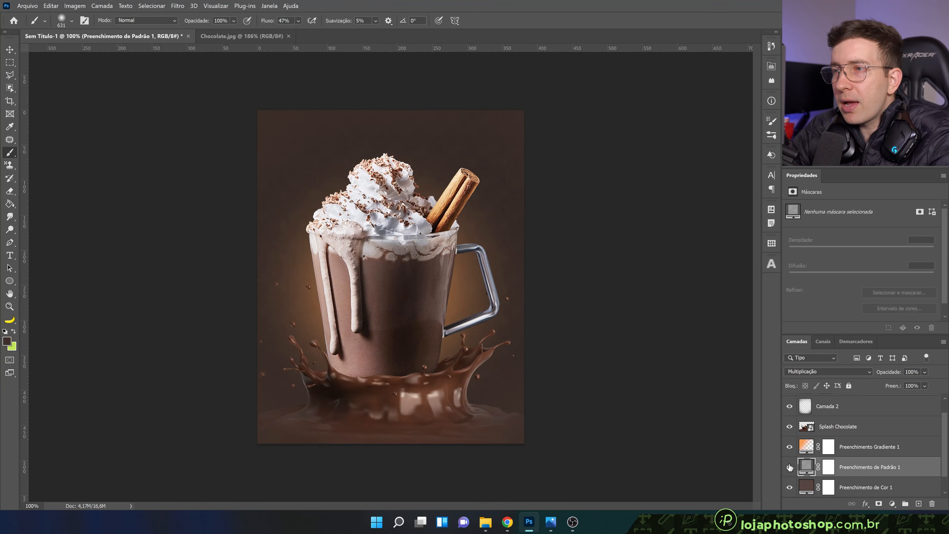
left_click(789, 467)
left_click(790, 467)
scroll(371, 250, "up", 1)
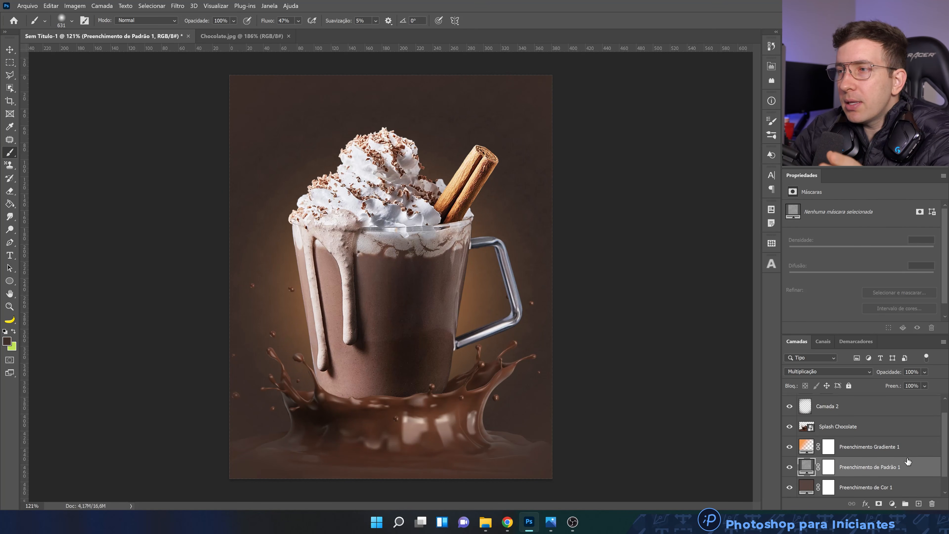
Add a Curves adjustment layer above the Splash Chocolate layer and clip it to the splash
scroll(844, 440, "up", 1)
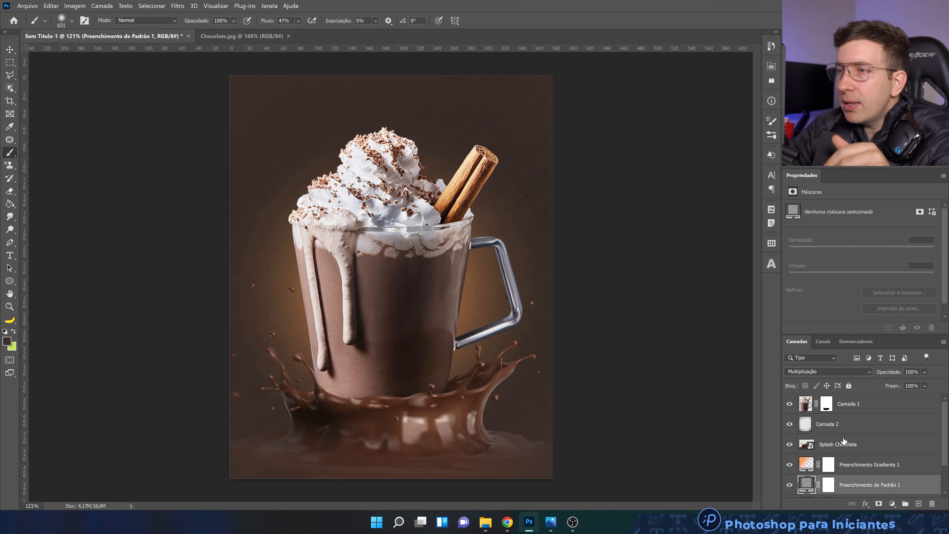
left_click(836, 451)
left_click(892, 503)
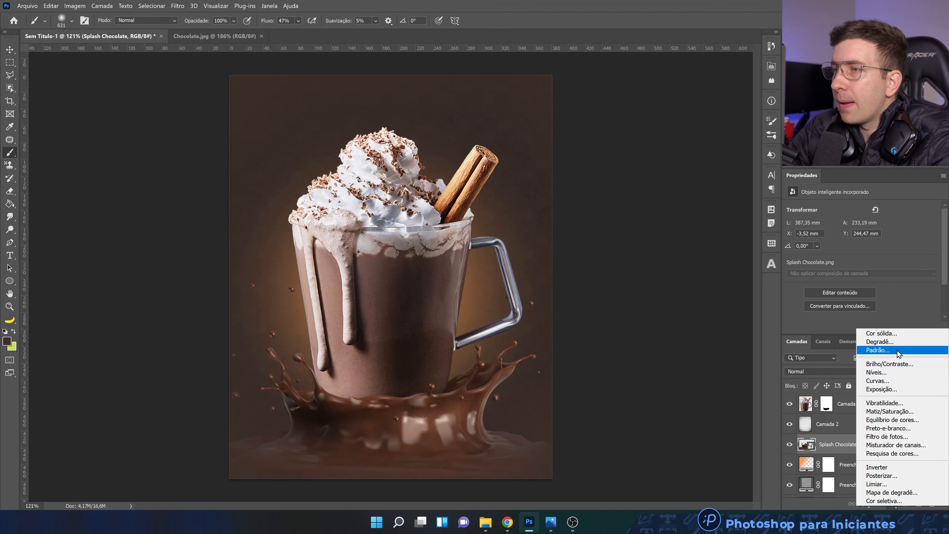
left_click(889, 381)
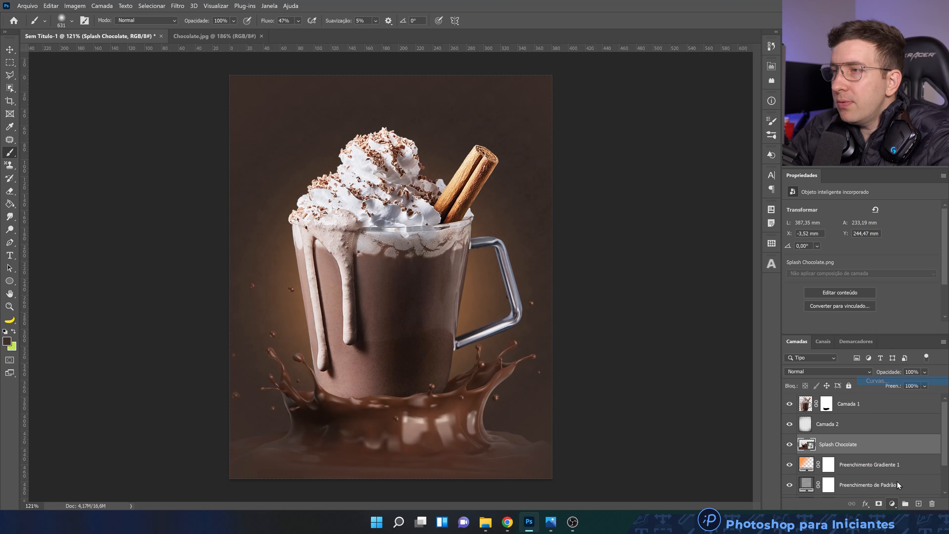
left_click(874, 328)
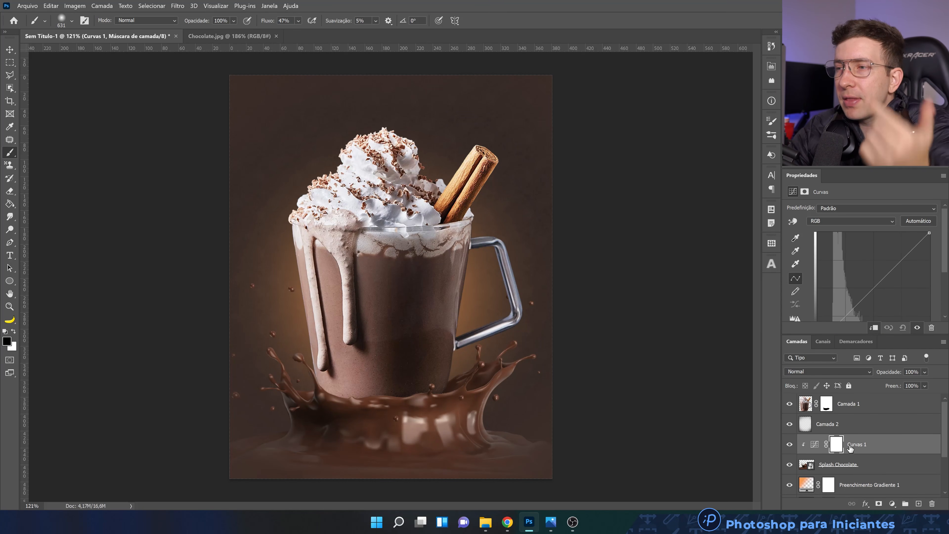
Darken the chocolate splash by lowering the curve's white endpoint to slightly under half height, keeping the black endpoint at the origin
scroll(929, 297, "down", 3)
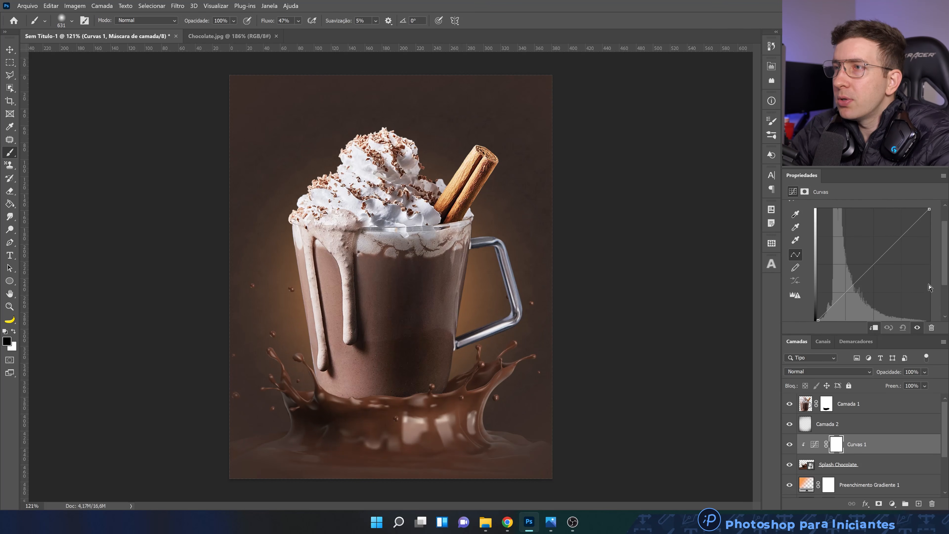
left_click_drag(927, 202, 943, 222)
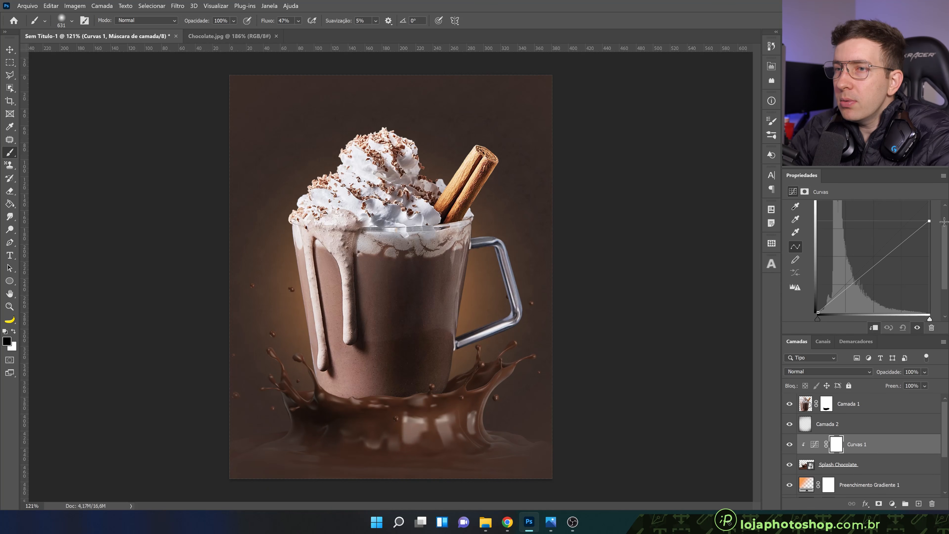
left_click_drag(818, 312, 824, 313)
left_click_drag(930, 221, 932, 261)
left_click_drag(825, 311, 818, 311)
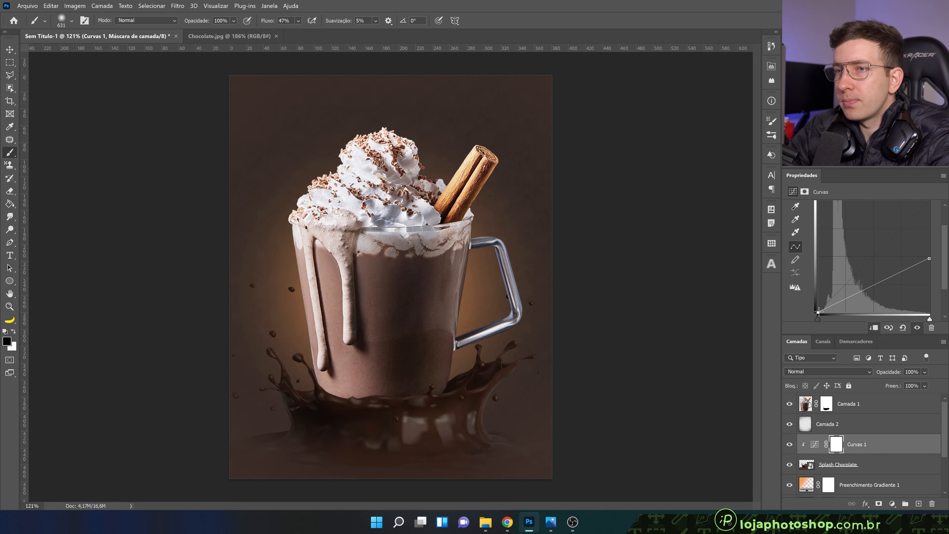
left_click_drag(929, 259, 929, 270)
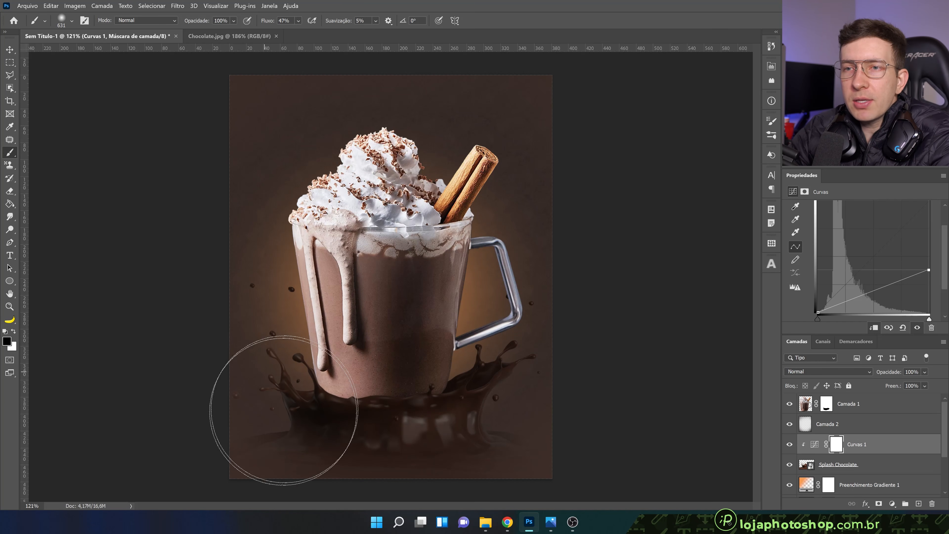
Paint soft black on the Curves mask to bring back brightness in the splash's lower-left area and parts of its right side
mouse_move(337, 450)
left_mouse_down()
mouse_move(317, 440)
mouse_move(298, 449)
mouse_move(318, 467)
mouse_move(312, 484)
mouse_move(236, 445)
left_mouse_up()
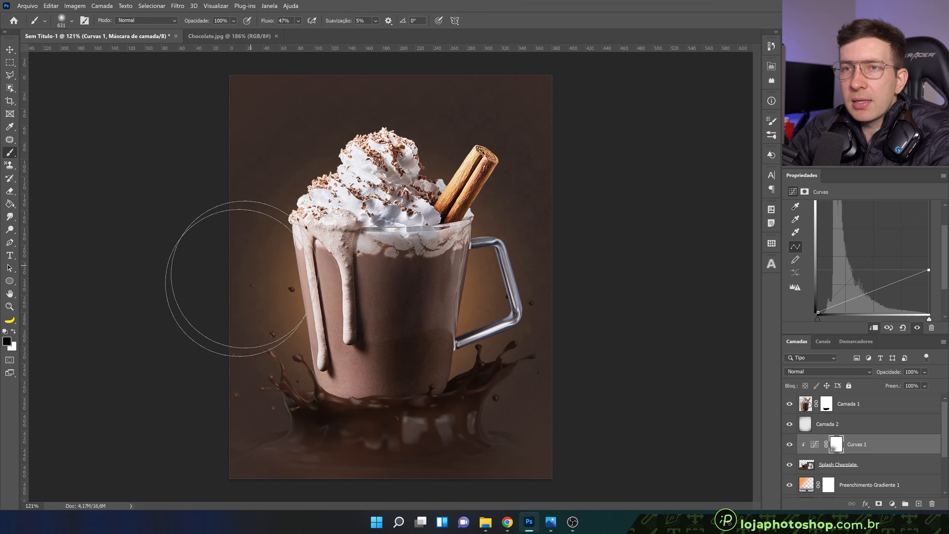
mouse_move(345, 485)
left_mouse_down()
mouse_move(306, 481)
mouse_move(352, 493)
mouse_move(245, 463)
mouse_move(256, 422)
mouse_move(245, 326)
mouse_move(187, 398)
mouse_move(274, 457)
left_mouse_up()
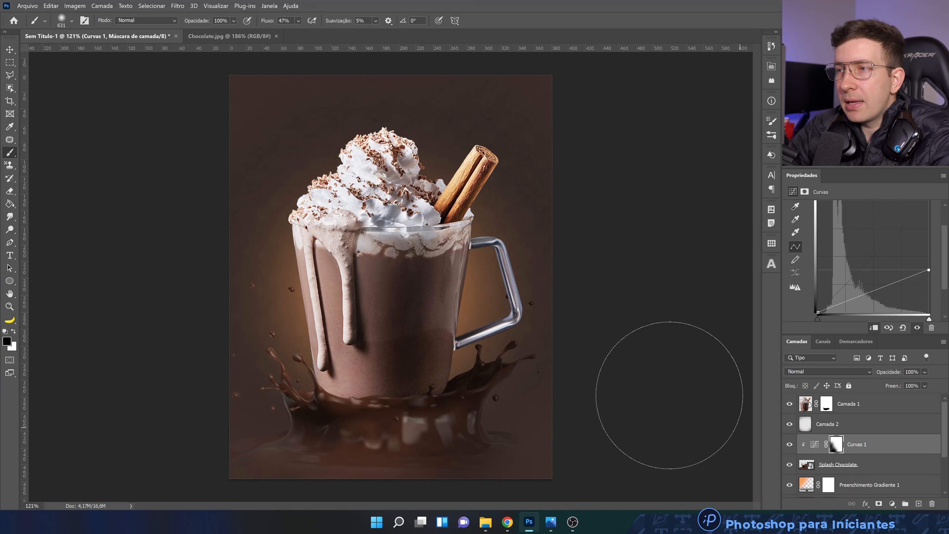
left_click_drag(493, 330, 347, 339)
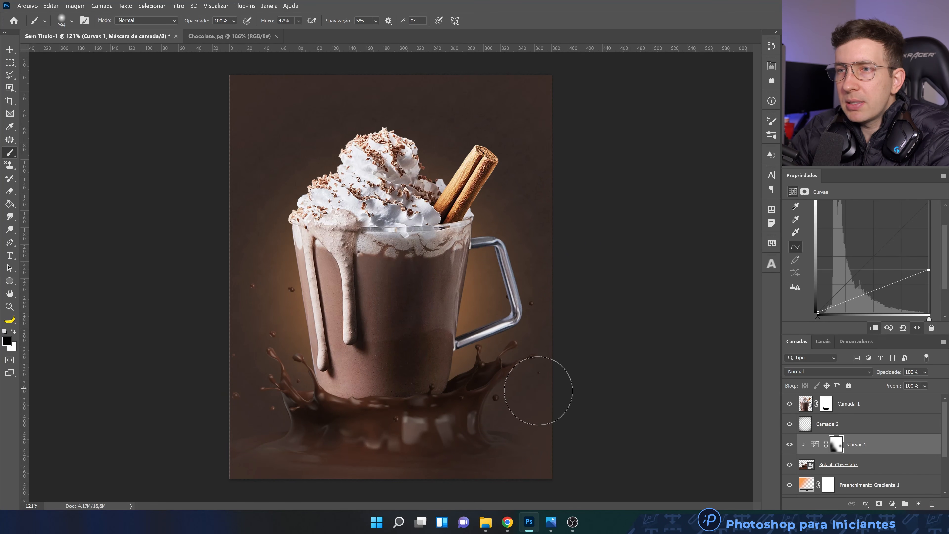
left_click_drag(342, 409, 367, 409)
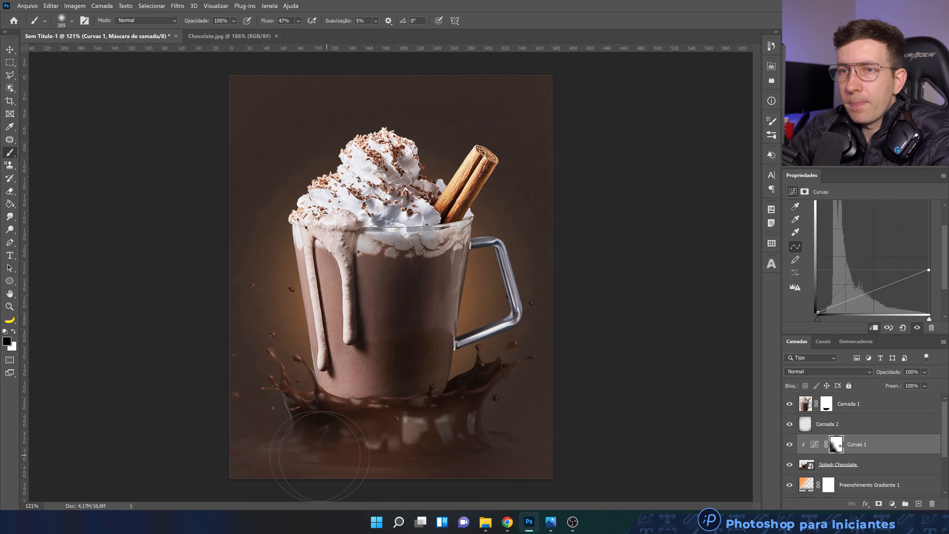
Toggle the Curves adjustment's visibility to compare the splash with and without the darkening
left_click(789, 444)
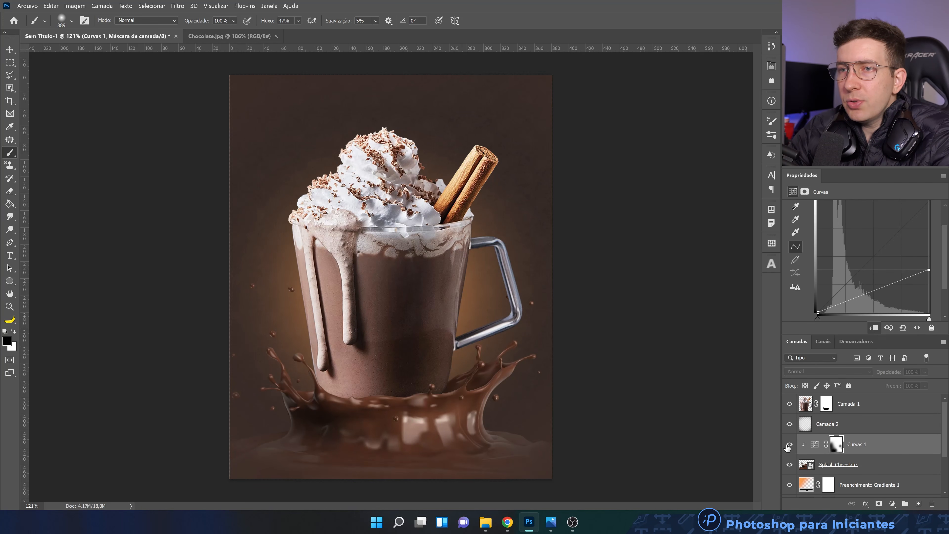
left_click(789, 444)
left_click(789, 444)
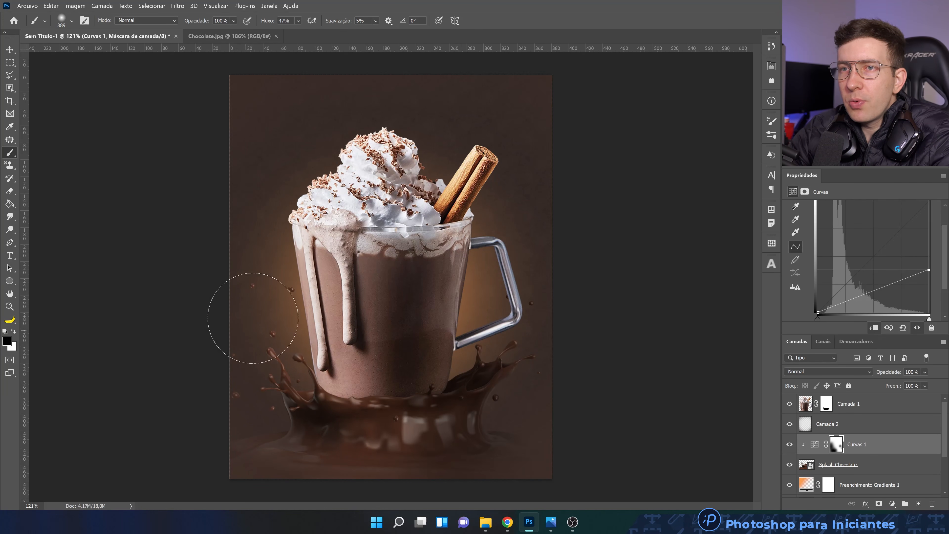
Compare the chocolate splash once more with the Curves darkening hidden and shown
left_click(791, 445)
left_click(792, 446)
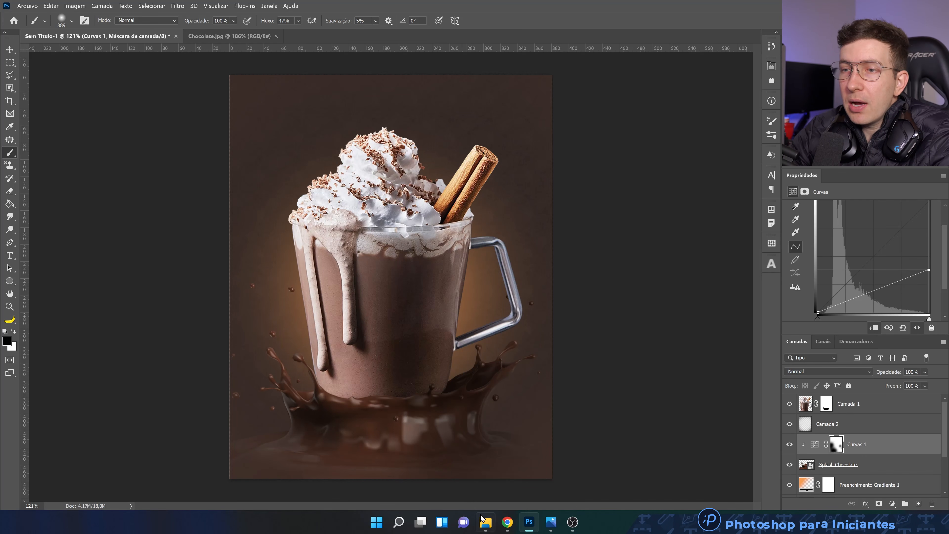
Place the Fumaça Vapor image from the Choco Mídias Sociais folder into the artwork at its default fitted size
left_click(486, 522)
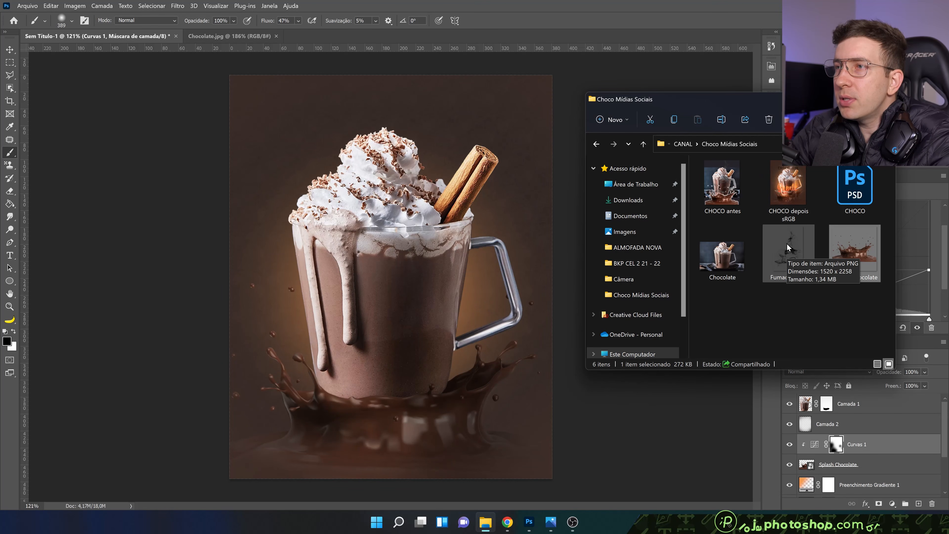
left_click_drag(785, 251, 452, 323)
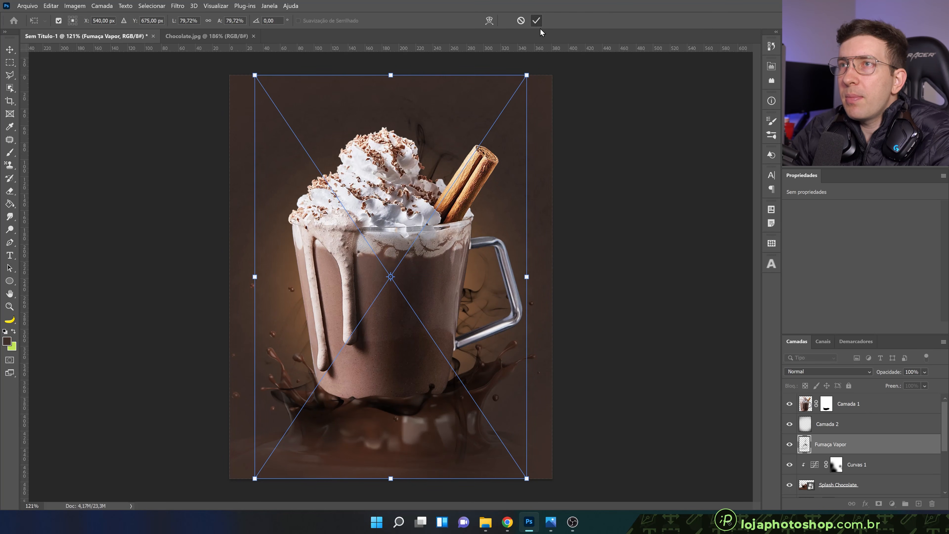
left_click(536, 21)
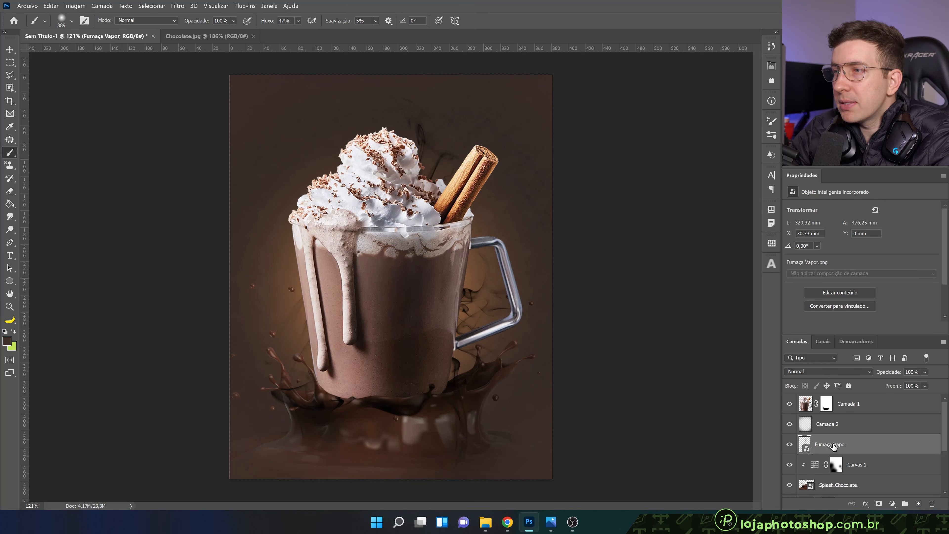
Bring the Fumaça Vapor layer above the mug layer and shift the smoke up by about 47 mm
left_click_drag(833, 445, 809, 397)
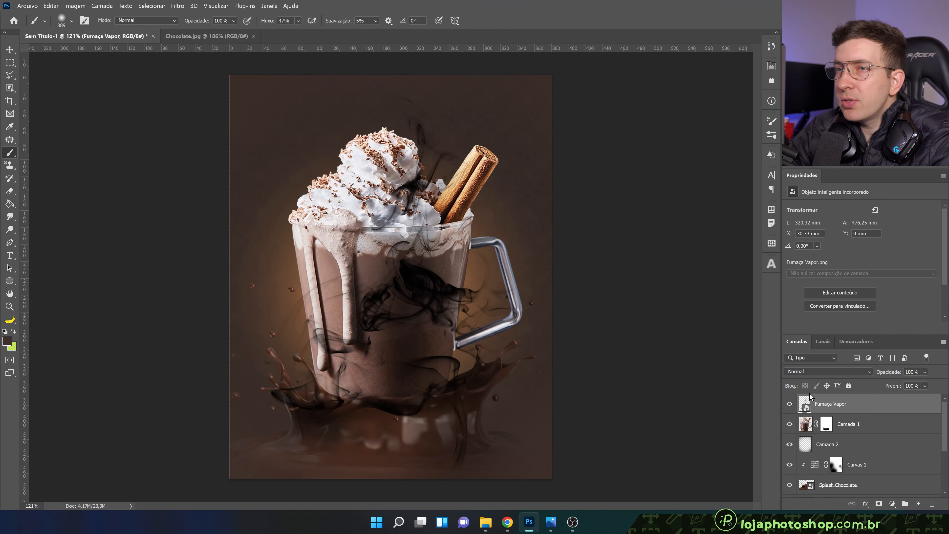
key("v")
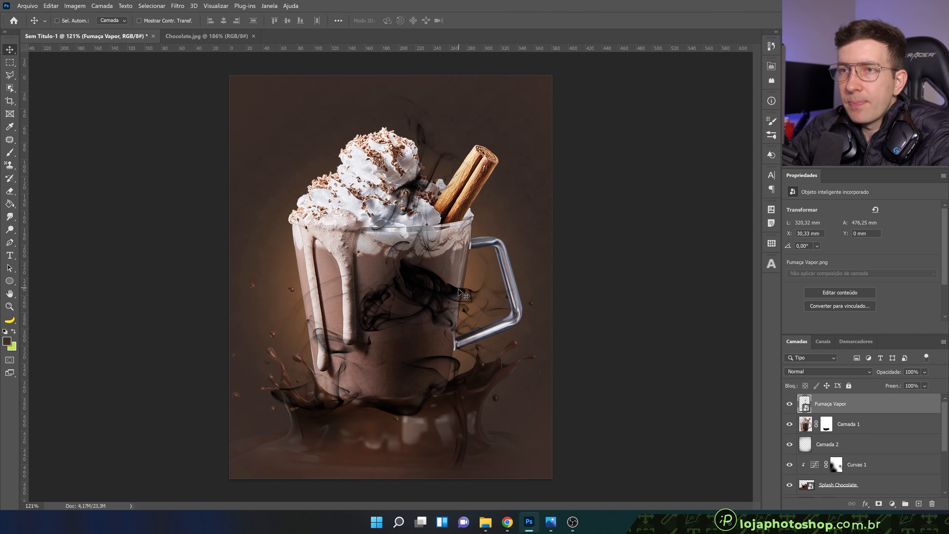
left_click_drag(441, 309, 429, 269)
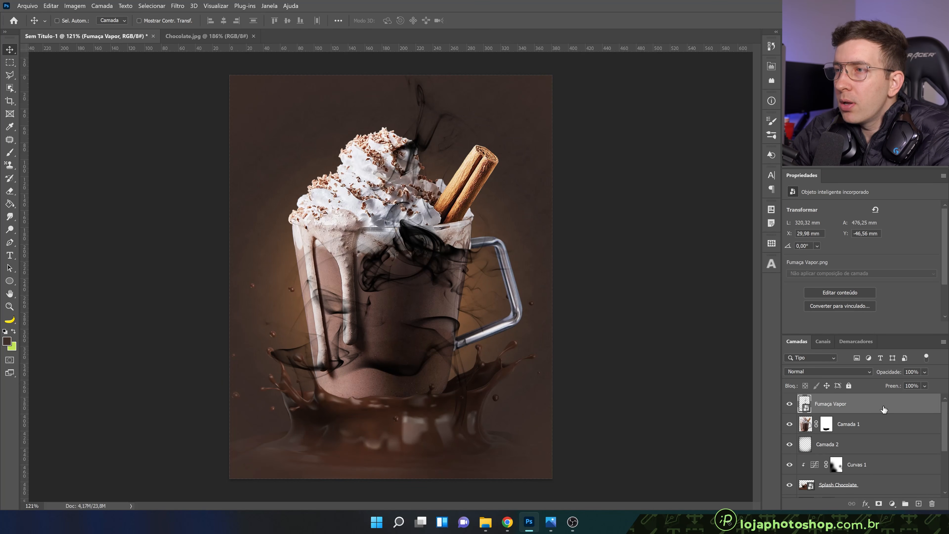
Apply a Color Overlay to the Fumaça Vapor layer in light beige d7bdaf with Normal blending at 100% opacity
double_click(884, 409)
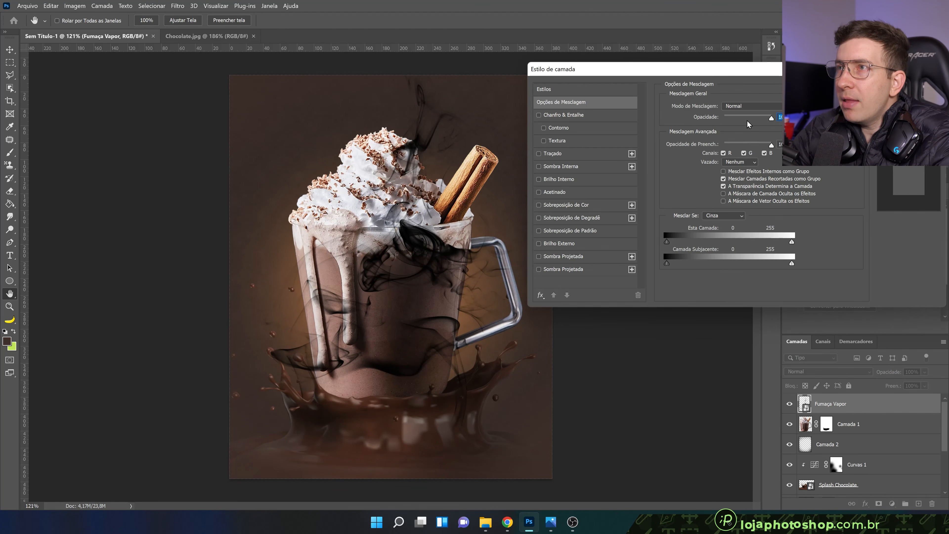
left_click_drag(746, 74, 740, 213)
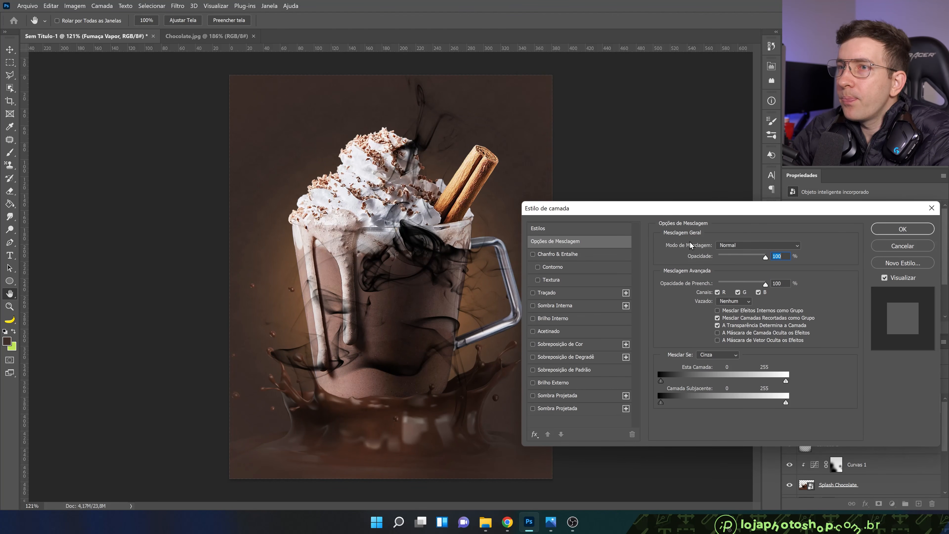
left_click(598, 341)
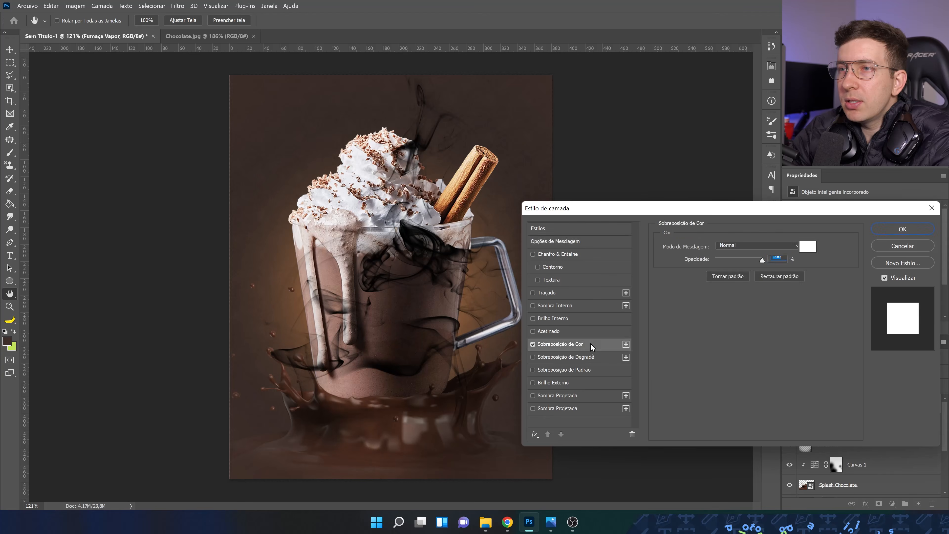
left_click(815, 247)
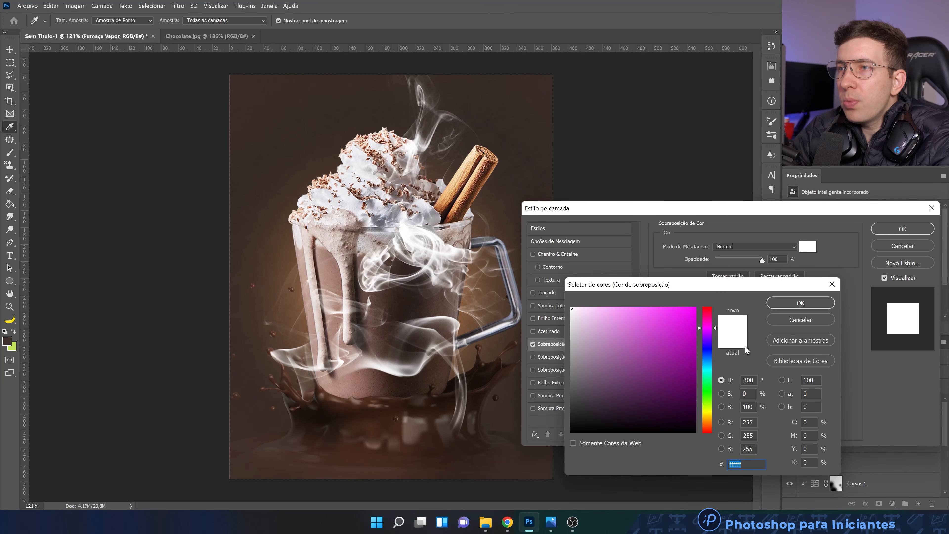
left_click_drag(707, 418, 708, 429)
left_click_drag(582, 311, 589, 320)
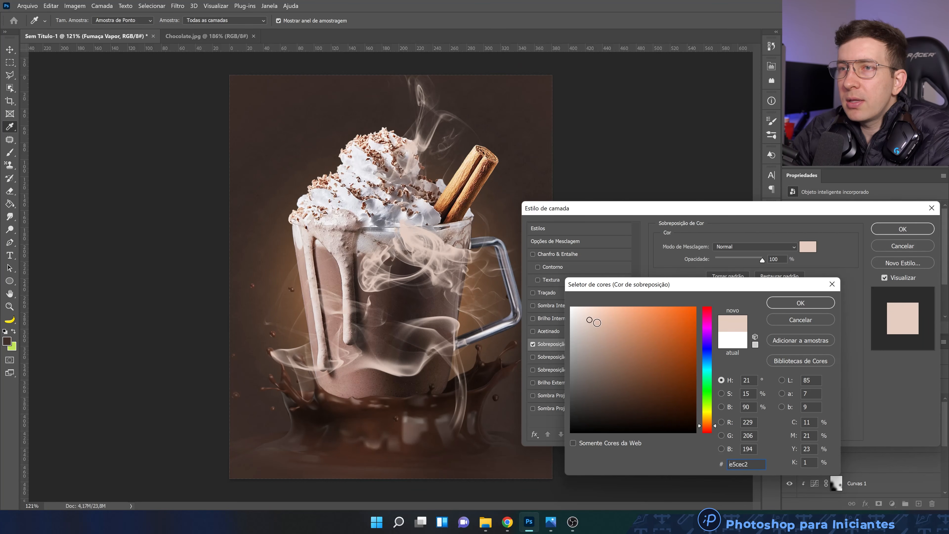
left_click(593, 326)
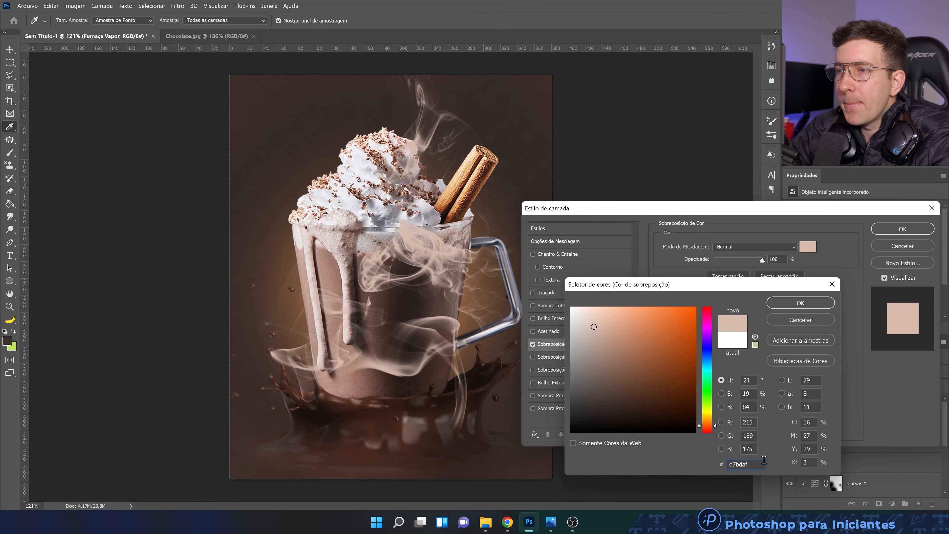
left_click(801, 303)
left_click(902, 229)
Lower the Fumaça Vapor layer's opacity to 51% and add a white layer mask to it
key("v")
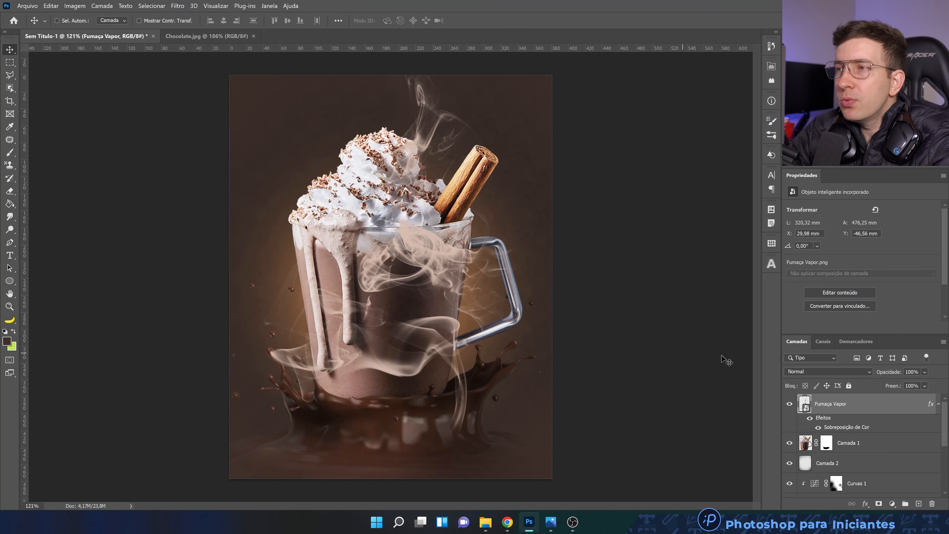
left_click(925, 385)
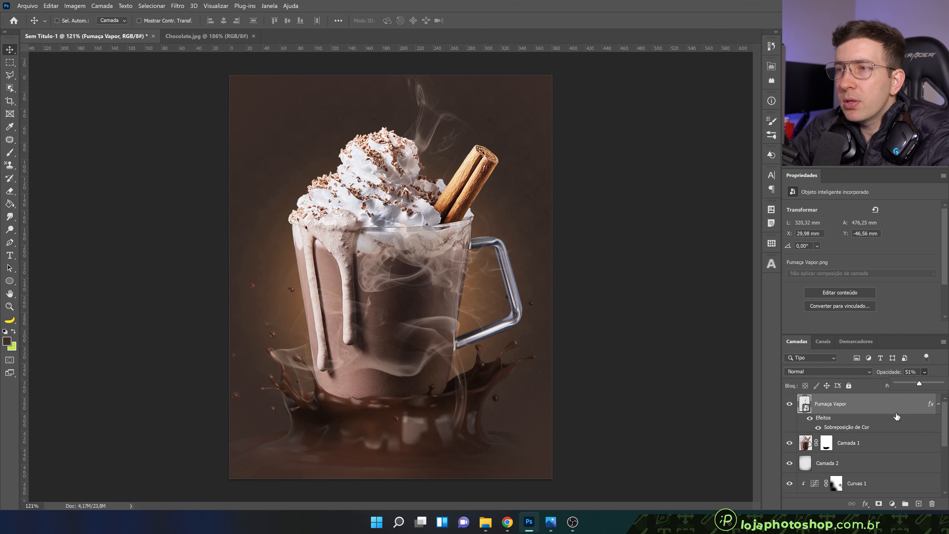
left_click(879, 503)
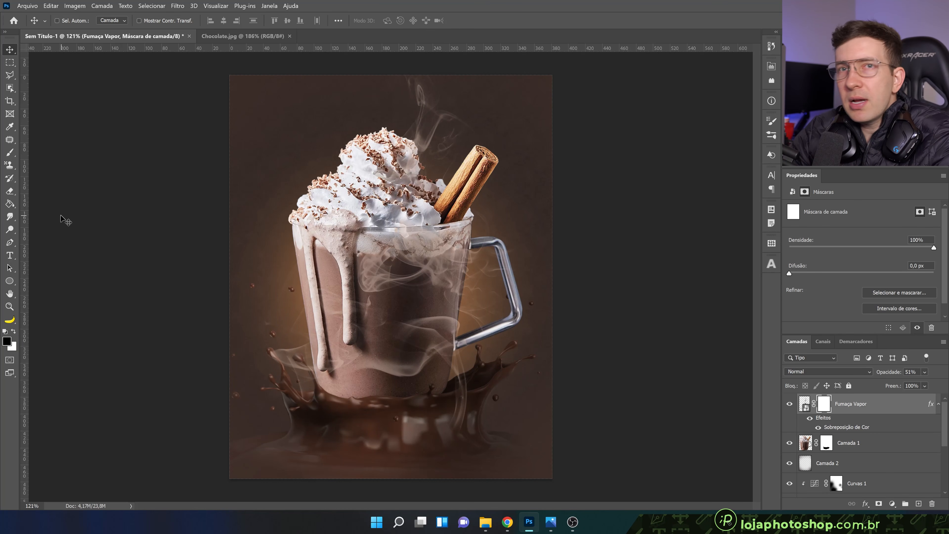
Paint soft black at 25% flow on the smoke layer's mask to fade the smoke over the middle of the mug
left_click(10, 152)
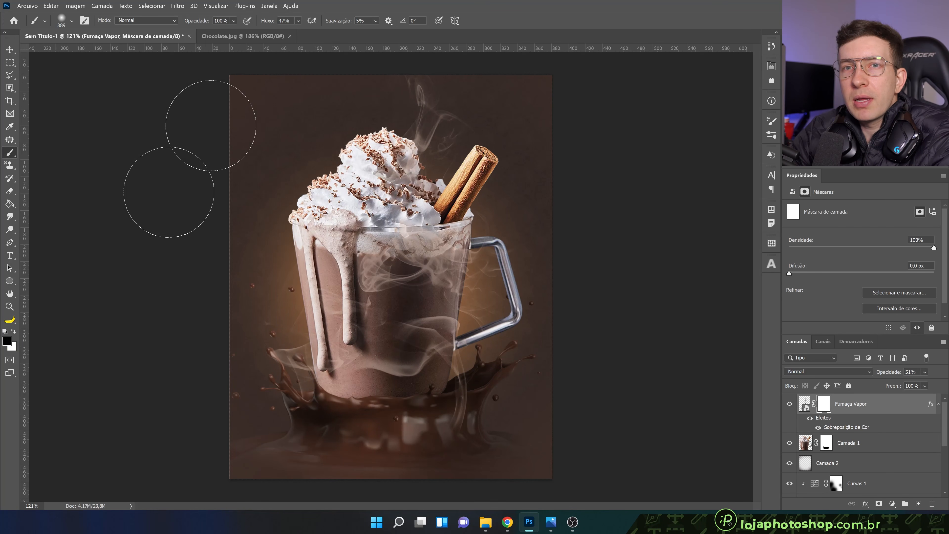
left_click(298, 20)
left_click(330, 6)
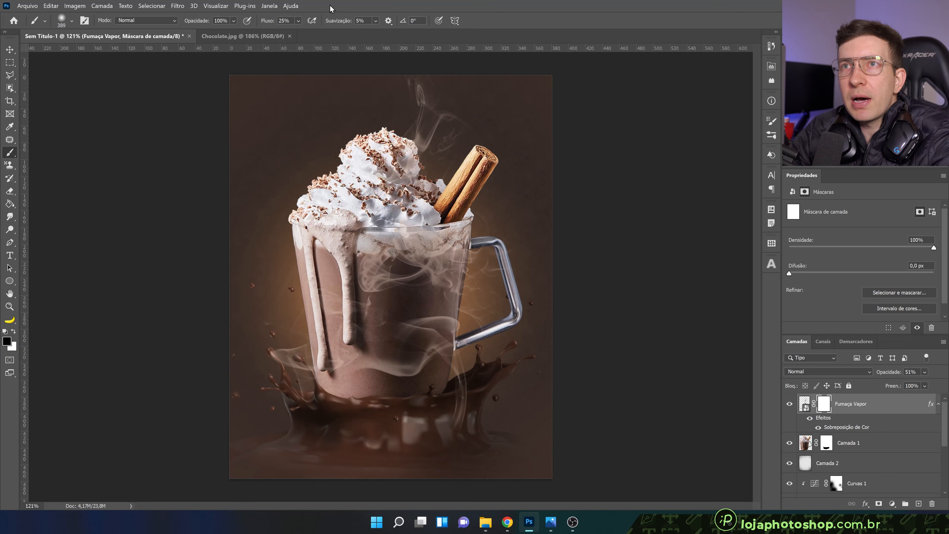
left_click_drag(421, 297, 444, 297, "alt")
left_click(391, 274)
left_click(386, 273)
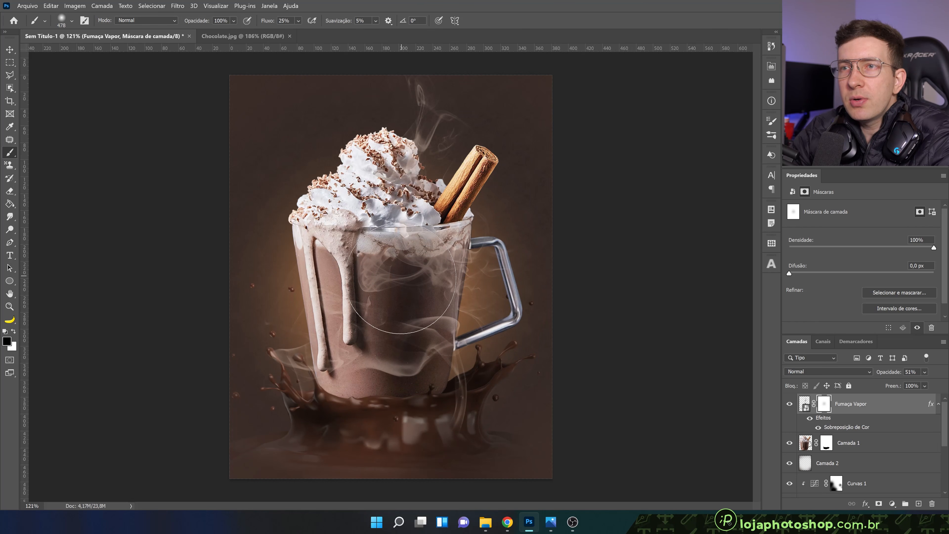
key("ctrl+z")
key("ctrl+shift+z")
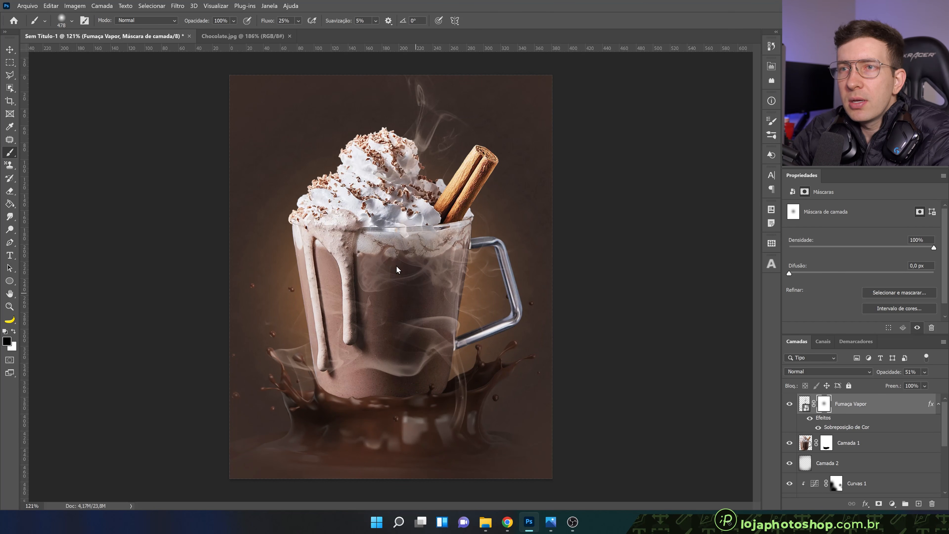
left_click(400, 273)
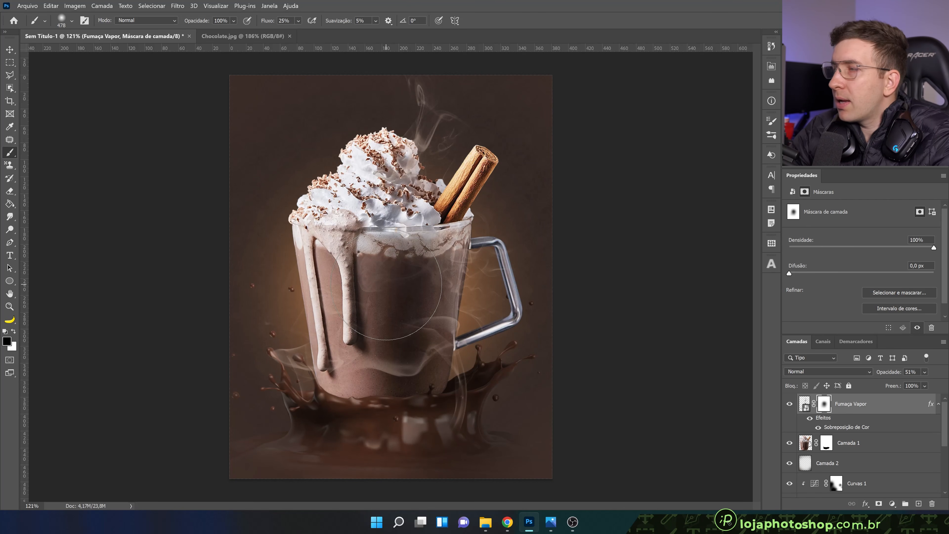
Toggle the Fumaça Vapor layer's visibility to compare the artwork with and without the smoke
scroll(568, 371, "down", 3)
scroll(416, 322, "up", 3)
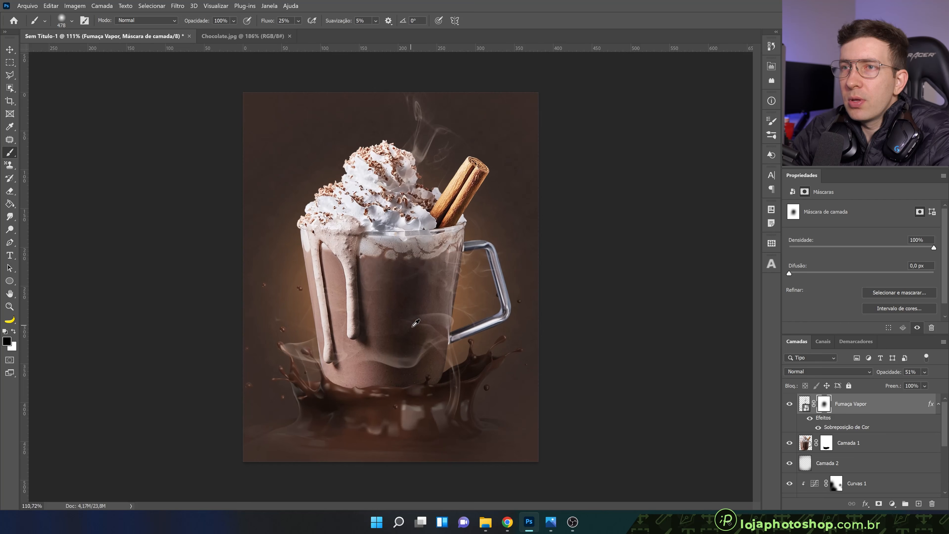
left_click(785, 405)
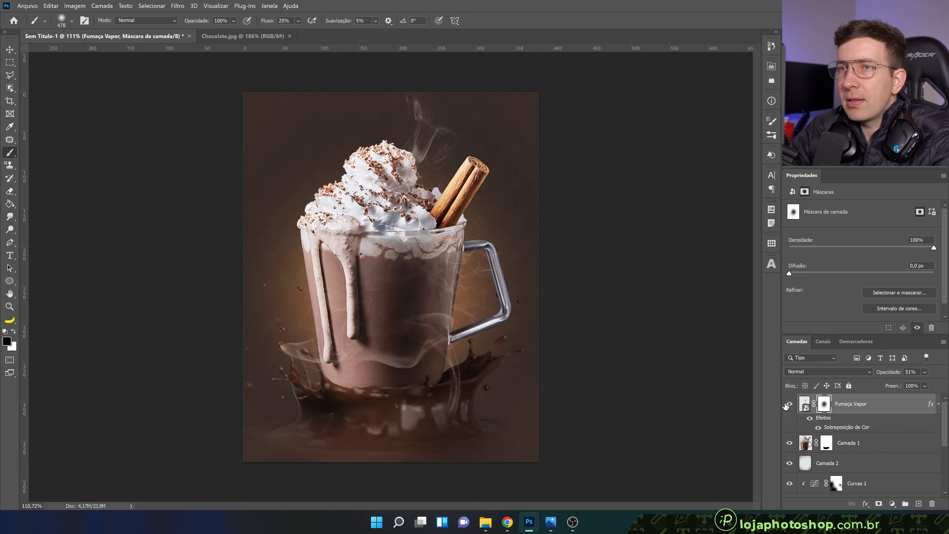
left_click(789, 404)
left_click(788, 404)
left_click(788, 404)
left_click(789, 404)
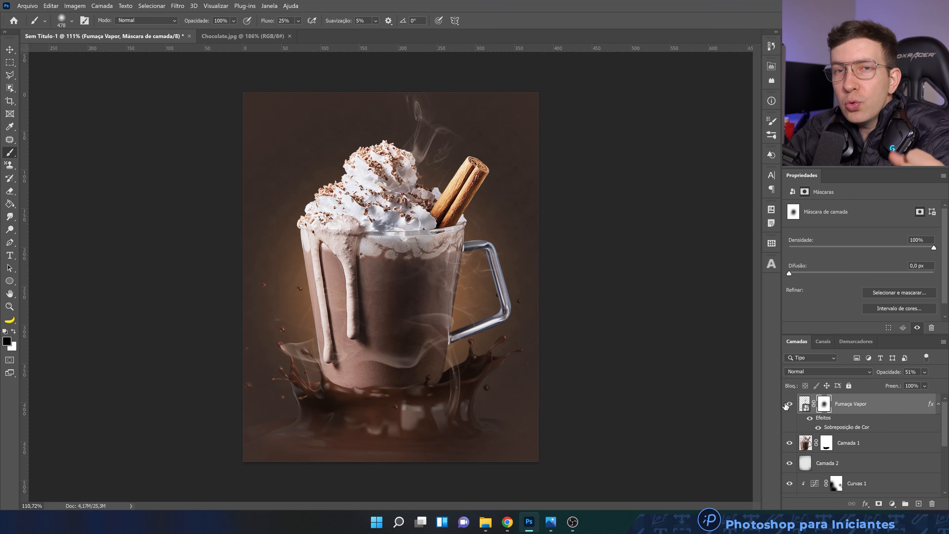
Add a text layer reading CHOCOLATE in 30 pt Arial Regular, to the upper left of the whipped cream
left_click(11, 256)
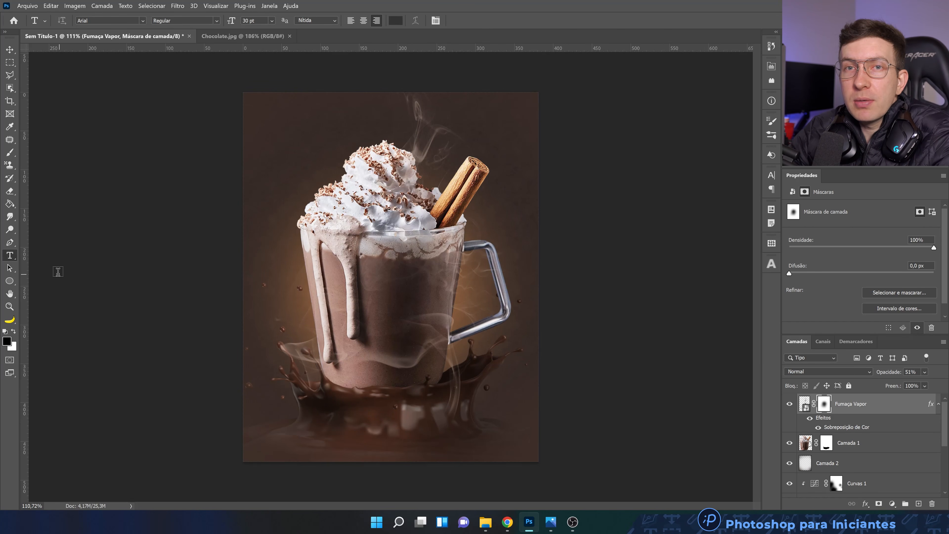
scroll(882, 444, "down", 5)
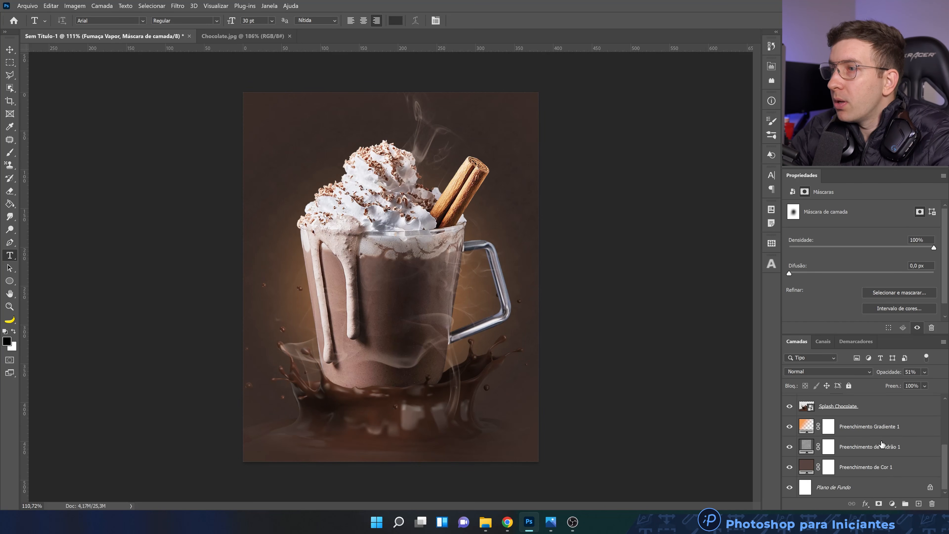
scroll(882, 444, "up", 5)
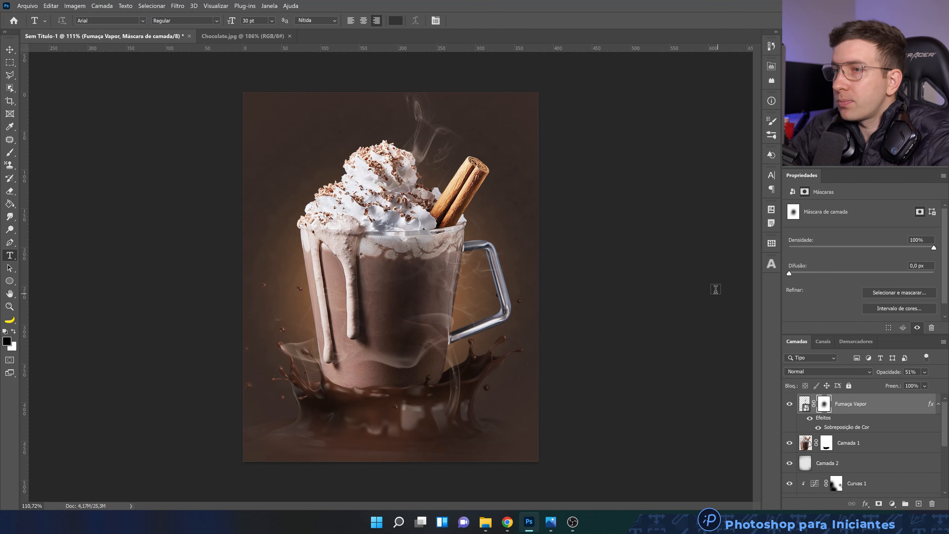
left_click(319, 150)
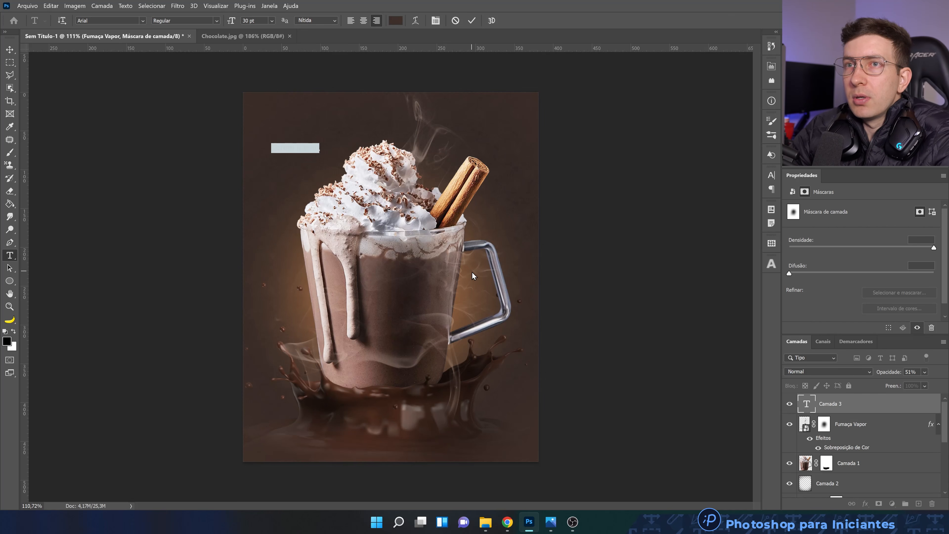
type("CHOC")
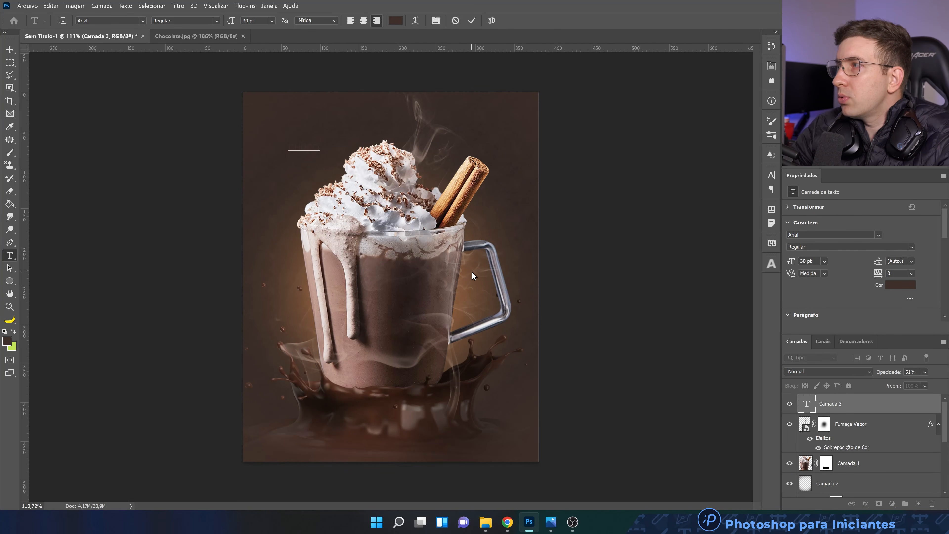
type("OLATE")
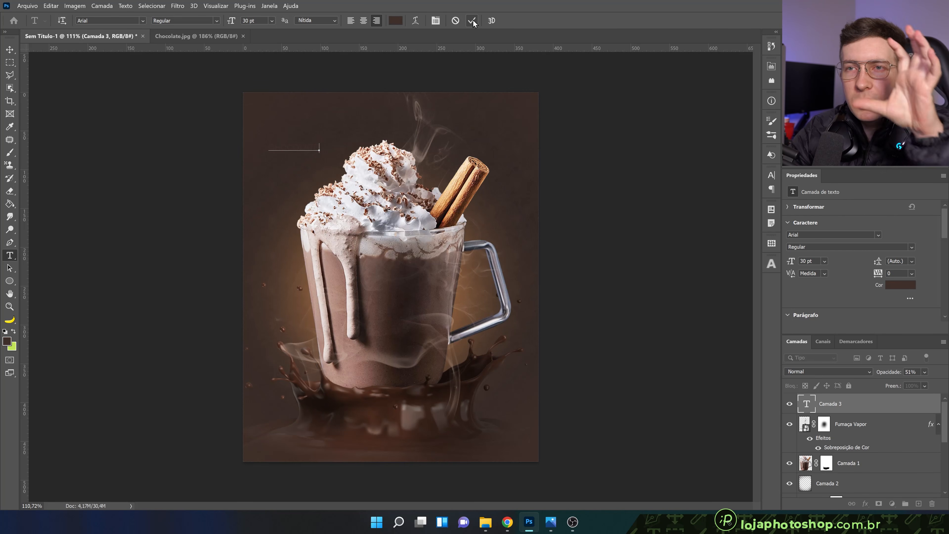
left_click(472, 20)
Change the CHOCOLATE text's colour to a near-black brown slightly darker than 1c1715
left_click(391, 21)
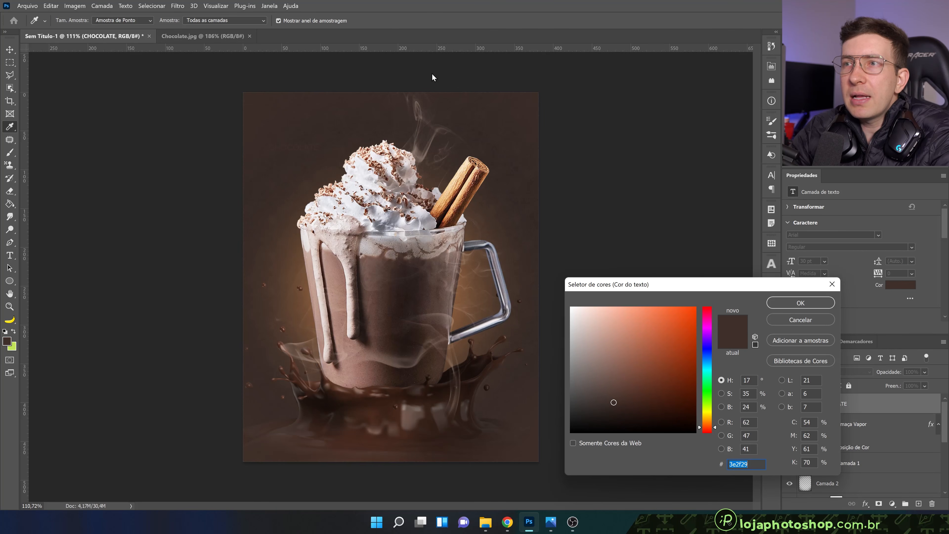
left_click_drag(609, 407, 602, 418)
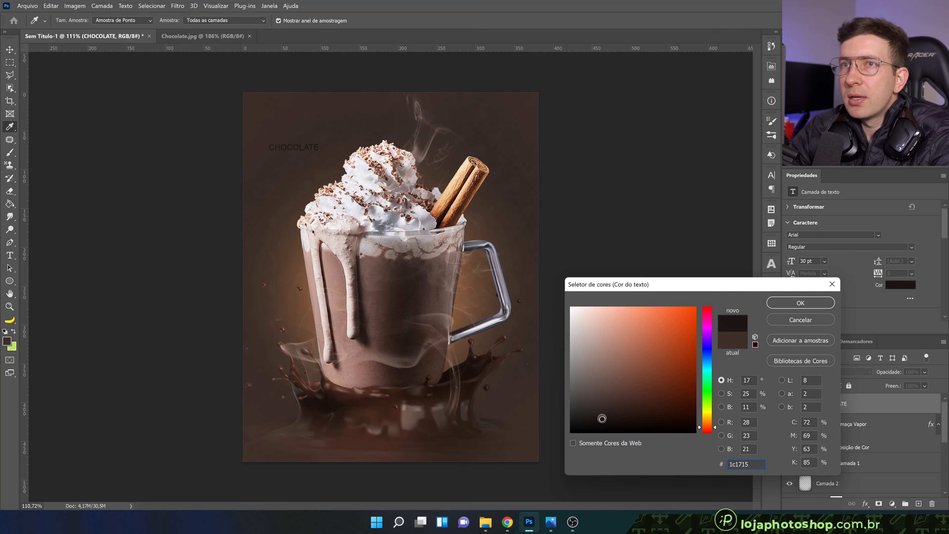
left_click_drag(602, 420, 600, 422)
left_click(790, 307)
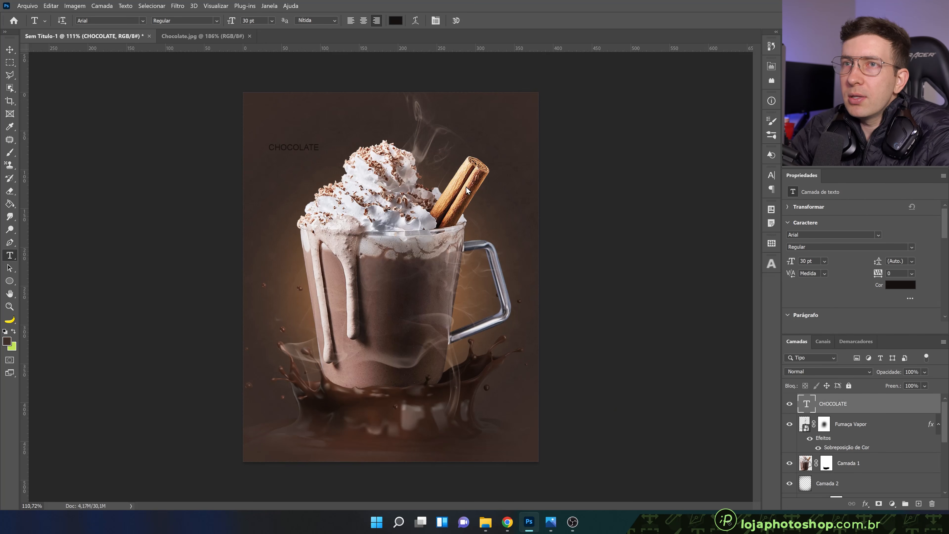
Scale the CHOCOLATE text to about 373% and centre it horizontally across the top of the whipped cream
key("ctrl+t")
left_click_drag(320, 142, 467, 144)
scroll(413, 129, "up", 4)
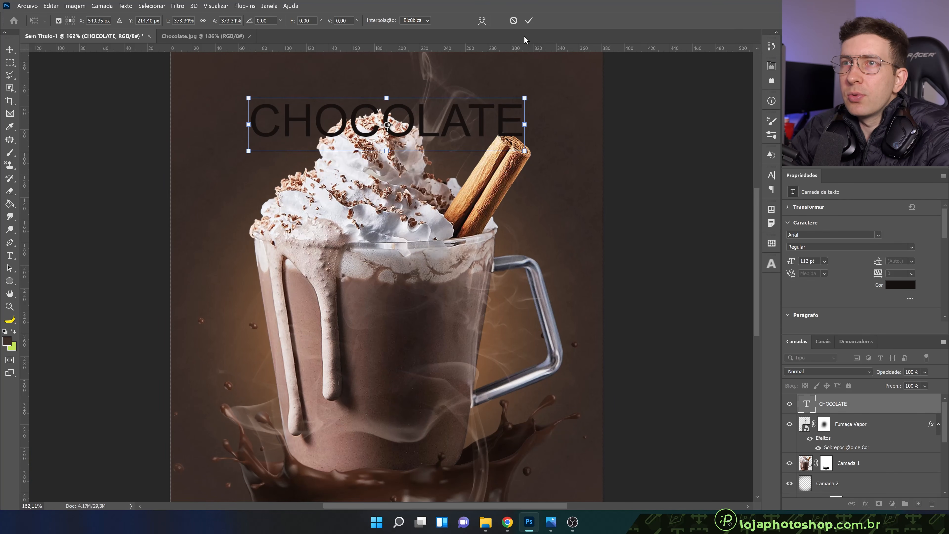
left_click(528, 21)
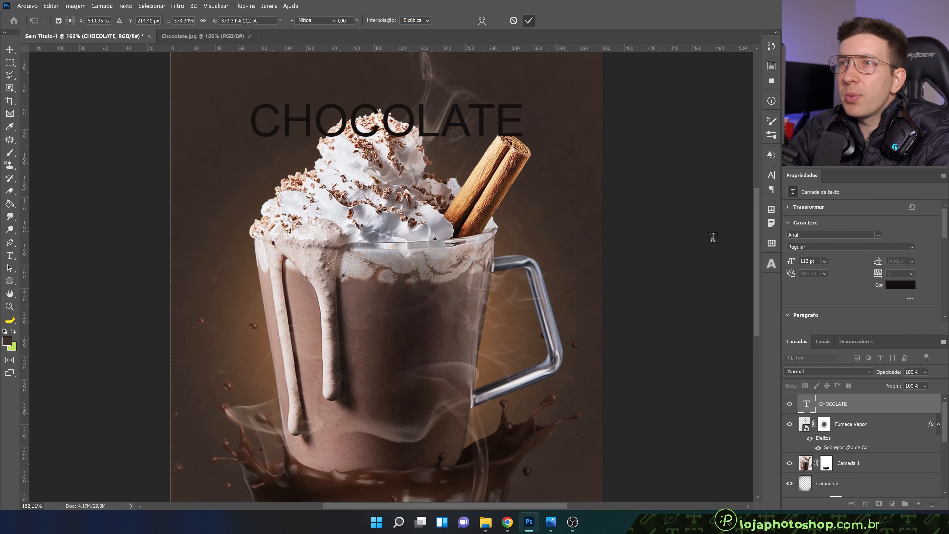
Change the CHOCOLATE text's font to American Captain
key("t")
left_click(878, 234)
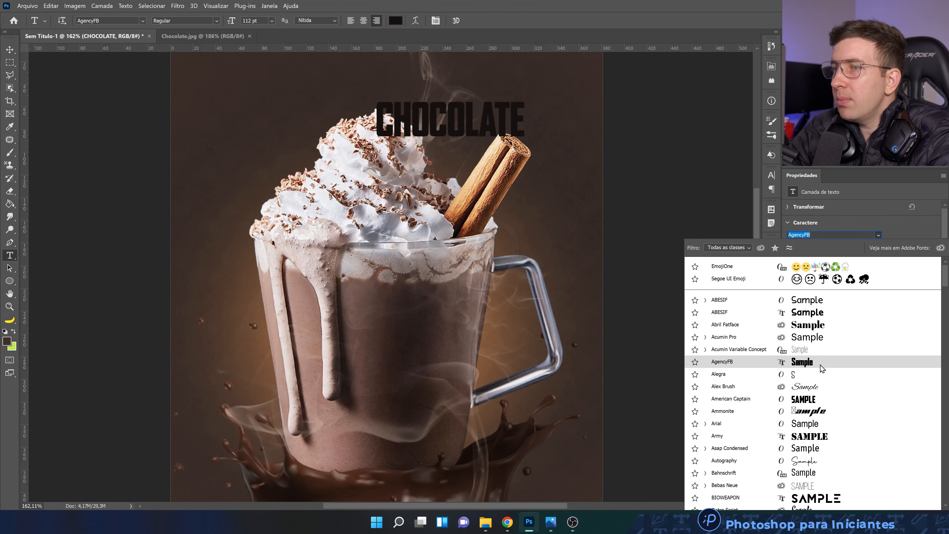
left_click(819, 399)
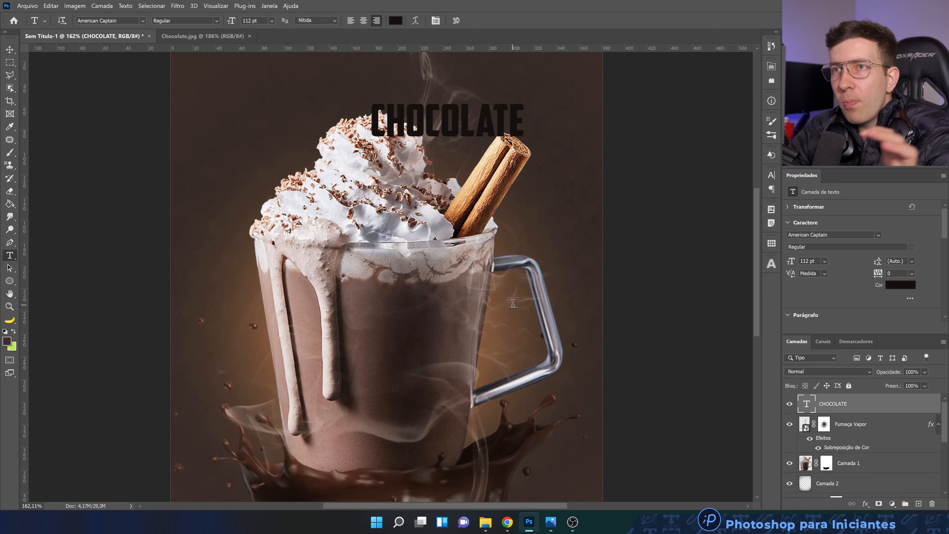
Scale the CHOCOLATE text to about 171% and centre it horizontally over the tip of the whipped cream
scroll(430, 277, "down", 3)
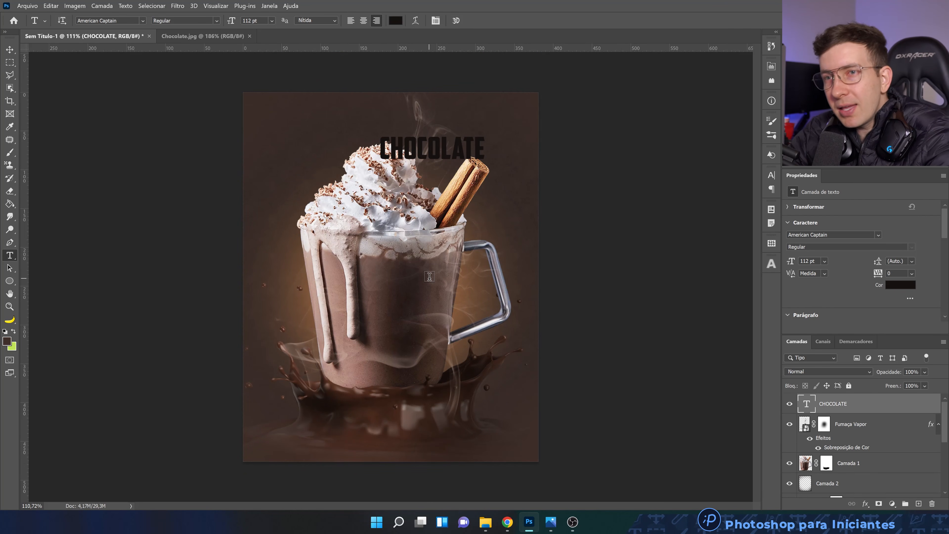
key("ctrl+t")
left_click_drag(485, 132, 549, 102)
left_click_drag(512, 134, 476, 126)
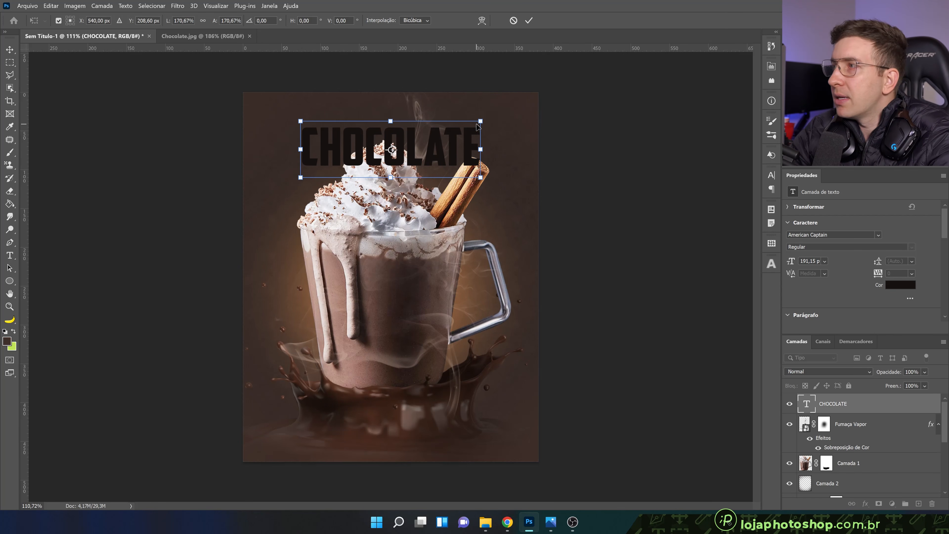
left_click(529, 21)
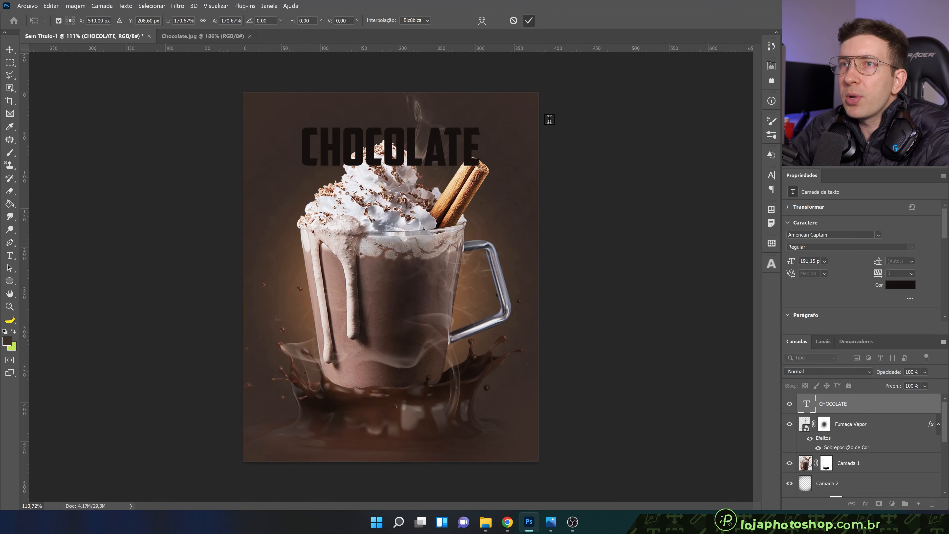
Place the CHOCOLATE layer directly below Camada 1 and move the text up slightly behind the whipped cream
left_click_drag(845, 405, 834, 473)
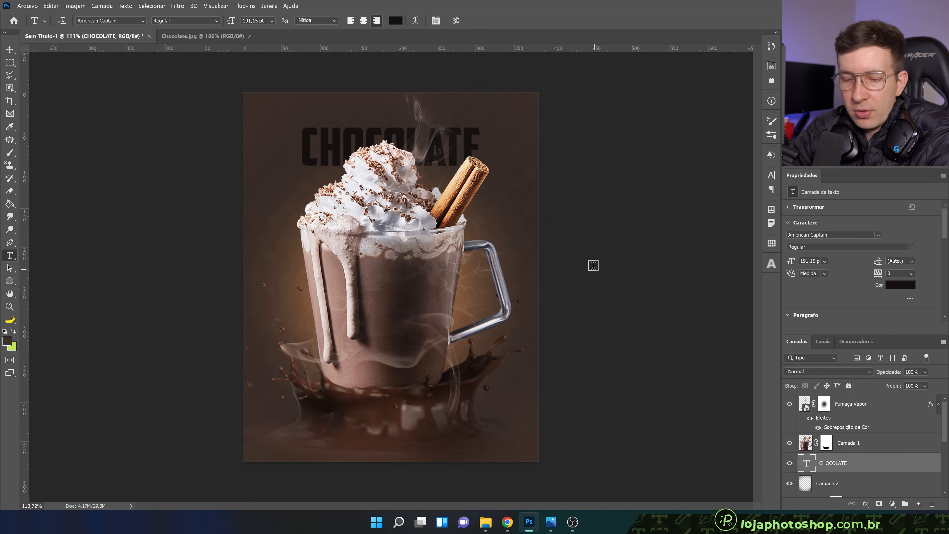
key("v")
left_click_drag(469, 150, 470, 144)
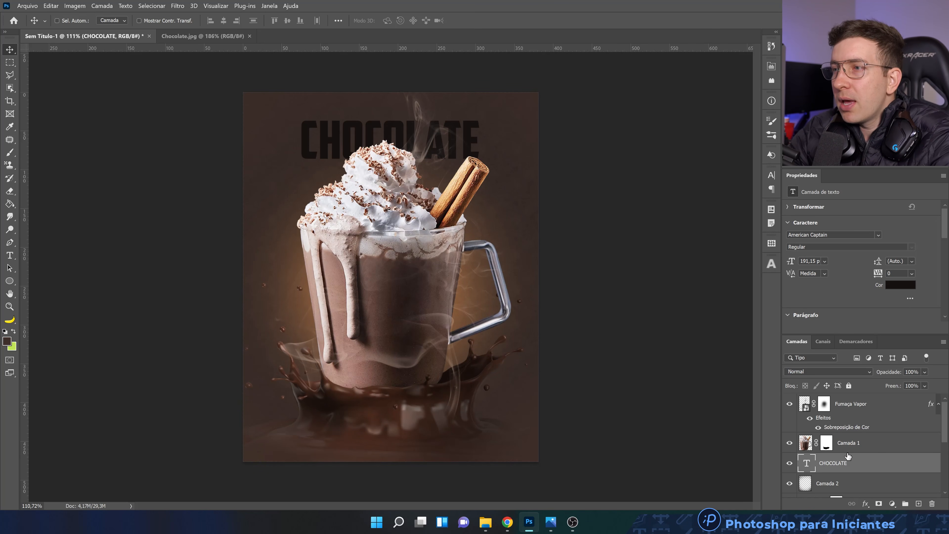
Rasterize the CHOCOLATE text and select the lower half of its letters with the Polygonal Lasso
right_click(863, 463)
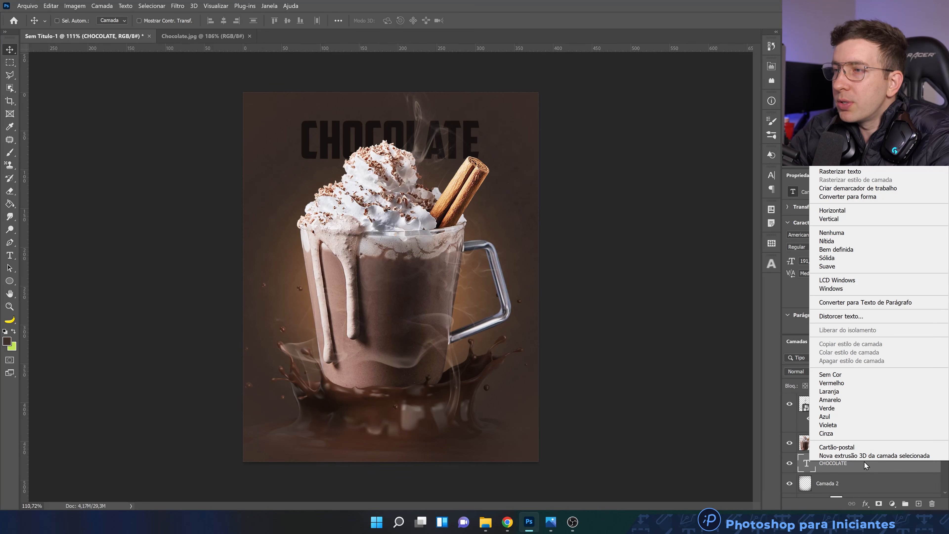
left_click(863, 169)
scroll(366, 189, "up", 3)
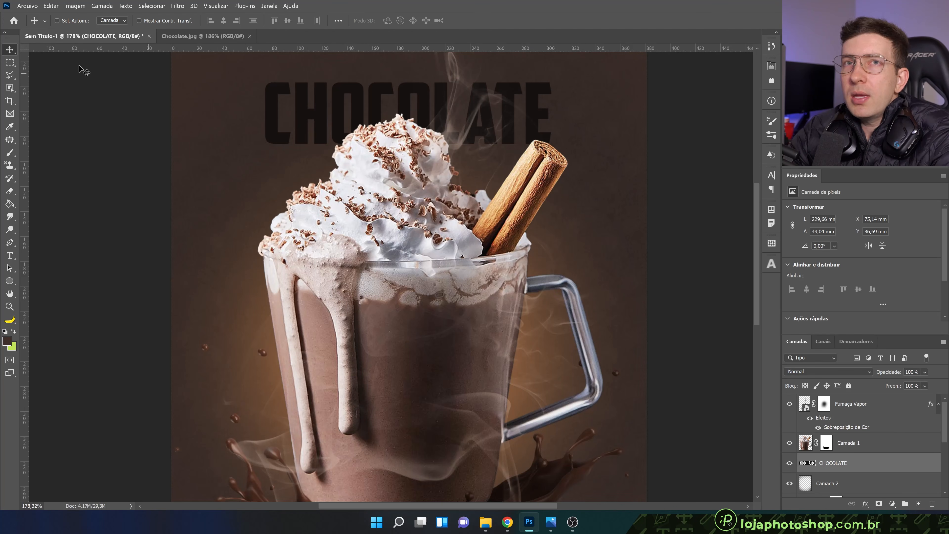
left_click(9, 75)
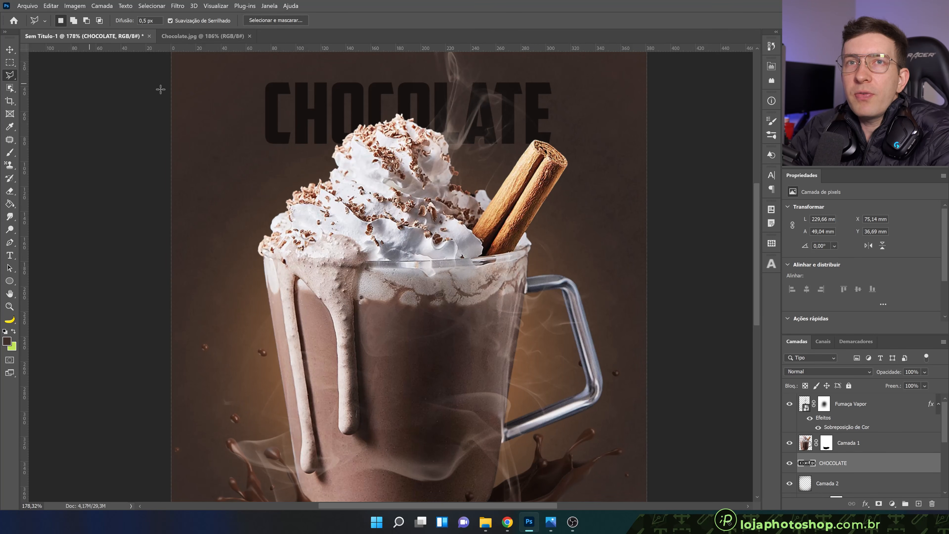
left_click(262, 113)
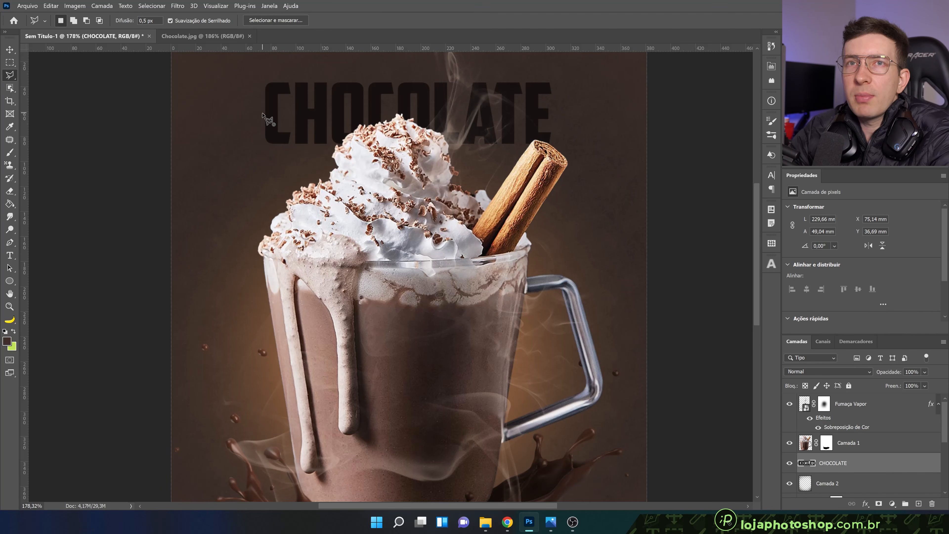
left_click(573, 113)
left_click(574, 164)
double_click(237, 165)
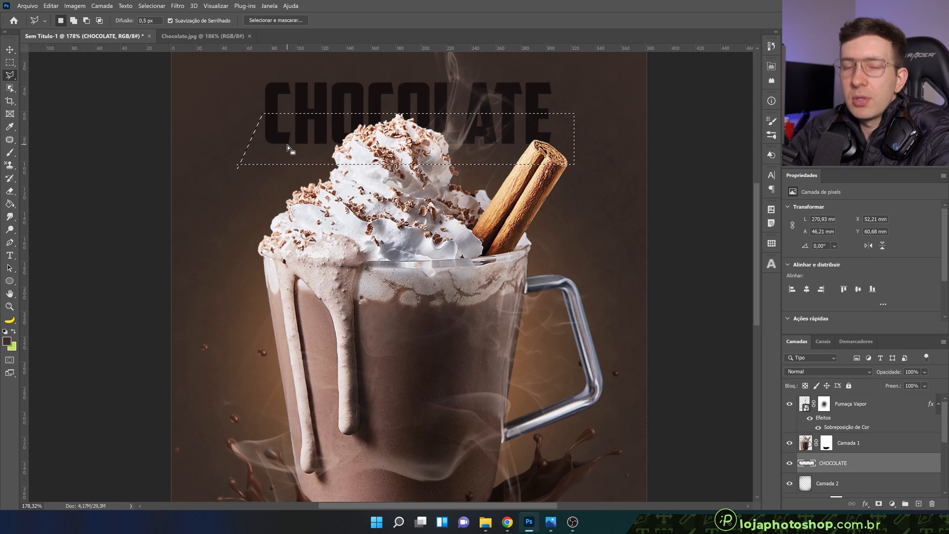
Shift the selected lower half of the CHOCOLATE letters slightly down and right, rotate it about -0.66°, and deselect
key("v")
left_click_drag(304, 143, 319, 141)
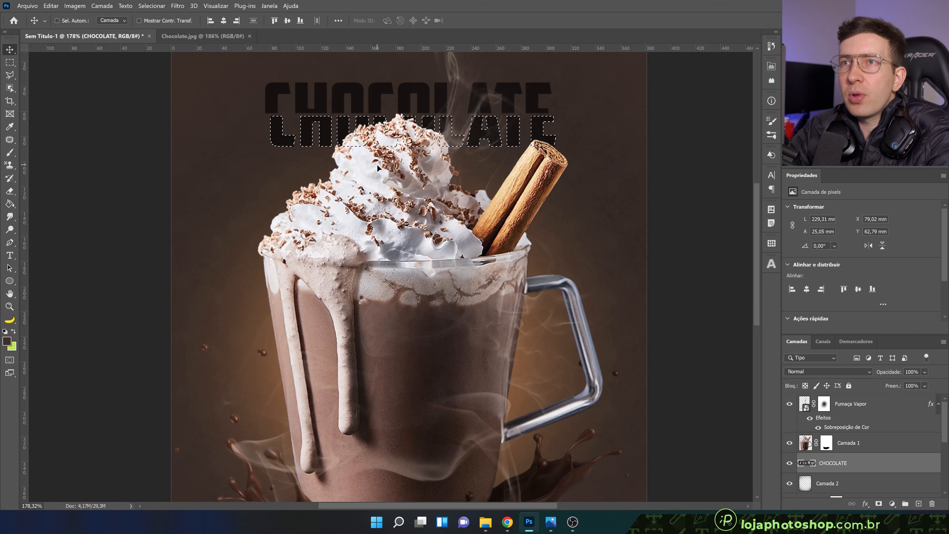
key("ctrl+t")
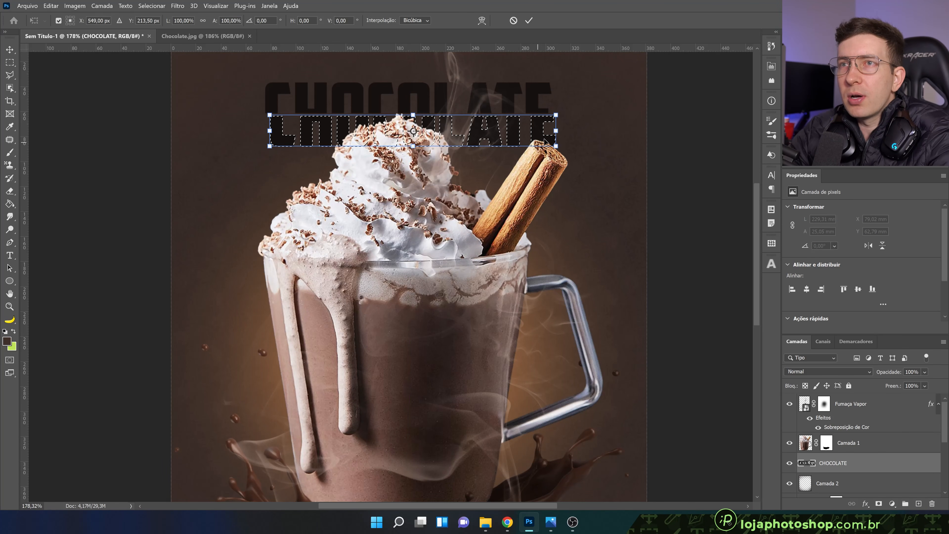
left_click_drag(575, 112, 574, 110)
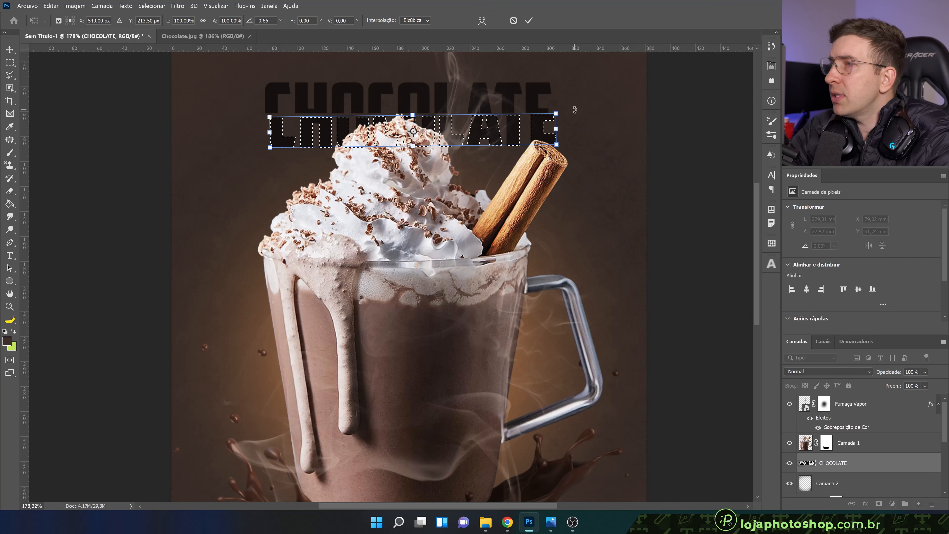
left_click(528, 21)
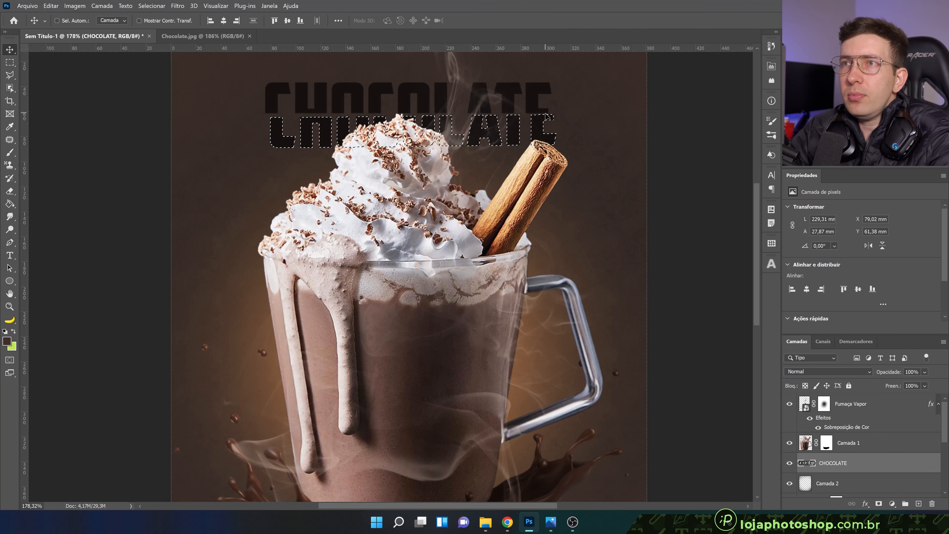
key("m")
key("ctrl+d")
Rotate the whole sliced CHOCOLATE title by about -1.26°
scroll(316, 104, "down", 3)
scroll(316, 104, "up", 2)
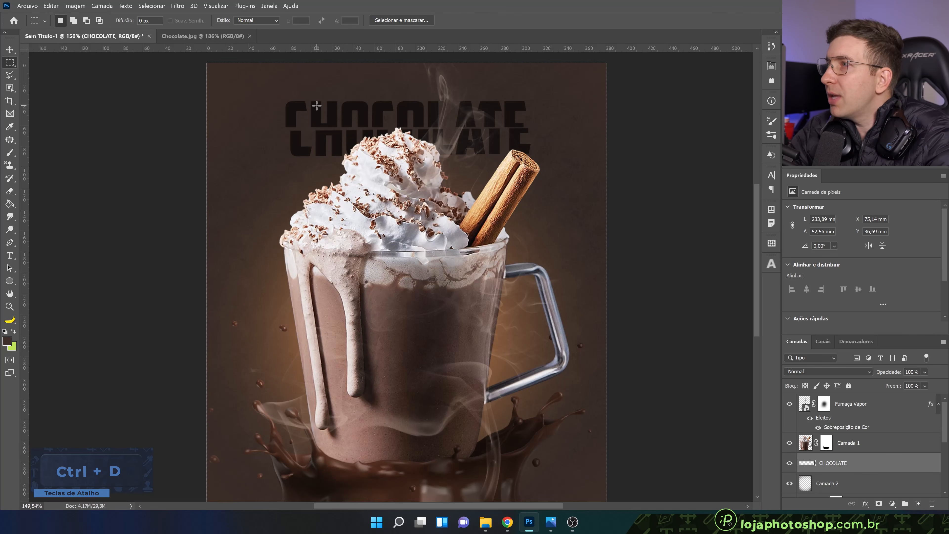
key("ctrl+t")
left_click_drag(568, 84, 571, 78)
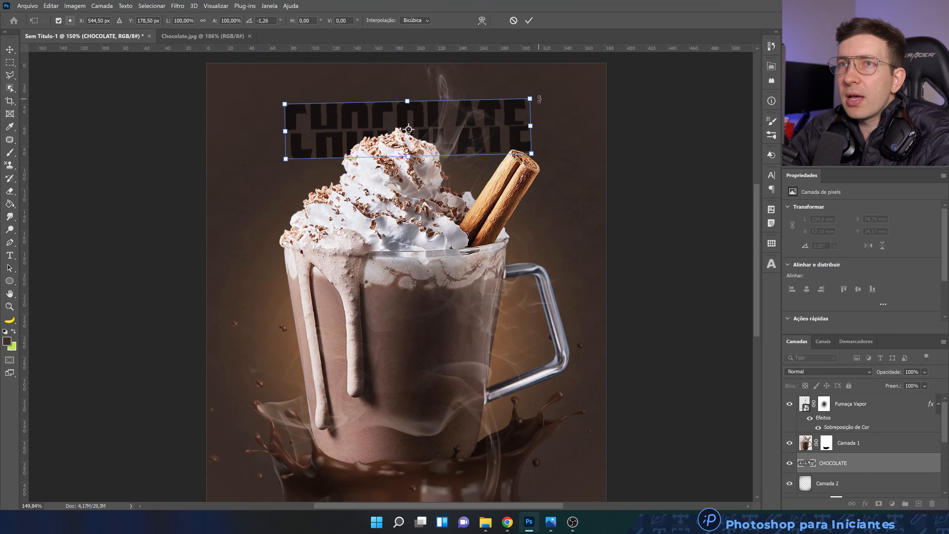
left_click(529, 20)
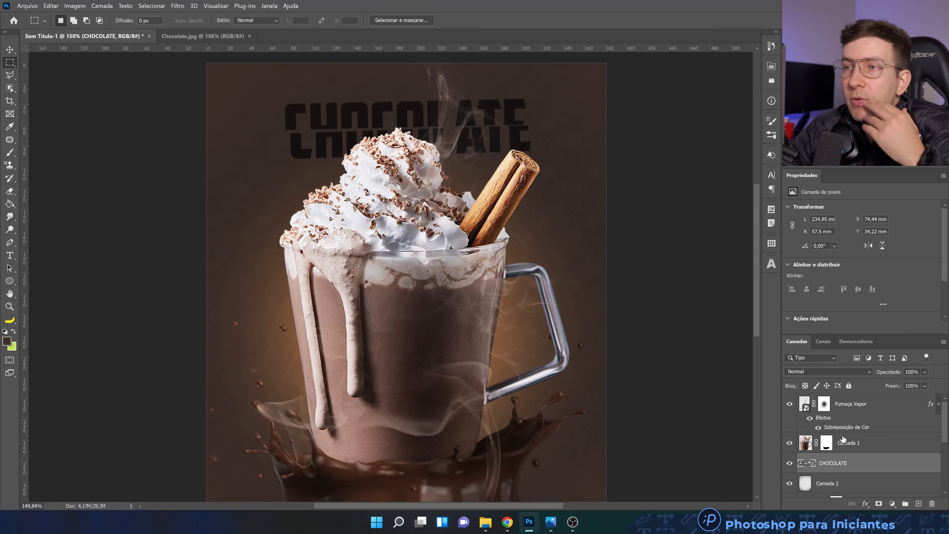
Convert the CHOCOLATE layer to a smart object and apply a Motion Blur with a 5° angle and 15 px distance
right_click(841, 463)
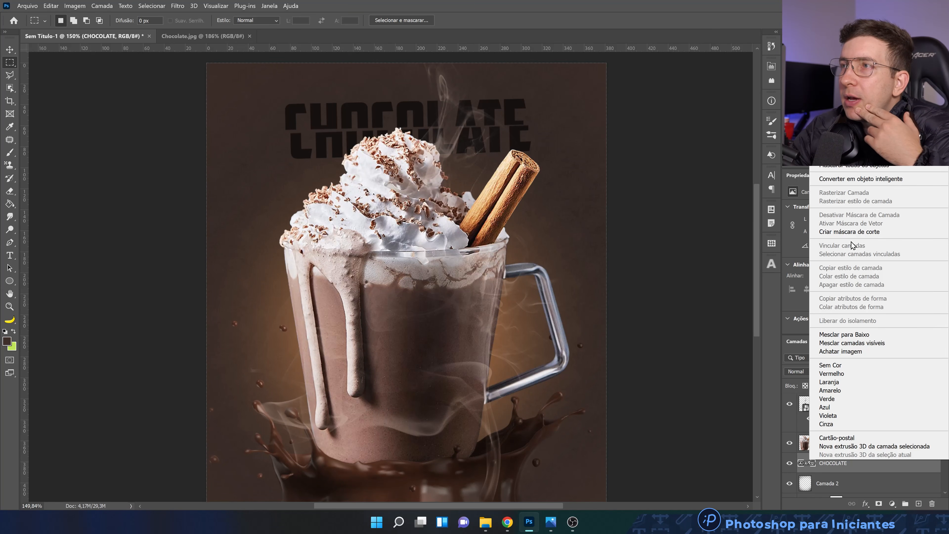
left_click(859, 181)
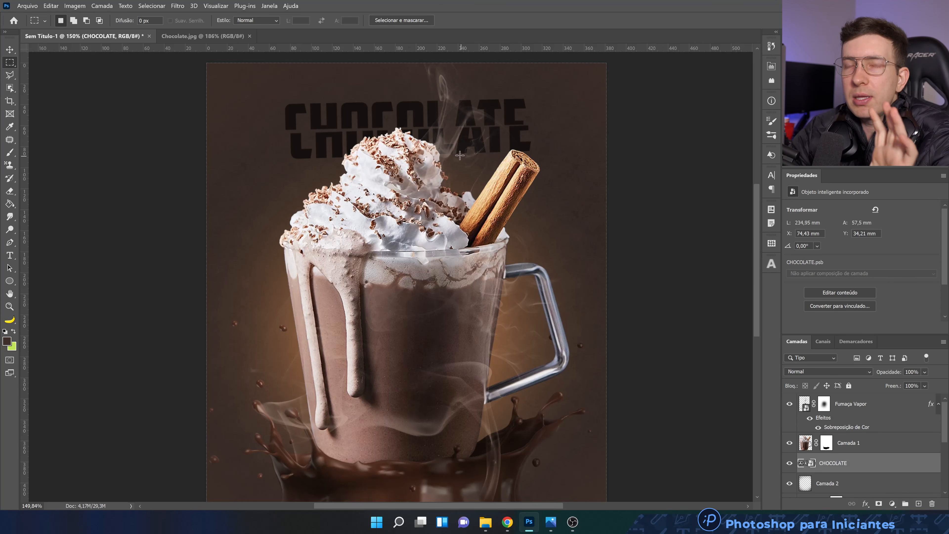
left_click(177, 5)
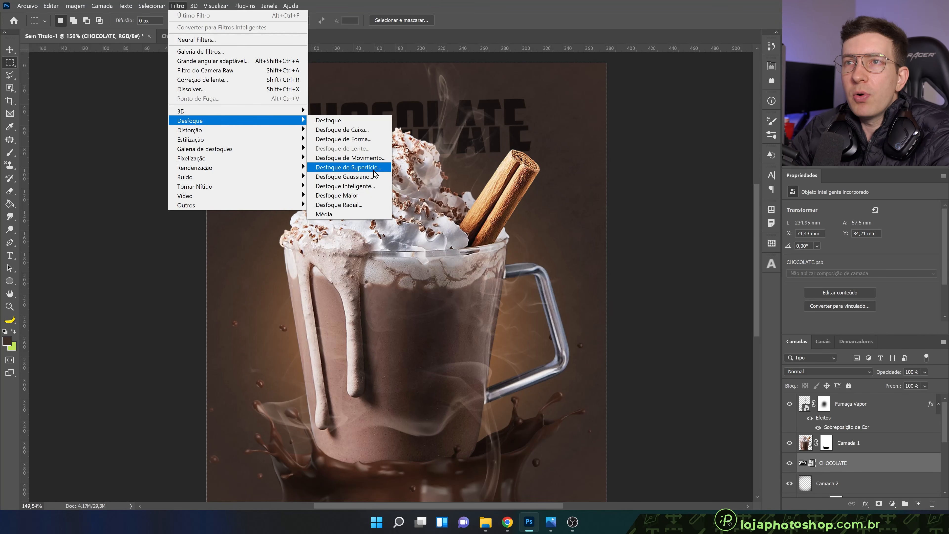
left_click(350, 158)
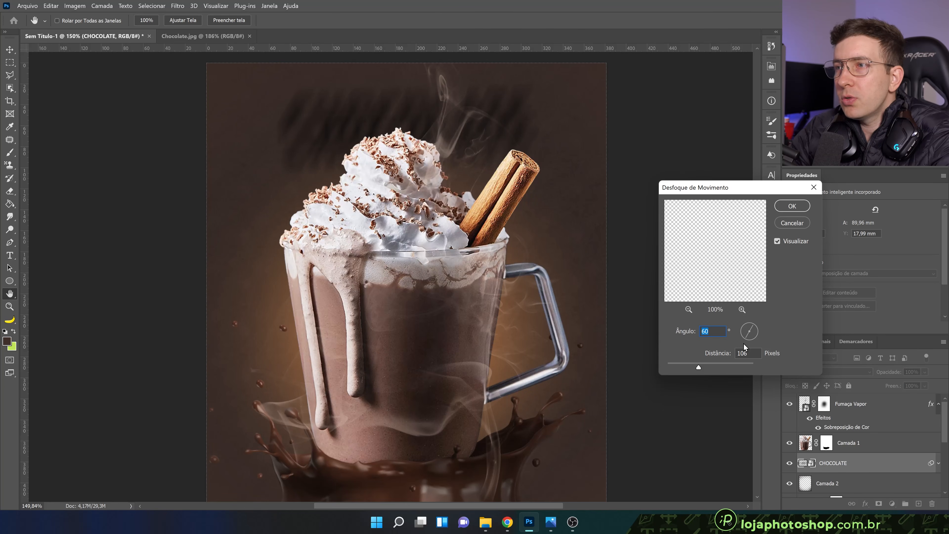
left_click(755, 331)
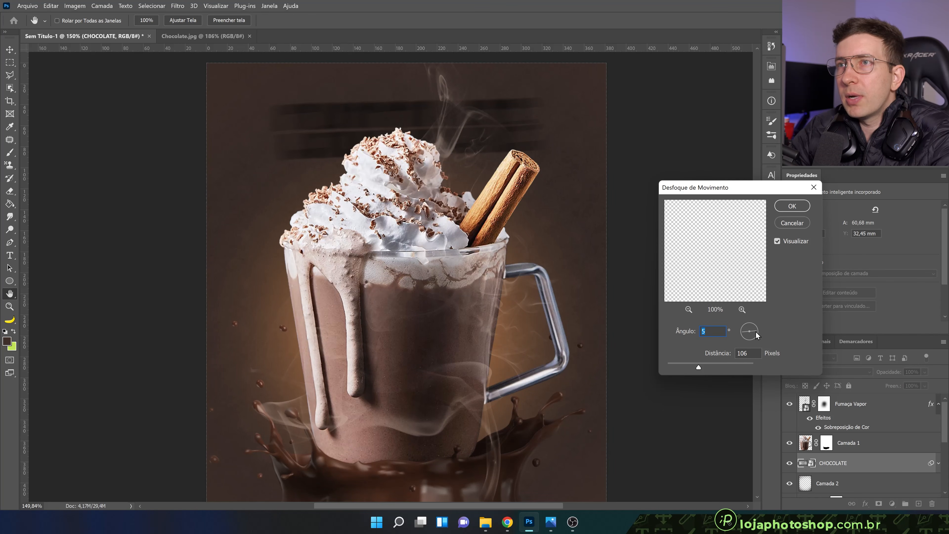
left_click_drag(698, 367, 676, 367)
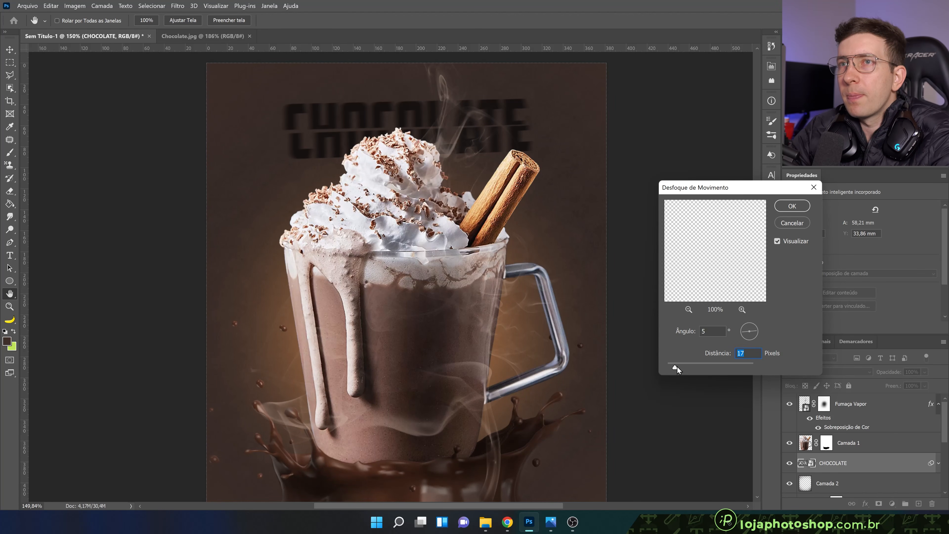
left_click_drag(674, 367, 674, 368)
left_click(674, 367)
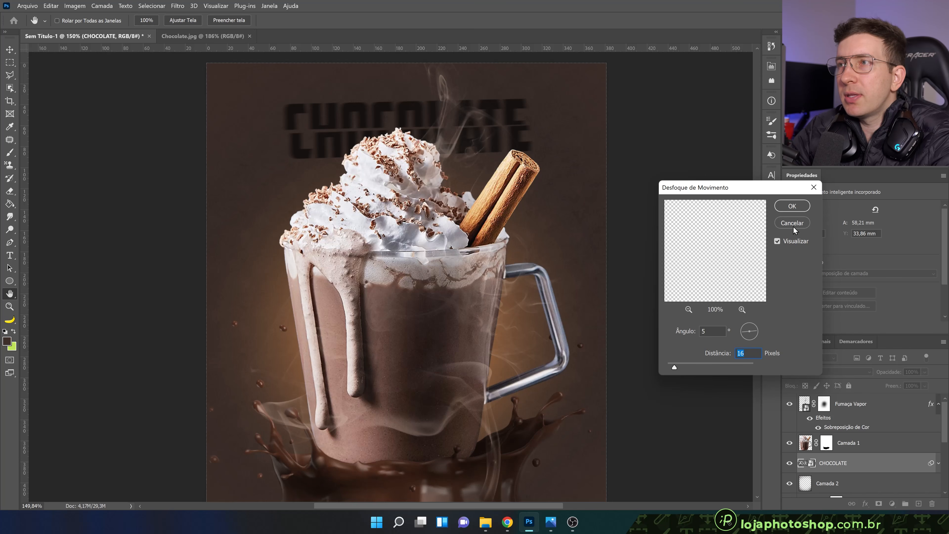
left_click_drag(676, 370, 675, 369)
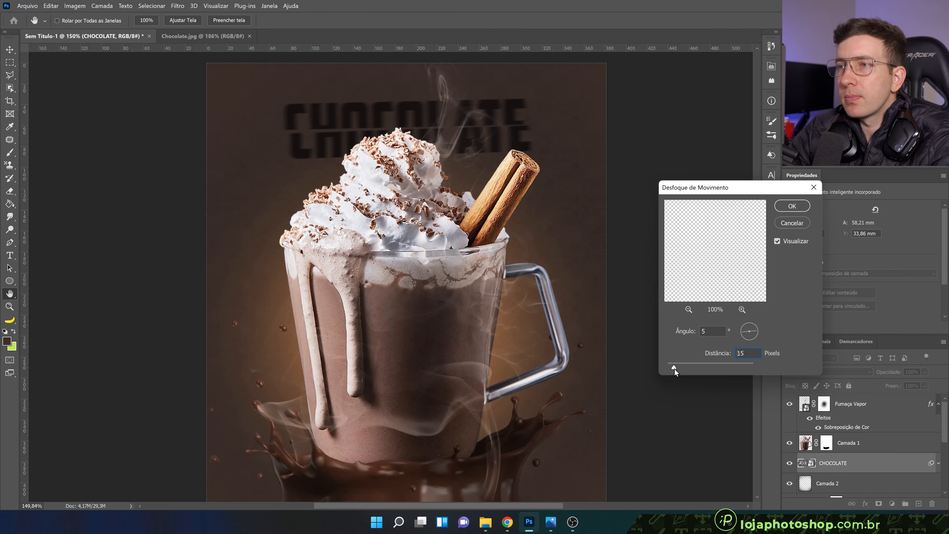
left_click(793, 207)
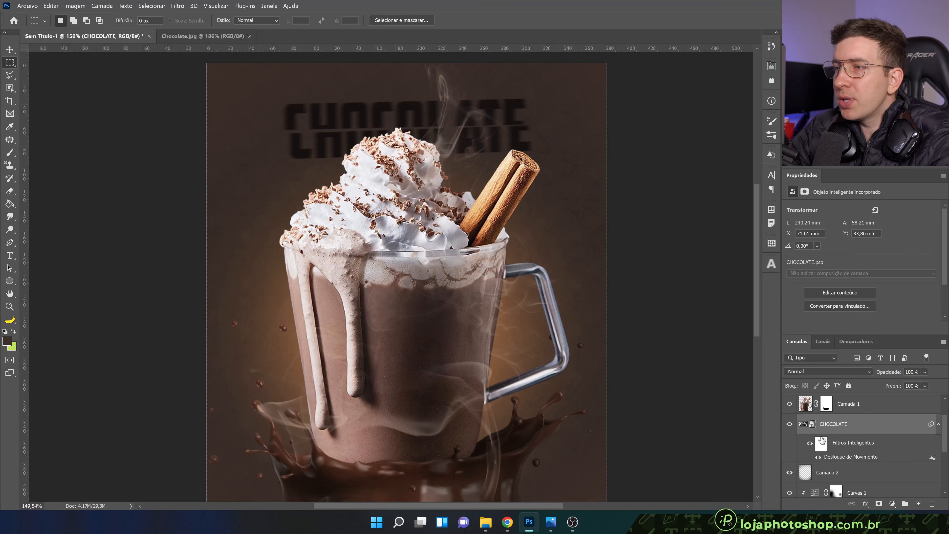
Paint black on the Motion Blur's filter mask with a soft 478 px brush at 25% flow around the middle of the title
left_click(826, 444)
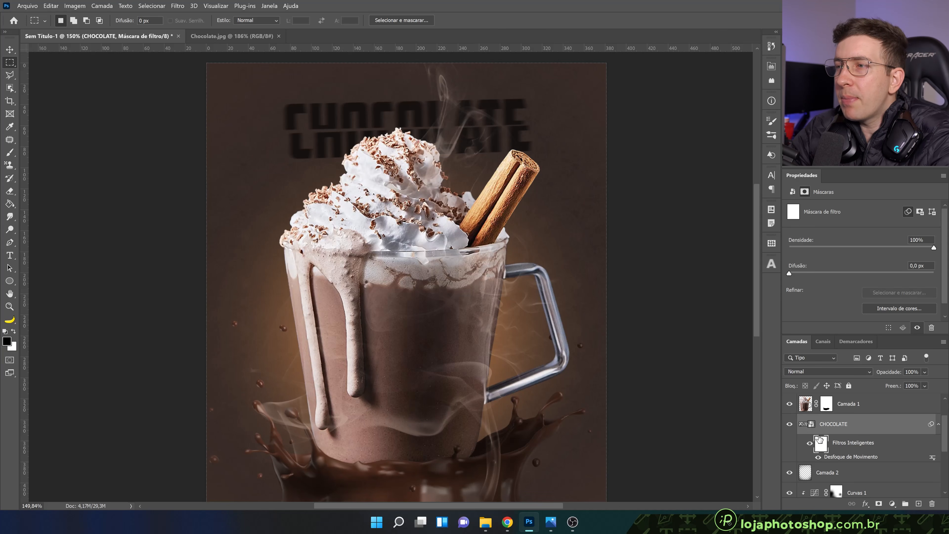
left_click(14, 156)
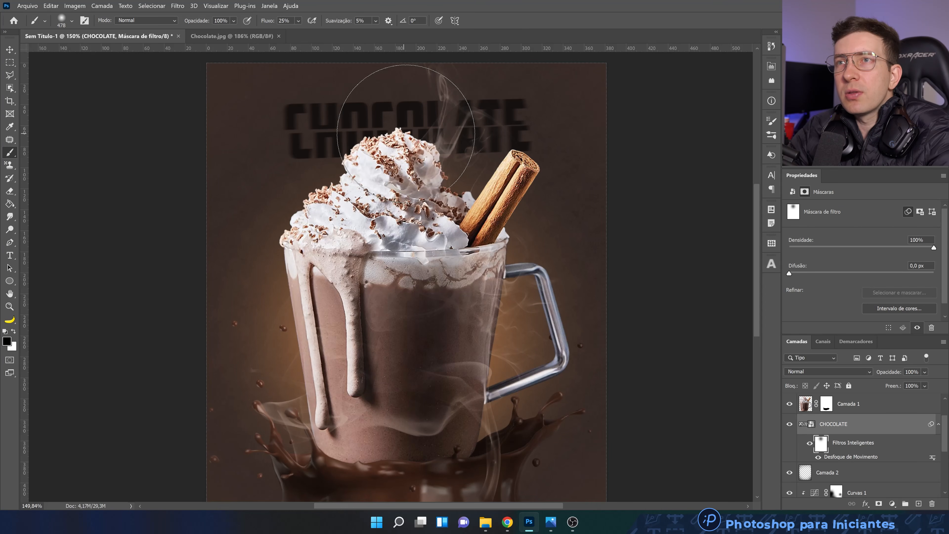
scroll(343, 170, "down", 3)
scroll(434, 256, "up", 3)
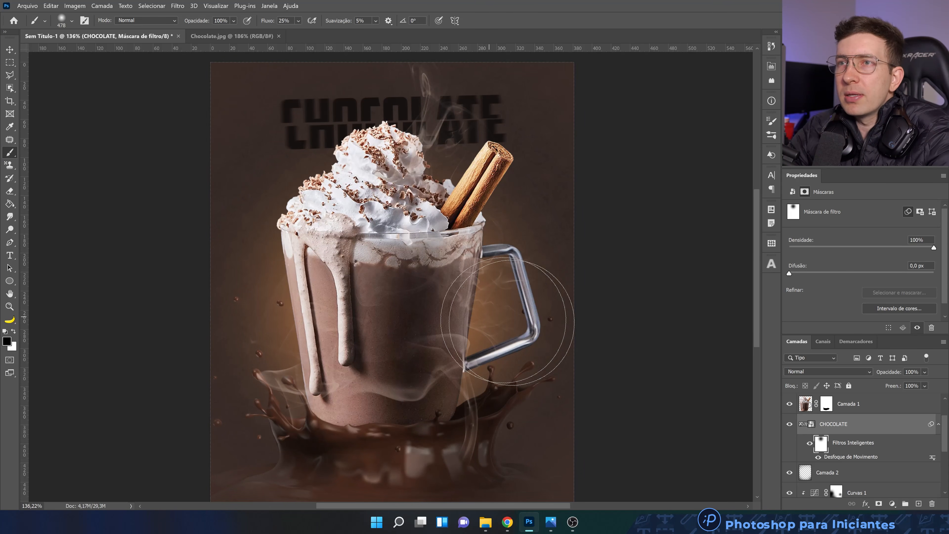
scroll(538, 310, "down", 3)
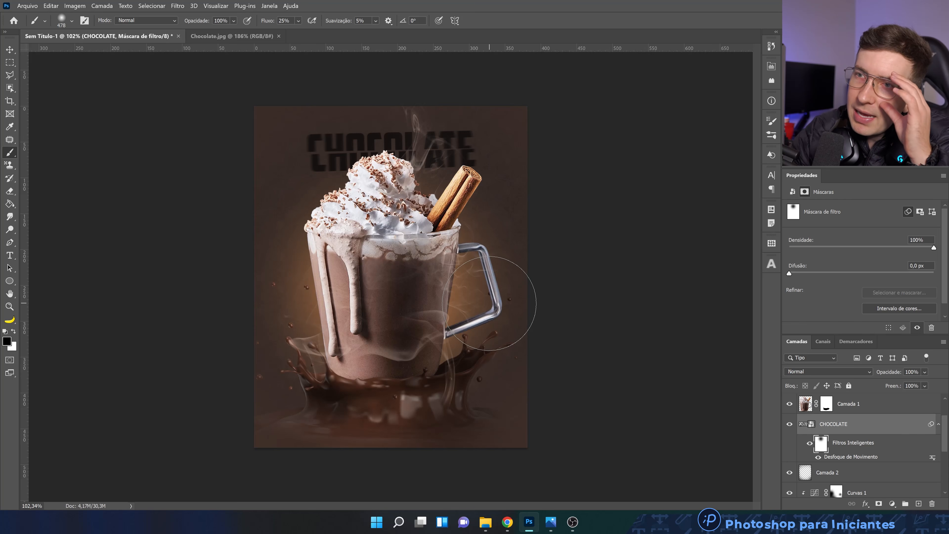
Lighten the Preenchimento de Cor 1 background fill to the brown 715e58
scroll(858, 462, "down", 5)
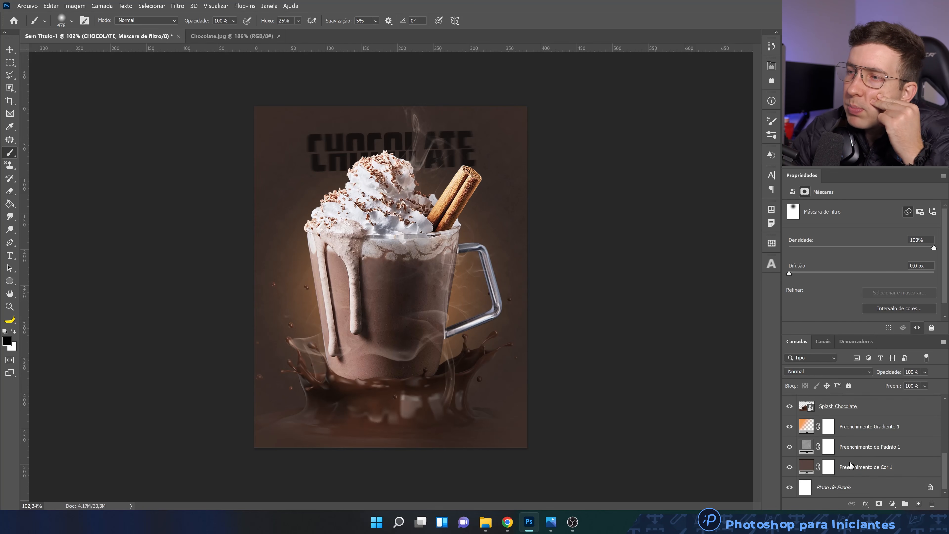
double_click(806, 468)
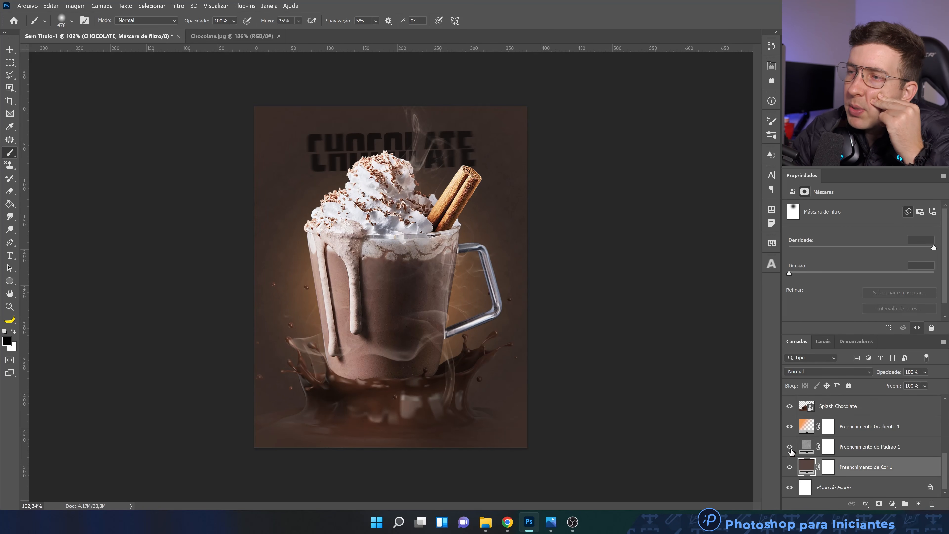
left_click_drag(601, 387, 600, 381)
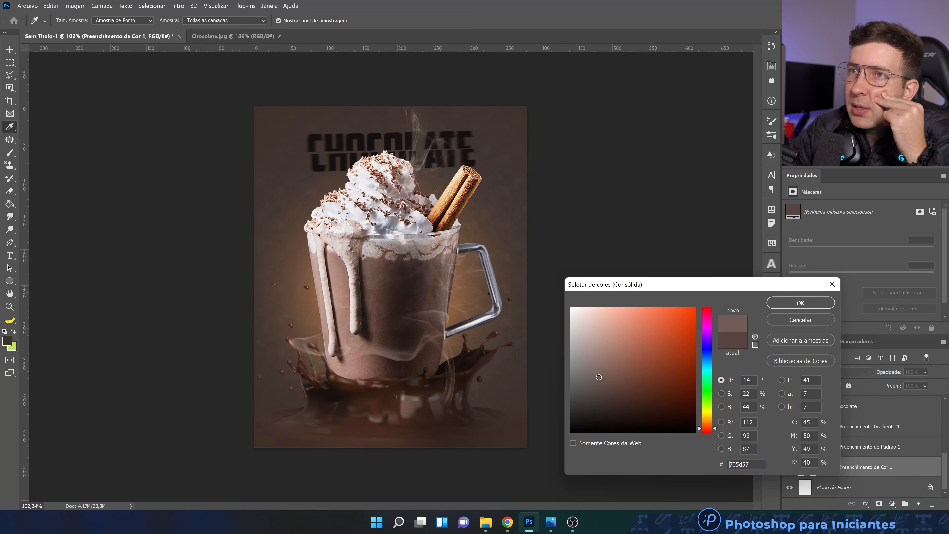
left_click_drag(598, 377, 597, 376)
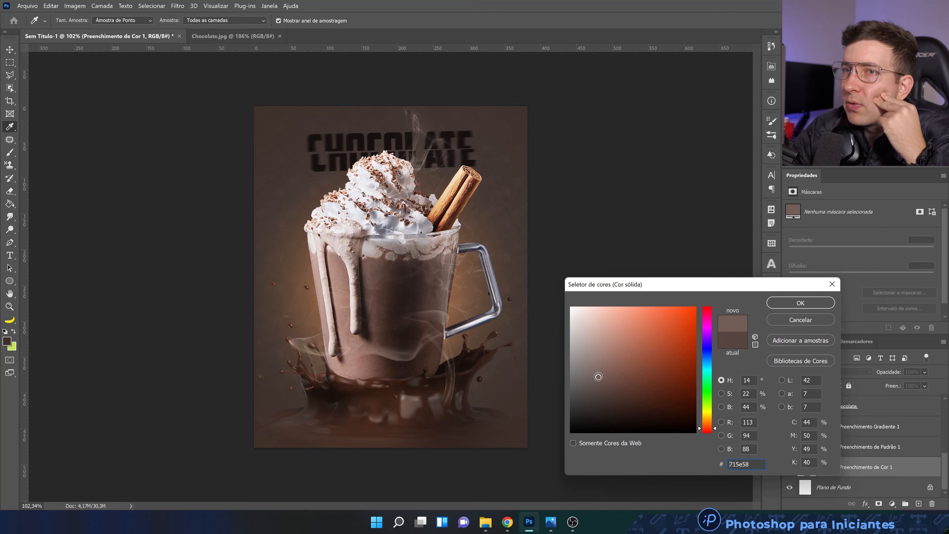
left_click(803, 303)
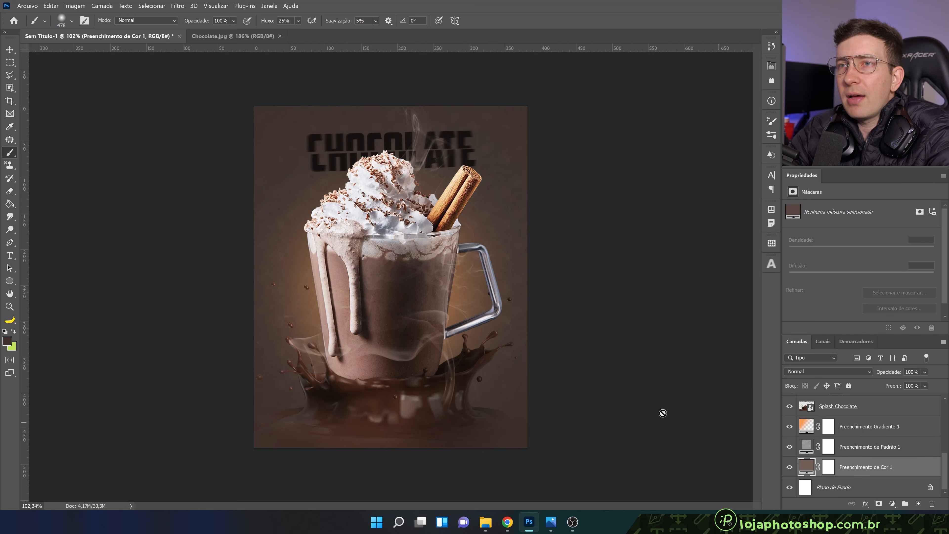
scroll(451, 377, "down", 5)
scroll(398, 209, "up", 6)
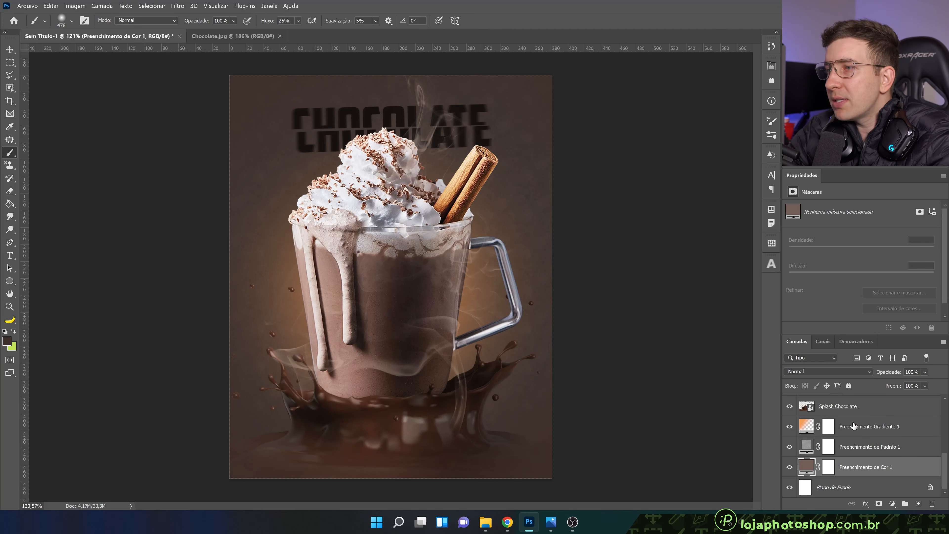
scroll(853, 425, "up", 3)
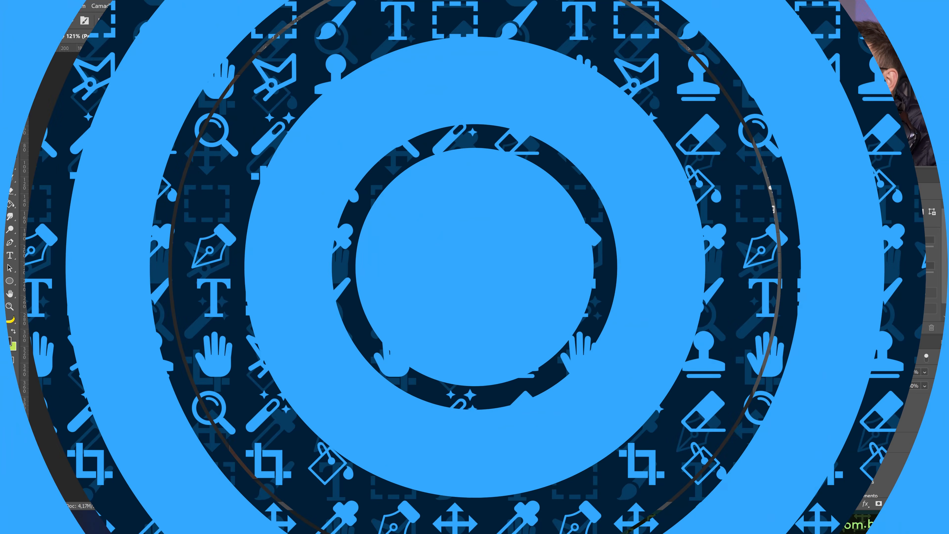
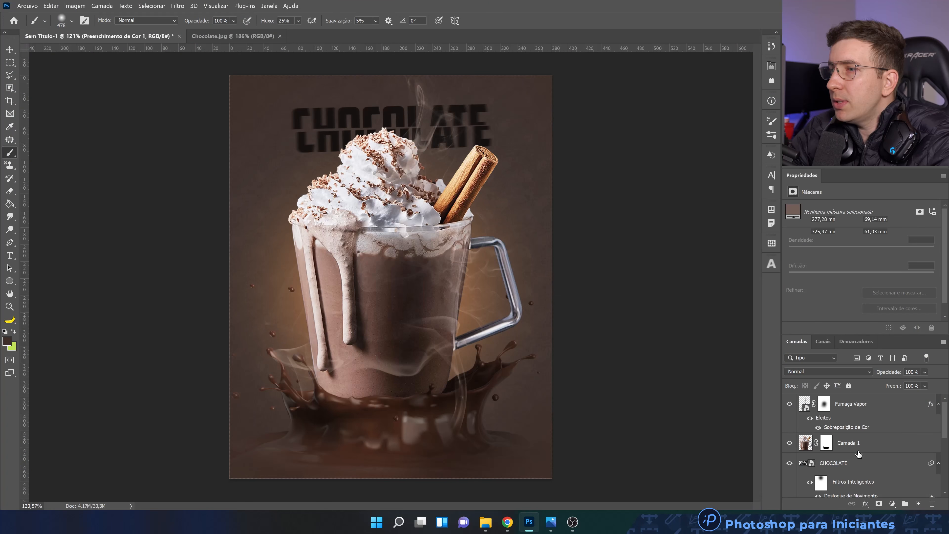
Add a text layer above Camada 1 in American Captain at 30 pt reading "Quente" over the mug's lower part
left_click(845, 445)
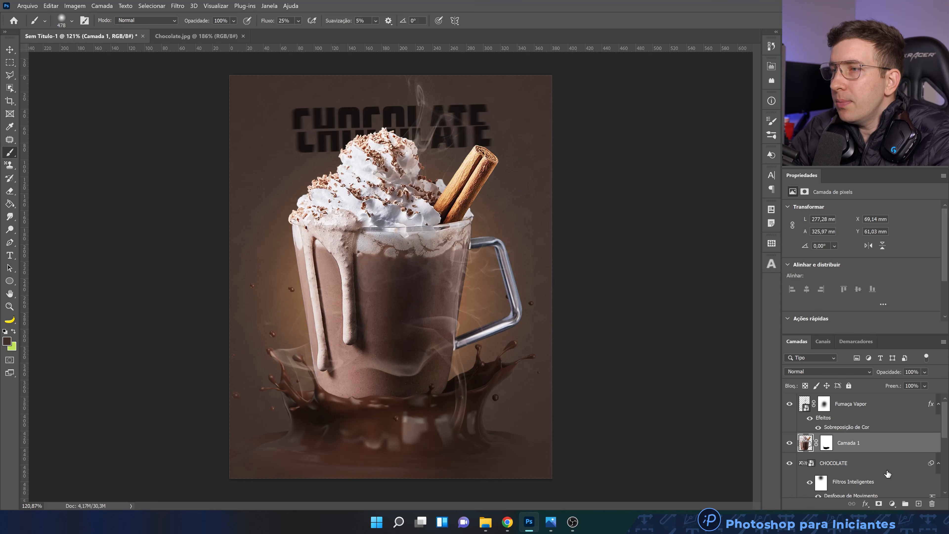
left_click(918, 504)
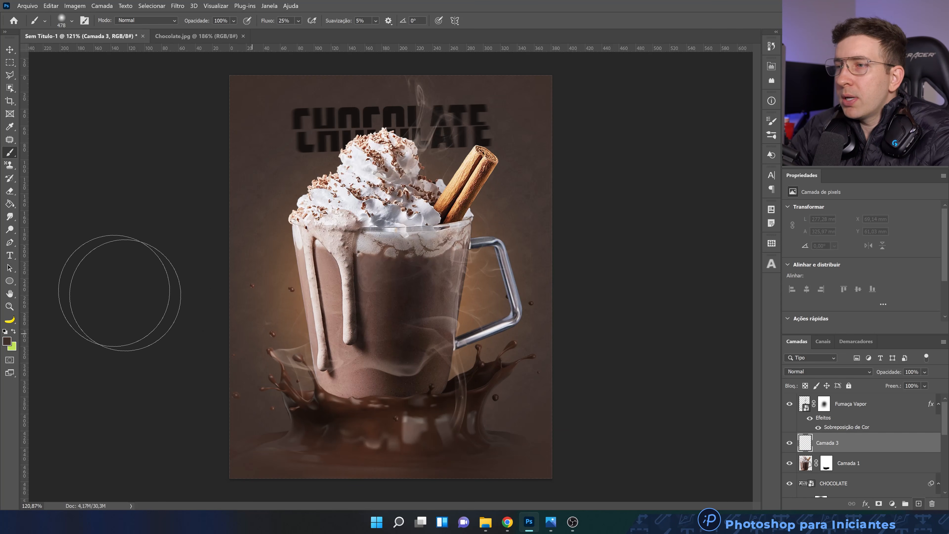
left_click(9, 255)
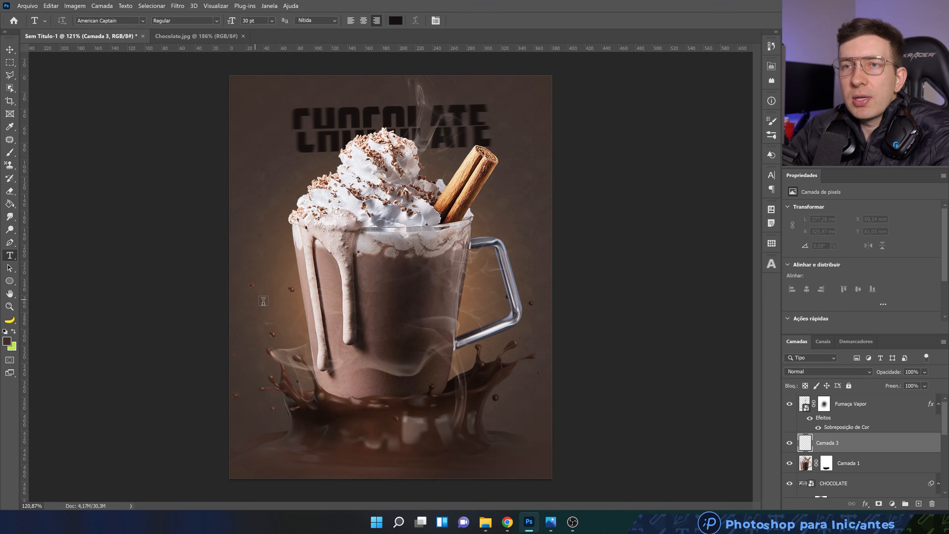
left_click(313, 321)
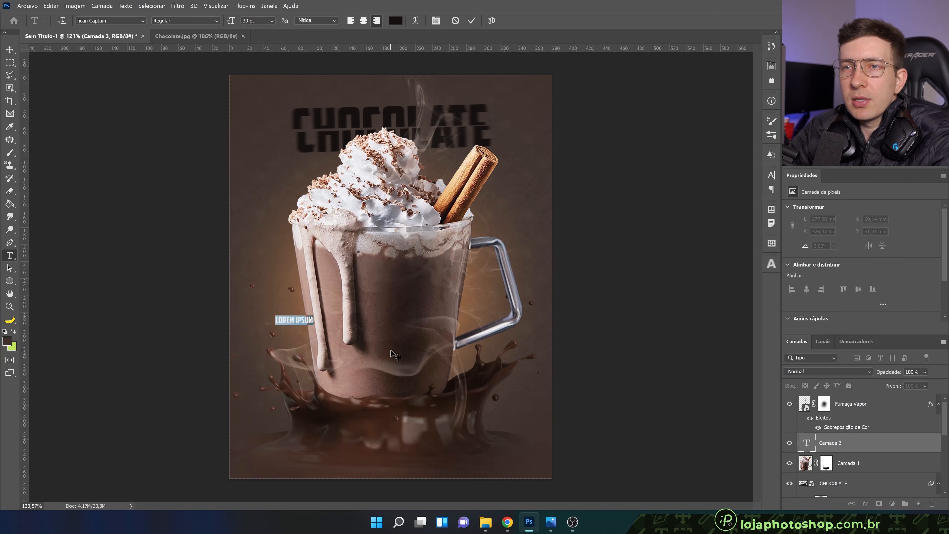
type("QUENTE")
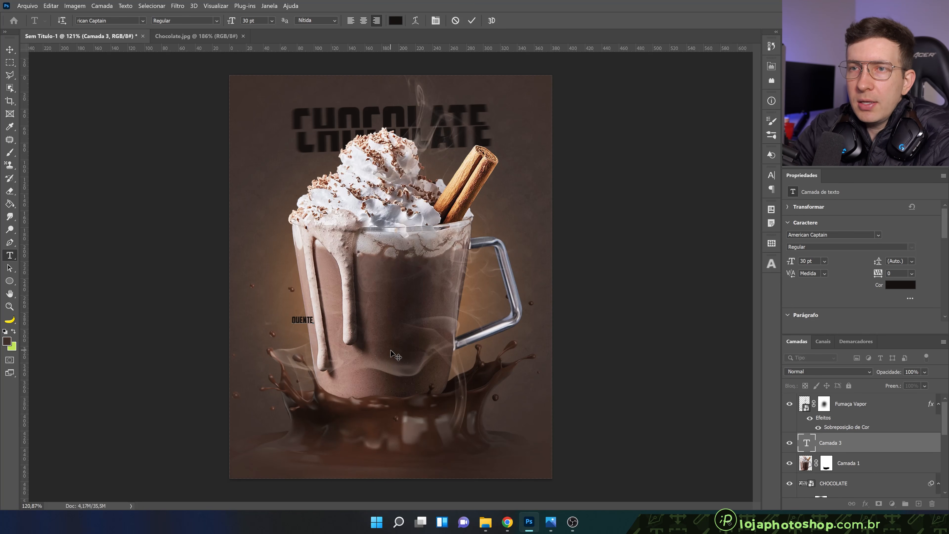
left_click(471, 22)
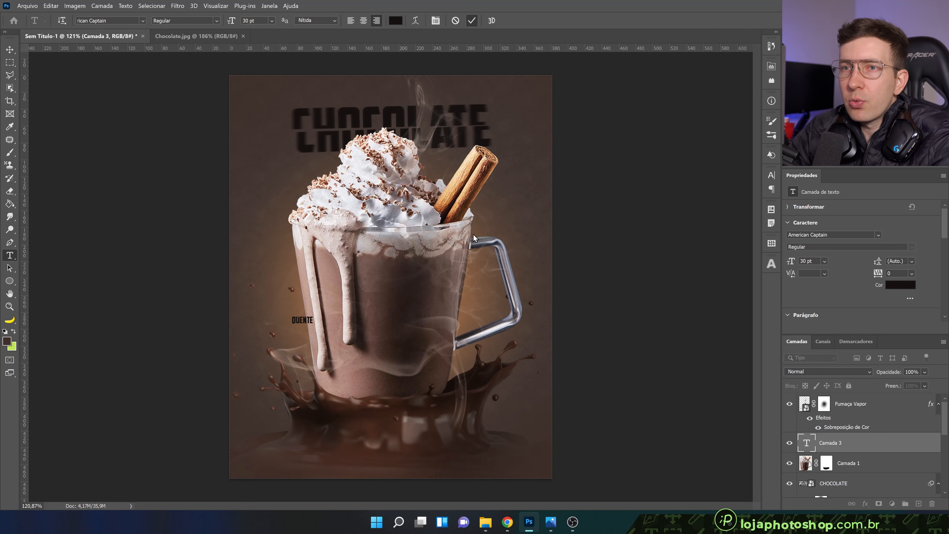
Enlarge the Quente text to about 286 pt and centre it across the mug body
key("ctrl+t")
left_click_drag(314, 315, 398, 255)
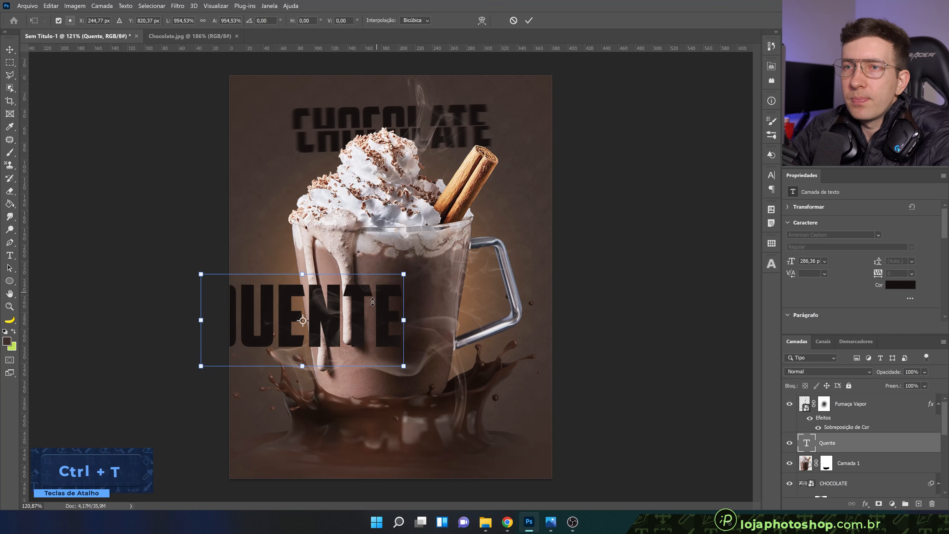
left_click_drag(372, 300, 436, 299)
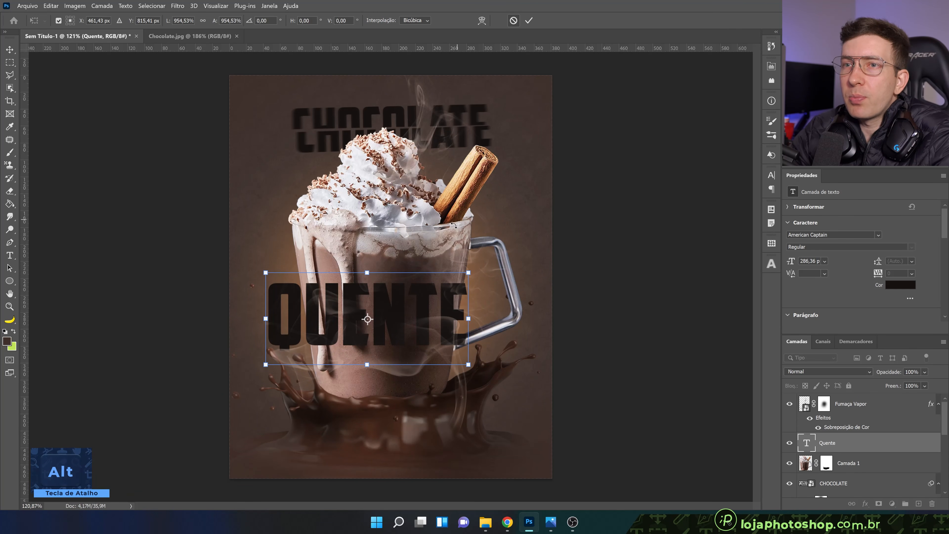
left_click(528, 20)
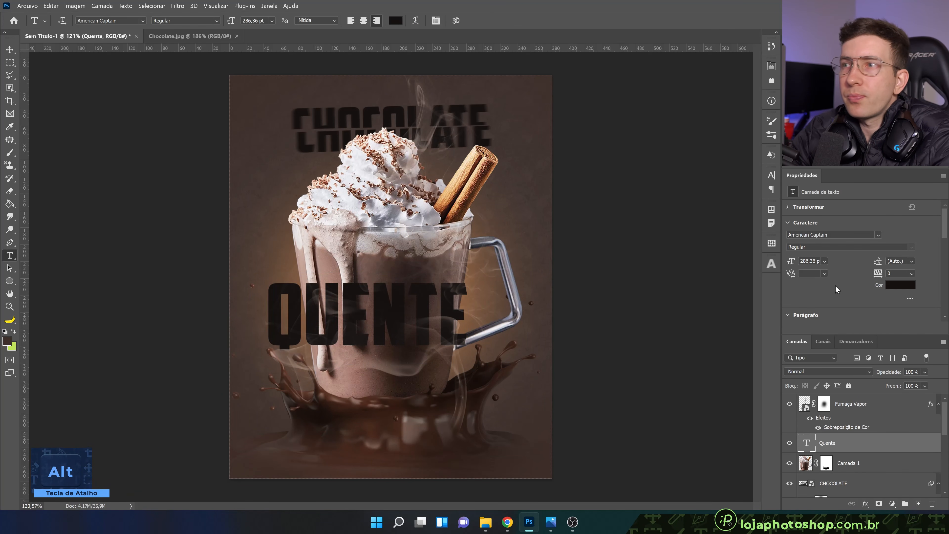
Change the font of the Quente text to Bistro Script
left_click(878, 235)
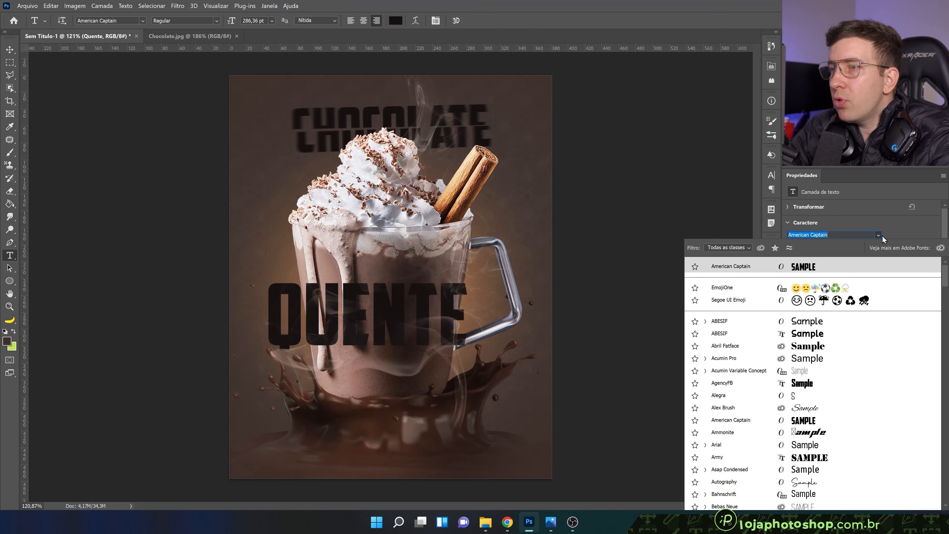
key("Down")
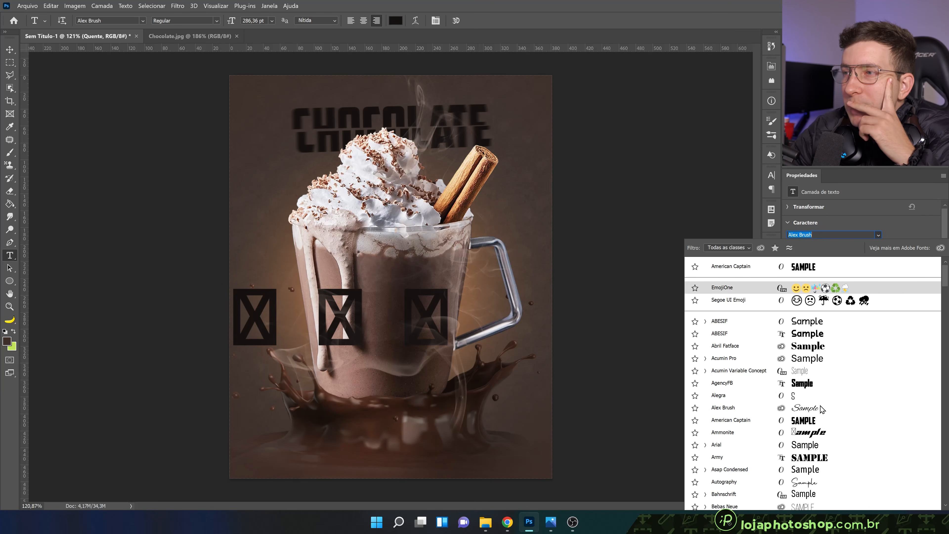
scroll(821, 408, "down", 2)
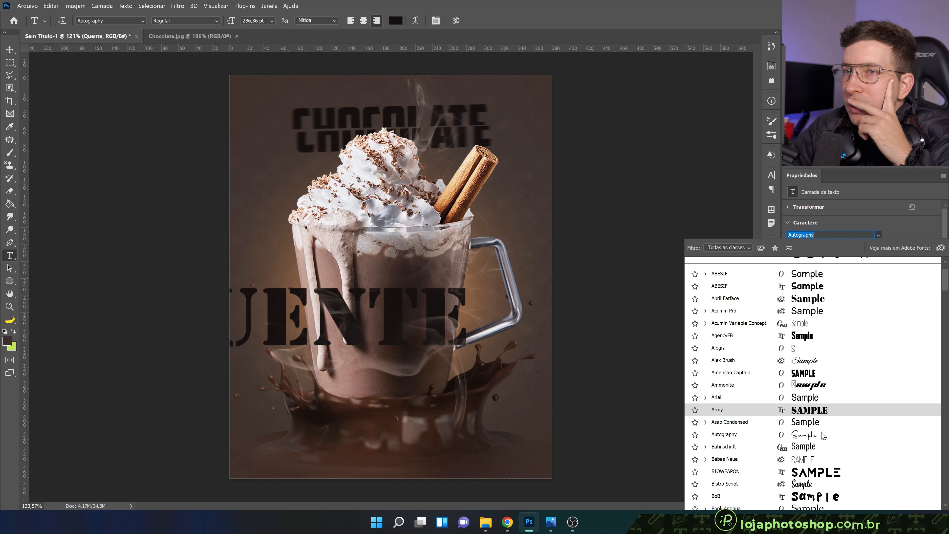
scroll(822, 434, "down", 4)
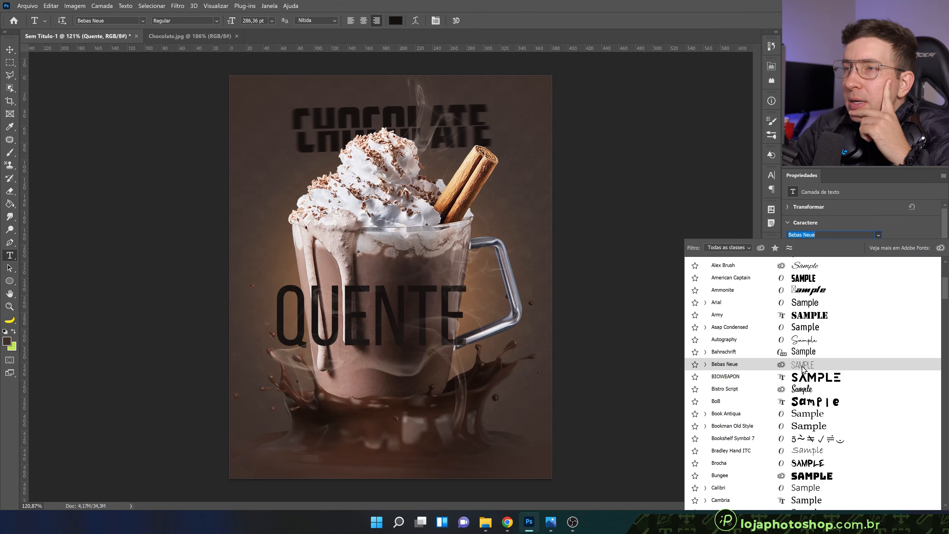
scroll(803, 368, "down", 4)
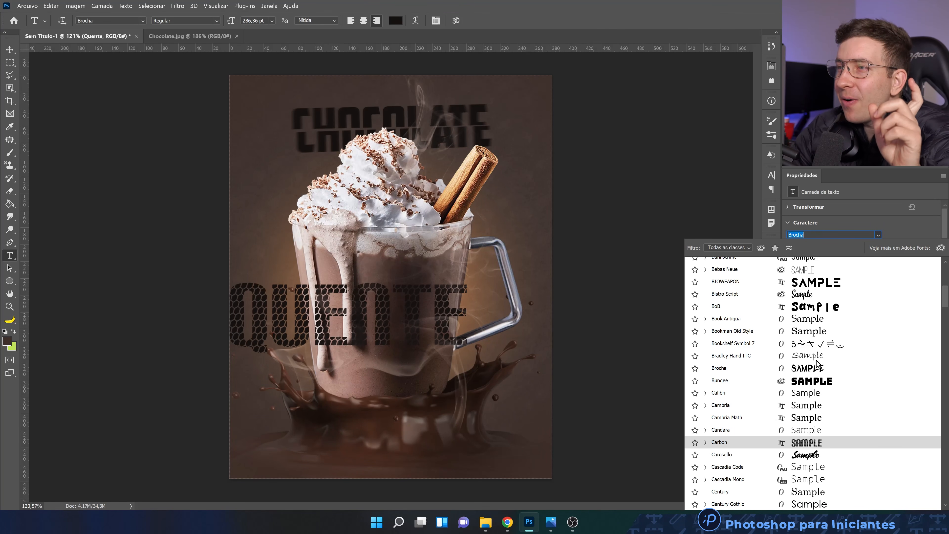
left_click(813, 296)
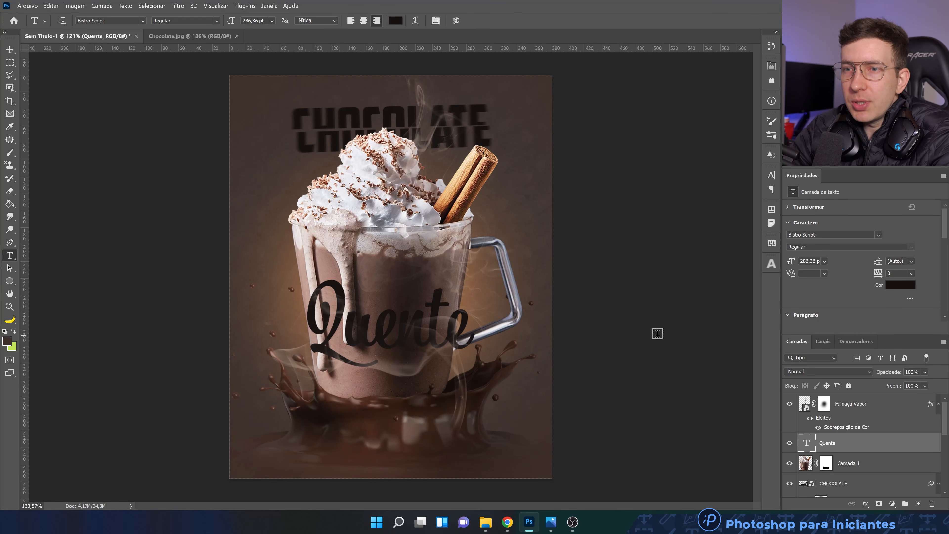
Scale the Quente text to about 119%, rotate it by about -1.44° and position it across the mug's lower half
key("ctrl+t")
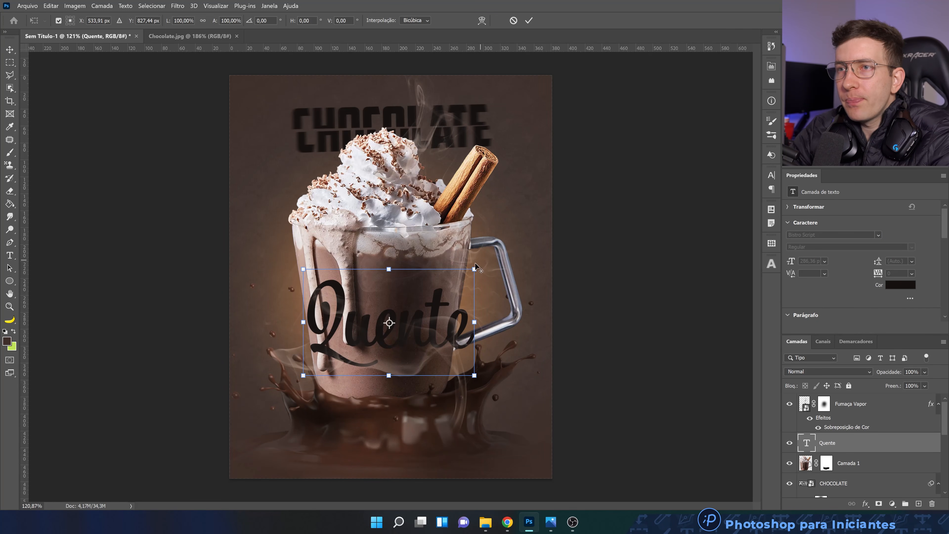
left_click_drag(475, 267, 502, 255)
left_click_drag(454, 292, 453, 295)
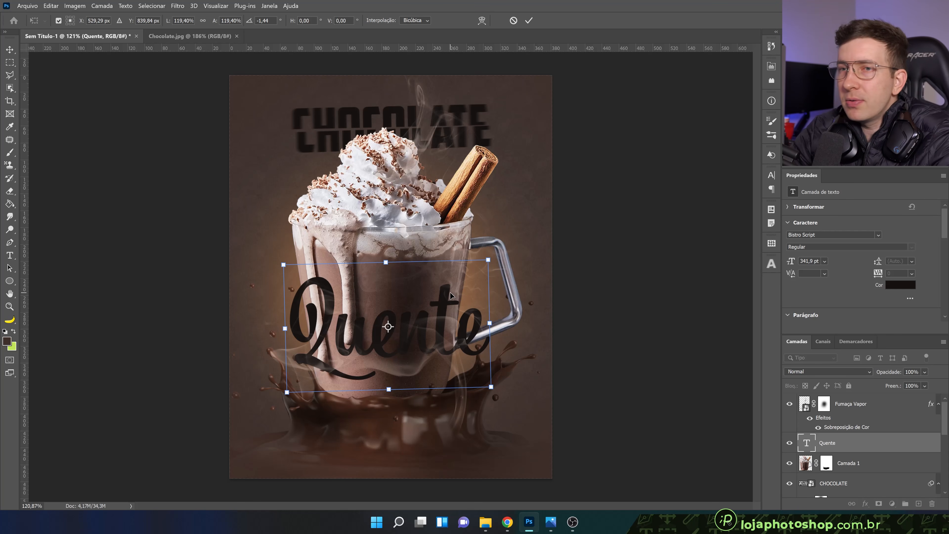
left_click_drag(450, 292, 439, 307)
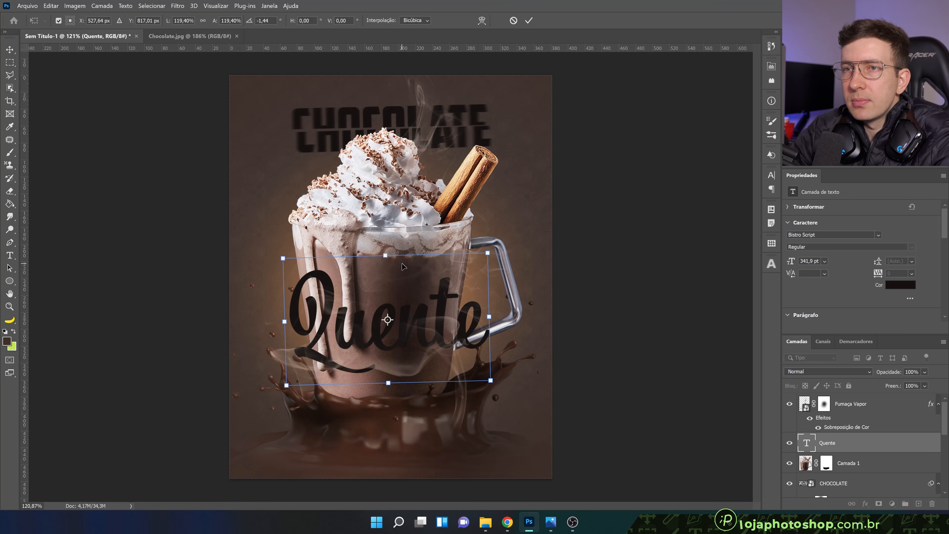
left_click(529, 20)
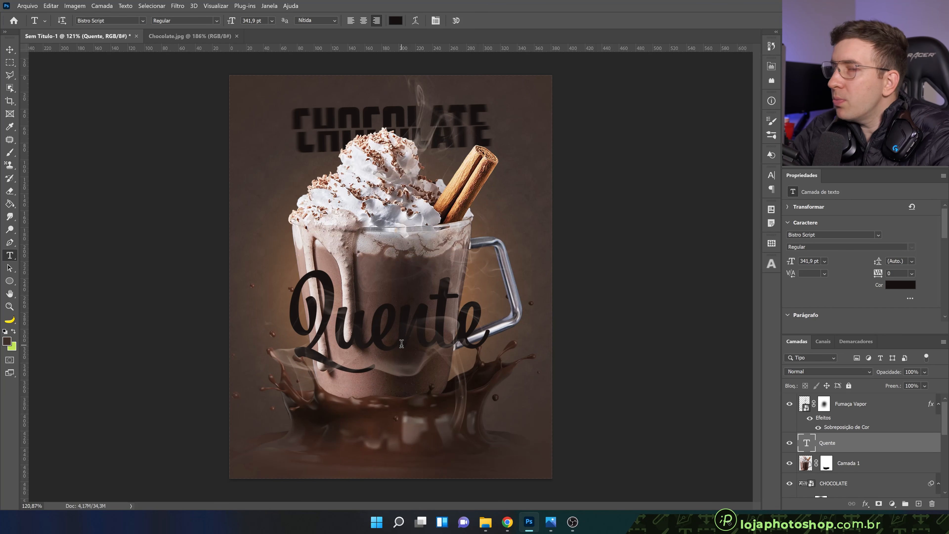
Add a Gradient Overlay to the Quente text layer and restore the effect's default settings
double_click(864, 445)
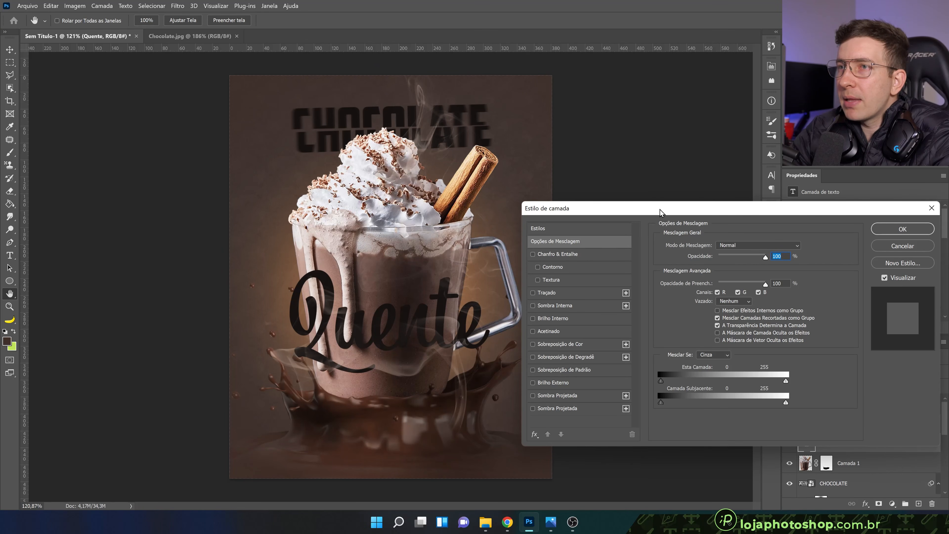
left_click_drag(660, 212, 665, 220)
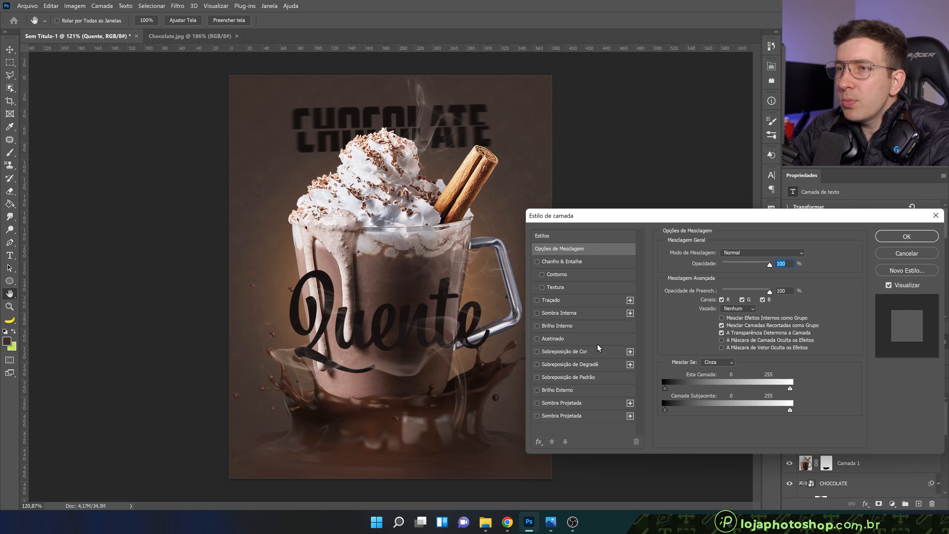
left_click(594, 364)
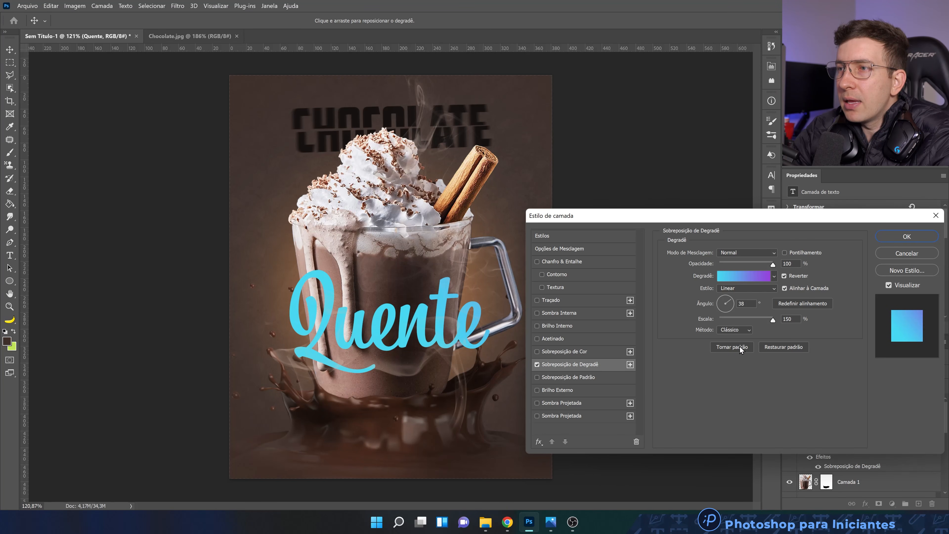
left_click(773, 346)
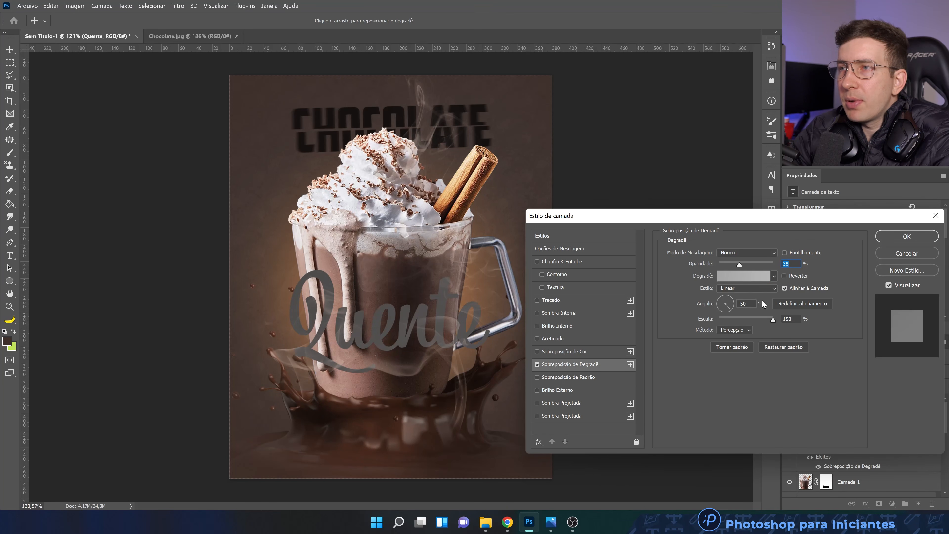
Set the colour stop at 0% of the overlay gradient to the orange e46d33
left_click(744, 278)
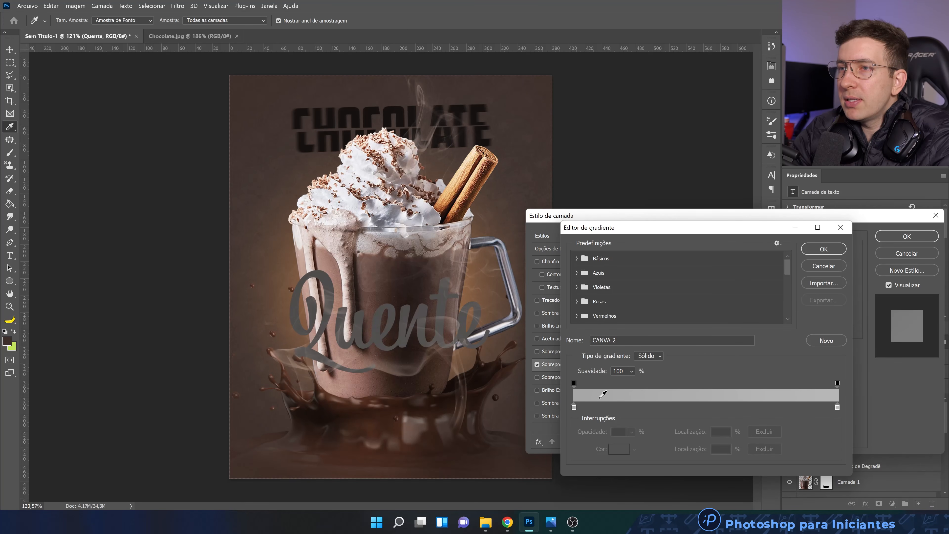
left_click(574, 408)
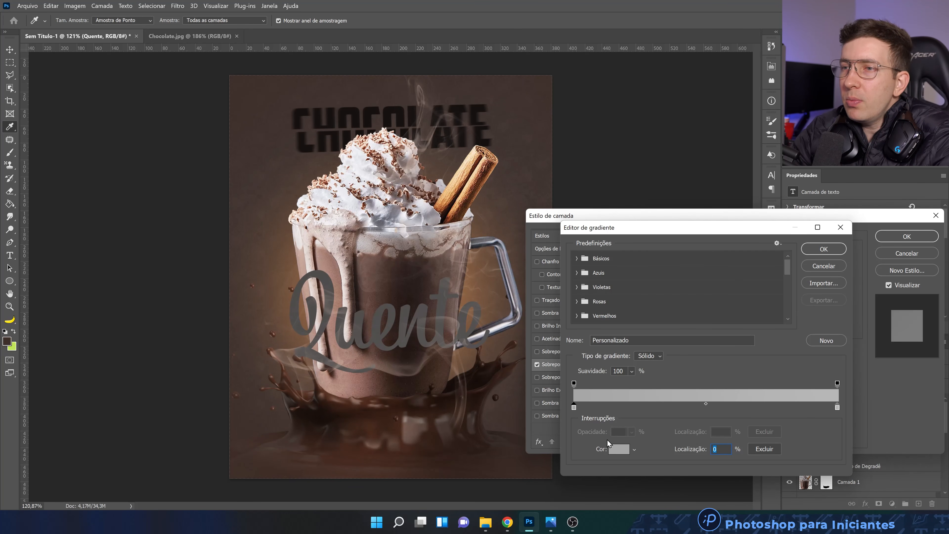
left_click(616, 448)
left_click_drag(706, 417, 704, 422)
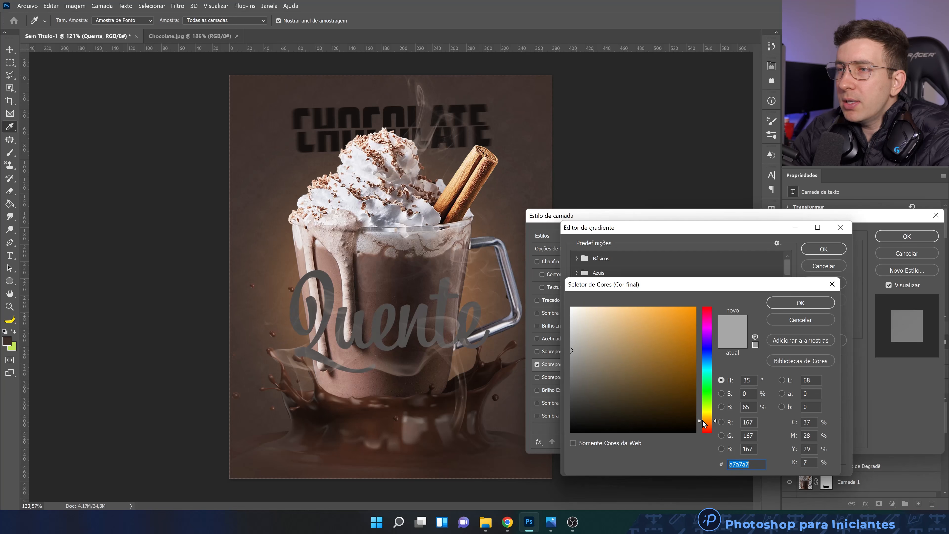
left_click_drag(644, 371, 659, 335)
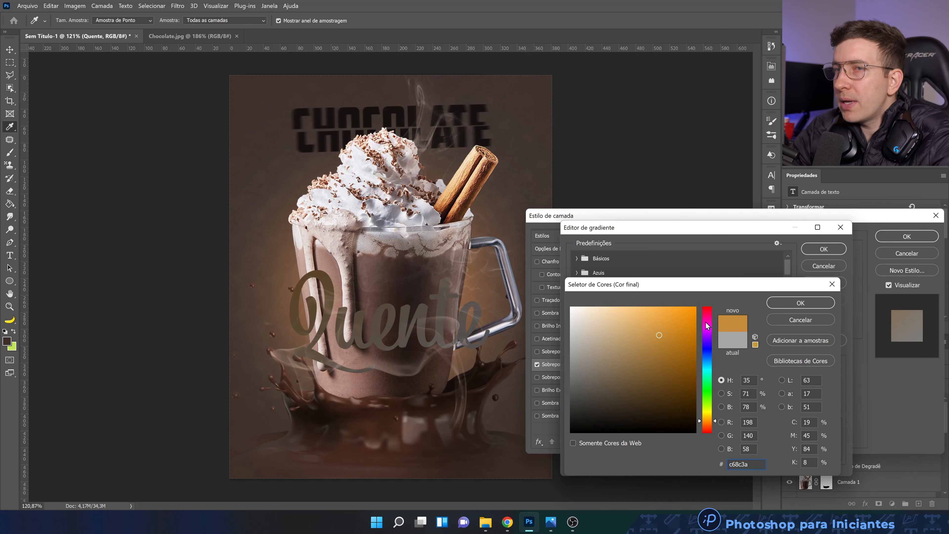
left_click_drag(708, 420, 707, 426)
left_click_drag(662, 337, 669, 319)
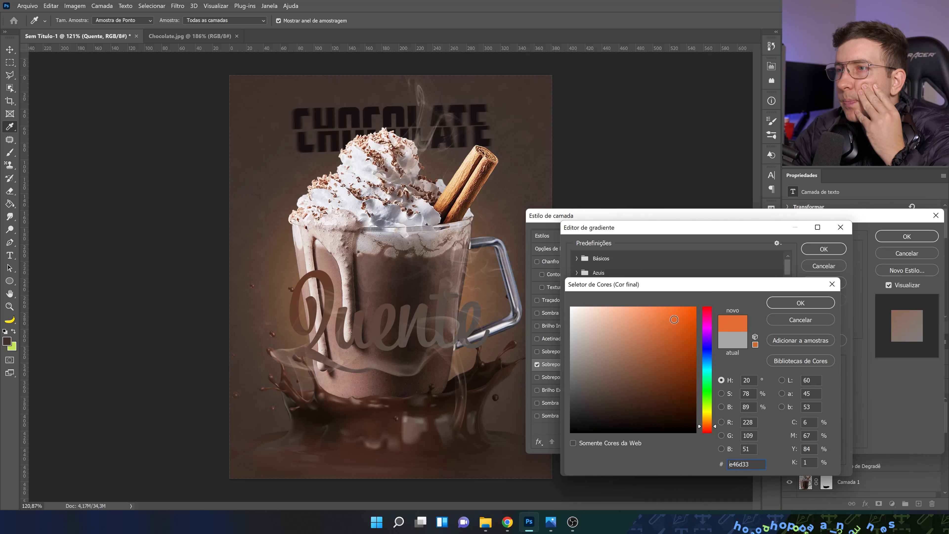
left_click(785, 303)
Set the gradient's colour stop at 100% to a light orange and accept the edited gradient
left_click(838, 407)
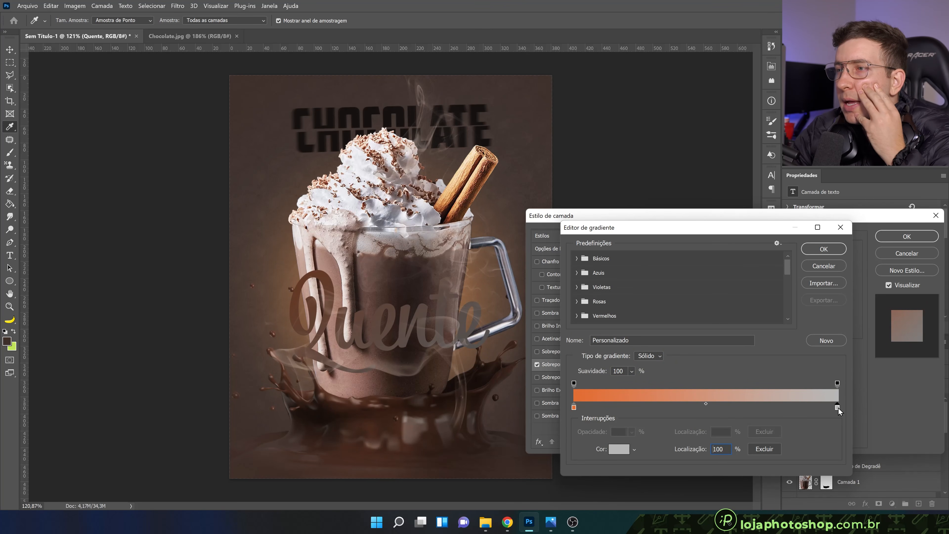
left_click(627, 452)
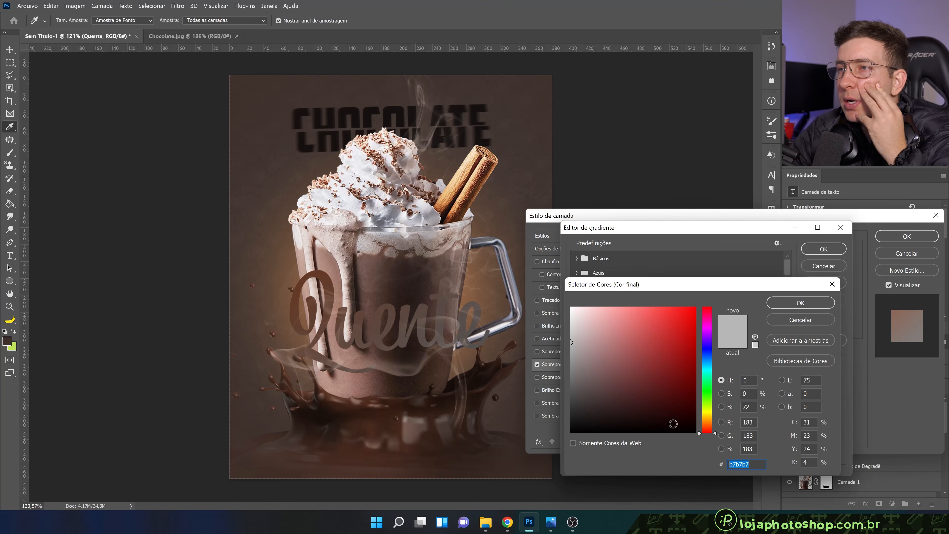
left_click_drag(706, 428, 701, 412)
left_click_drag(646, 320, 644, 313)
left_click(790, 300)
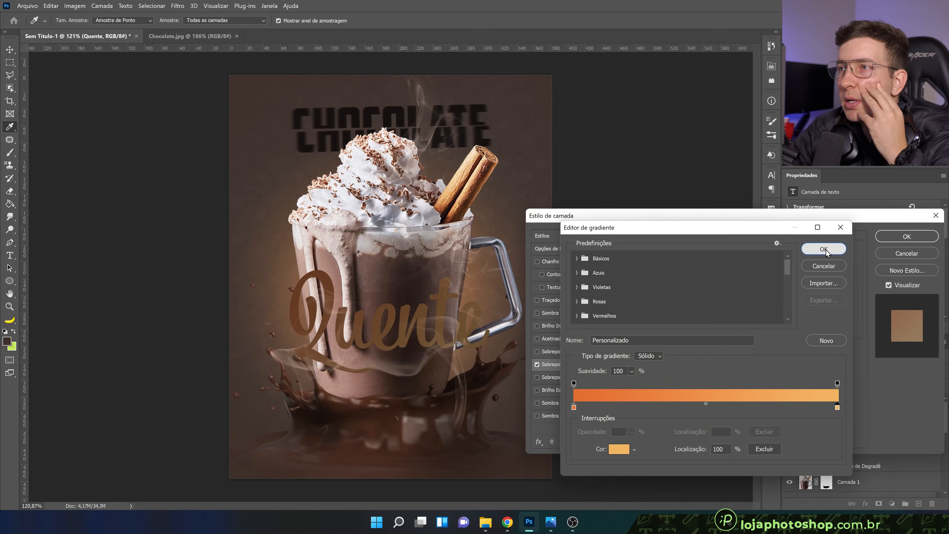
left_click(824, 249)
Set the Gradient Overlay's opacity to 100% and shift the gradient slightly across the Quente text
left_click_drag(758, 265, 780, 265)
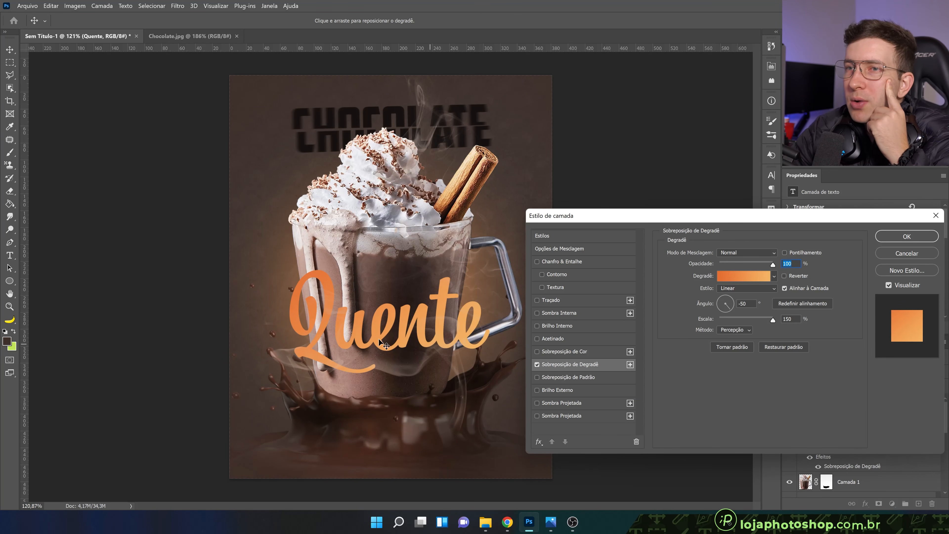
left_click(413, 339)
mouse_move(375, 324)
left_mouse_down()
mouse_move(439, 329)
mouse_move(375, 324)
mouse_move(393, 325)
left_mouse_up()
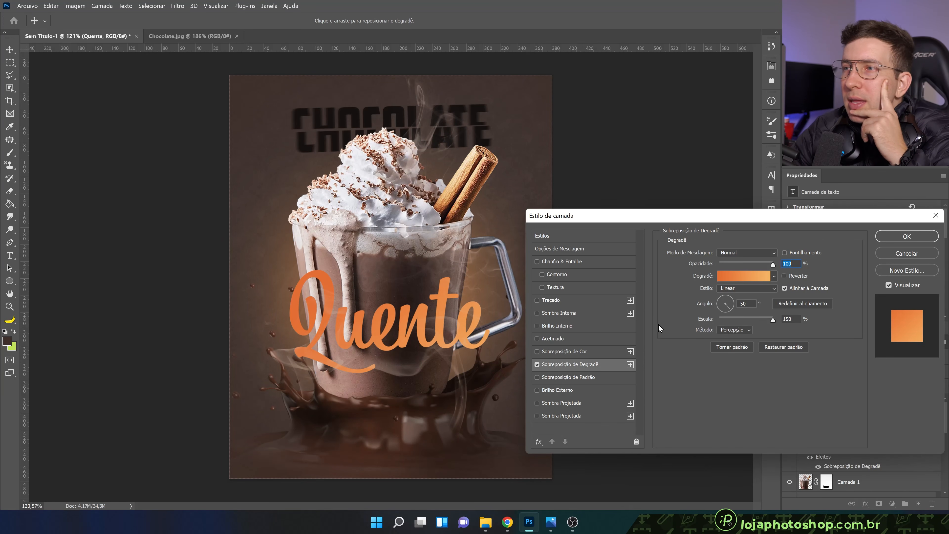
Set the Gradient Overlay's angle to 85°
left_click(727, 300)
left_click(727, 300)
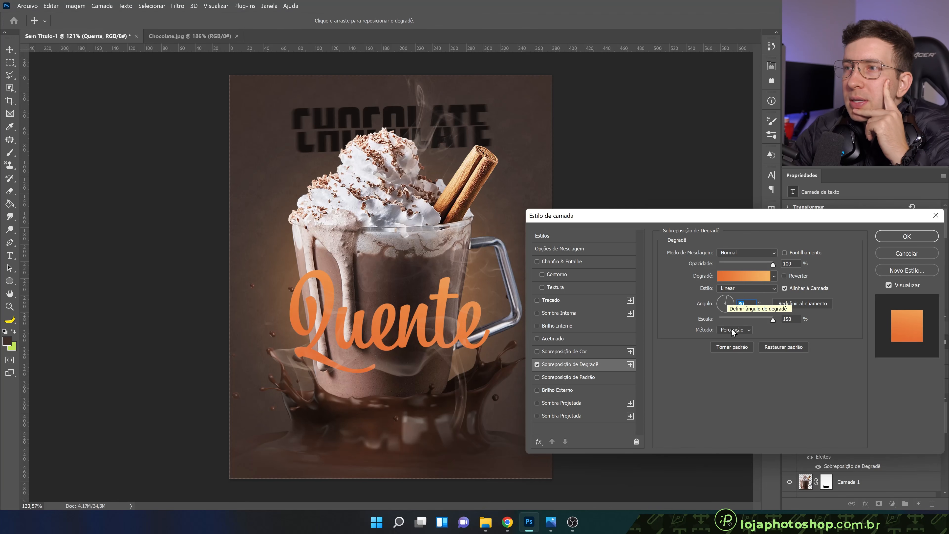
left_click(726, 299)
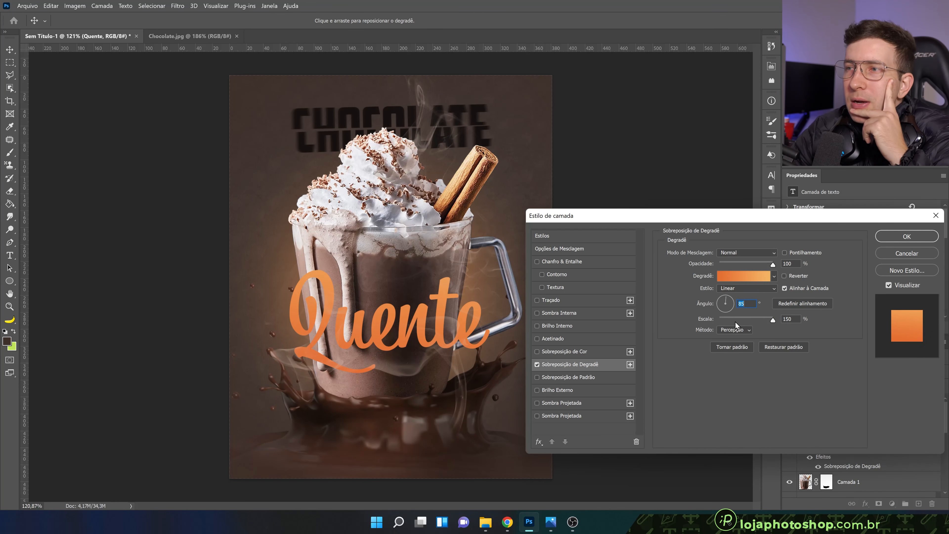
Set the Gradient Overlay's scale to 60% and shift the gradient slightly downward across the Quente text
left_click_drag(753, 317, 743, 318)
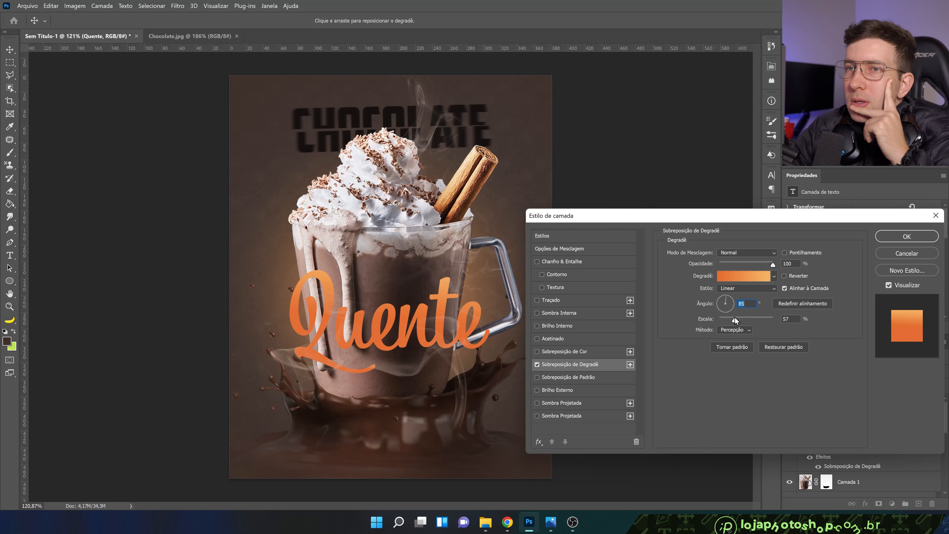
left_click_drag(735, 317, 735, 317)
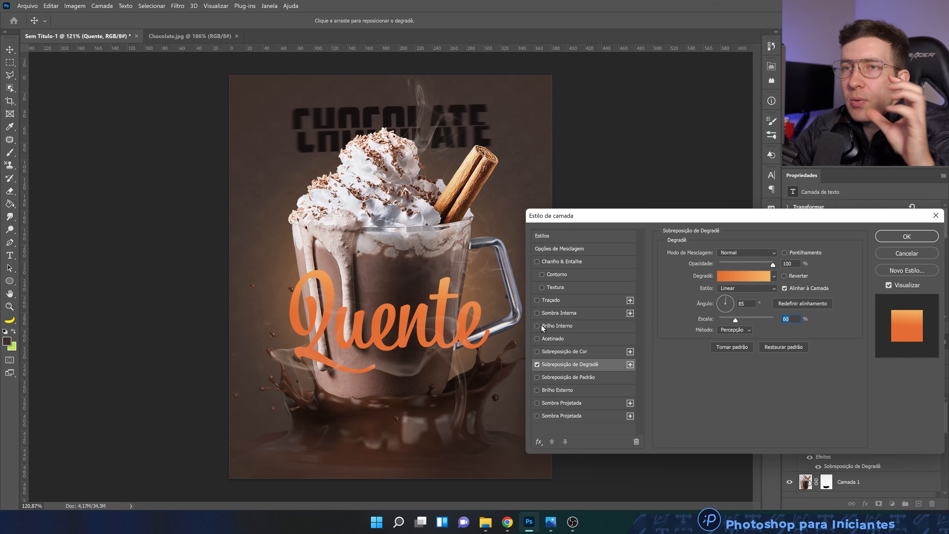
left_click_drag(420, 309, 419, 316)
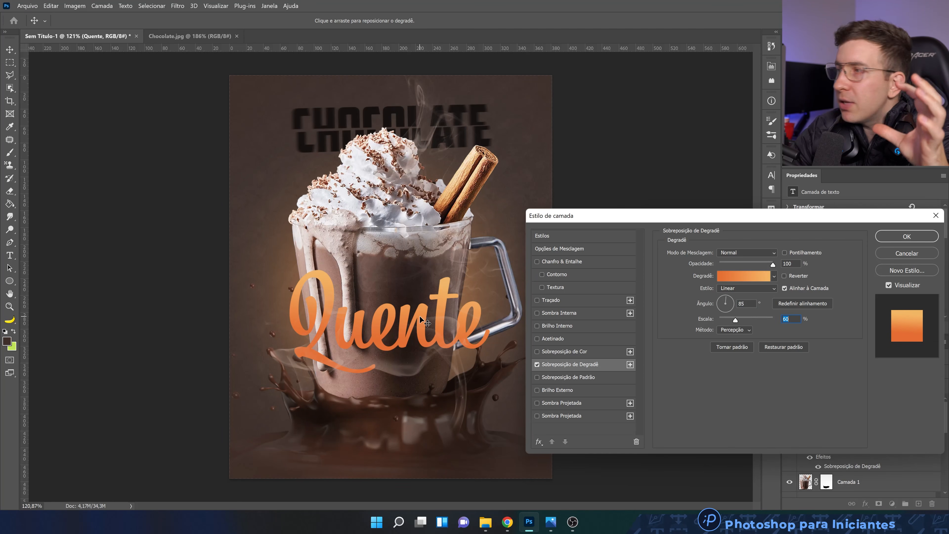
Set the overlay gradient's colour stop at 0% to the stronger orange f3602d and accept the edited gradient
left_click(736, 276)
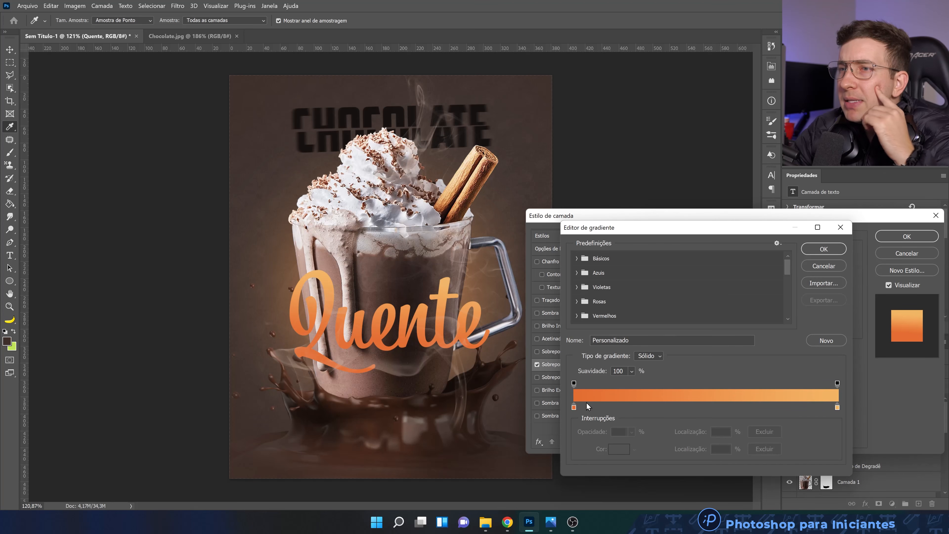
left_click(574, 408)
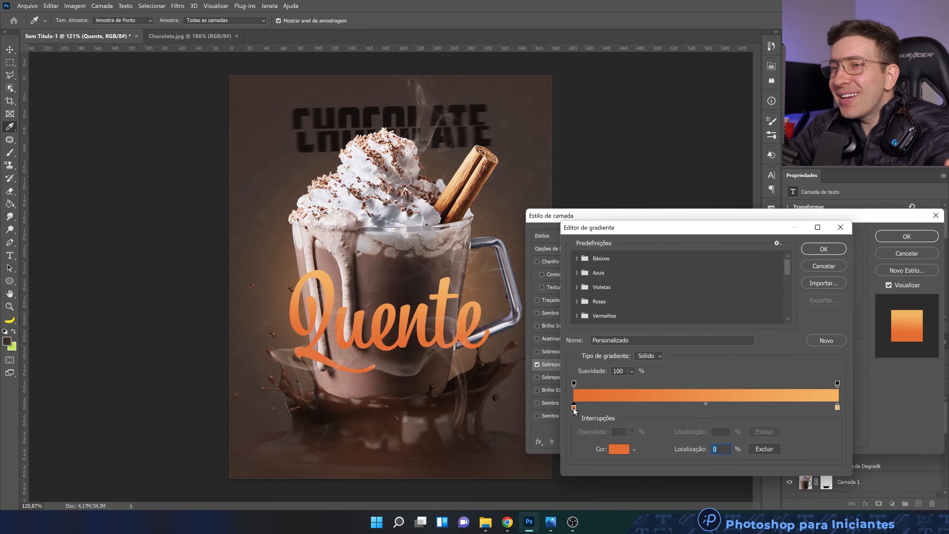
left_click(611, 447)
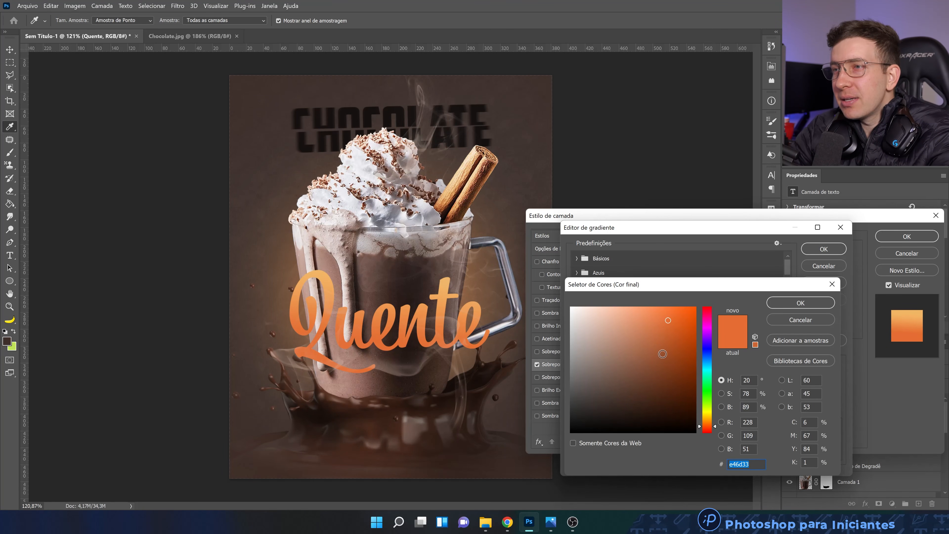
left_click(714, 428)
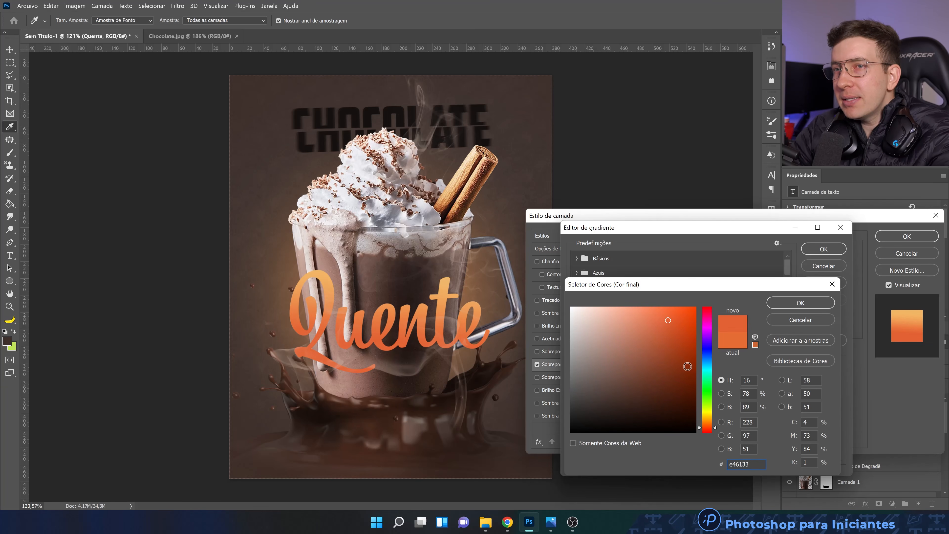
left_click(676, 313)
left_click(676, 312)
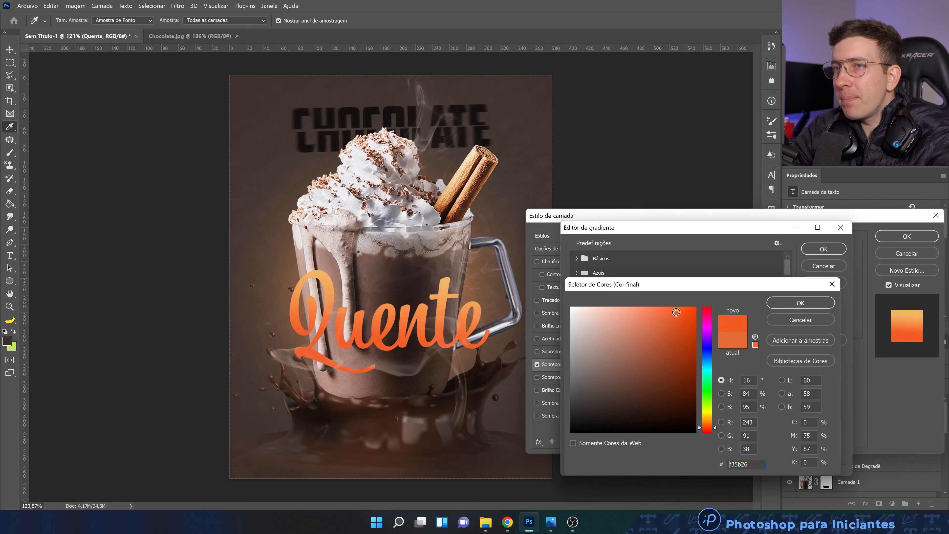
left_click(673, 313)
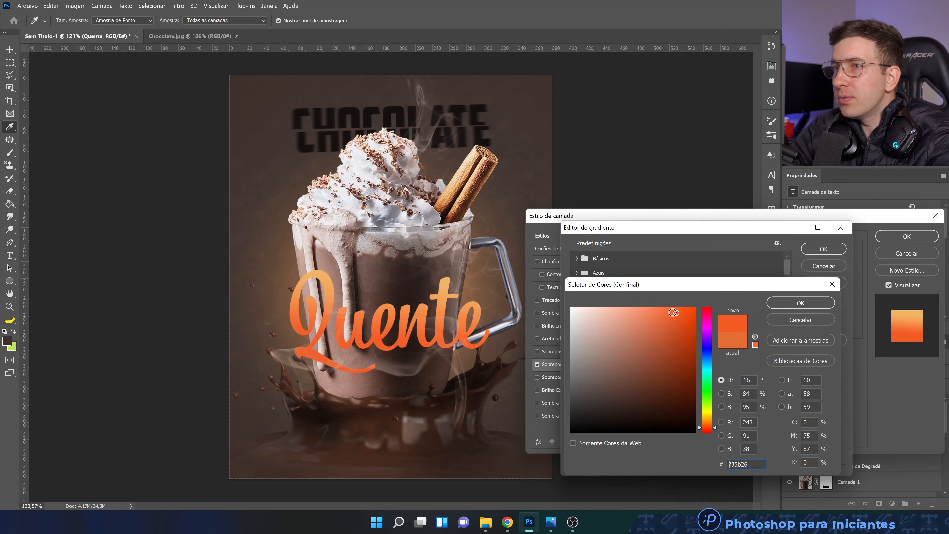
left_click(783, 304)
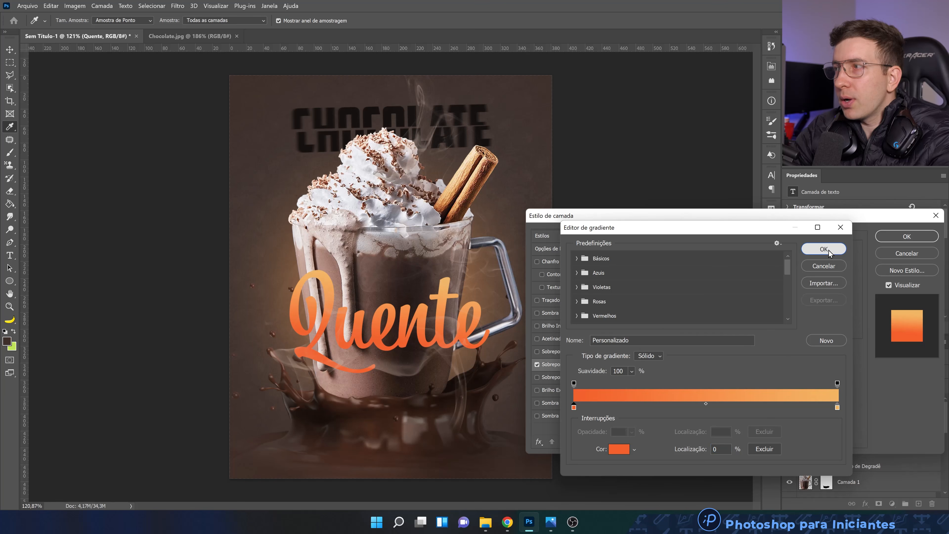
left_click(828, 250)
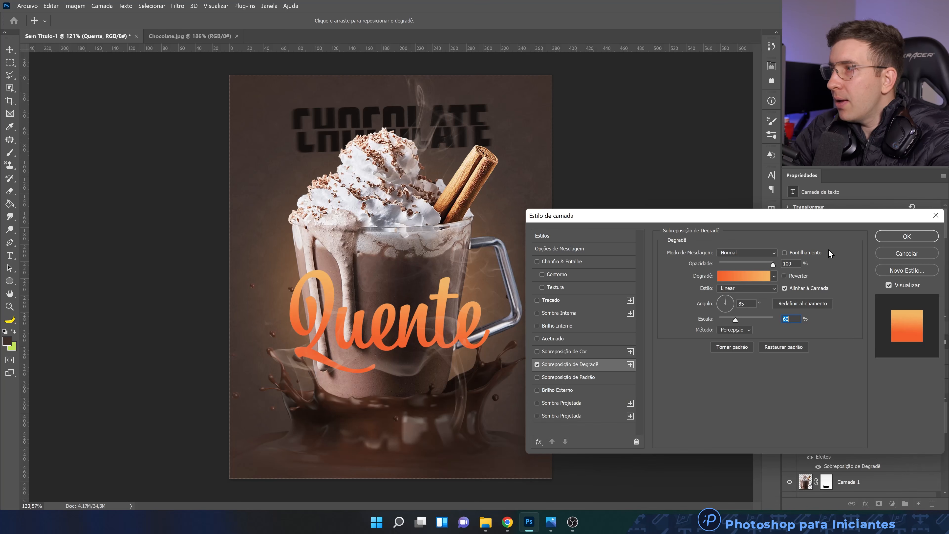
Add an Inner Shadow effect to the Quente text and apply the layer style
left_click(570, 315)
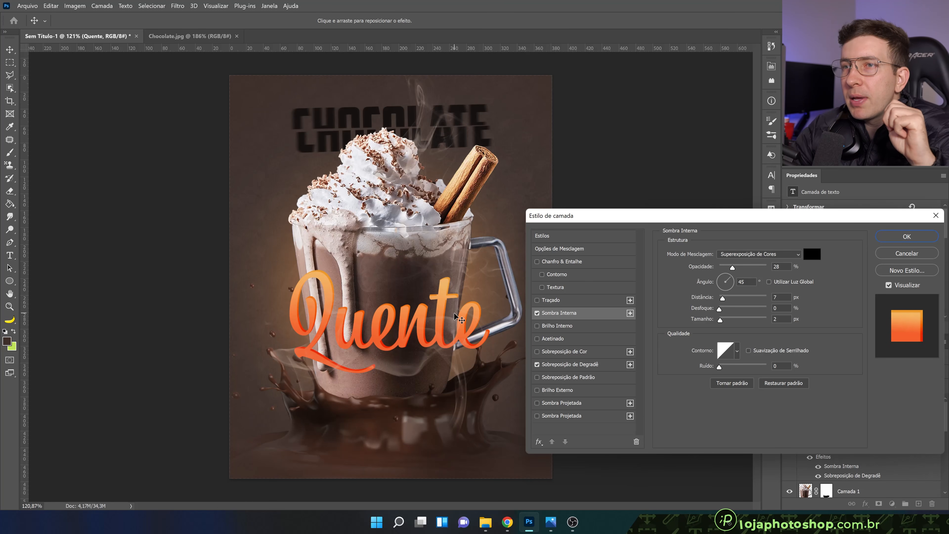
key("ctrl+plus")
key("ctrl+plus")
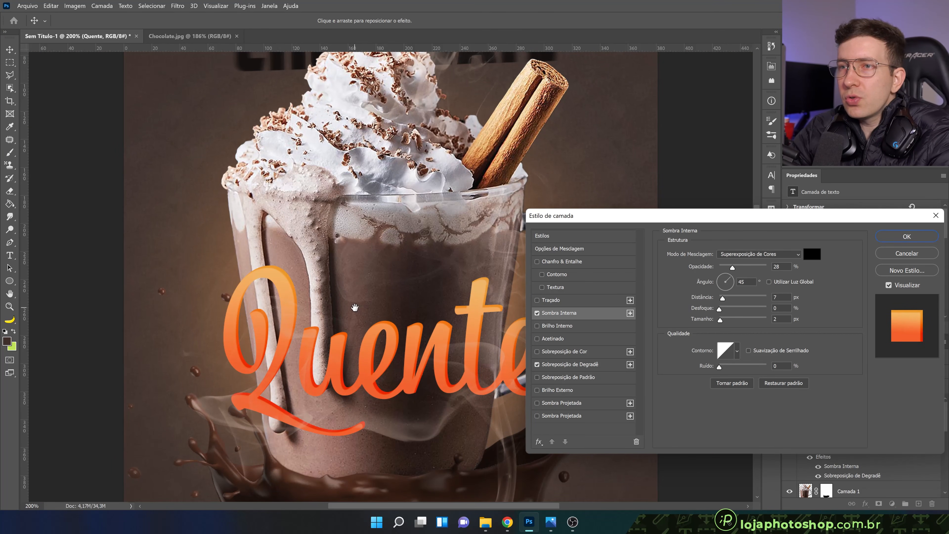
key("Return")
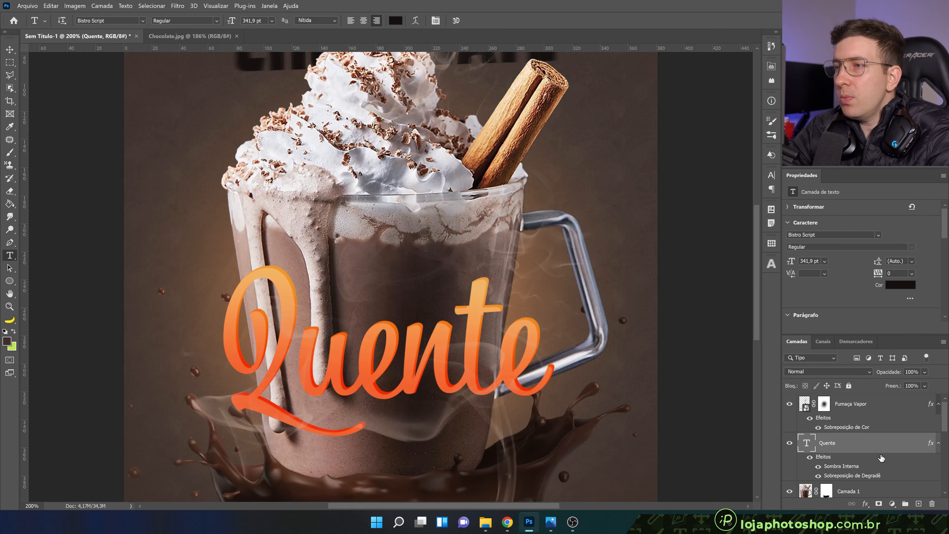
Edit the Quente text's Inner Shadow to an angle of -90°, a distance of 5 px and an opacity of 40%
double_click(892, 475)
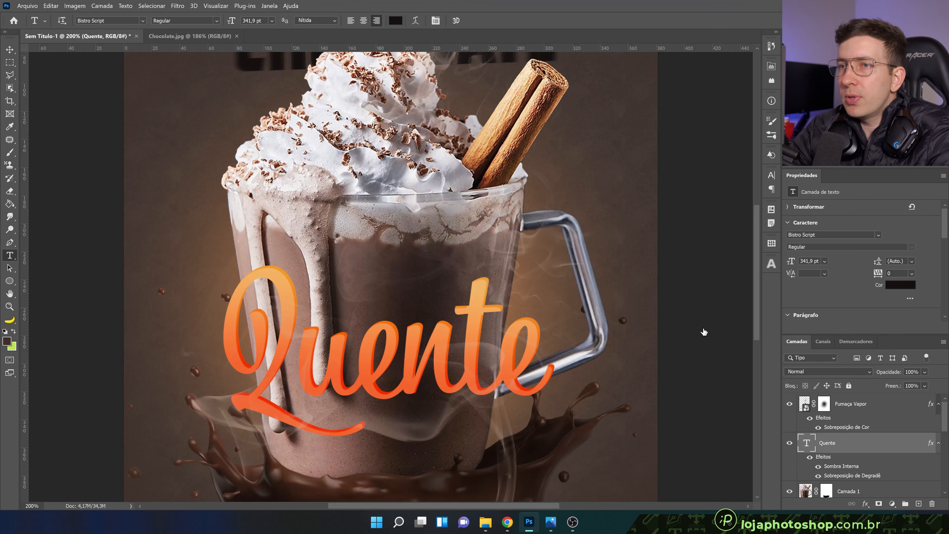
left_click_drag(450, 353, 358, 341)
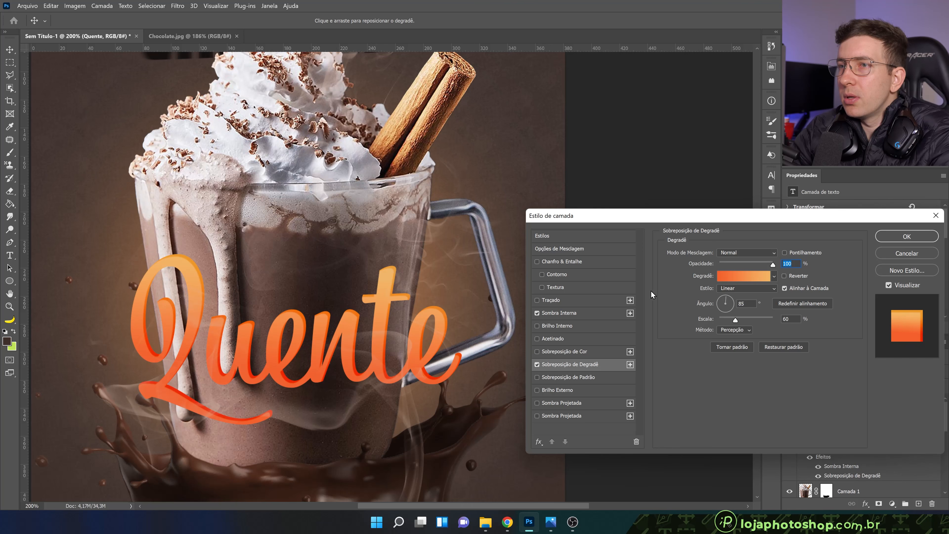
left_click(592, 313)
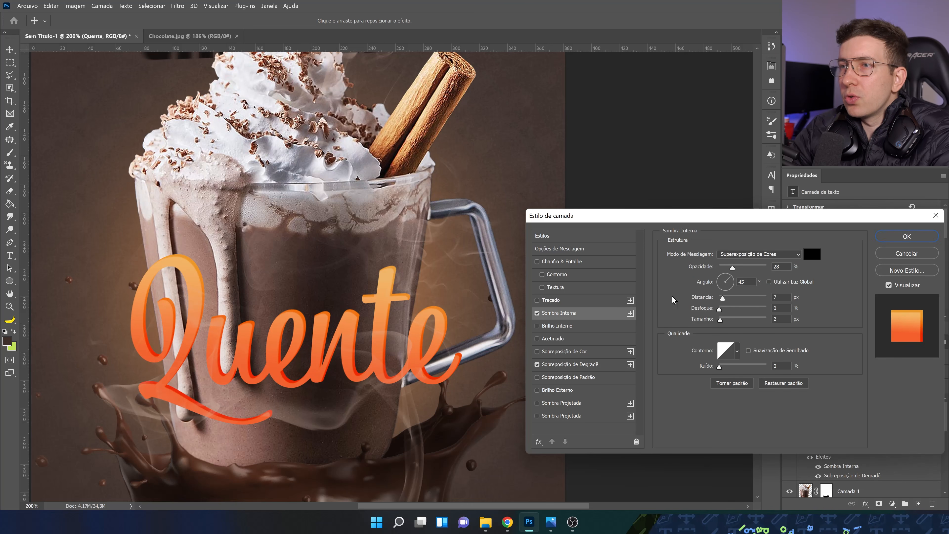
left_click(725, 289)
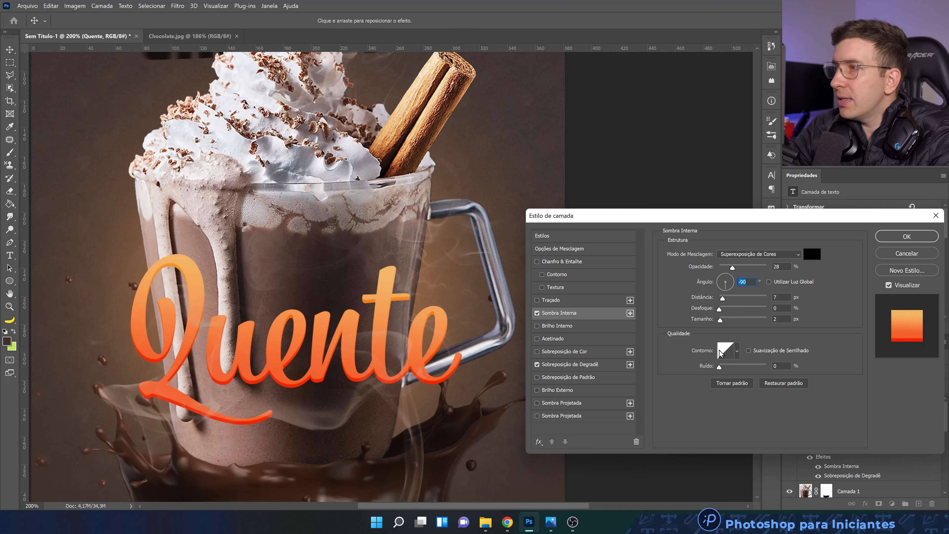
left_click(721, 299)
left_click_drag(720, 299, 722, 299)
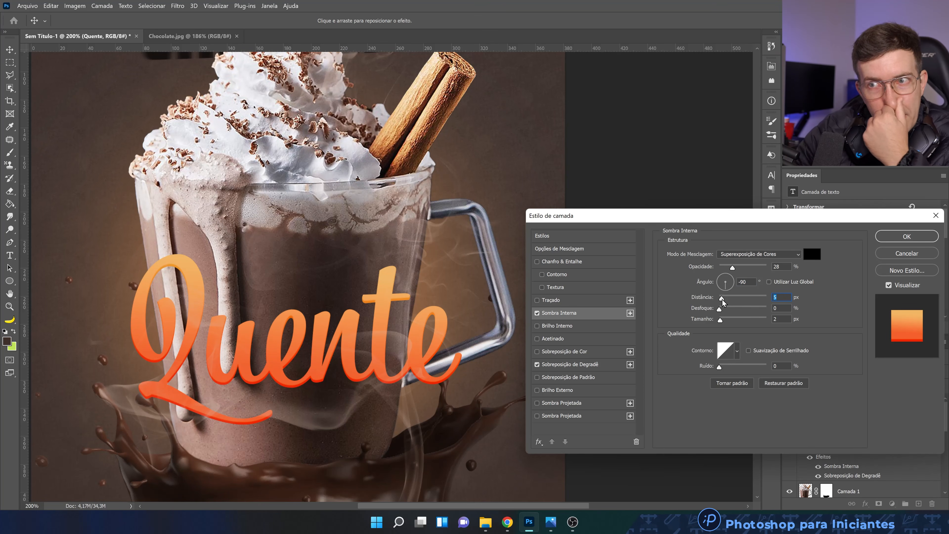
left_click(730, 266)
mouse_move(730, 266)
left_mouse_down()
mouse_move(751, 266)
mouse_move(738, 266)
left_mouse_up()
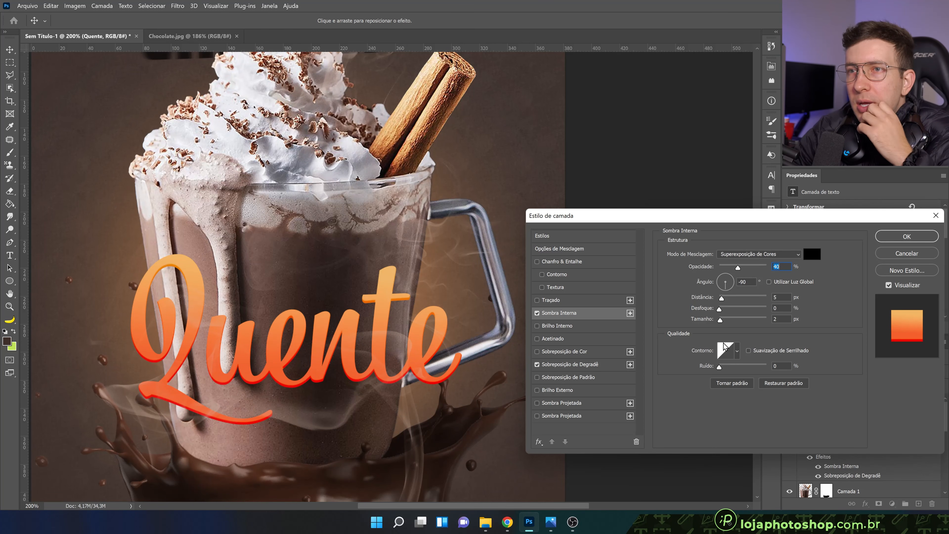
Add an Outer Glow to the Quente text and set its colour to the light orange efb379
left_click(595, 390)
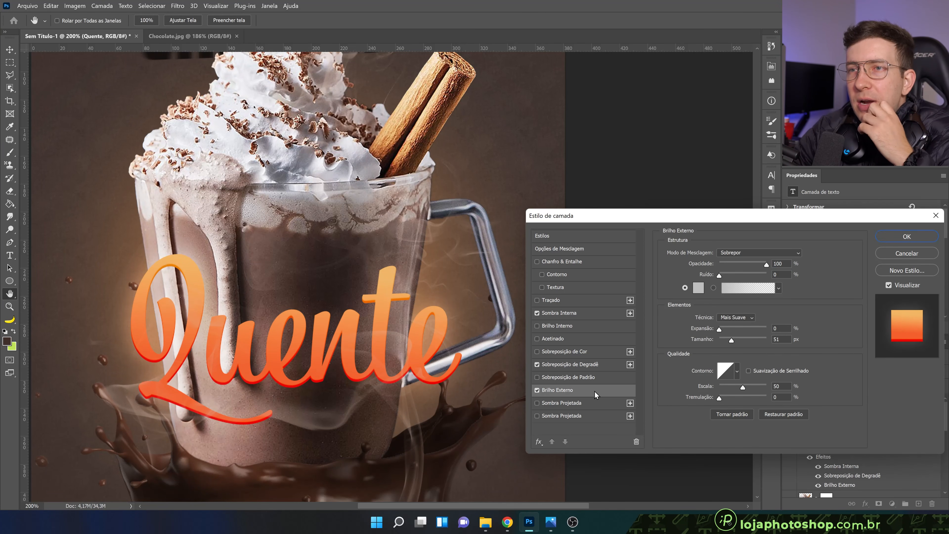
left_click(697, 288)
left_click(707, 418)
left_click_drag(706, 418, 707, 422)
left_click(635, 314)
left_click_drag(634, 315, 632, 314)
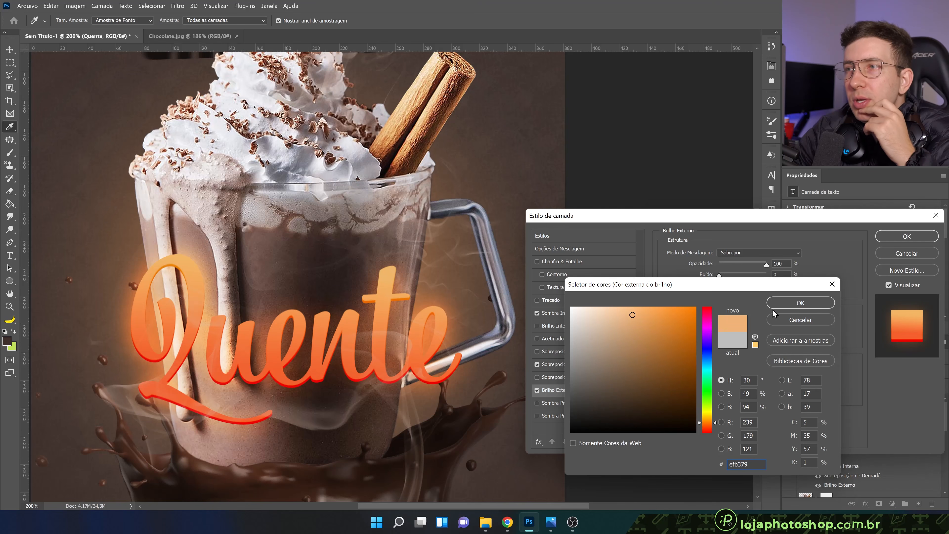
left_click(807, 303)
Try the blend modes Luz Indireta, Luz Direta and Luz Brilhante on the Outer Glow
left_click(752, 254)
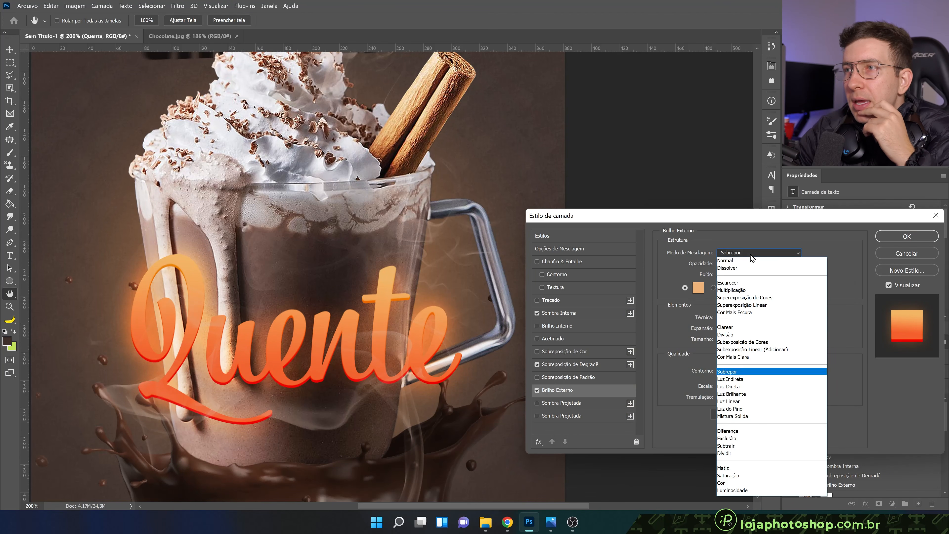
left_click(746, 379)
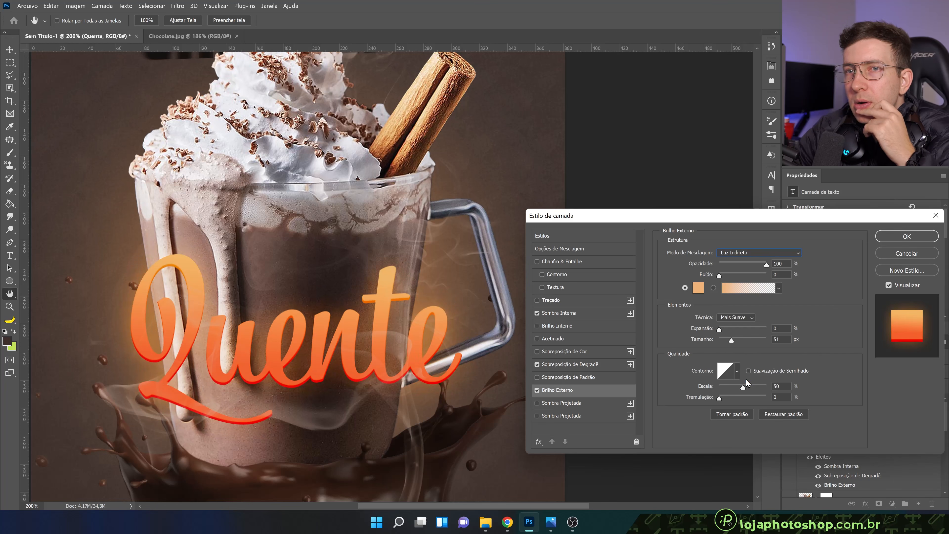
scroll(758, 251, "down", 1)
left_click(757, 251)
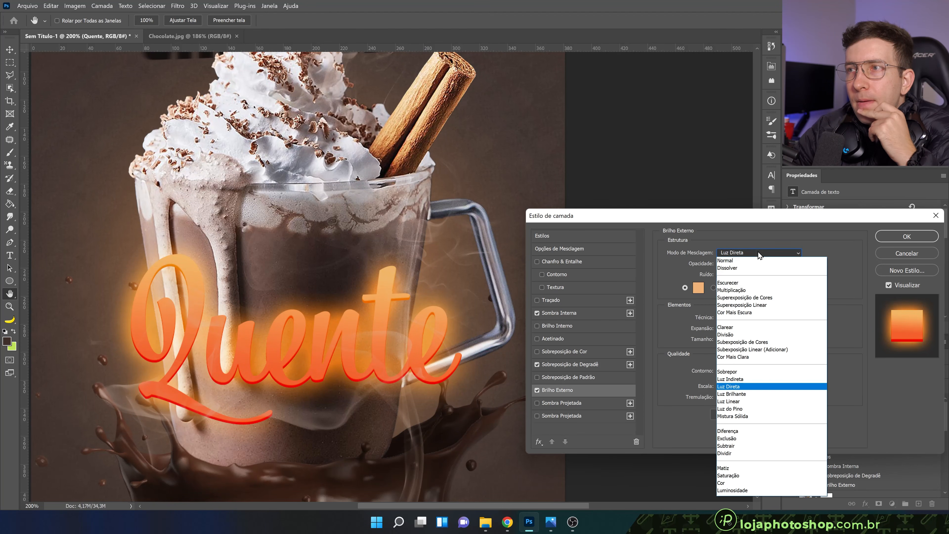
left_click(751, 395)
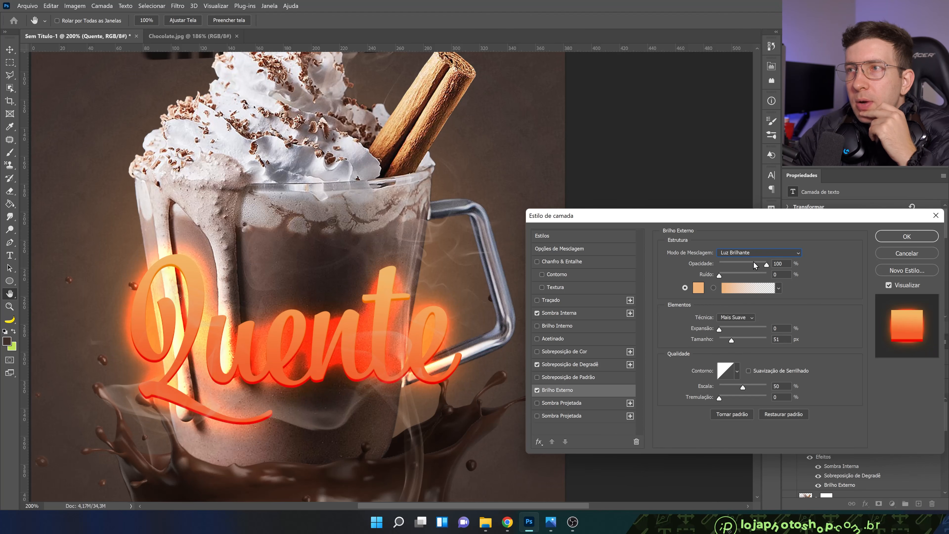
Try an Outer Glow size of 95 px with the Sobrepor blend mode and 65% opacity
left_click_drag(737, 339, 740, 339)
left_click_drag(751, 266, 745, 265)
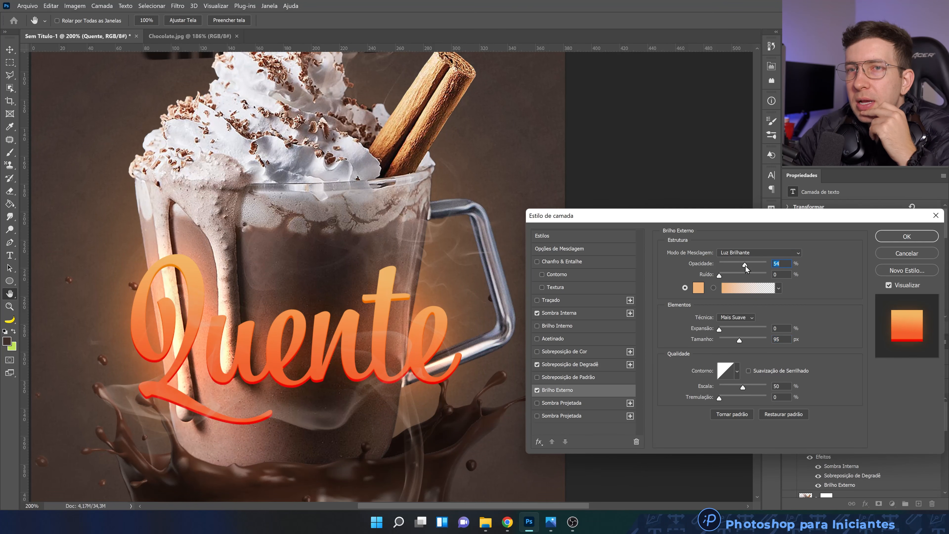
left_click(750, 253)
left_click(741, 369)
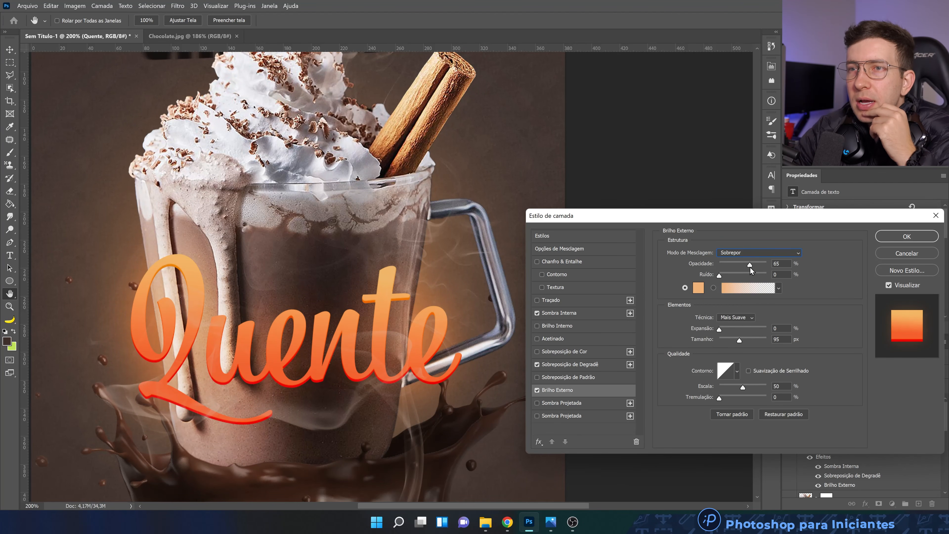
Set the Outer Glow's blend mode to Luz Brilhante, its size to 188 px and its opacity to 52%
left_click(756, 253)
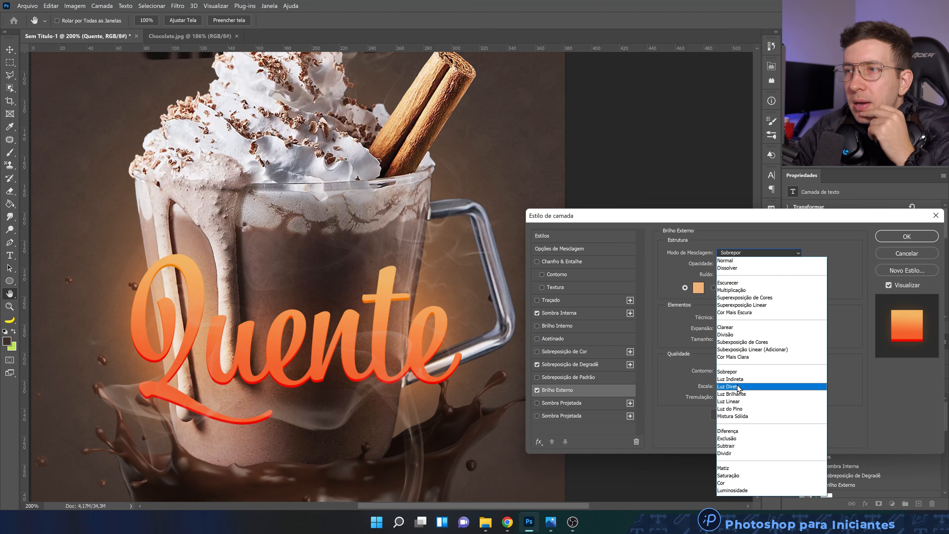
left_click(741, 392)
left_click_drag(739, 341, 756, 340)
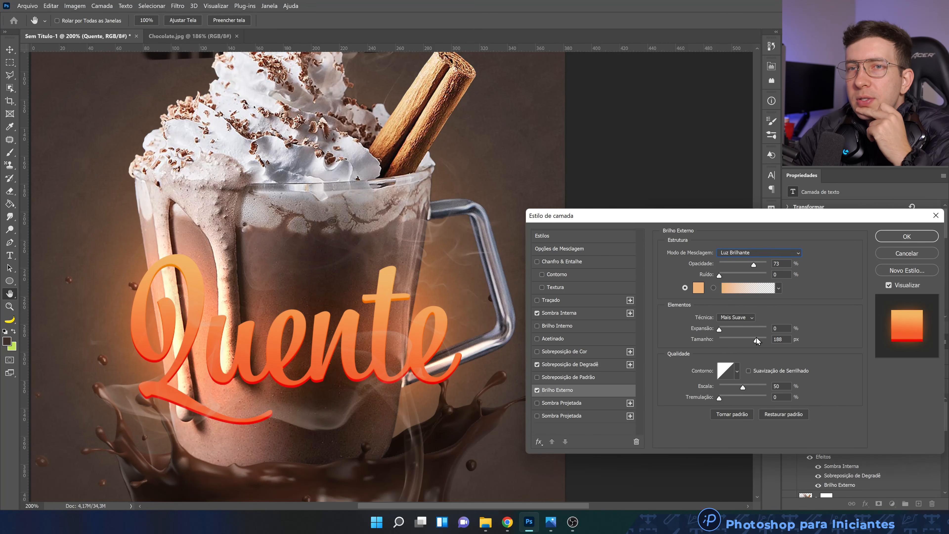
left_click_drag(753, 264, 743, 265)
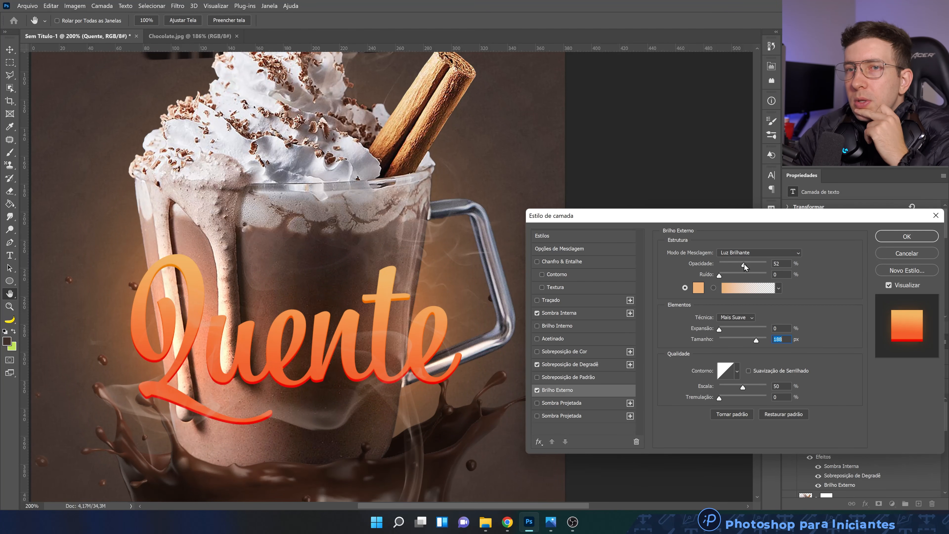
left_click(743, 263)
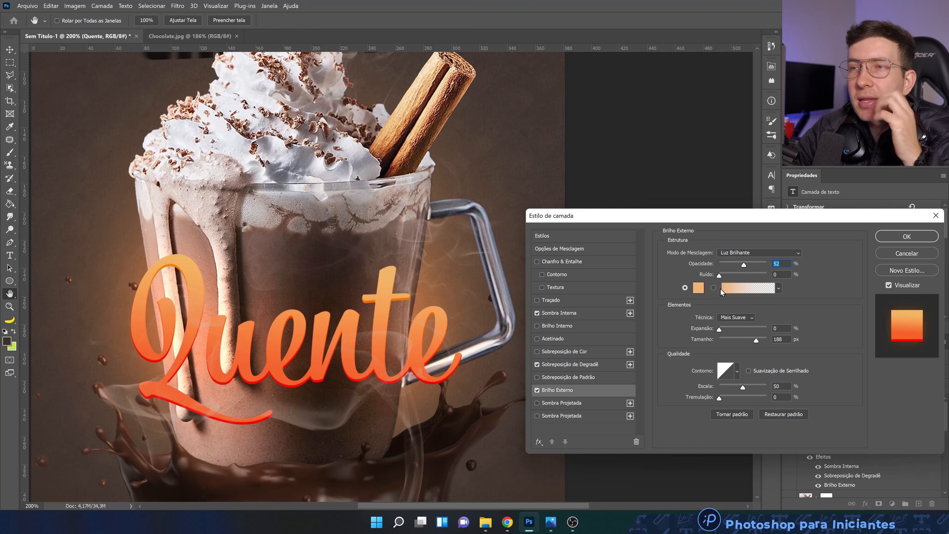
Compare the Quente text with and without its Outer Glow, leaving the effect enabled
left_click(538, 389)
left_click(538, 389)
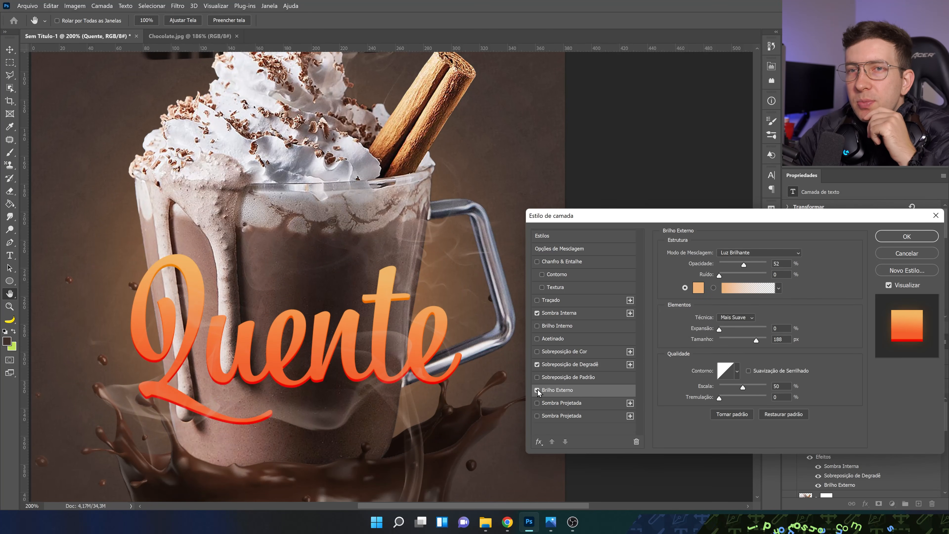
left_click(537, 388)
left_click(538, 389)
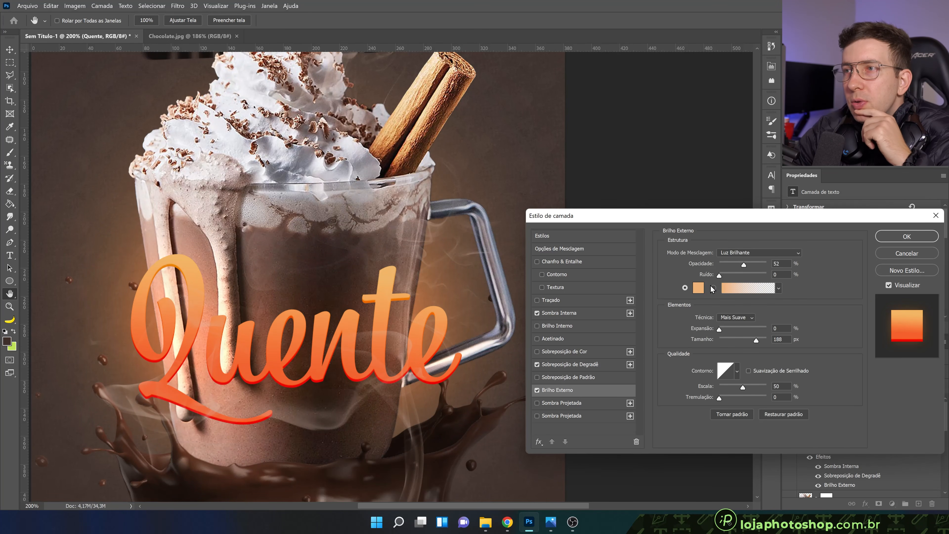
Review the Outer Glow's colour without changing it and apply the layer style to the Quente text
left_click(698, 288)
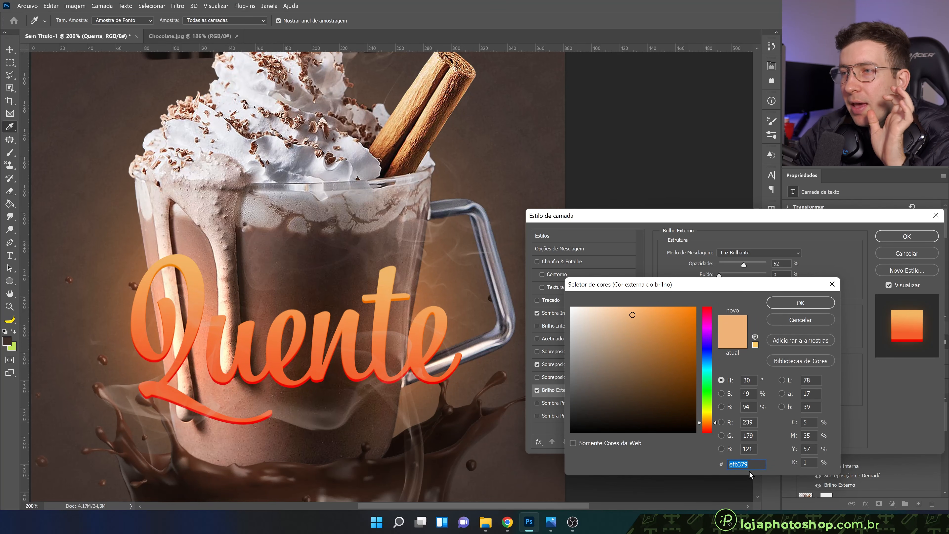
left_click(800, 303)
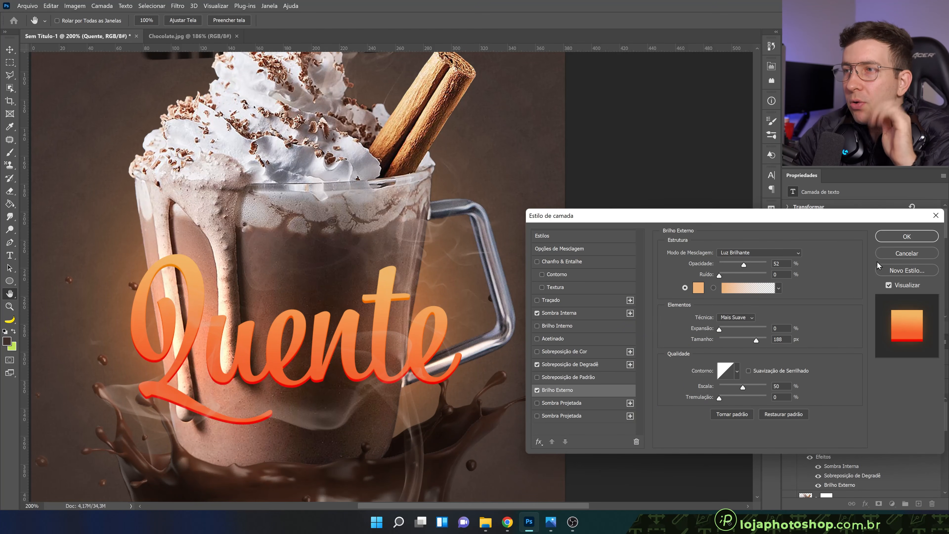
left_click(891, 236)
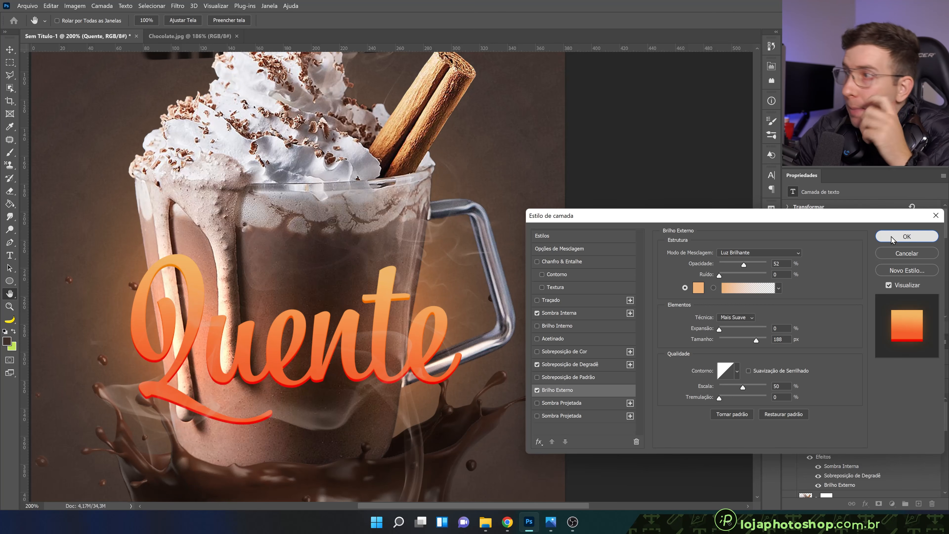
left_click(891, 237)
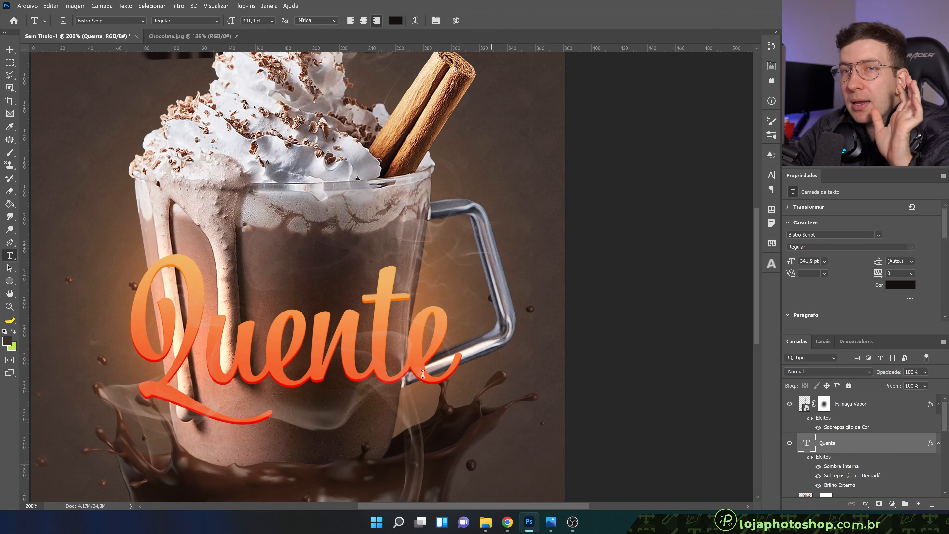
key("ctrl+0")
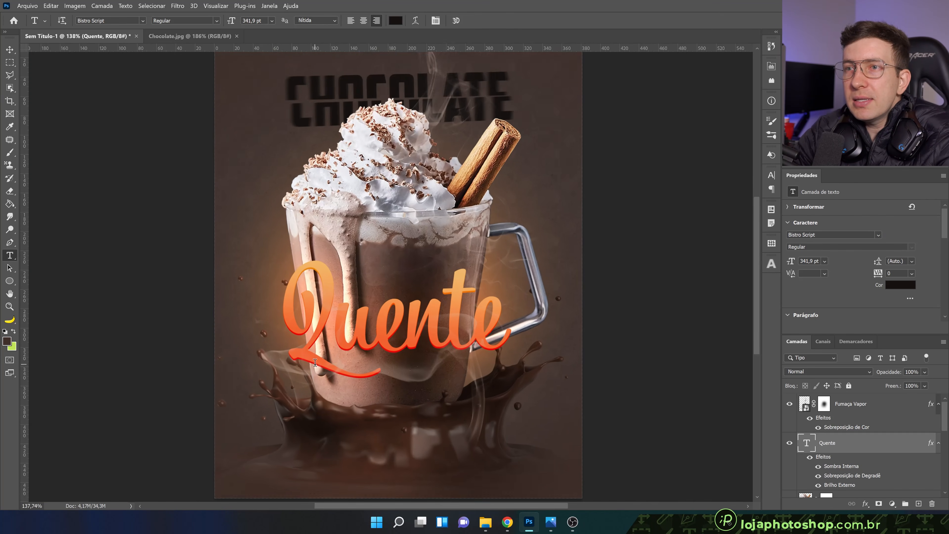
Lower the Quente layer's opacity to 48% and add a layer mask to it
scroll(363, 342, "up", 5)
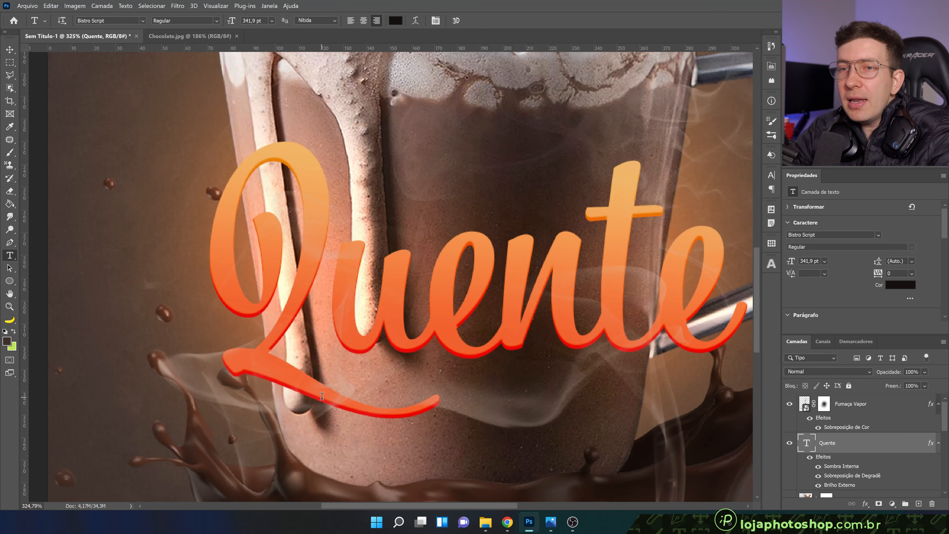
scroll(320, 397, "down", 3)
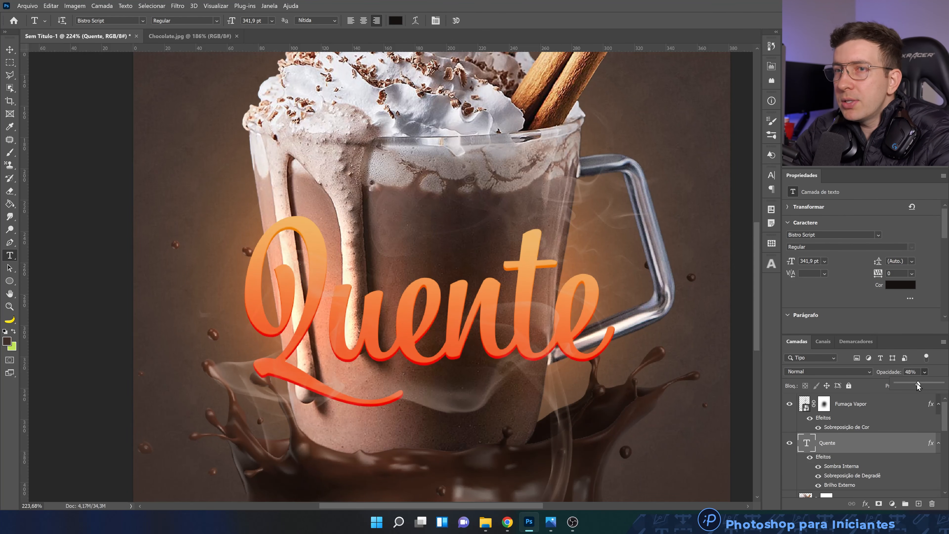
scroll(339, 410, "up", 4)
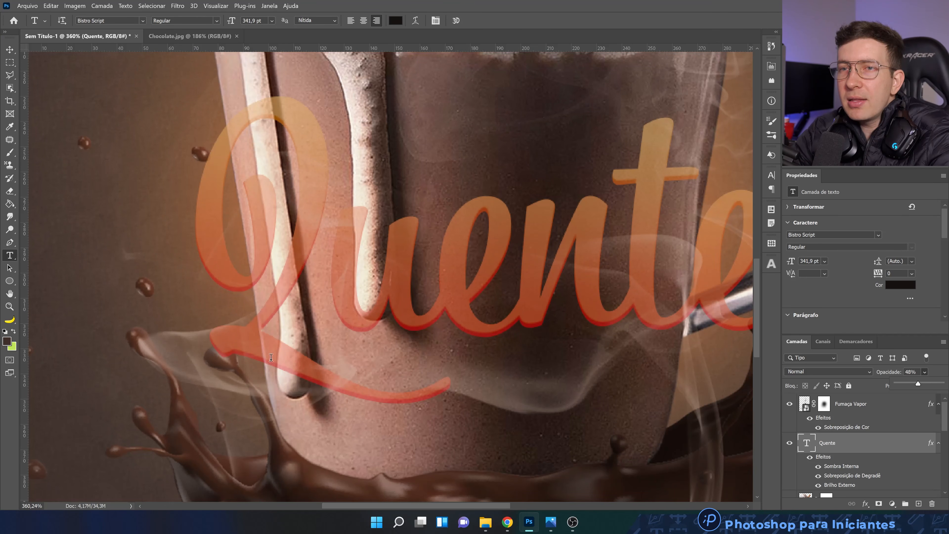
left_click_drag(446, 342, 296, 358)
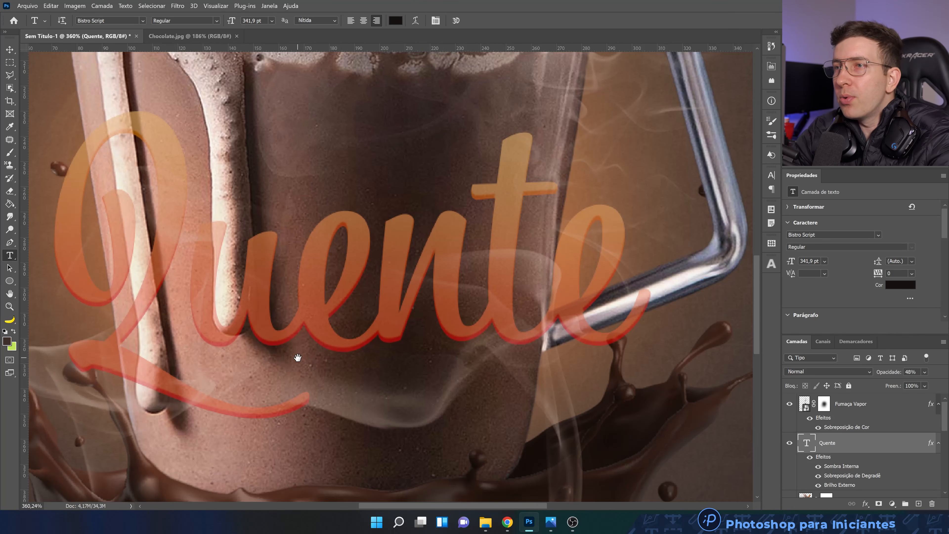
left_click_drag(466, 396, 579, 396)
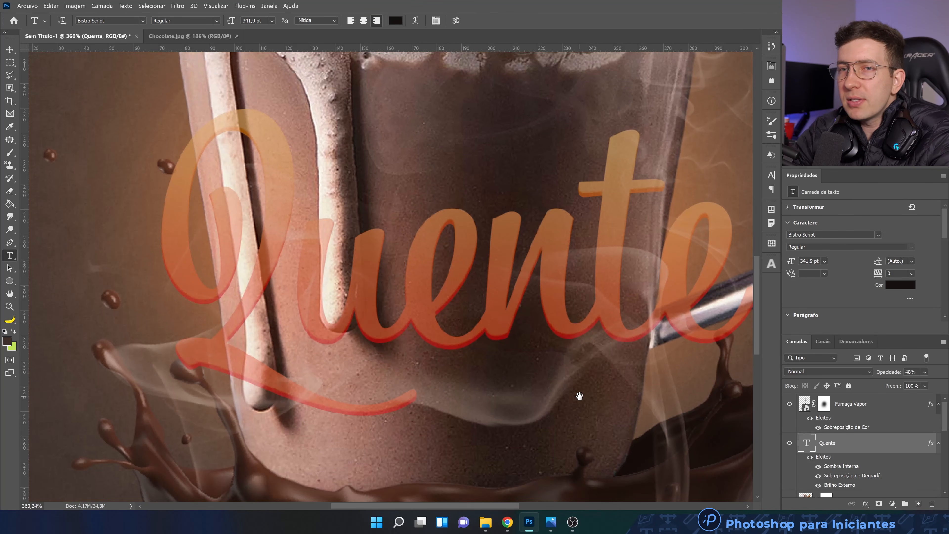
left_click(879, 504)
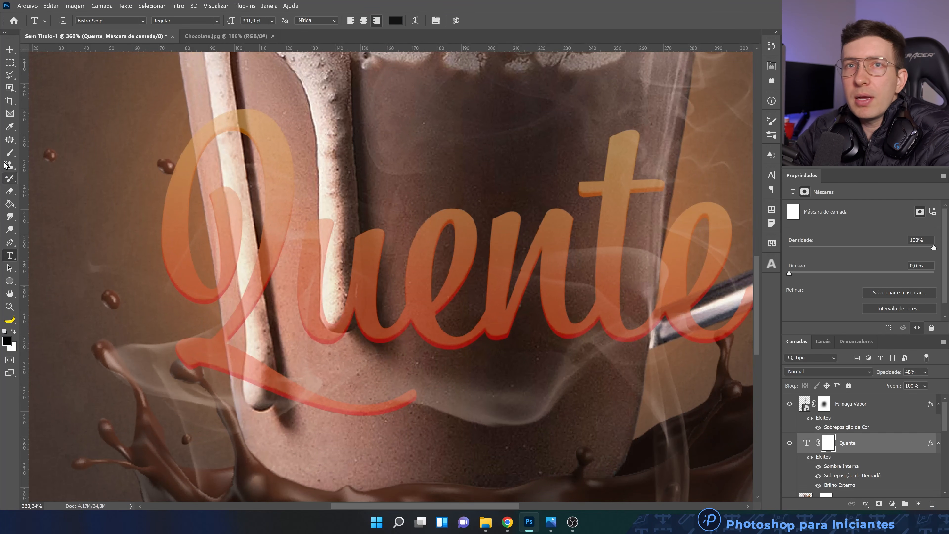
Set up a hard round brush (Redondo duro) at 19 px with 81% hardness for painting on the mask
left_click(12, 78)
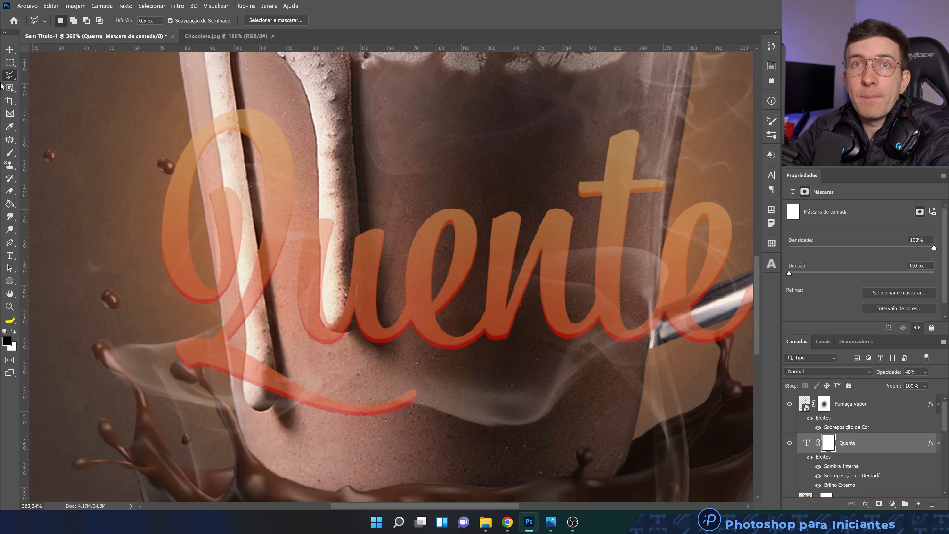
left_click(11, 152)
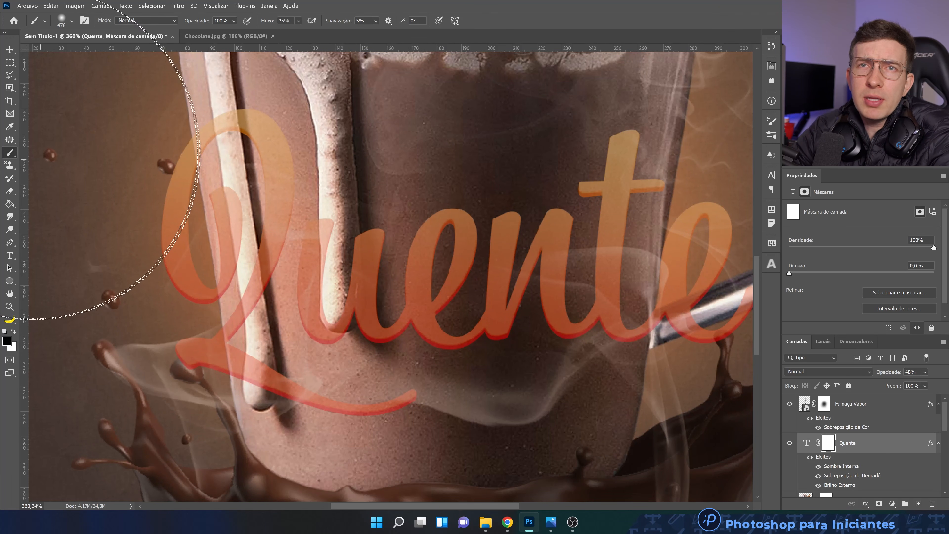
mouse_move(302, 268)
left_mouse_down()
mouse_move(22, 270)
mouse_move(205, 276)
left_mouse_up()
right_click(320, 270)
left_click(407, 138)
left_click_drag(418, 138, 421, 138)
key("Up")
key("Up")
key("Up")
key("Up")
key("Up")
left_click_drag(410, 116, 376, 117)
left_click(391, 118)
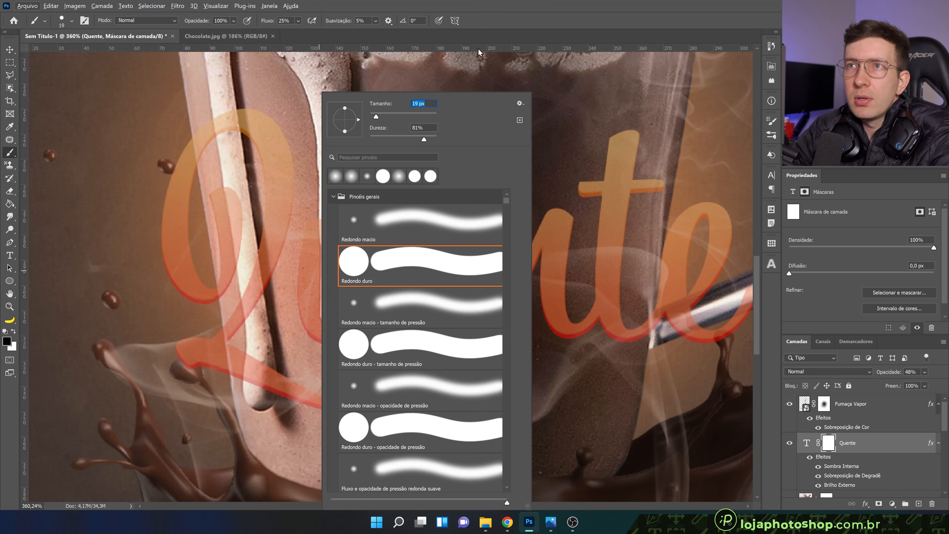
key("Return")
Reduce the brush size to 13 px and set the brush tip's spacing to 25%
scroll(270, 377, "up", 5)
scroll(267, 381, "up", 2)
scroll(244, 405, "down", 1)
left_click_drag(232, 373, 228, 373)
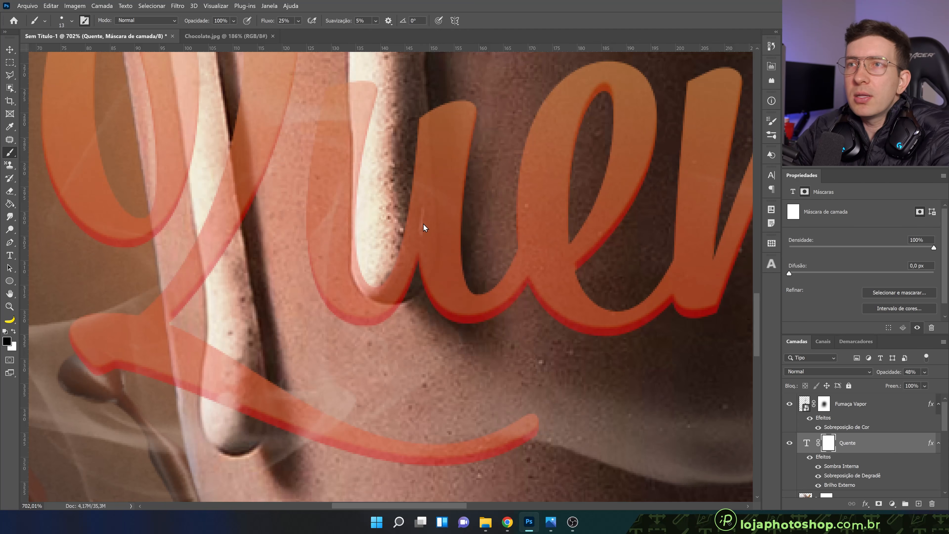
key("F5")
left_click_drag(664, 282, 640, 283)
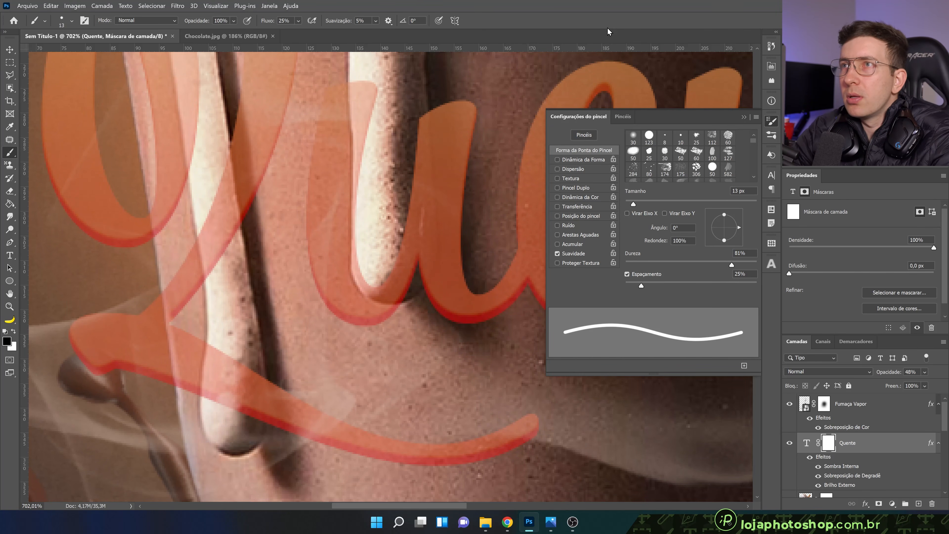
Mask out the Q's lower tail where it crosses the cream drip, painting in black with a 10 to 11 px brush
mouse_move(238, 412)
left_mouse_down()
mouse_move(234, 366)
mouse_move(228, 392)
mouse_move(217, 396)
mouse_move(217, 346)
left_mouse_up()
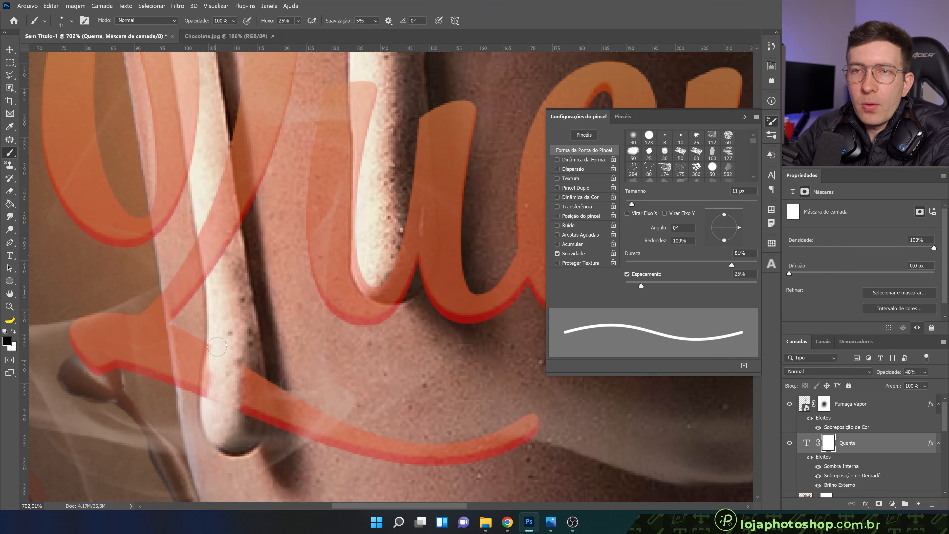
mouse_move(215, 386)
left_mouse_down()
mouse_move(213, 399)
mouse_move(217, 363)
left_mouse_up()
mouse_move(238, 404)
left_mouse_down()
mouse_move(249, 372)
mouse_move(251, 403)
mouse_move(244, 393)
left_mouse_up()
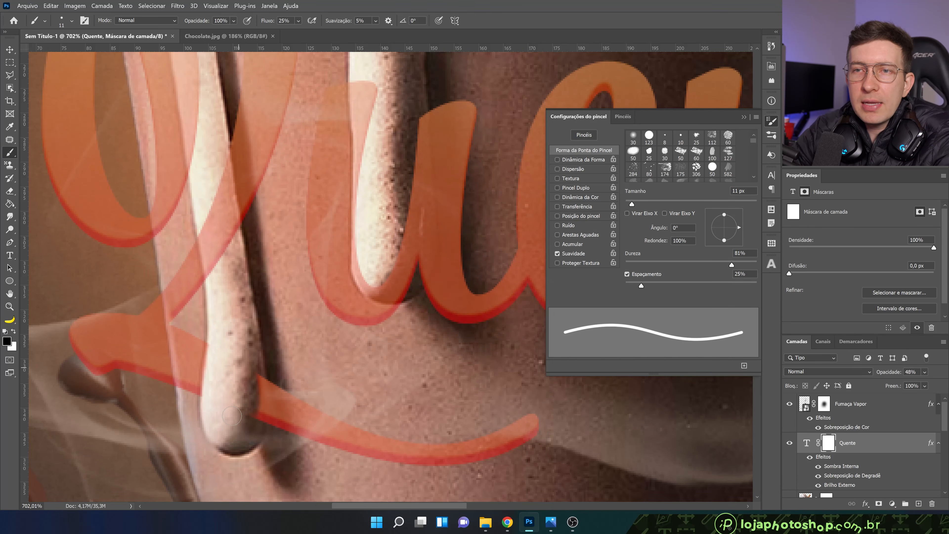
right_click(216, 396, "alt")
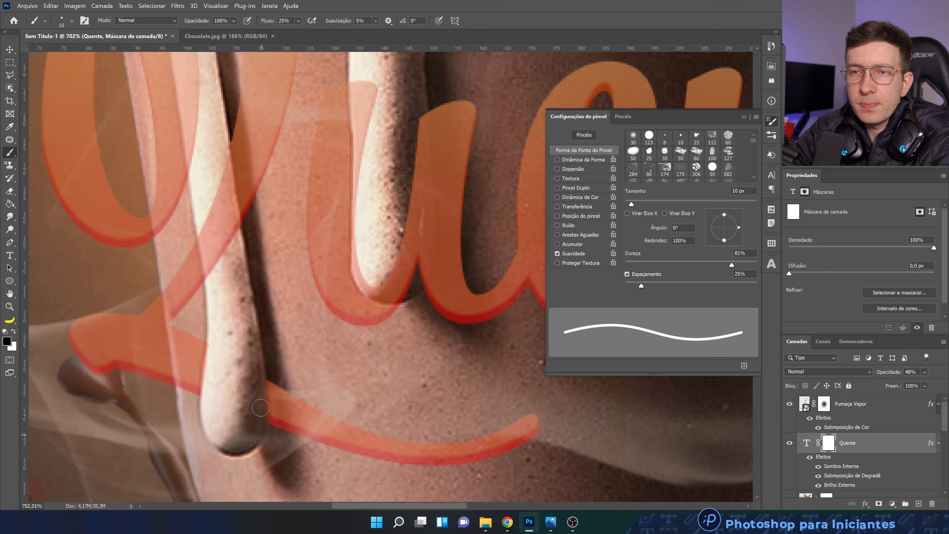
scroll(258, 434, "down", 5)
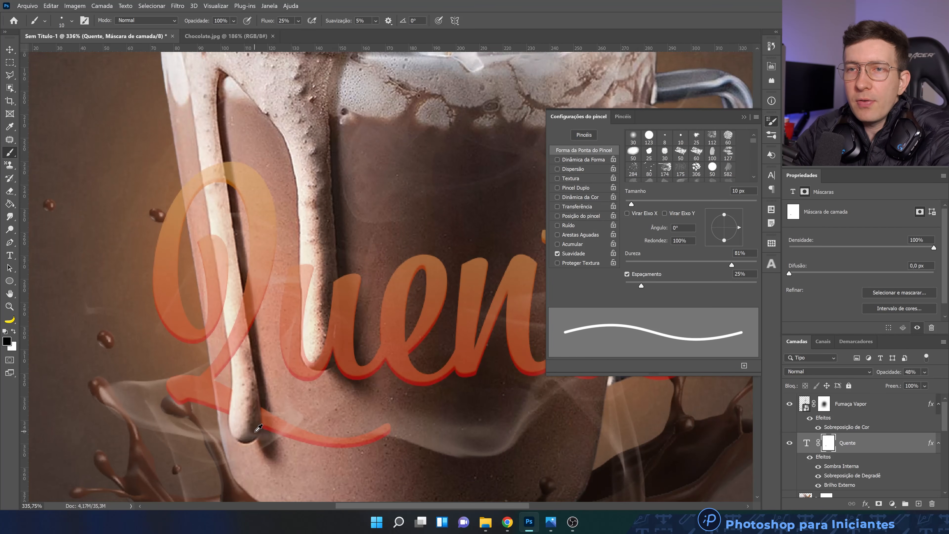
Mask out the end of the final e where it crosses the mug handle, using a 7 px black brush
scroll(356, 431, "up", 4)
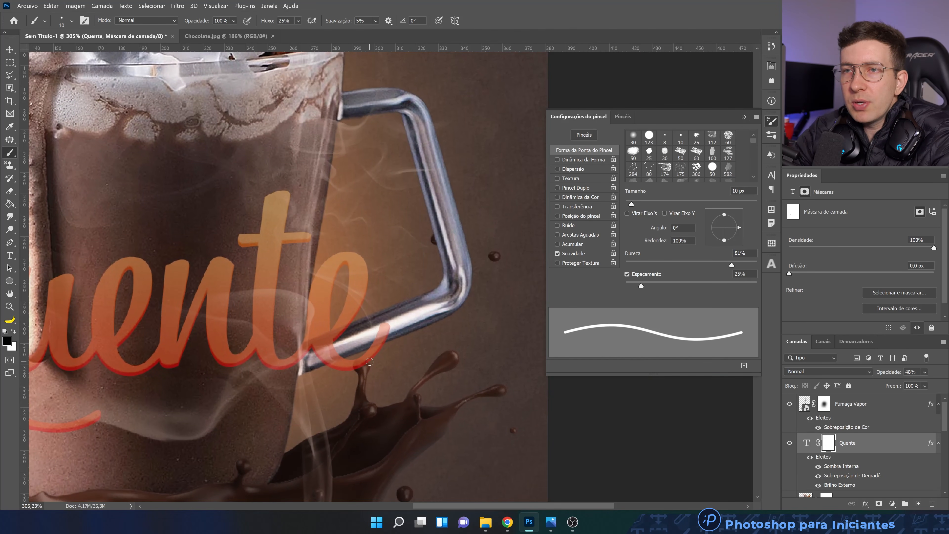
scroll(374, 347, "up", 1)
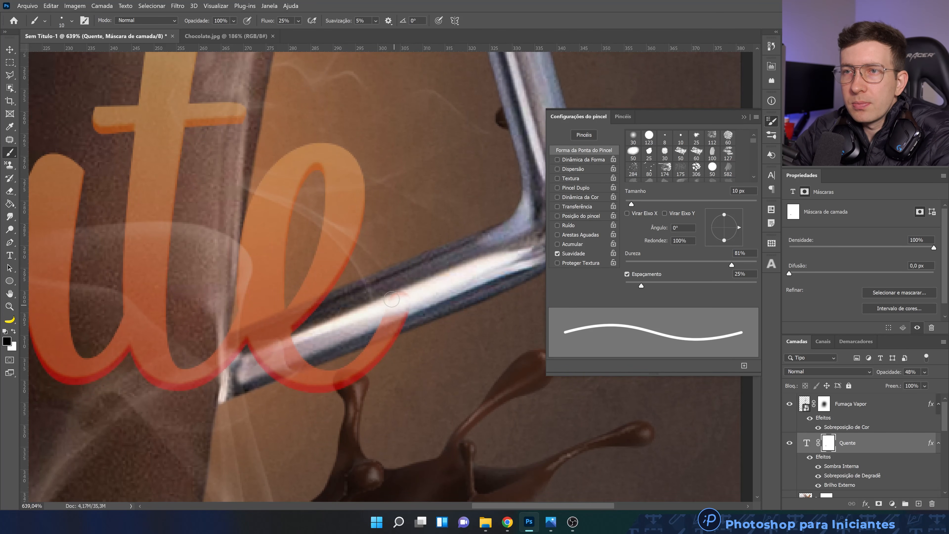
key("bracketleft")
key("bracketleft")
key("bracketleft")
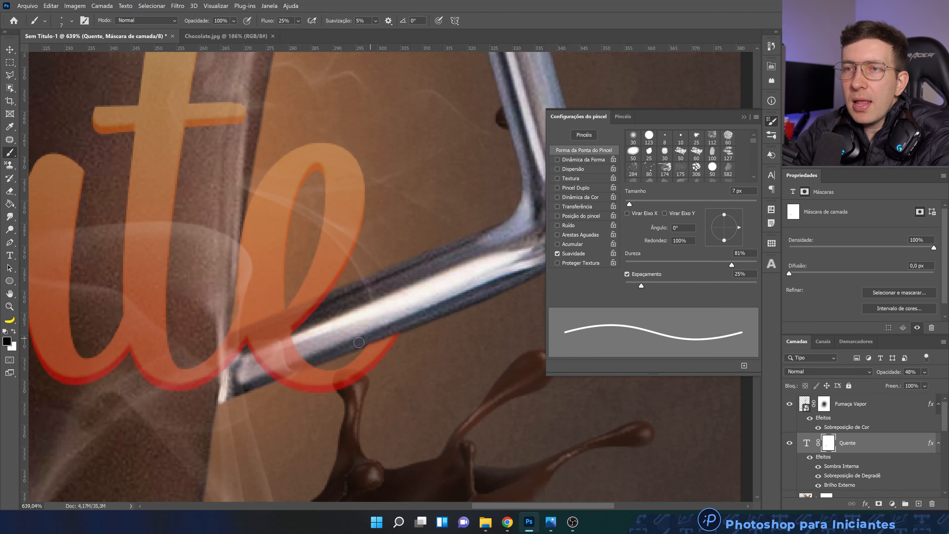
scroll(374, 344, "down", 15)
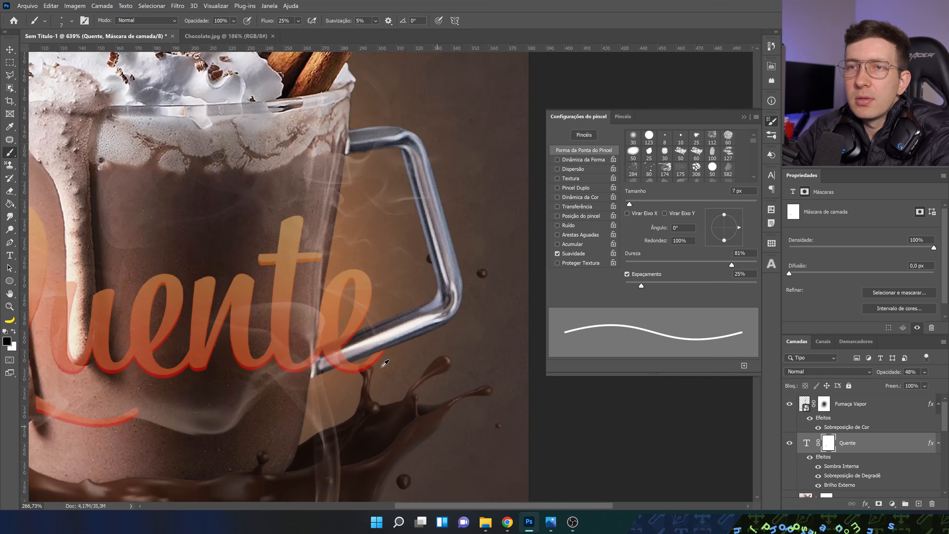
Set the Quente layer's opacity back to 100% and close the brush settings
left_click(924, 372)
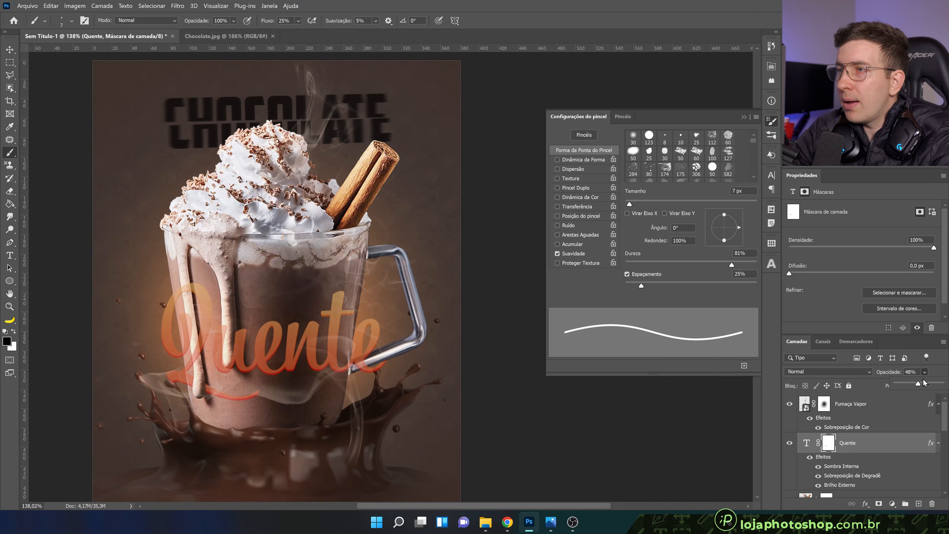
left_click_drag(929, 384, 944, 384)
scroll(413, 404, "down", 3)
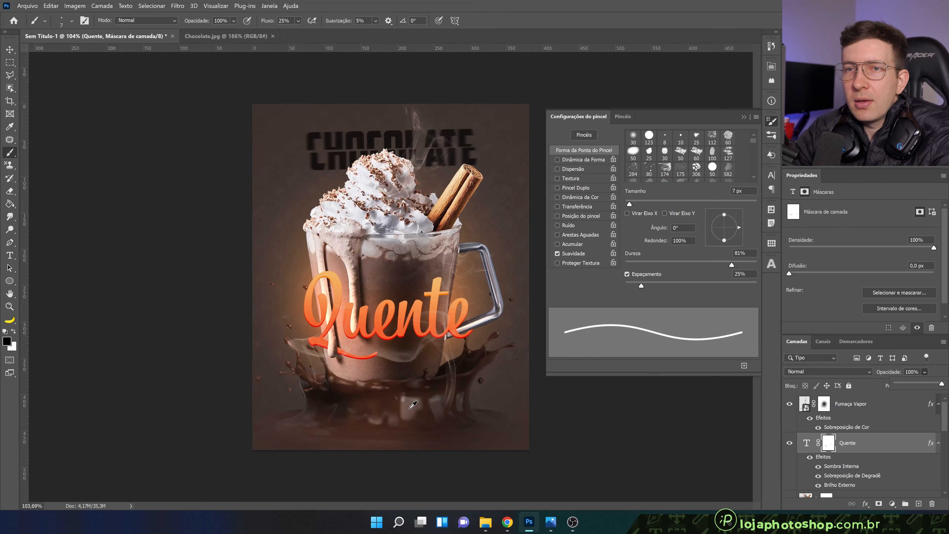
scroll(463, 299, "up", 3)
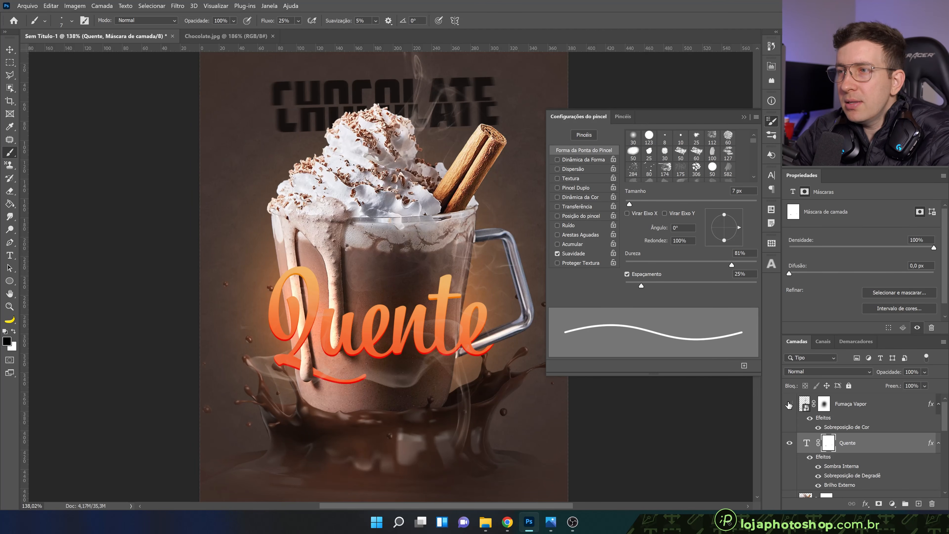
scroll(435, 235, "down", 1)
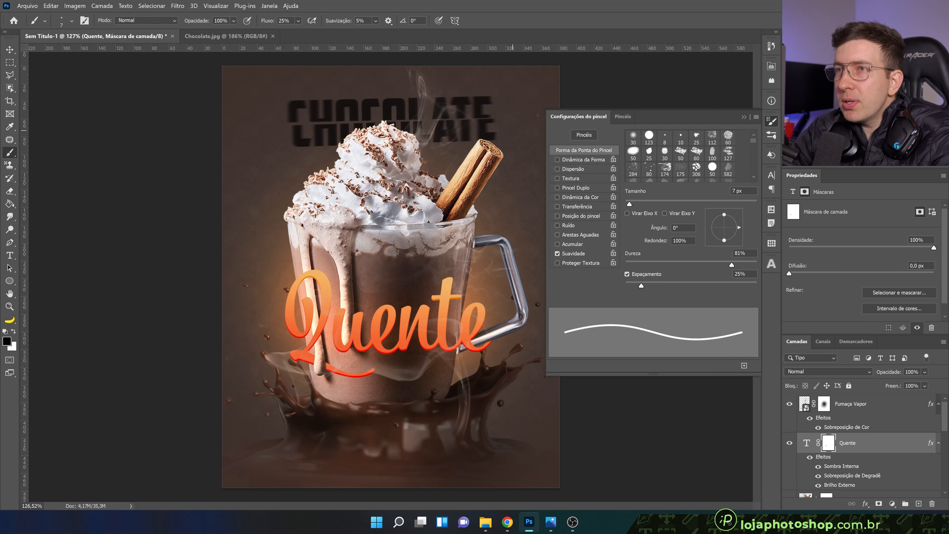
left_click(745, 118)
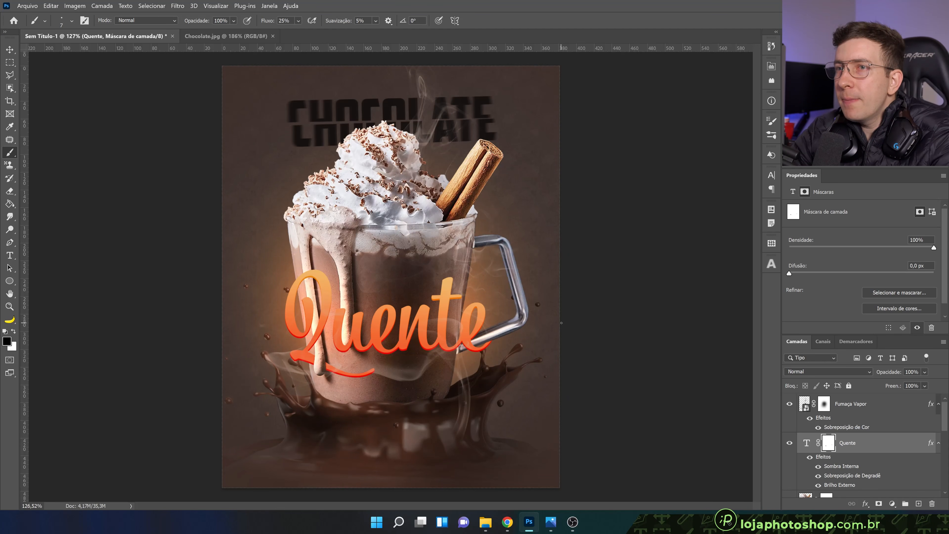
Add a new empty layer above Quente and set the foreground colour to light orange #f3b689
left_click(918, 504)
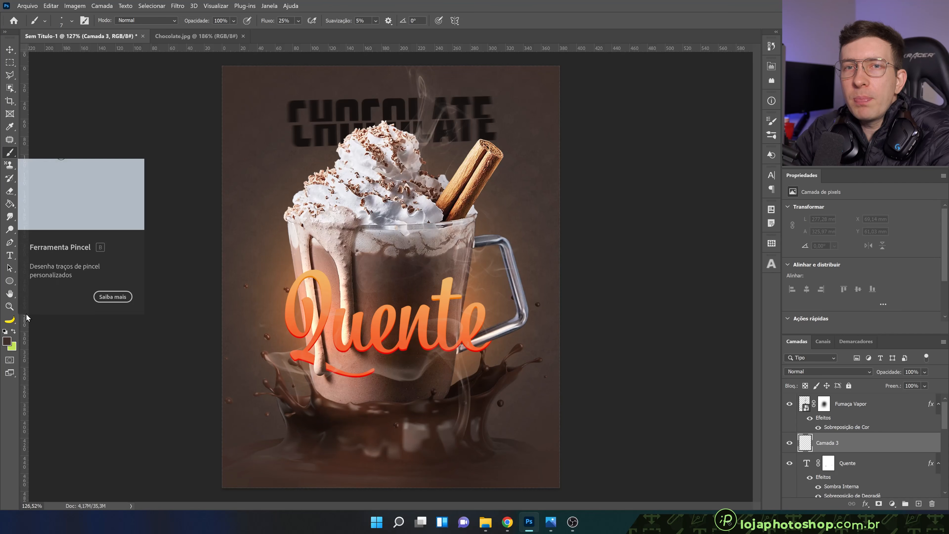
left_click(7, 341)
left_click_drag(638, 355, 623, 312)
left_click_drag(711, 430, 714, 427)
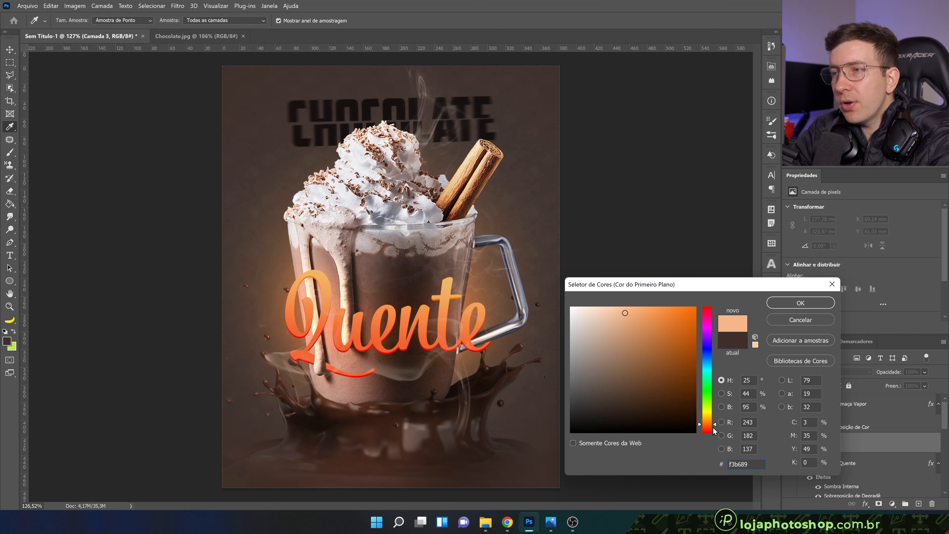
left_click(800, 303)
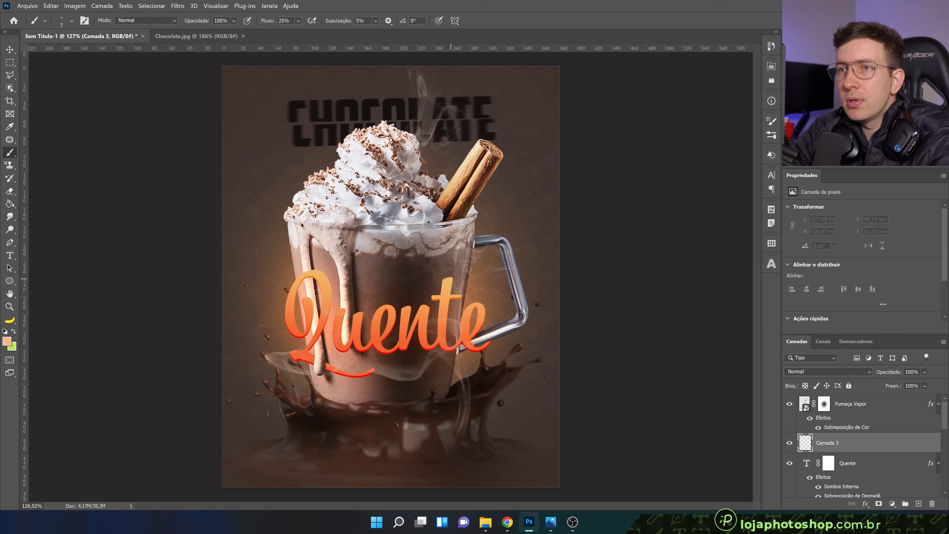
Set the brush to a soft tip of 356 px with 9% flow
left_click_drag(400, 255, 450, 263)
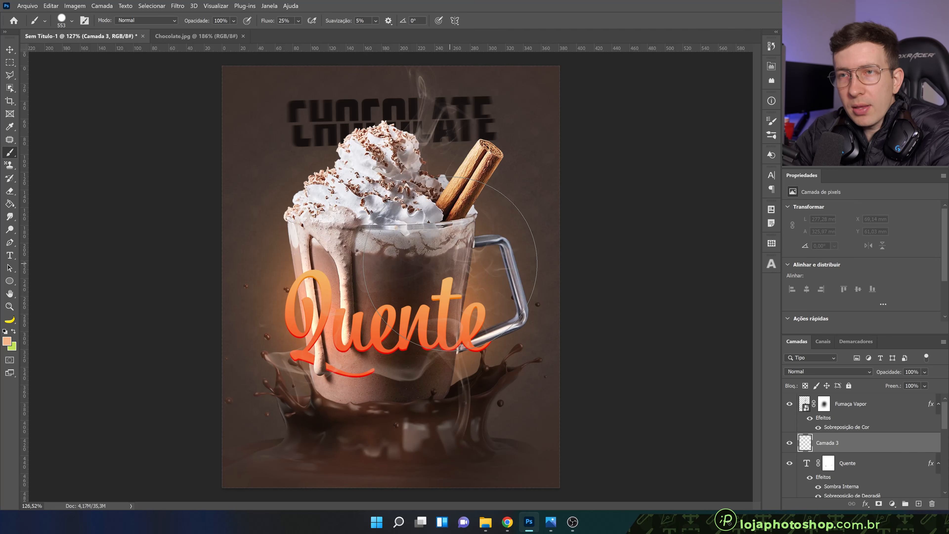
mouse_move(414, 263)
left_mouse_down()
mouse_move(504, 264)
mouse_move(439, 262)
mouse_move(397, 151)
mouse_move(387, 289)
mouse_move(366, 116)
left_mouse_up()
left_click_drag(400, 311, 317, 308)
left_click(299, 21)
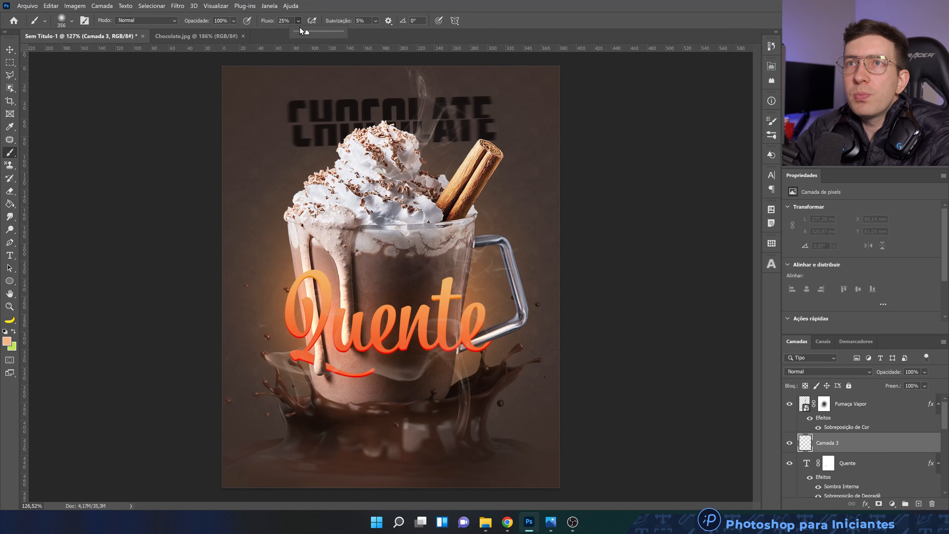
left_click_drag(299, 30, 300, 30)
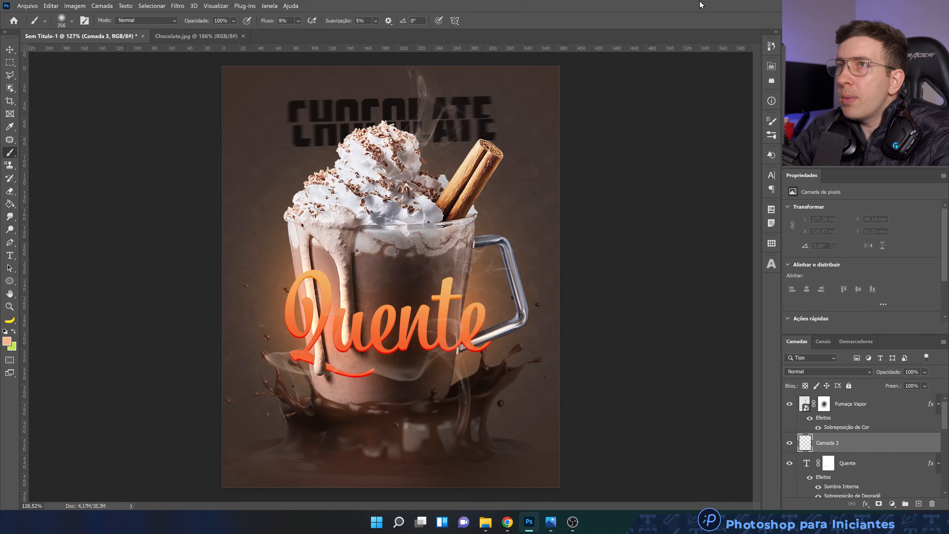
Paint a faint light-orange glow over the Quente lettering with the brush reduced to 304 px
left_click_drag(339, 310, 343, 313)
left_click(341, 314)
left_click_drag(451, 304, 435, 303)
left_click(434, 303)
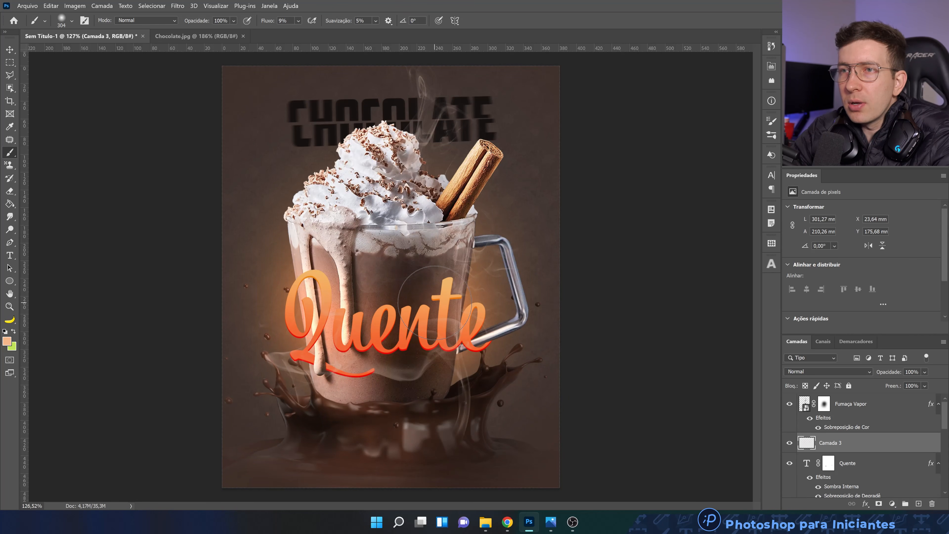
Set the blend mode of Camada 3 to Sobrepor and compare the artwork with and without it
left_click(804, 373)
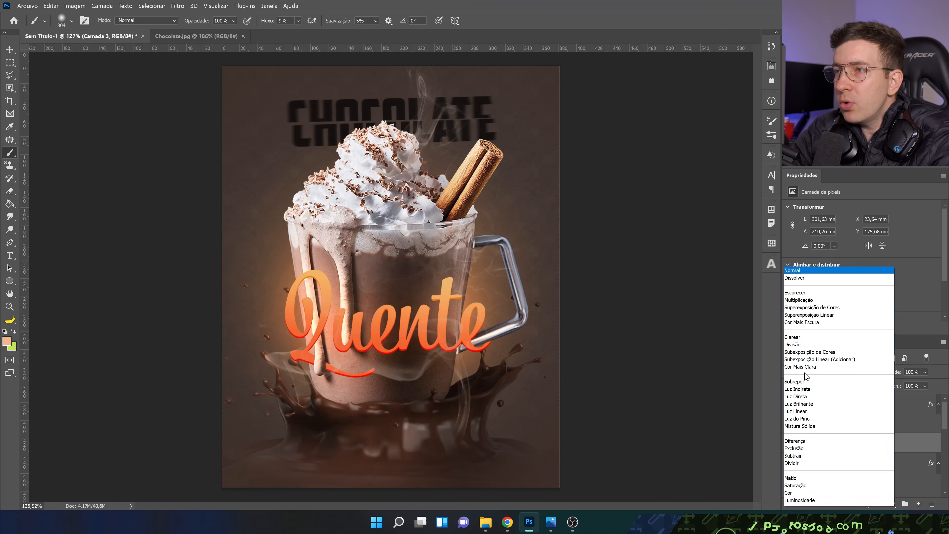
left_click(799, 381)
left_click(792, 443)
left_click(792, 442)
left_click(792, 443)
left_click(792, 442)
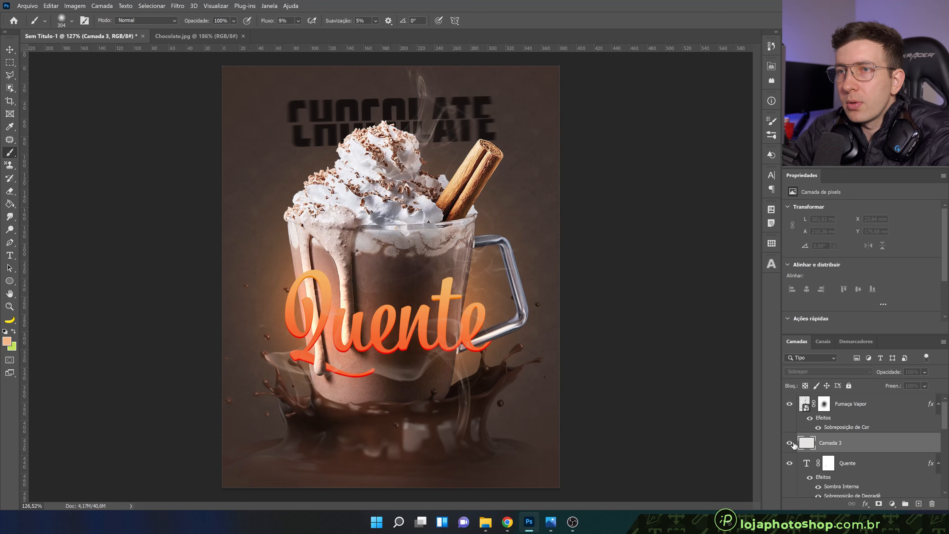
Add more soft glow around the final letters and the Q of Quente, ending with a 281 px brush
left_click(467, 304)
left_click(471, 351)
left_click_drag(475, 337, 488, 338)
left_click(464, 329)
scroll(405, 355, "up", 3)
left_click_drag(402, 346, 355, 336)
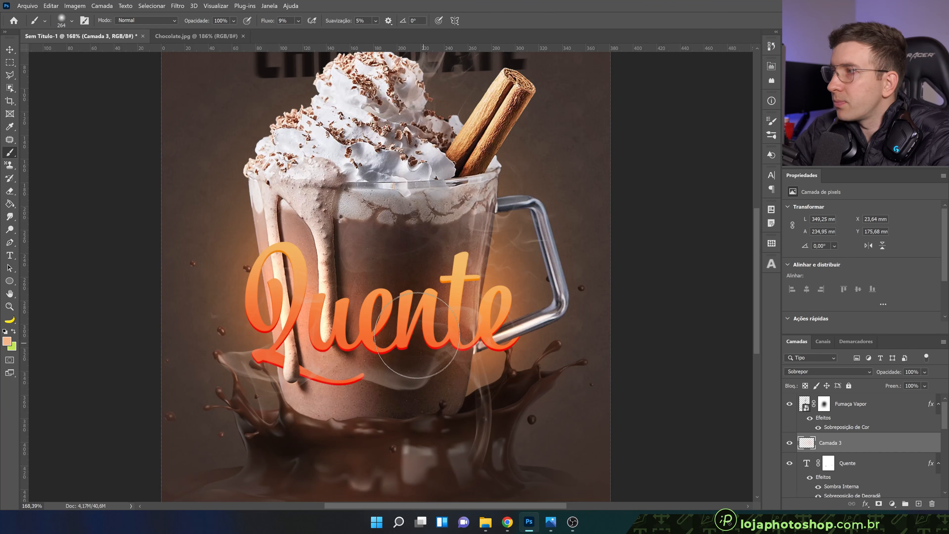
left_click_drag(295, 281, 299, 281)
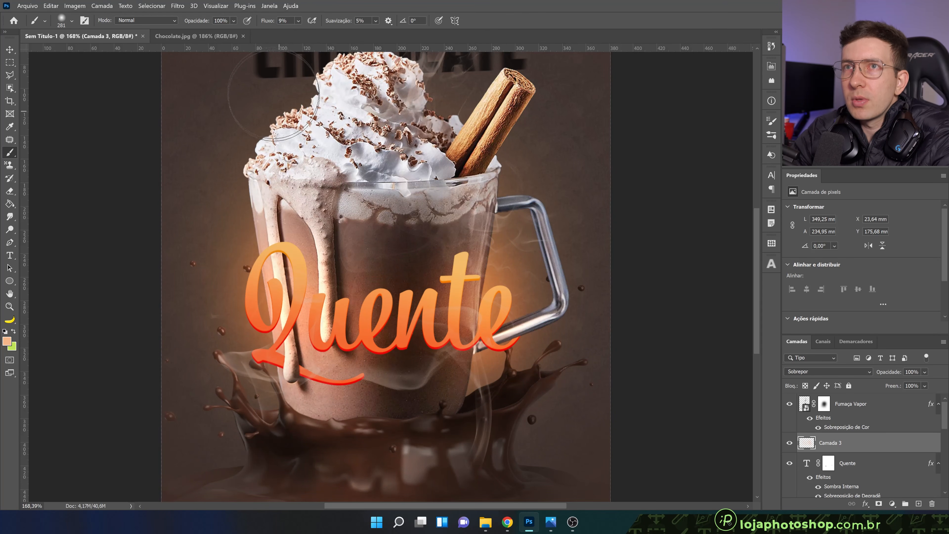
Raise the brush flow and paint a stronger glow along the Q and first letters of Quente
left_click(298, 21)
left_click_drag(307, 33, 308, 33)
left_click(311, 7)
mouse_move(289, 264)
left_mouse_down()
mouse_move(260, 267)
mouse_move(264, 385)
left_mouse_up()
left_click_drag(325, 338, 322, 338)
Set the brush flow to 45%, paint more glow around both ends of Quente and compare the layer on and off
left_click(298, 21)
left_click_drag(303, 31, 317, 31)
left_click(320, 9)
left_click(267, 236)
left_click(479, 314)
left_click_drag(419, 389, 408, 388)
left_click(789, 443)
left_click(789, 443)
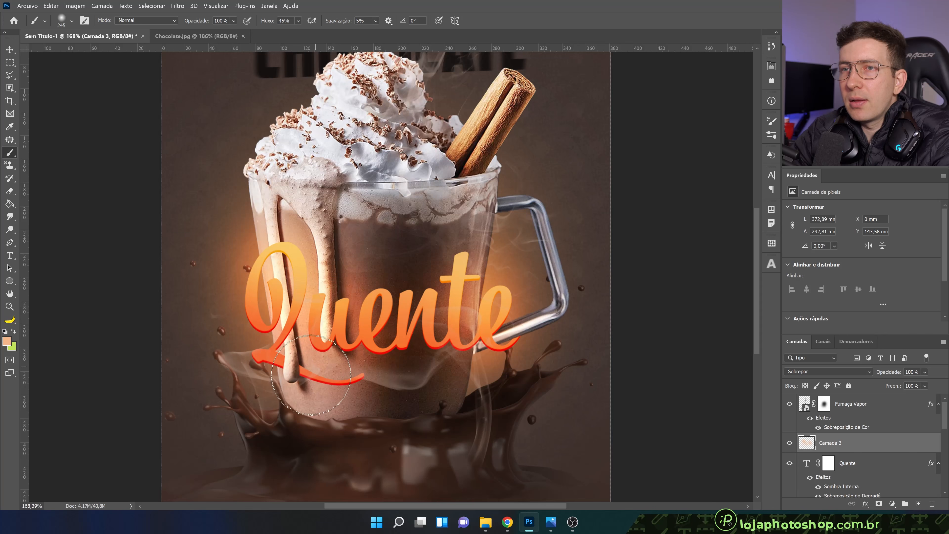
Enlarge the brush to 282 px and add a glow beside the Q at the mug's left edge
scroll(311, 336, "down", 3)
left_click_drag(311, 336, 317, 335)
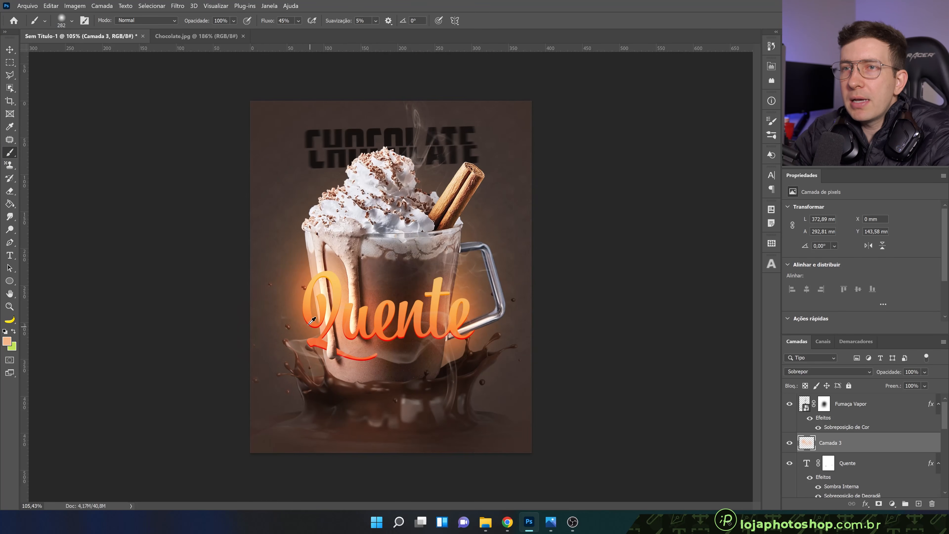
left_click(299, 303)
Change the glow layer Camada 3 to Luz Direta at 64% opacity and compare it on and off
left_click(817, 373)
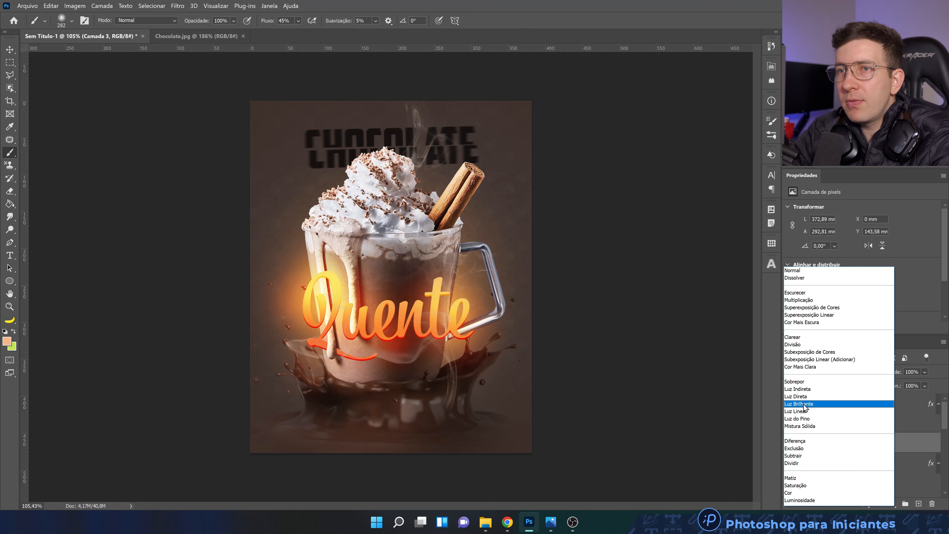
left_click(805, 399)
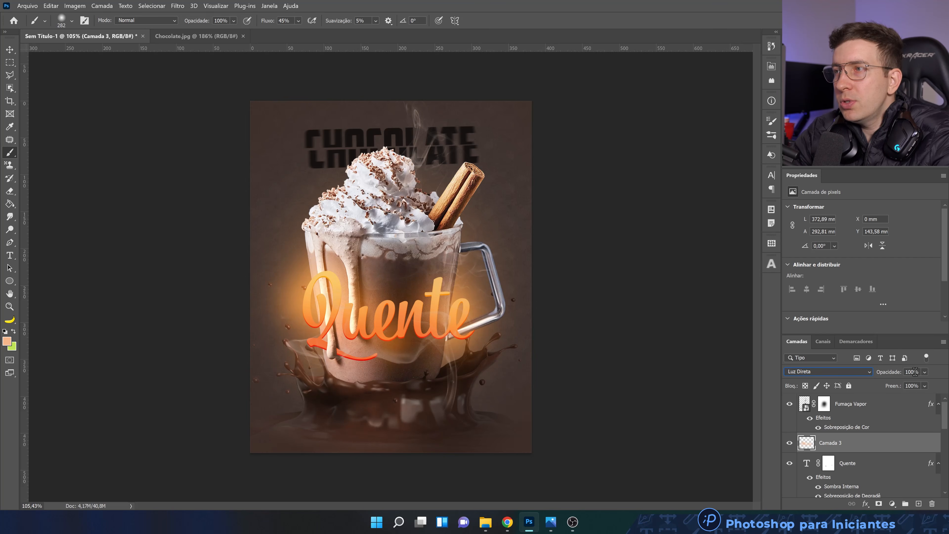
left_click(924, 372)
left_click(929, 385)
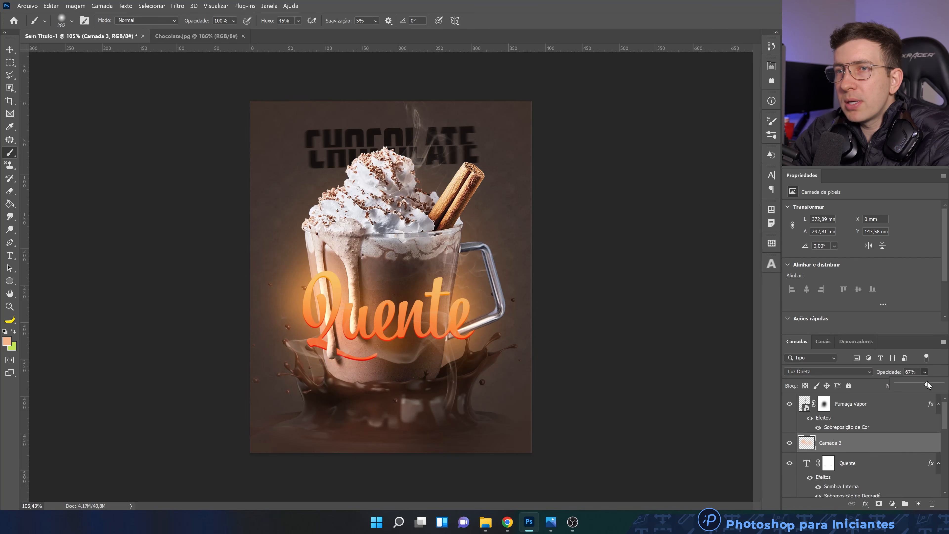
left_click(789, 442)
left_click(789, 442)
Add an empty layer directly above the mug layer Camada 1 and clip it to the mug
scroll(377, 334, "up", 2)
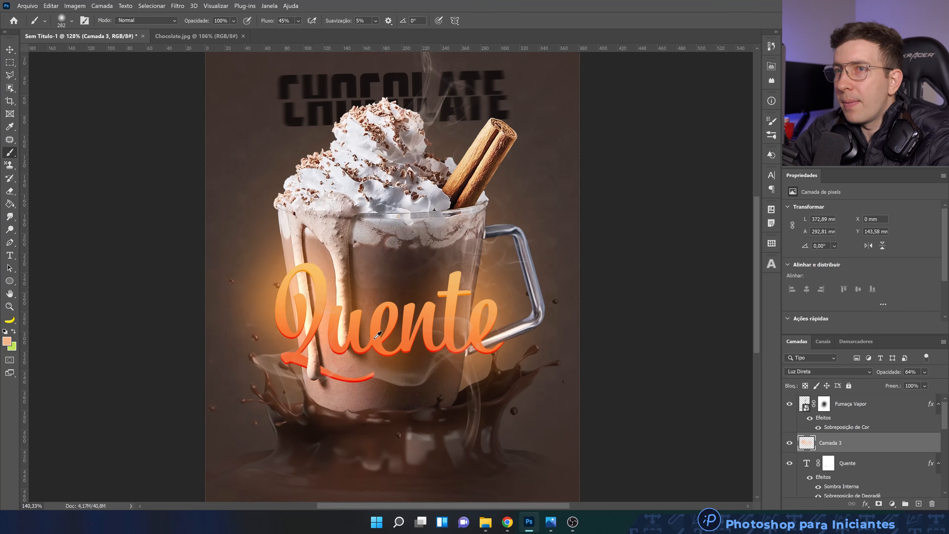
scroll(377, 335, "up", 1)
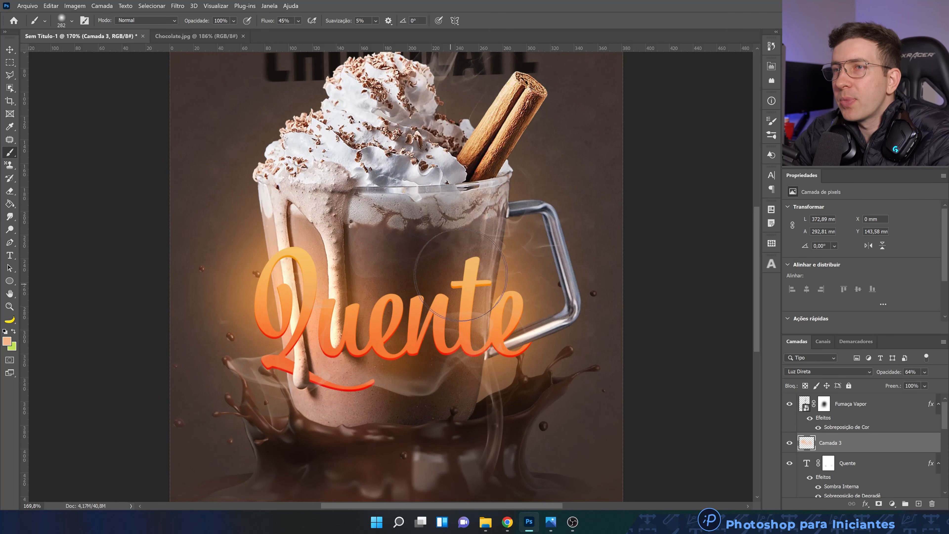
scroll(564, 286, "up", 1)
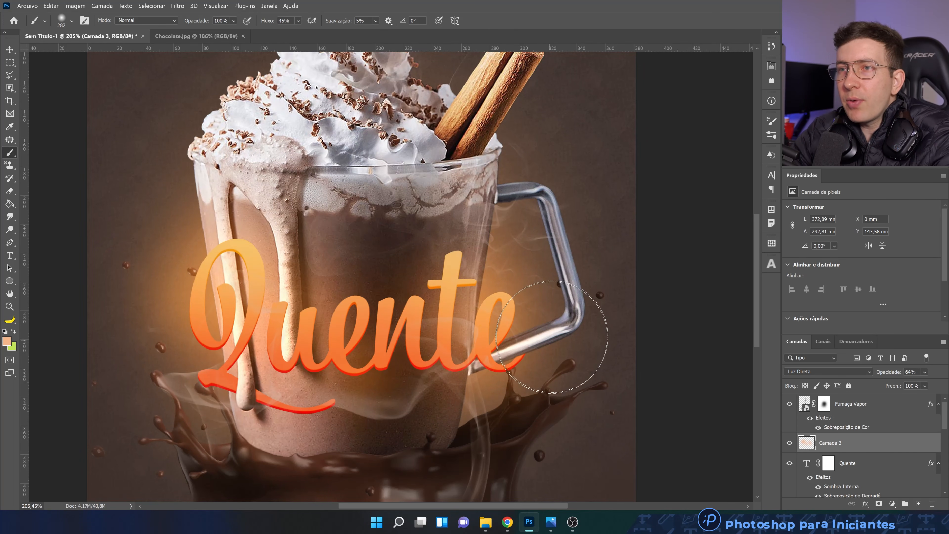
scroll(828, 447, "down", 3)
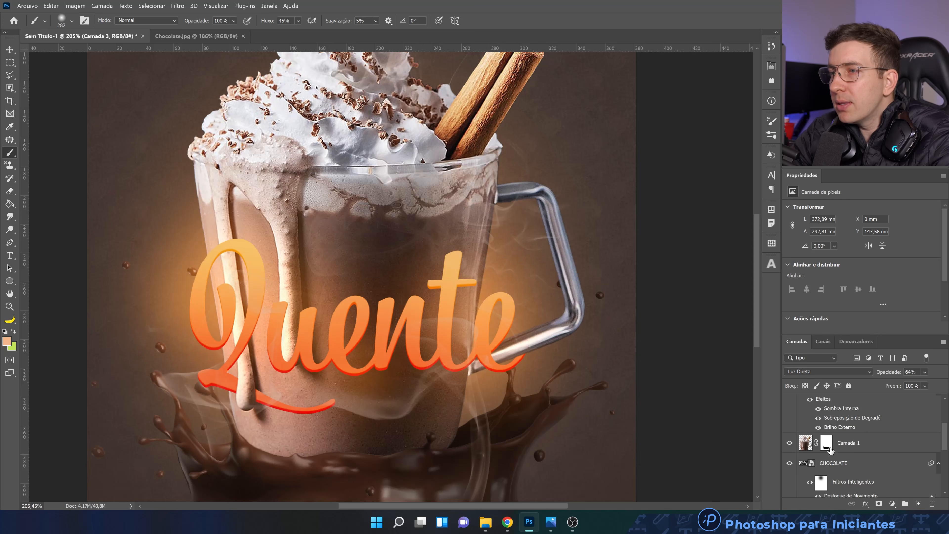
left_click(790, 442)
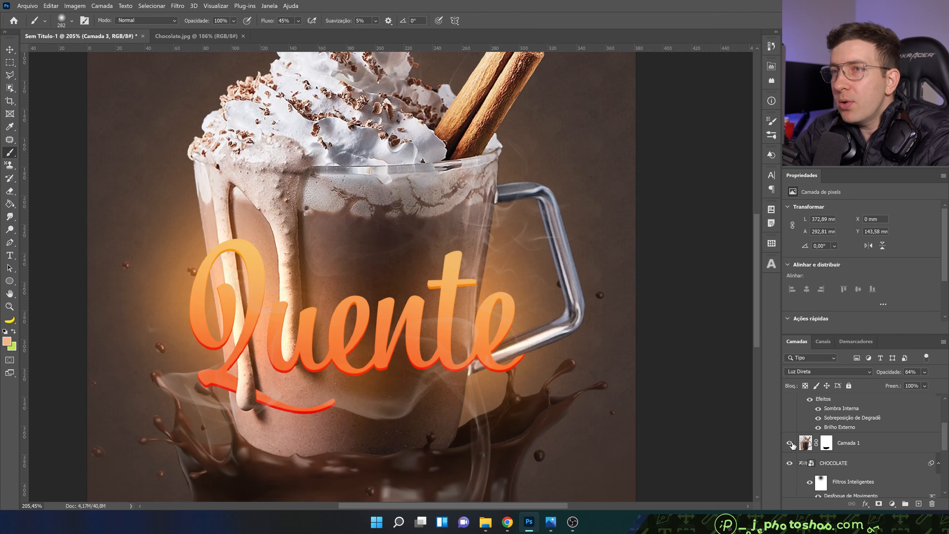
left_click(866, 449)
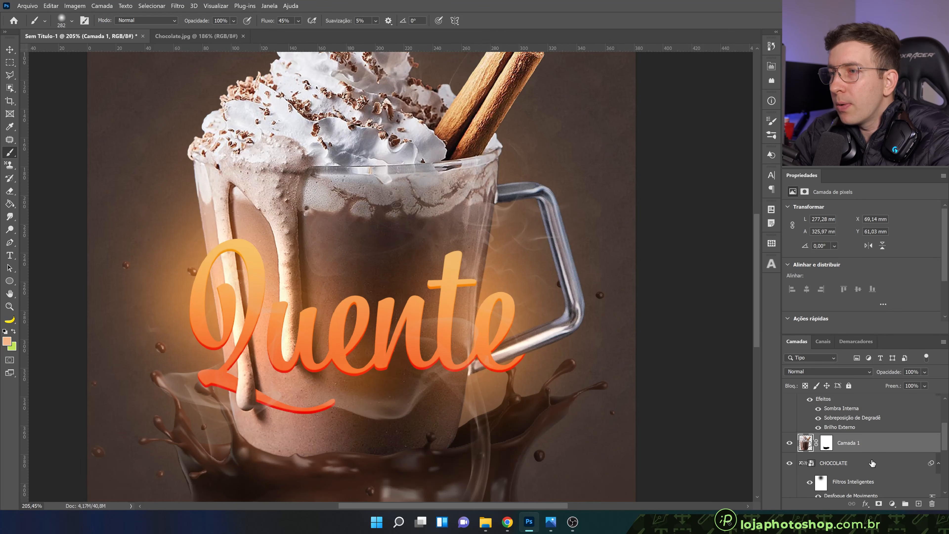
left_click(918, 503)
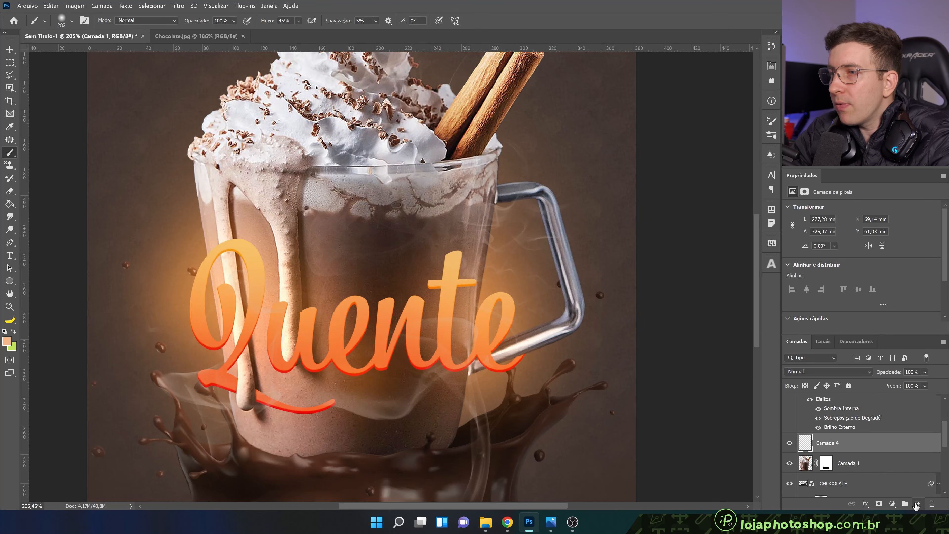
left_click(850, 451, "alt")
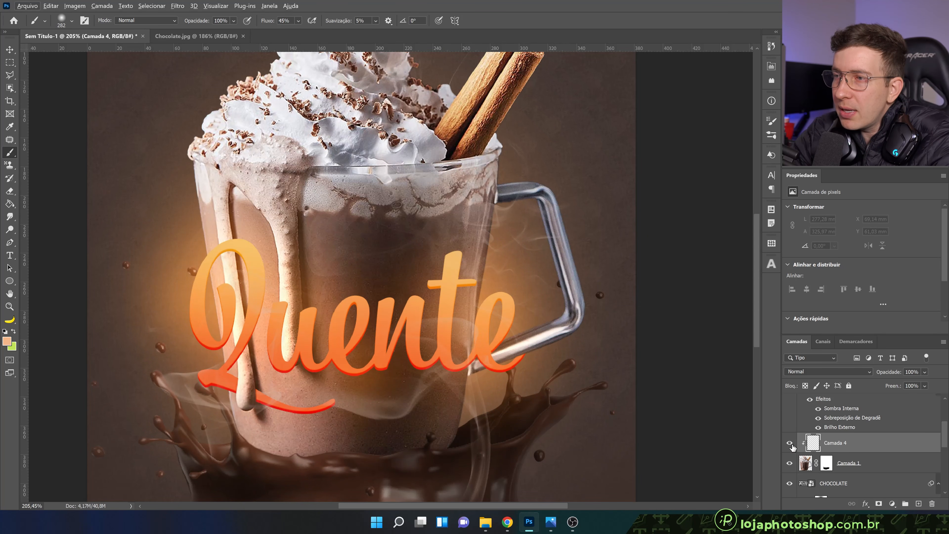
Paint light-orange reflections on the mug's right edge and handle with a soft brush reduced to 157 px
mouse_move(515, 287)
left_mouse_down()
mouse_move(441, 258)
mouse_move(366, 157)
mouse_move(409, 265)
mouse_move(373, 322)
left_mouse_up()
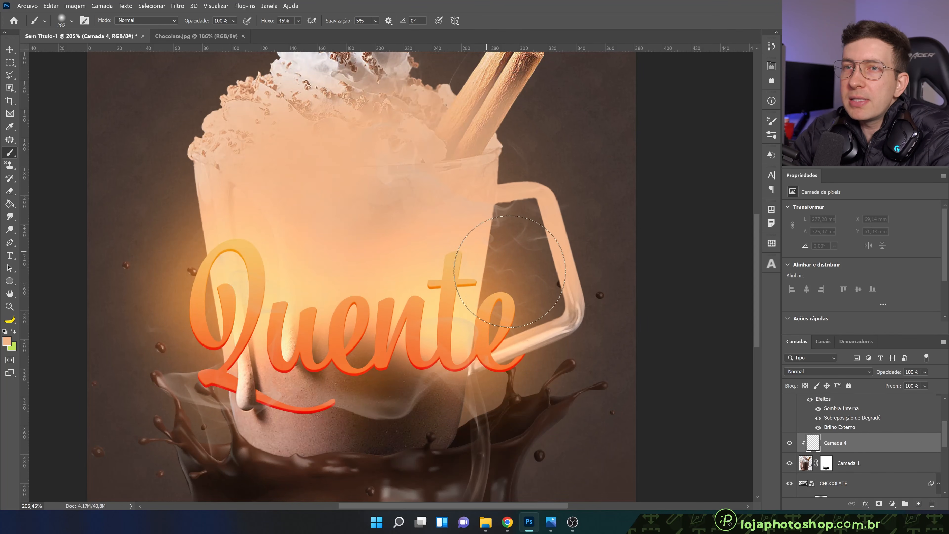
key("ctrl+z")
right_click(508, 272, "alt")
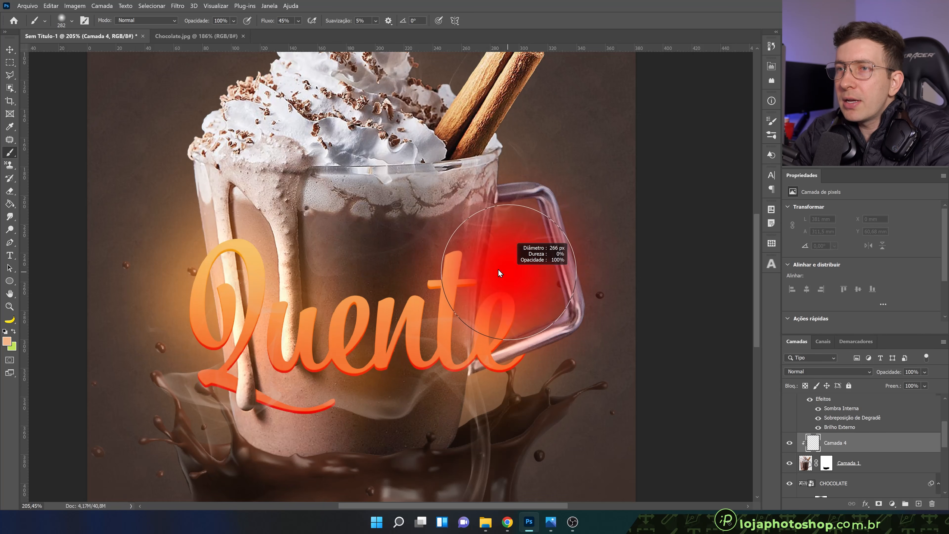
right_click(493, 258, "alt")
left_click_drag(494, 241, 504, 311)
mouse_move(521, 275)
left_mouse_down()
mouse_move(544, 263)
mouse_move(528, 239)
mouse_move(538, 291)
mouse_move(503, 315)
mouse_move(509, 227)
left_mouse_up()
right_click(540, 263, "alt")
left_click_drag(505, 311, 516, 321)
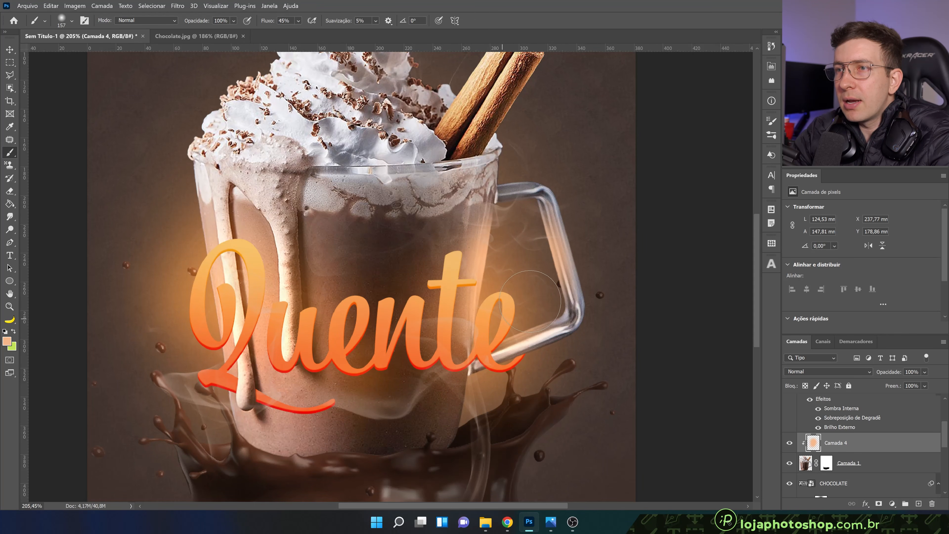
Set the clipped reflection layer to Luz Linear and paint more light on the handle and both sides of the mug
left_click(801, 376)
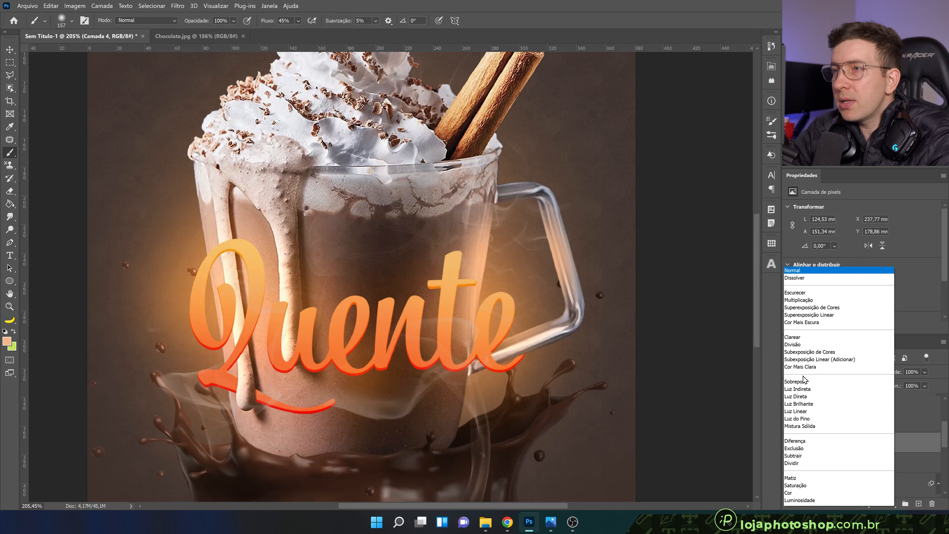
left_click(812, 411)
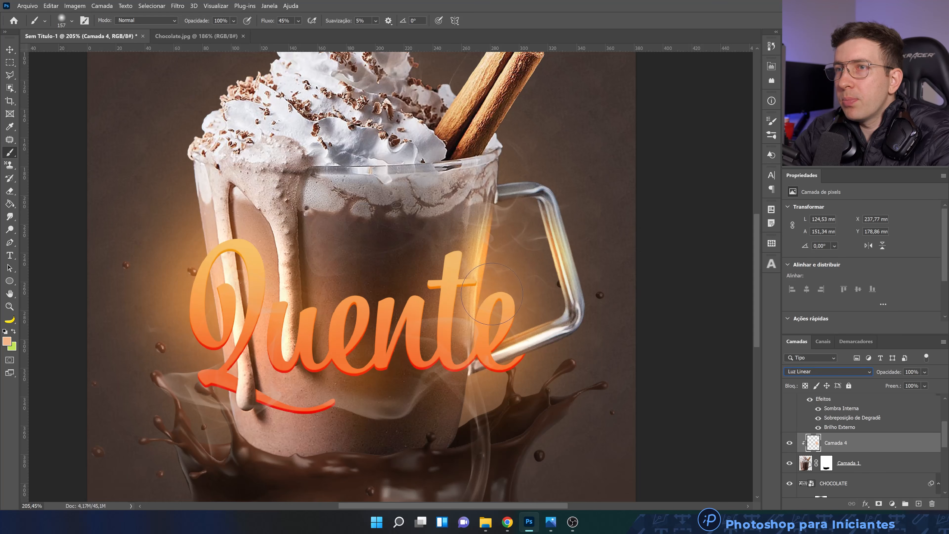
left_click_drag(520, 221, 526, 245)
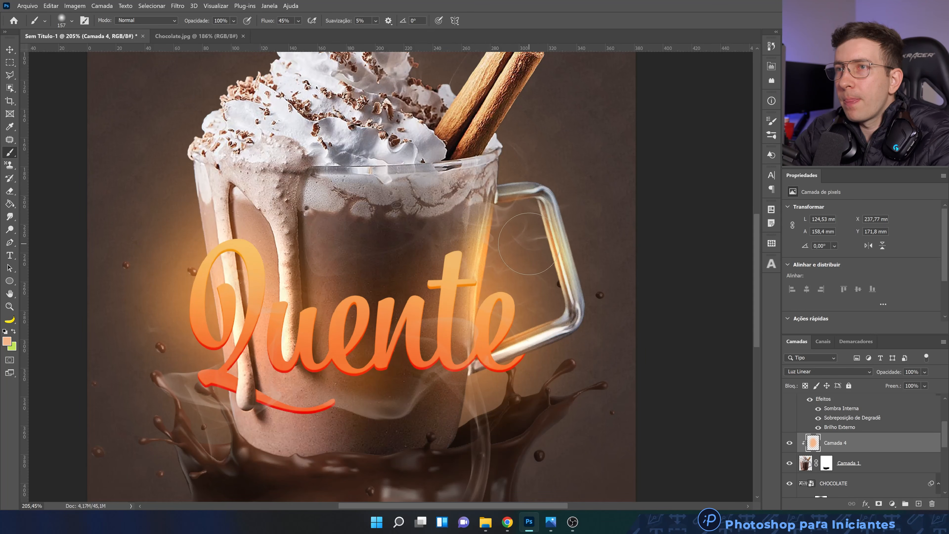
mouse_move(178, 288)
left_mouse_down()
mouse_move(174, 258)
mouse_move(187, 329)
left_mouse_up()
left_click_drag(399, 357, 375, 479)
left_click_drag(526, 239, 545, 196)
left_click_drag(497, 269, 561, 318)
scroll(561, 318, "down", 4)
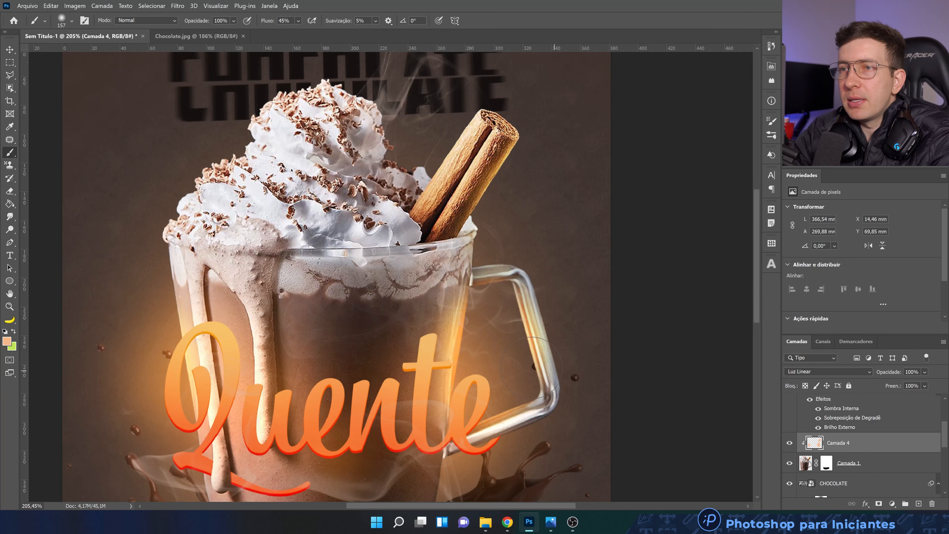
Lower the reflection layer's opacity to 74% and compare the whole artwork with and without it
left_click_drag(924, 371, 930, 385)
left_click(790, 442)
left_click(789, 442)
key("ctrl+0")
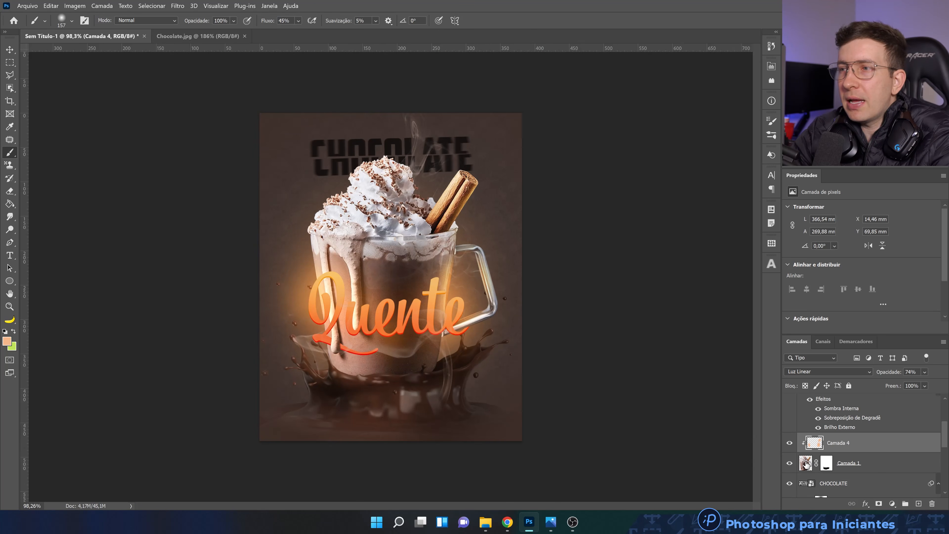
left_click(790, 443)
left_click(790, 443)
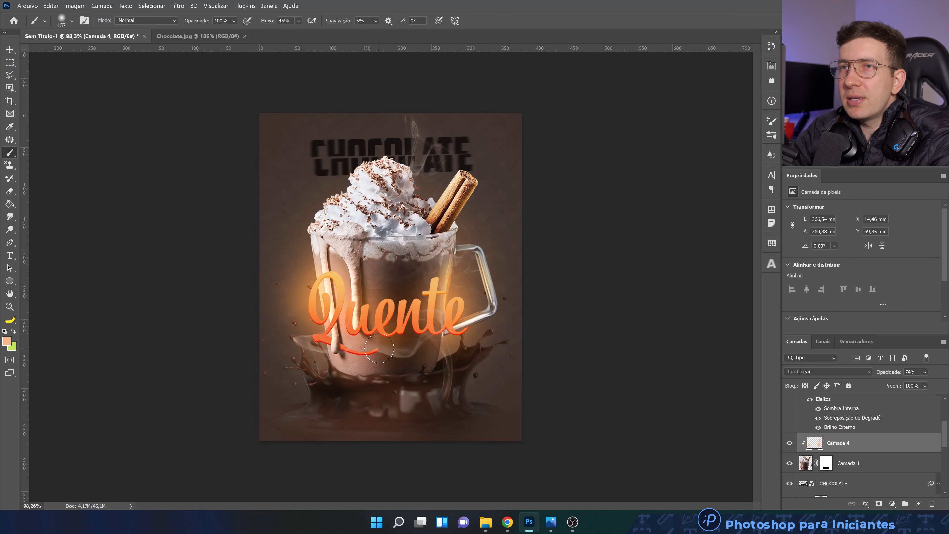
key("ctrl+0")
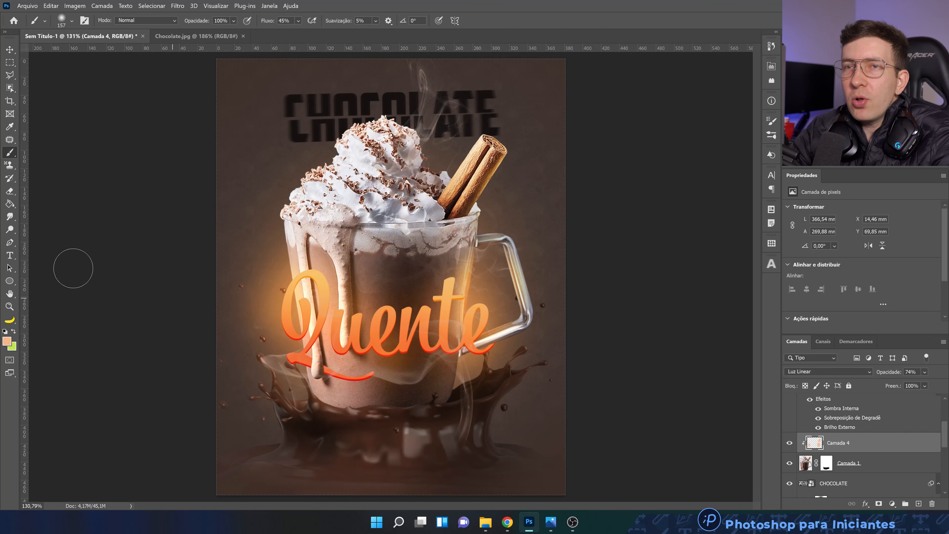
Add the text R$ above the mug handle and colour it white
left_click(13, 256)
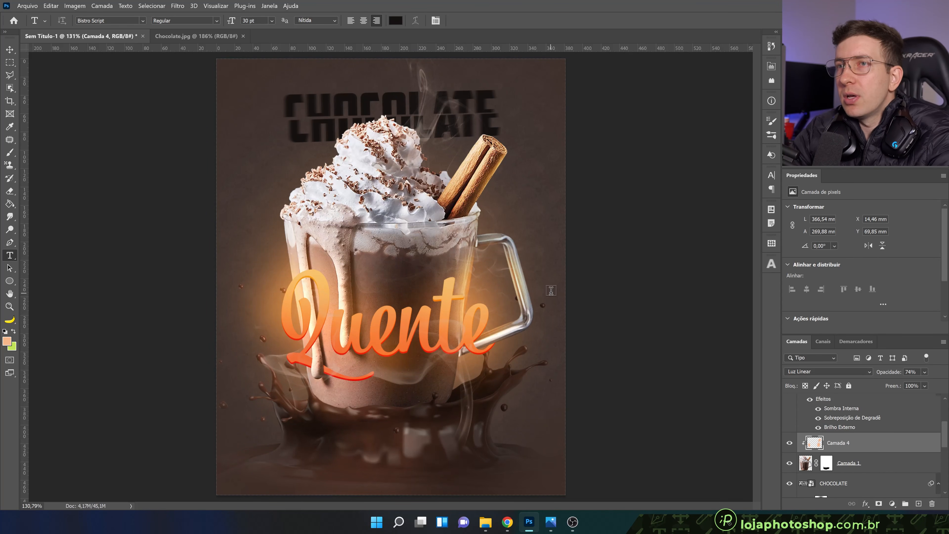
left_click(501, 205)
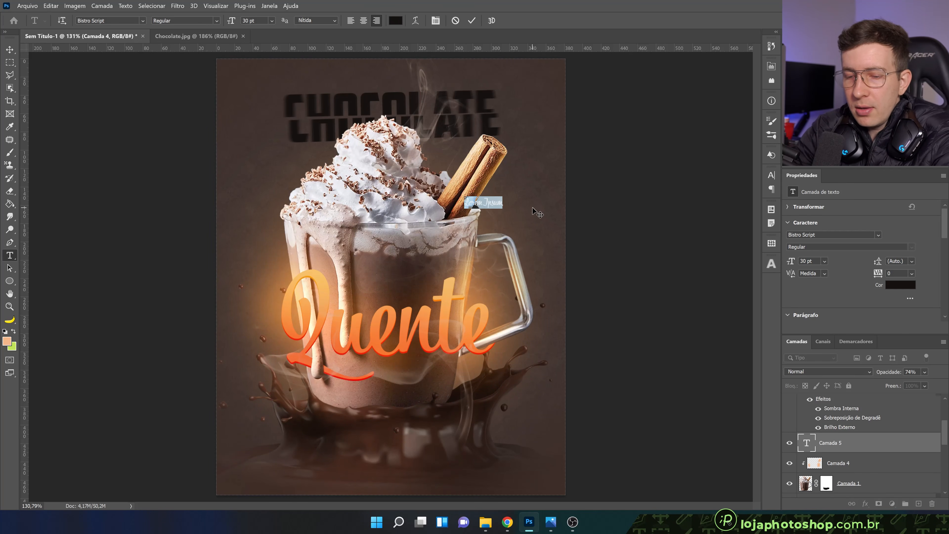
type("R")
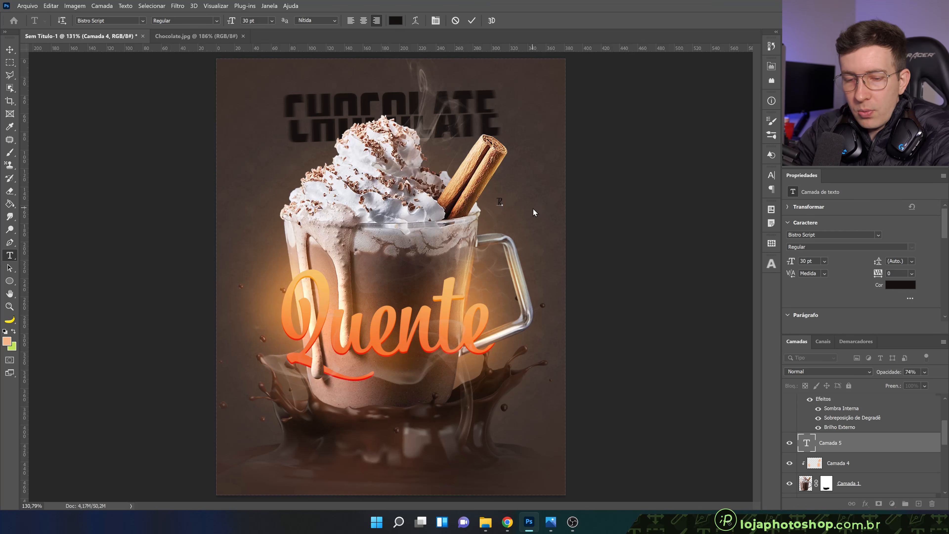
type("$")
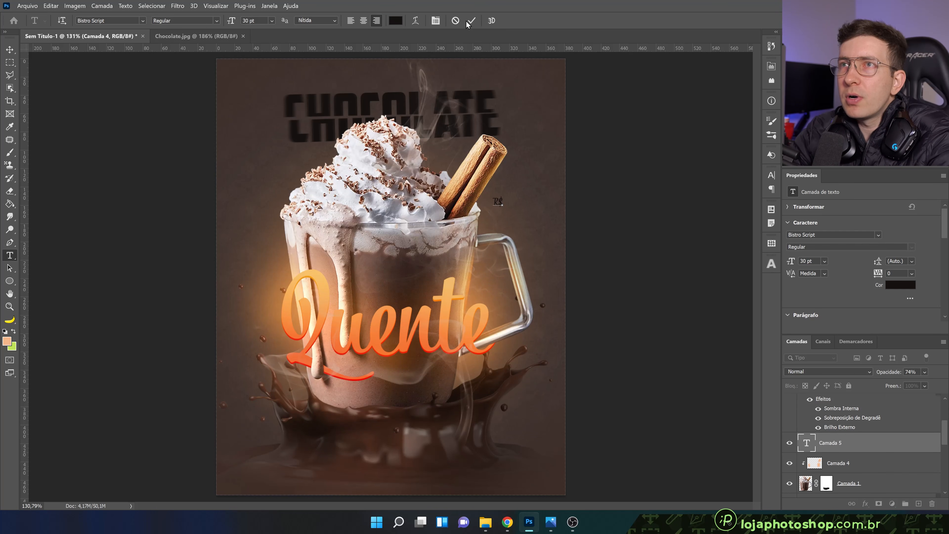
left_click(395, 21)
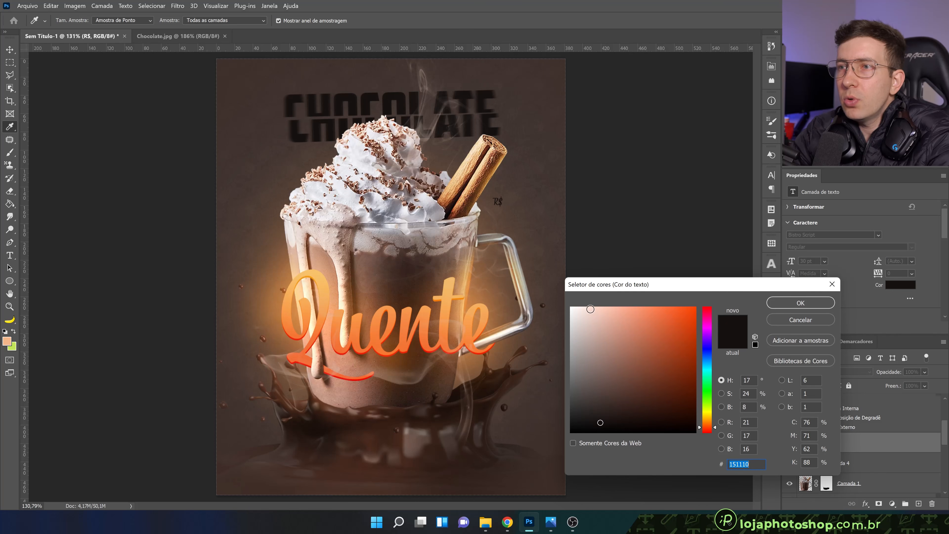
left_click(572, 308)
left_click(800, 303)
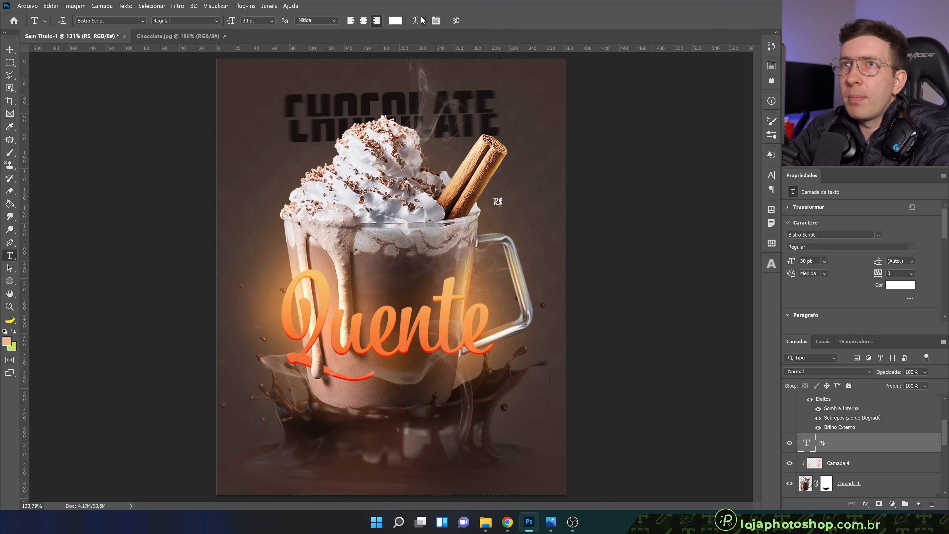
Change the R$ text's font to Museo with the 300 weight
left_click(130, 21)
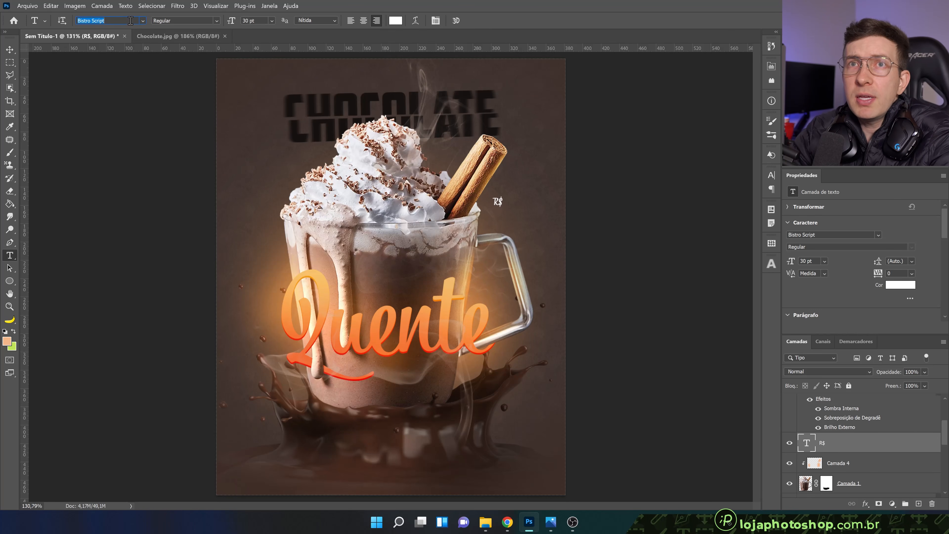
left_click(142, 21)
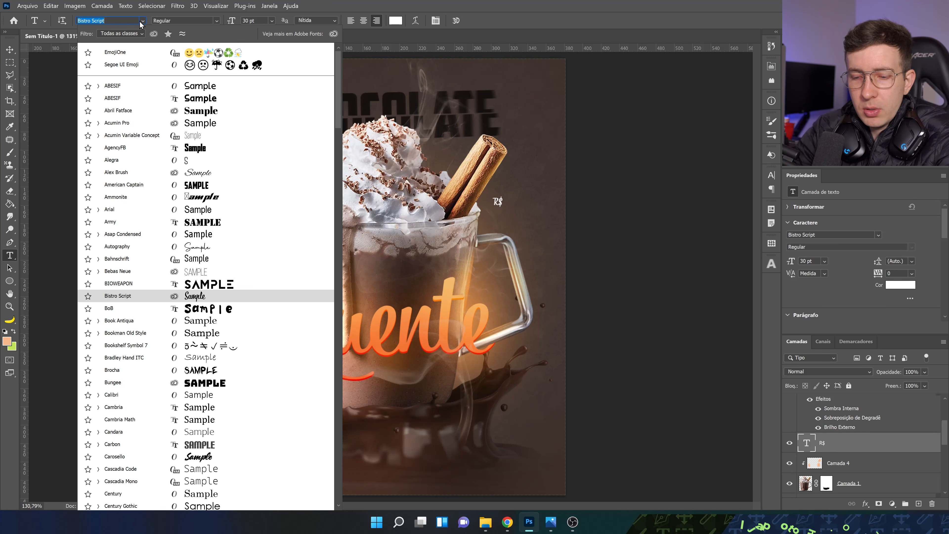
type("Museo")
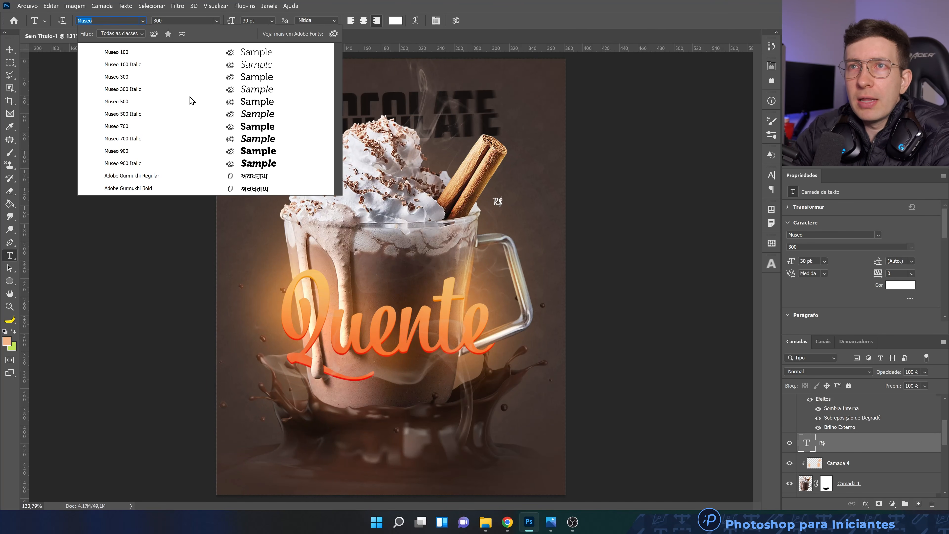
left_click(188, 77)
Scale the R$ text down to about 79% of its size, 23,64 pt
key("ctrl+t")
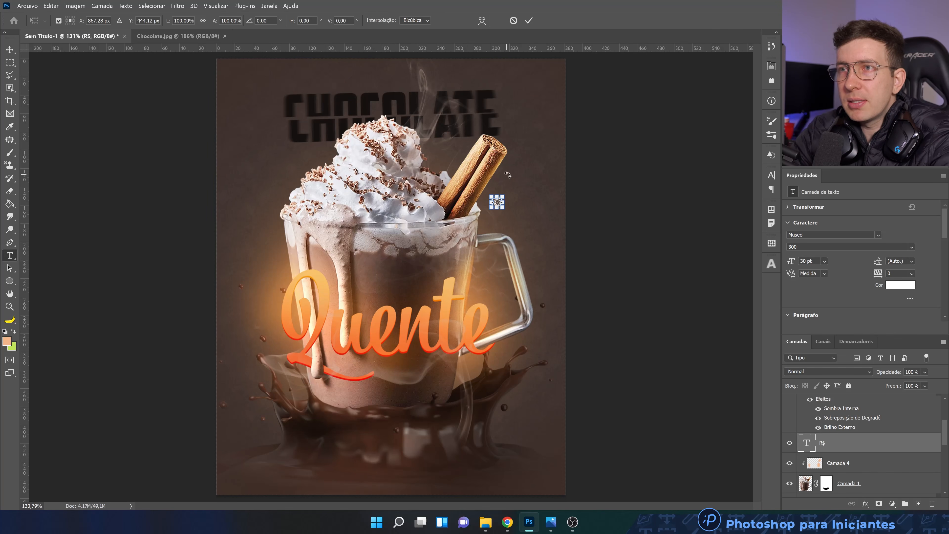
left_click(532, 24)
scroll(532, 169, "up", 5)
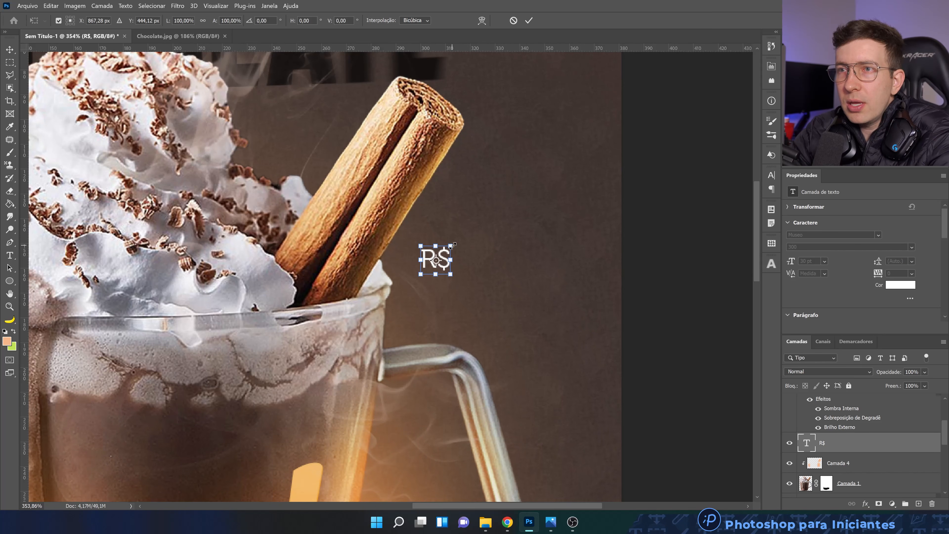
left_click_drag(453, 245, 448, 248)
left_click(529, 23)
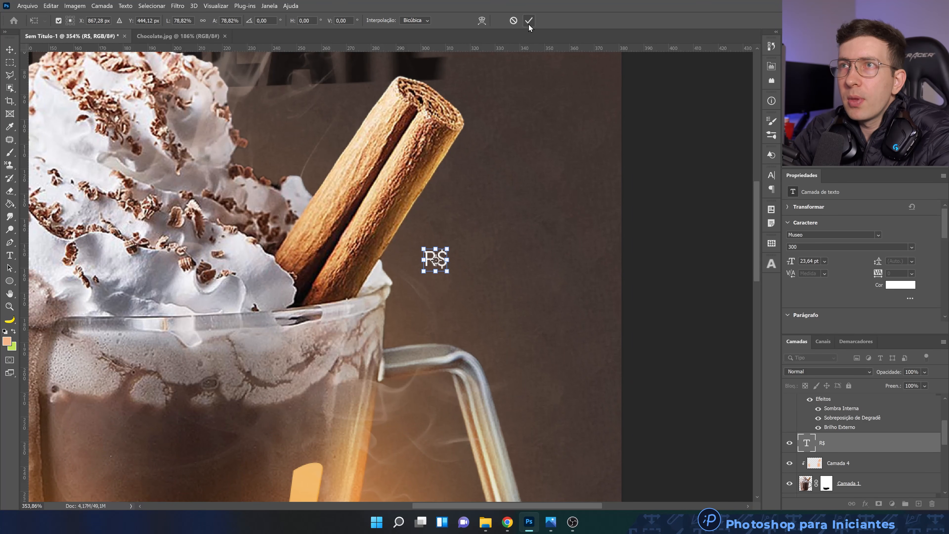
Duplicate the R$ text just below the original and change the copy's wording to ",00"
key("v")
left_click_drag(444, 257, 456, 291)
key("ctrl+j")
key("t")
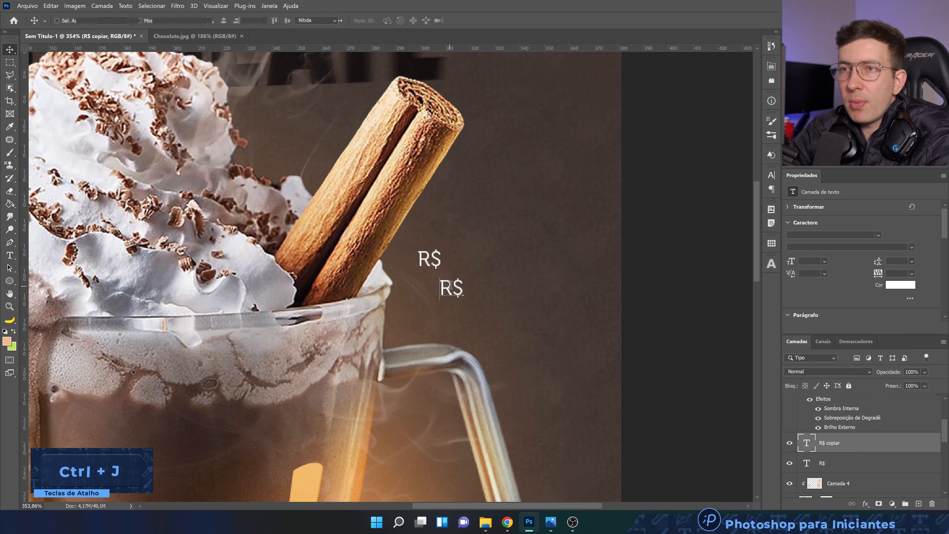
double_click(451, 285)
type(",00")
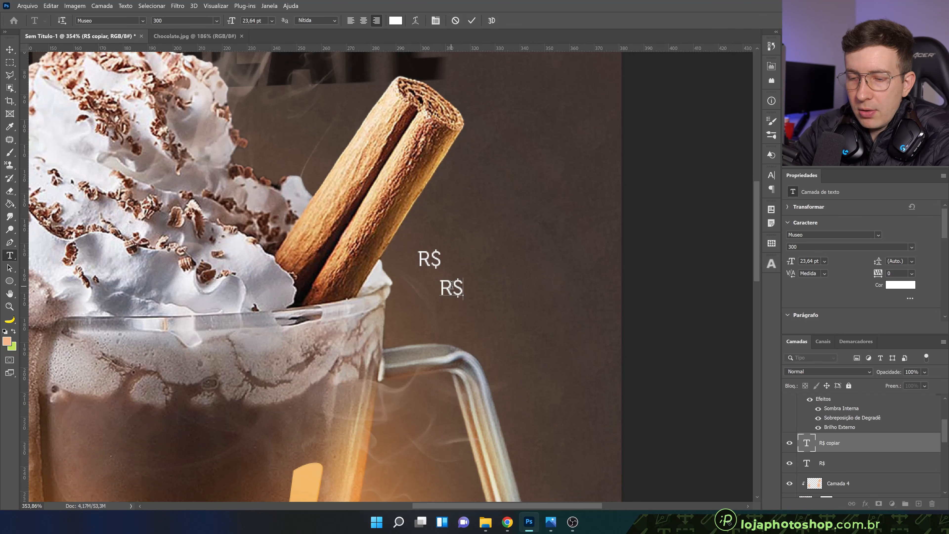
left_click(472, 20)
Duplicate the ,00 text beside the original and change the copy's wording to "15"
key("v")
left_click_drag(469, 281, 484, 268)
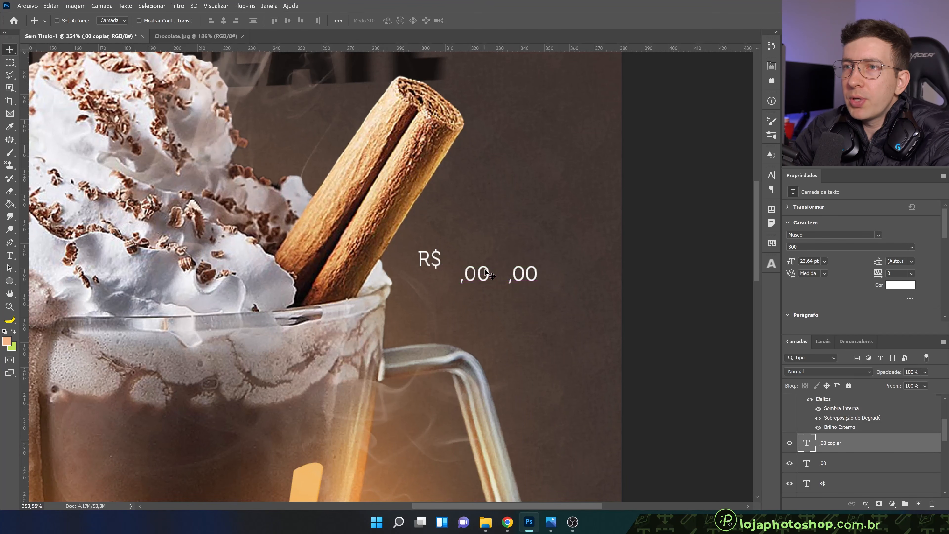
double_click(485, 267)
type("15")
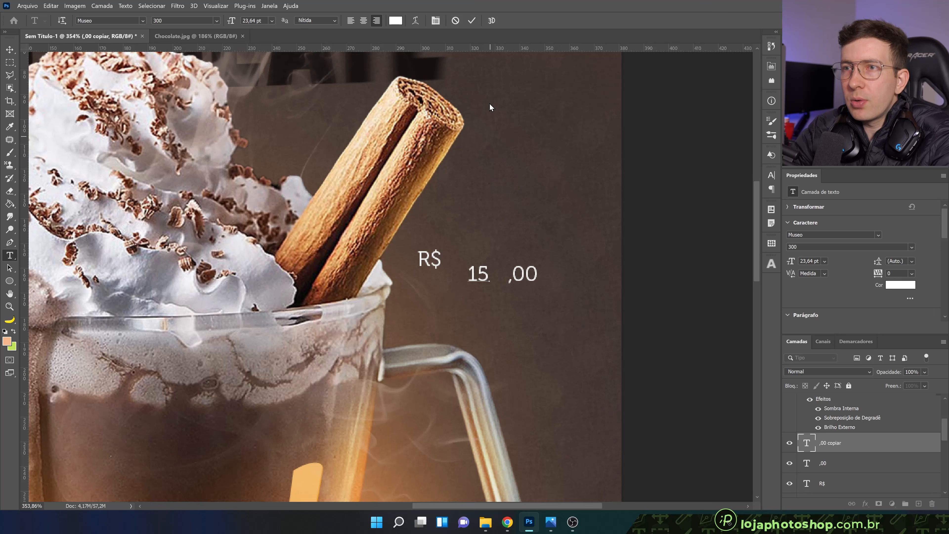
key("ctrl+Return")
Enlarge the 15 to about 57,72 pt and move the R$ right up against its upper-left side
key("ctrl+t")
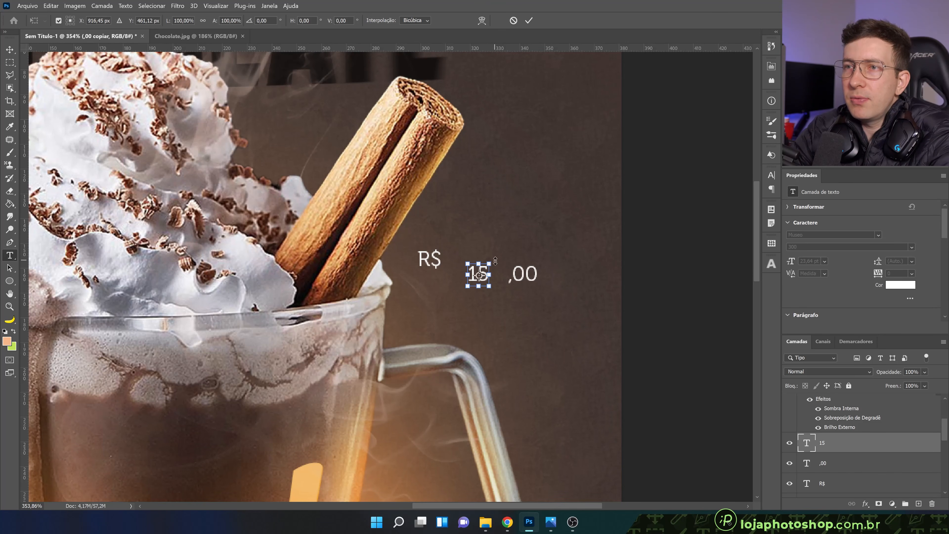
left_click_drag(493, 260, 501, 253)
left_click(529, 20)
left_click(433, 259, "ctrl")
left_click_drag(437, 258, 448, 255)
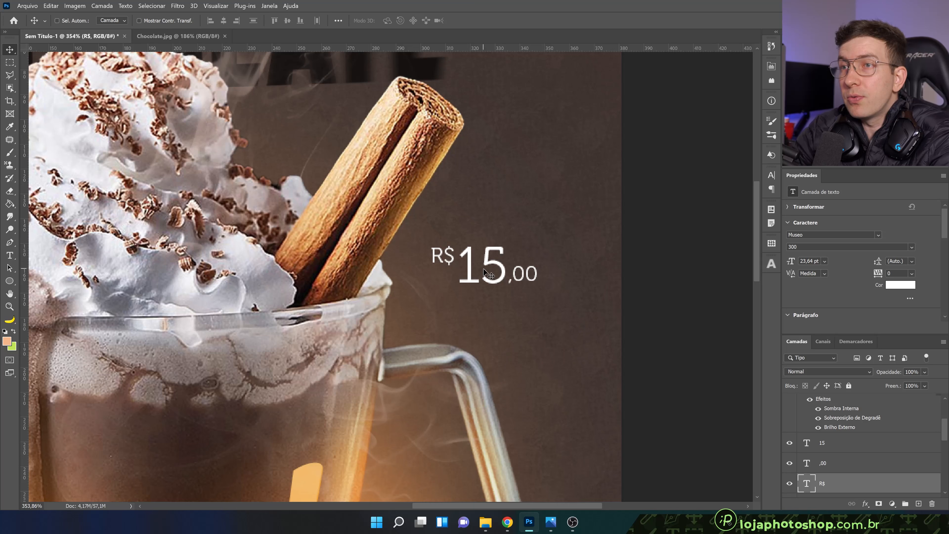
scroll(482, 299, "down", 3)
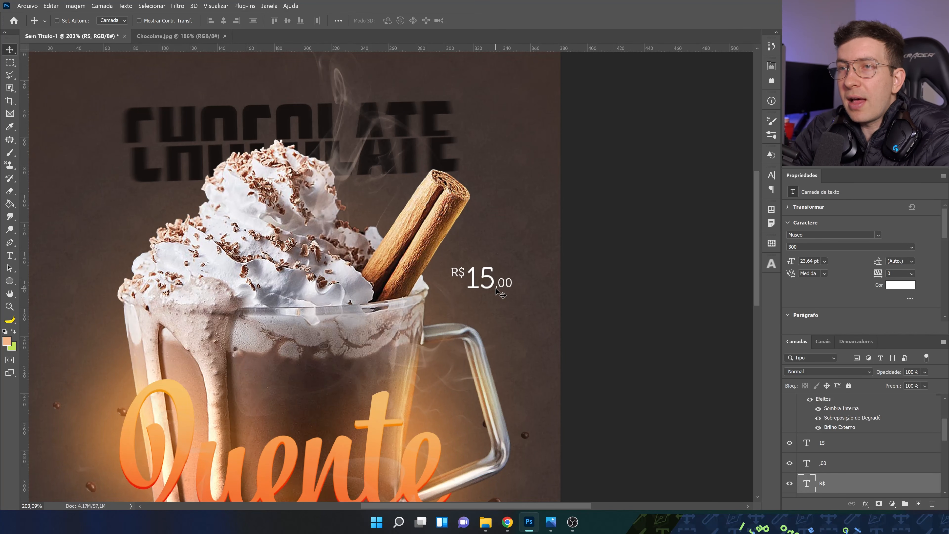
key("Right")
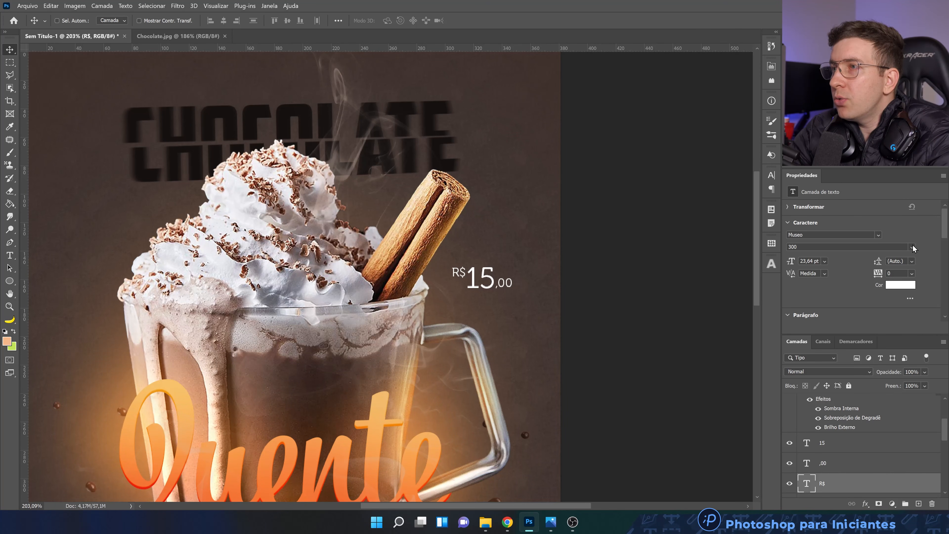
Set the 15 text to the Museo 900 weight and nudge the R$ left so they no longer overlap
left_click(876, 441)
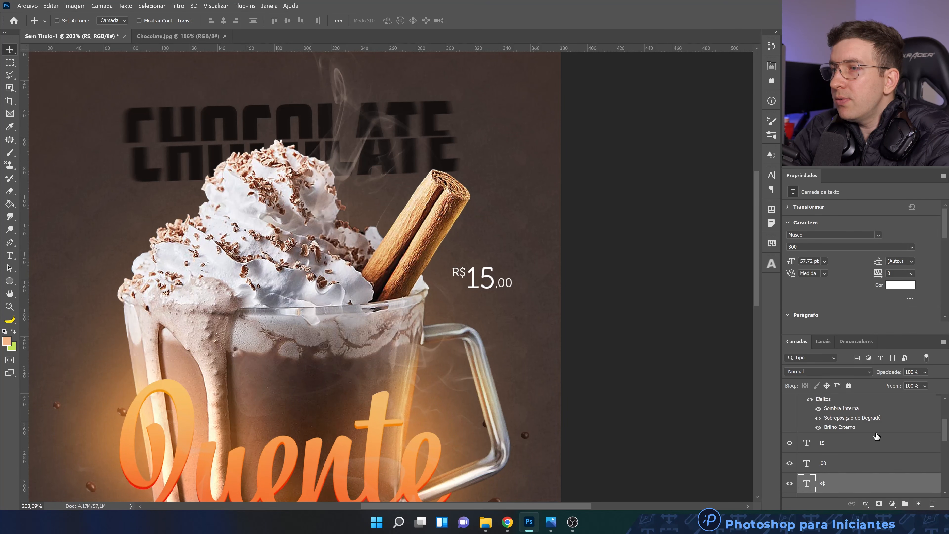
left_click(910, 248)
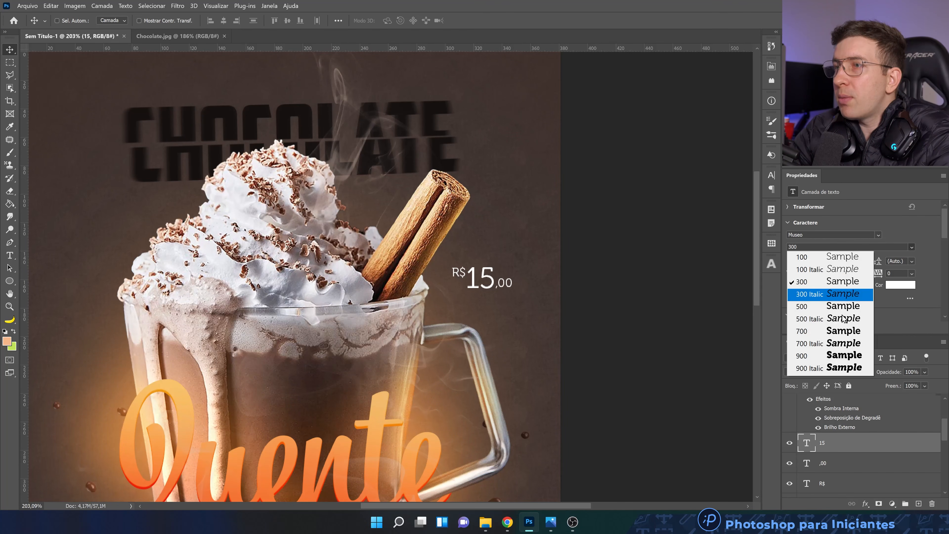
left_click(834, 355)
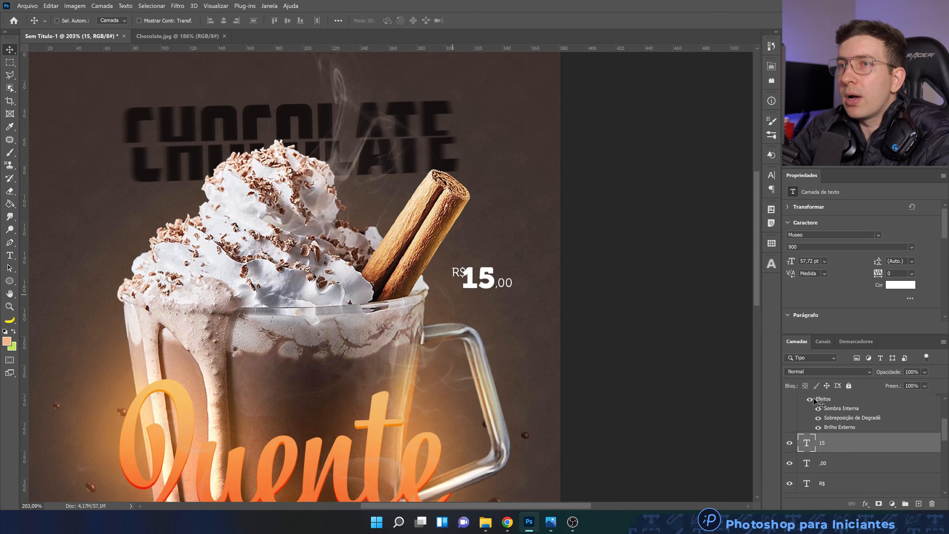
left_click(838, 484)
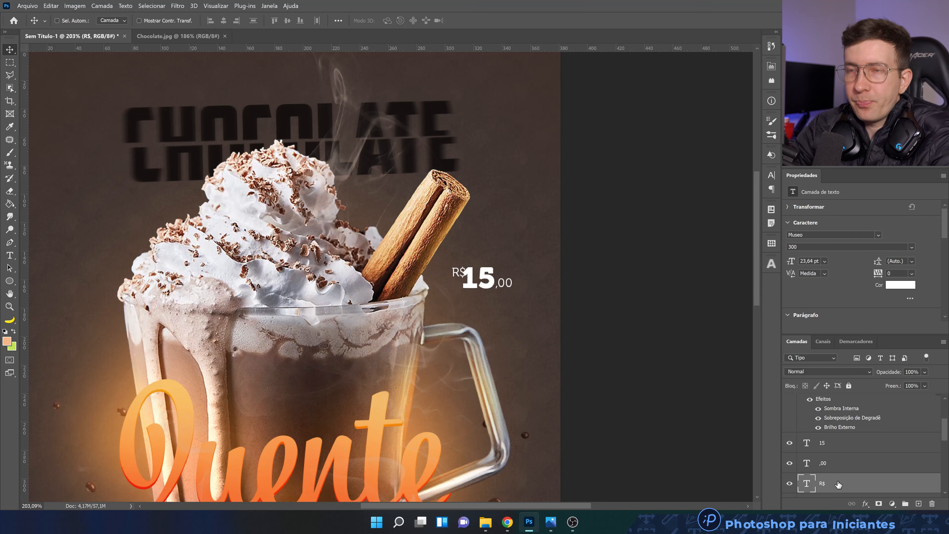
key("Left")
key("Left")
key("Left")
key("Left")
key("Left")
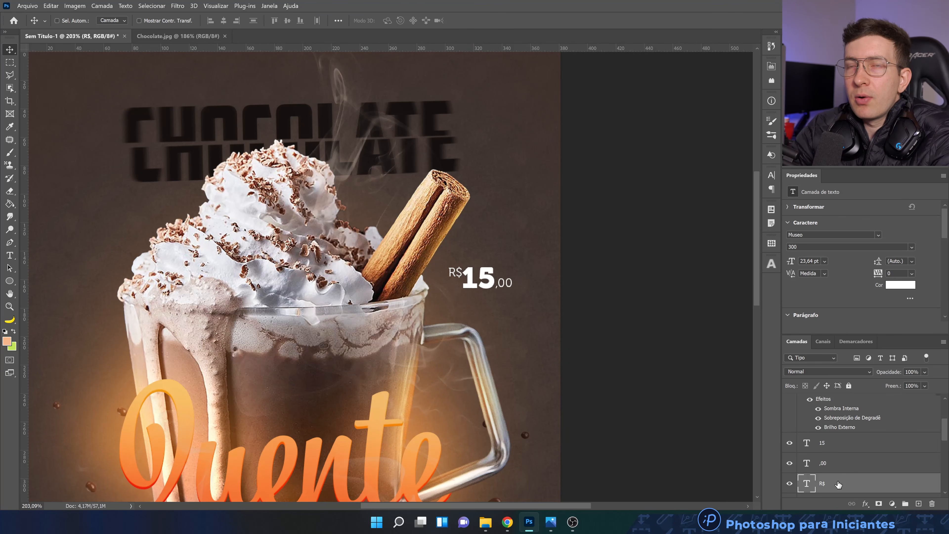
key("Left")
key("Left")
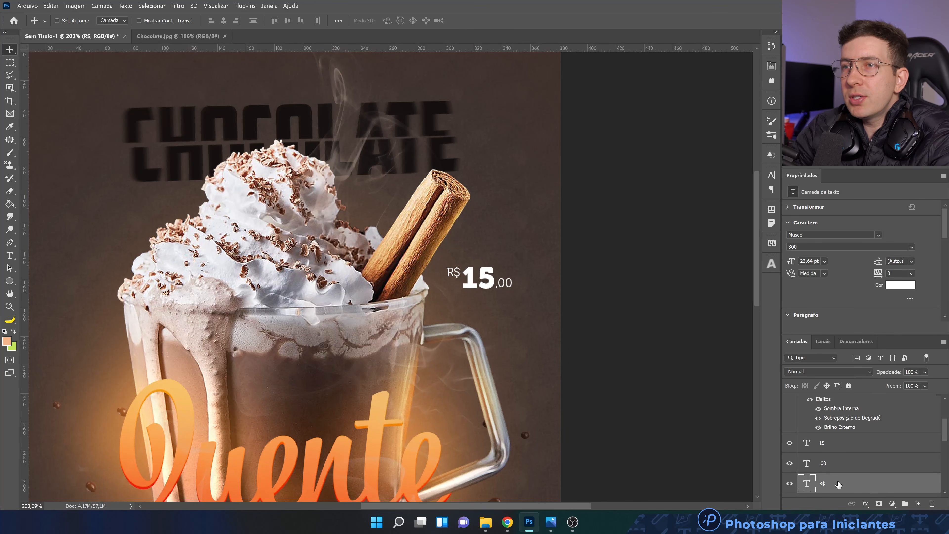
Group the R$, 15 and ,00 text layers as VALOR and move the price slightly closer to the mug handle
left_click(850, 450, "ctrl")
left_click(849, 465, "ctrl")
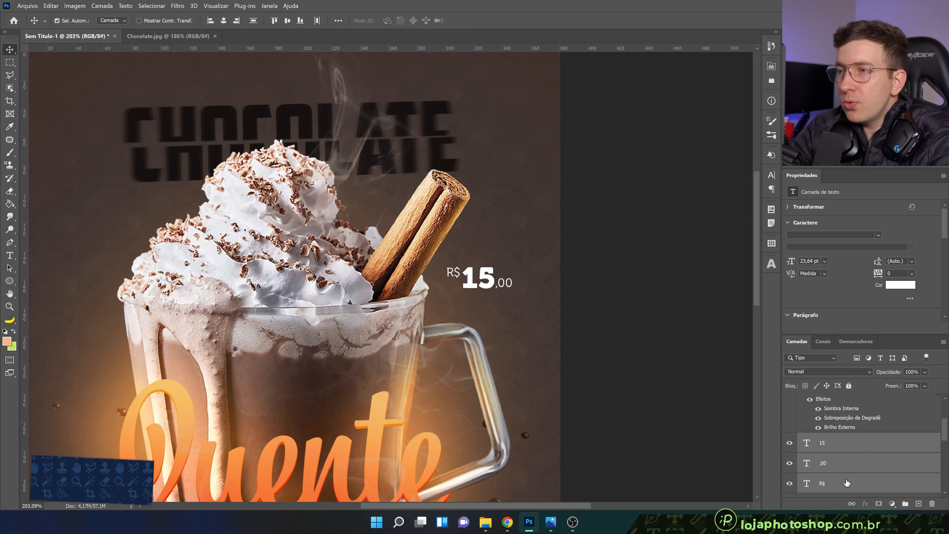
key("ctrl+g")
double_click(826, 440)
type("VA")
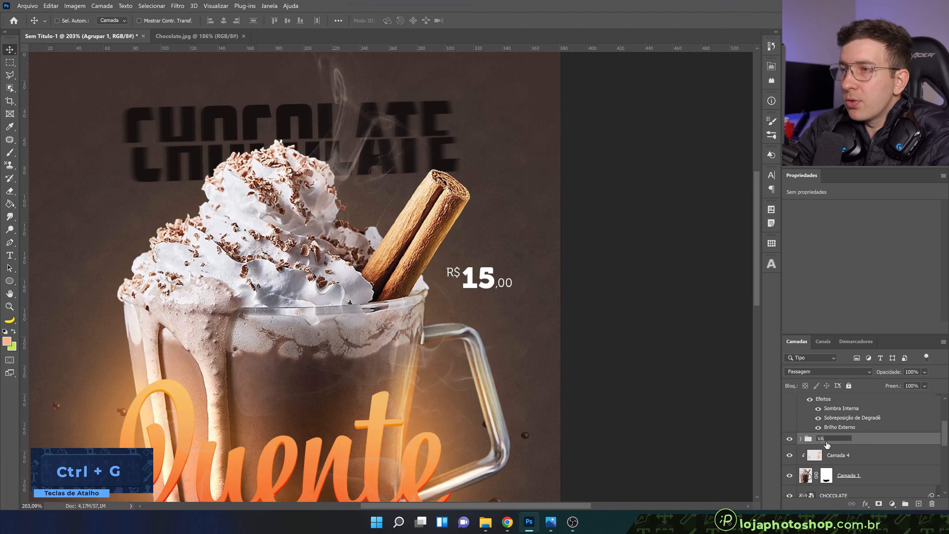
type("LOR")
key("Return")
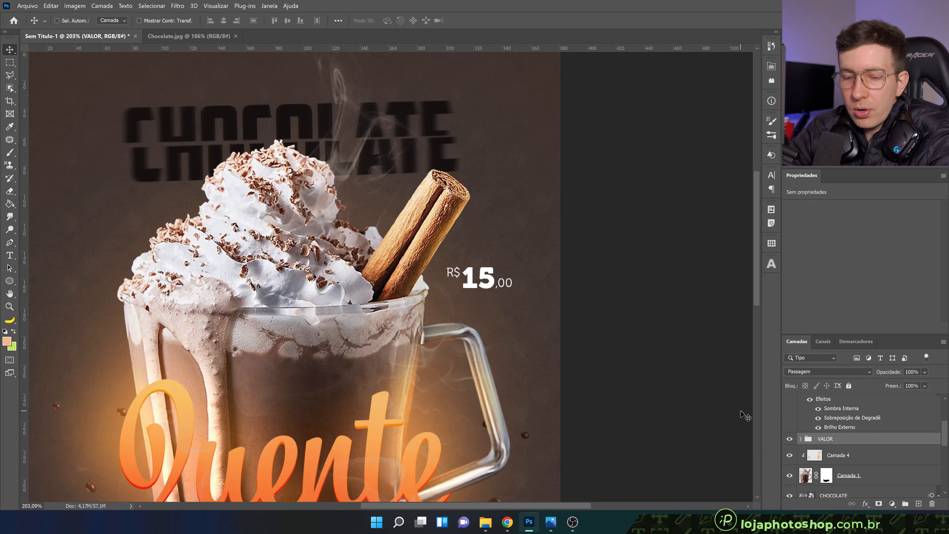
left_click_drag(505, 286, 503, 292)
Duplicate the R$ text from the VALOR group and place the copy near the centre of the artwork's lower edge
key("ctrl+0")
scroll(472, 269, "up", 1)
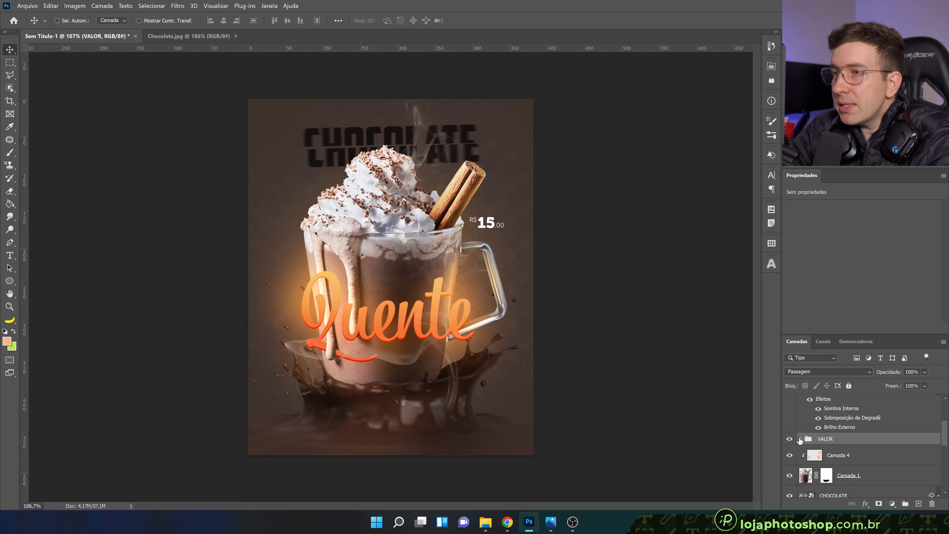
left_click(800, 439)
scroll(866, 476, "down", 2)
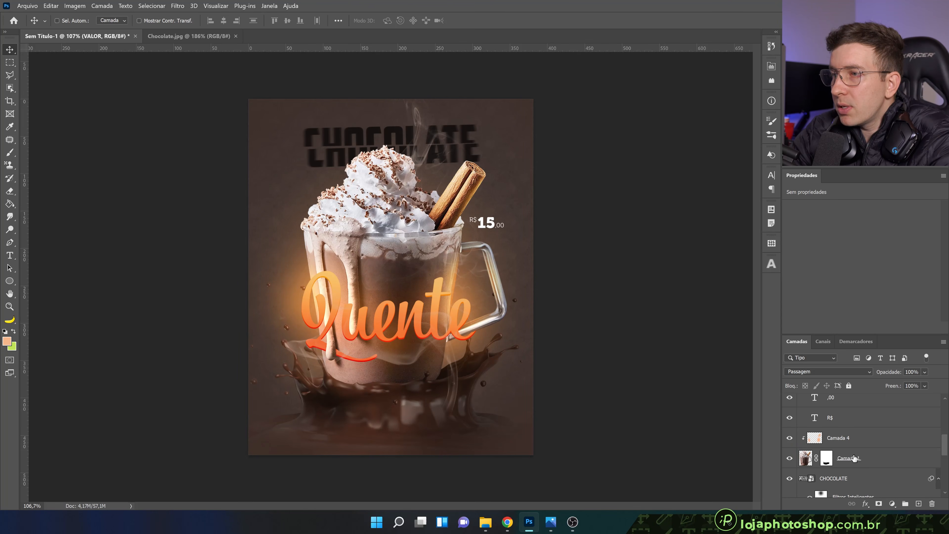
left_click(842, 423)
left_click_drag(478, 228, 379, 439)
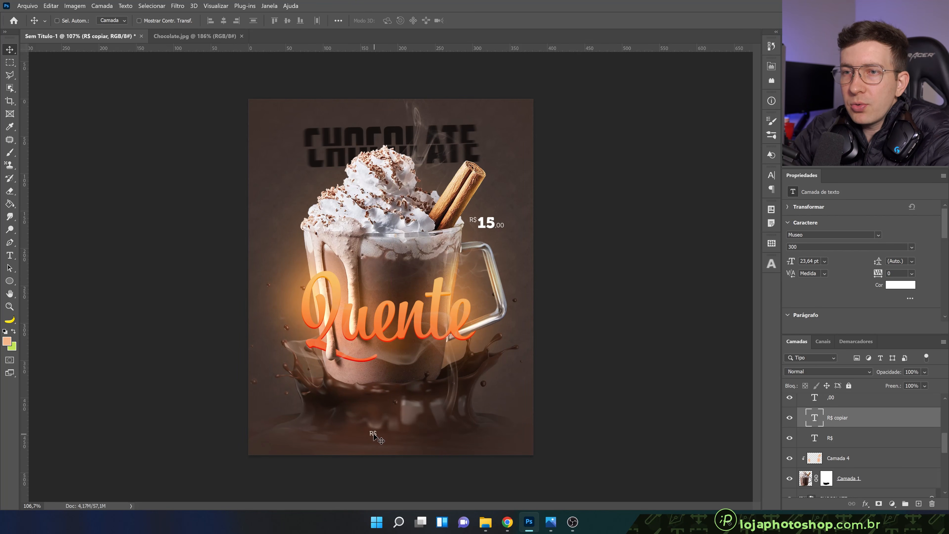
Replace the copied text at the artwork's lower edge with the author's social media handle, starting with @
double_click(814, 418)
scroll(409, 451, "up", 5)
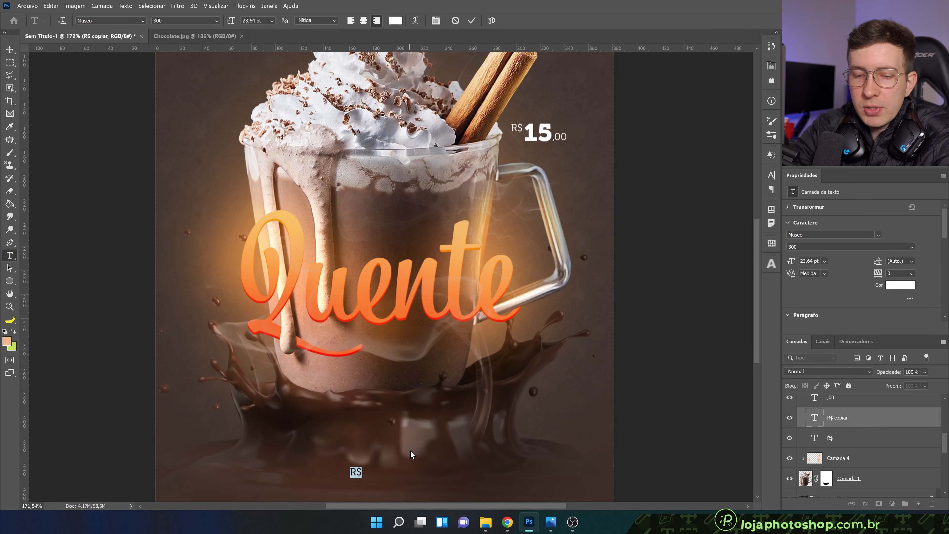
type("A")
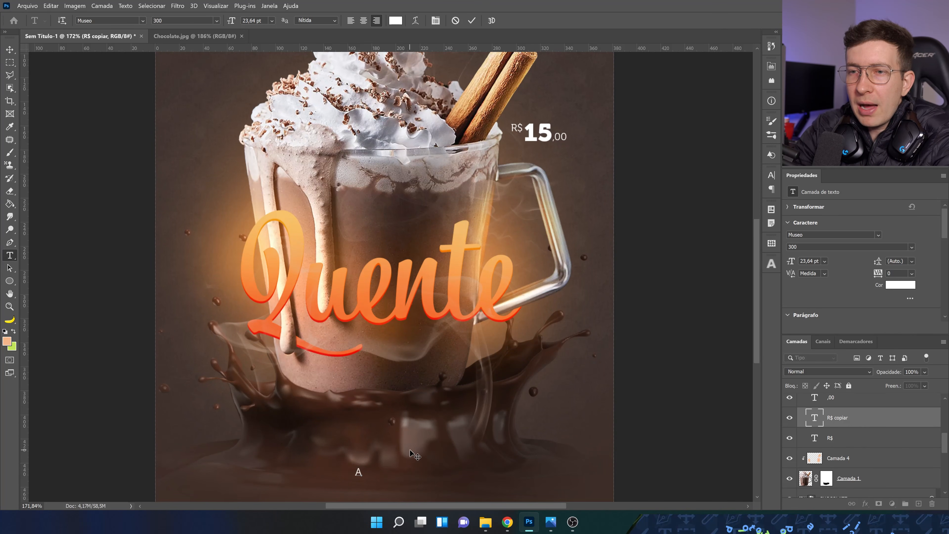
type("@a")
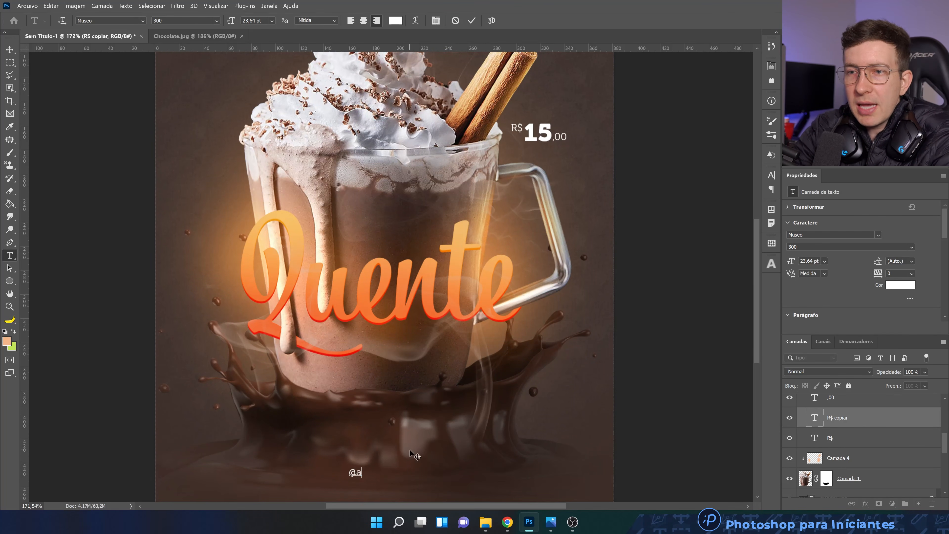
type("lissonpawilak")
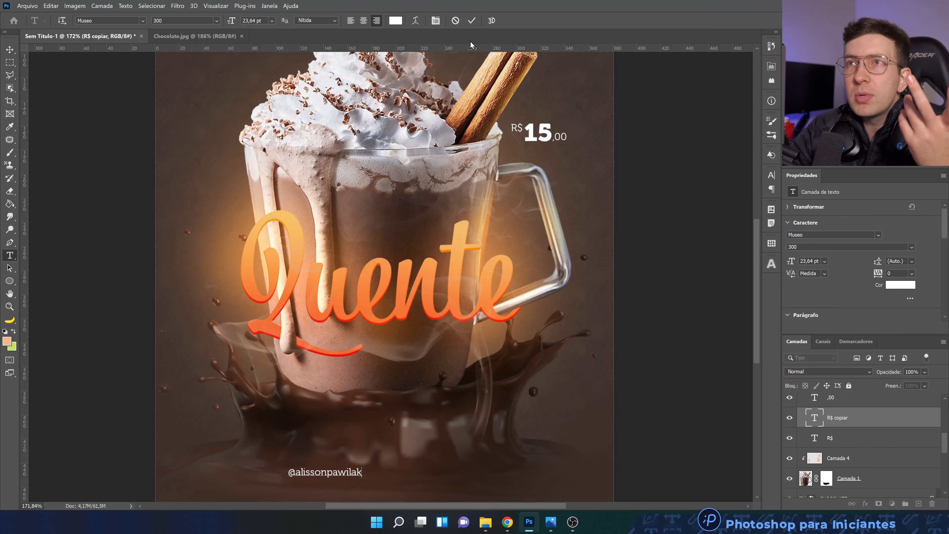
left_click(472, 20)
Try the 900 weight on the first-name part of the social media handle, then set that part to Museo 500
key("v")
key("t")
left_click_drag(327, 472, 297, 472)
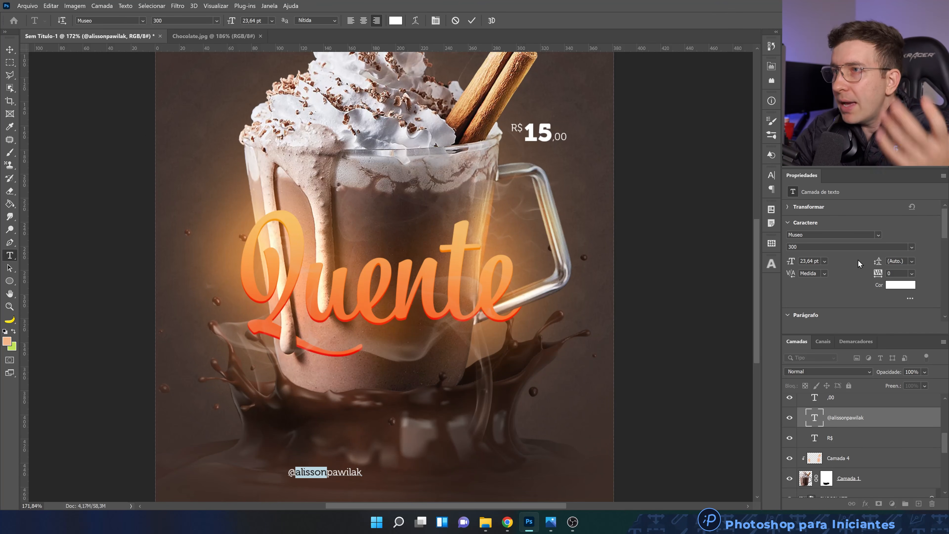
left_click(912, 247)
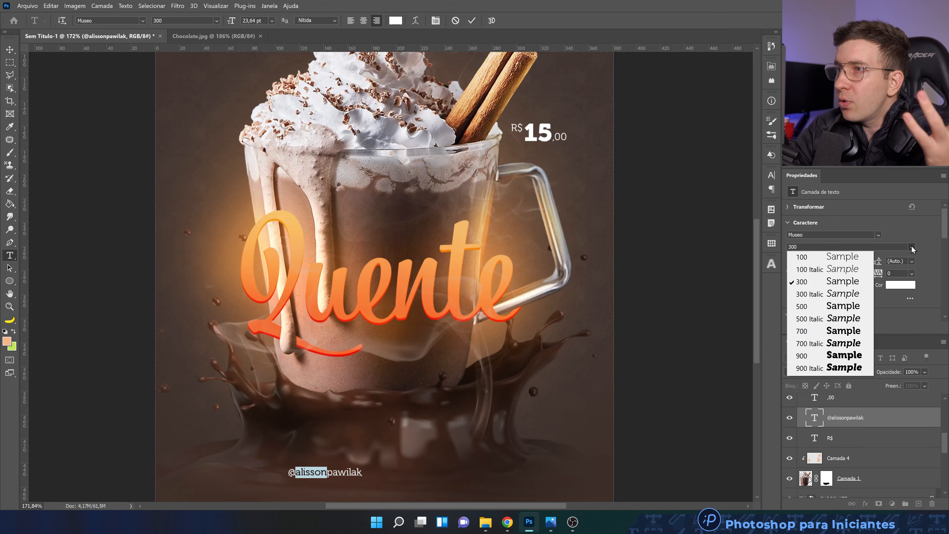
left_click(841, 355)
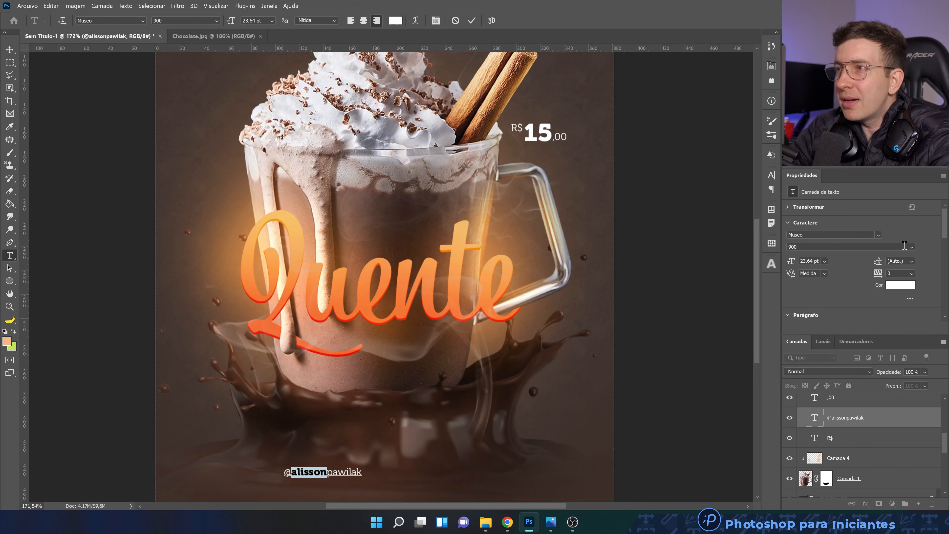
left_click(912, 247)
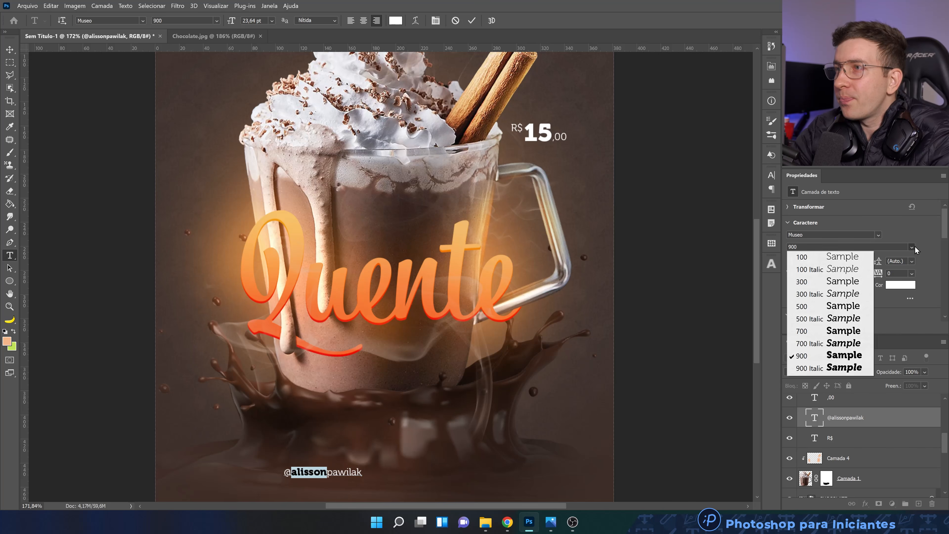
left_click(853, 311)
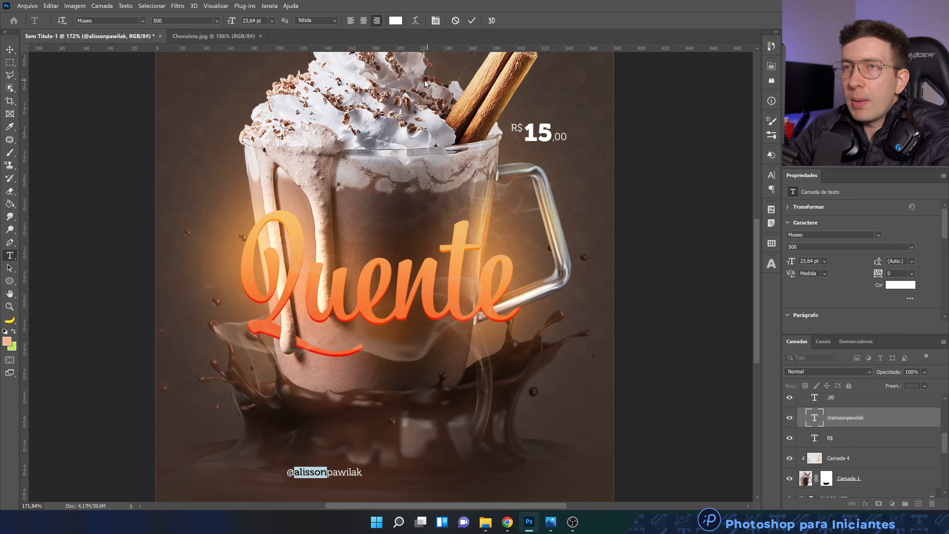
Set the first-name part of the social media handle to Museo 700 and centre the handle horizontally near the artwork's lower edge
left_click(910, 246)
left_click(835, 332)
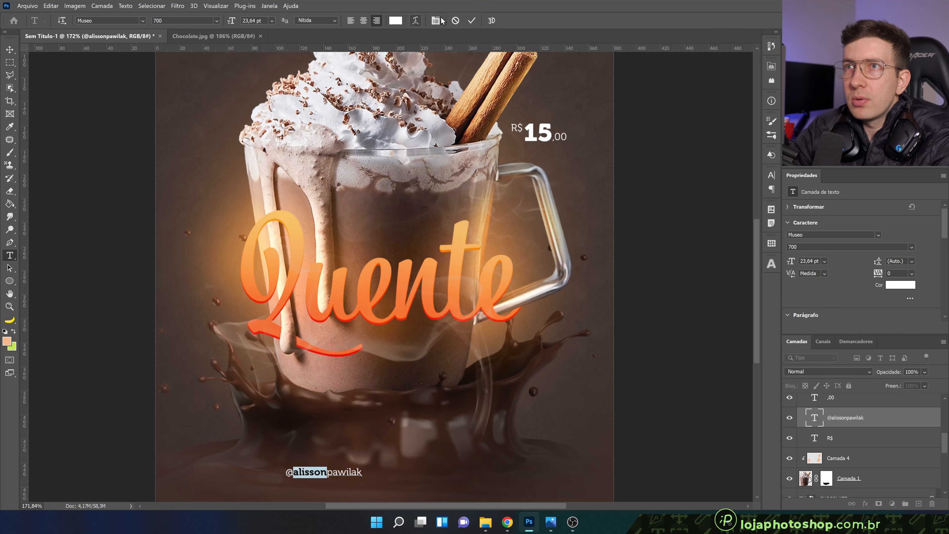
left_click(472, 20)
key("v")
left_click_drag(356, 469, 410, 472)
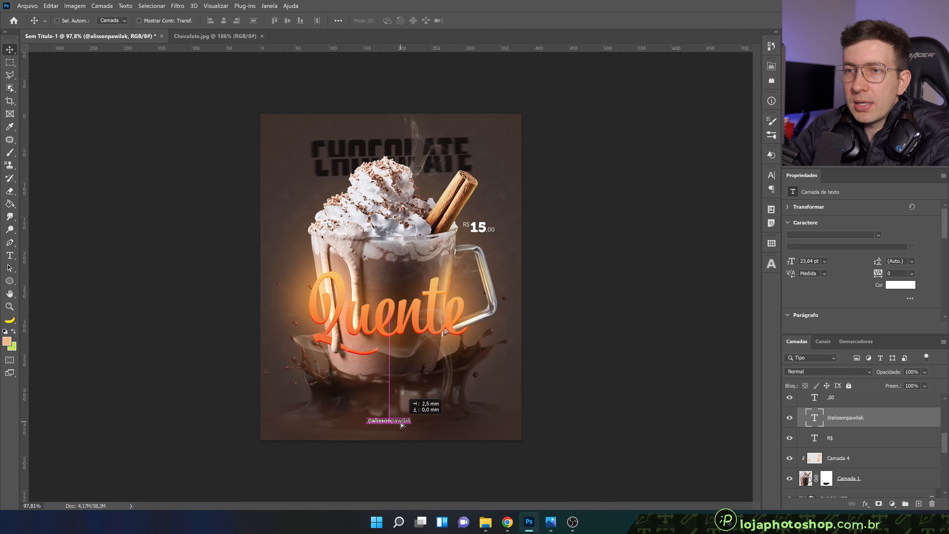
left_click_drag(403, 423, 403, 424)
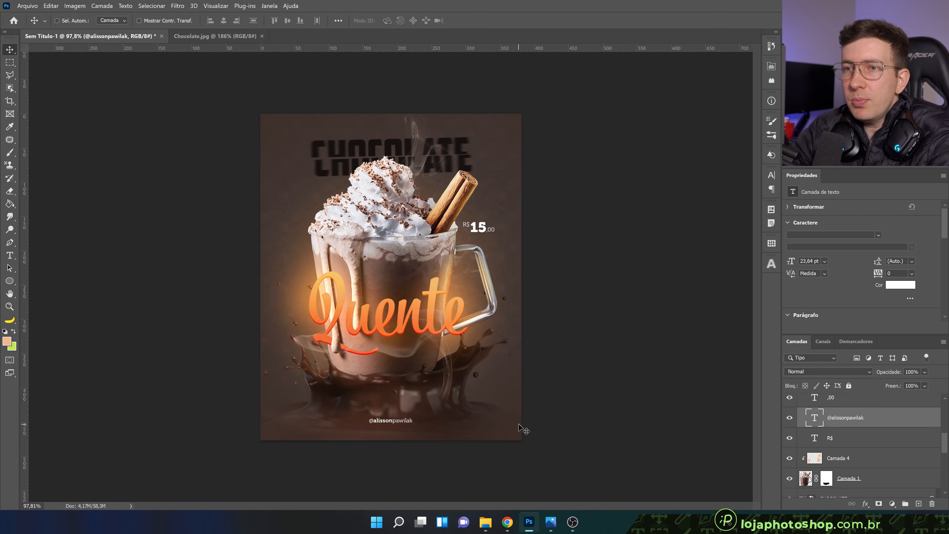
scroll(426, 389, "up", 3)
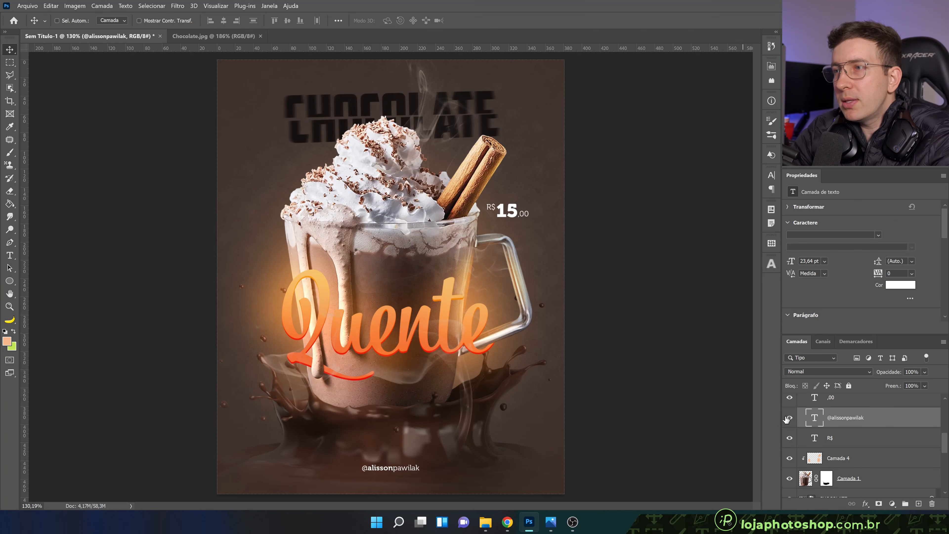
Recolour the social media handle to the muted brown 7f6960, starting from a colour sampled in the chocolate splash area
double_click(888, 411)
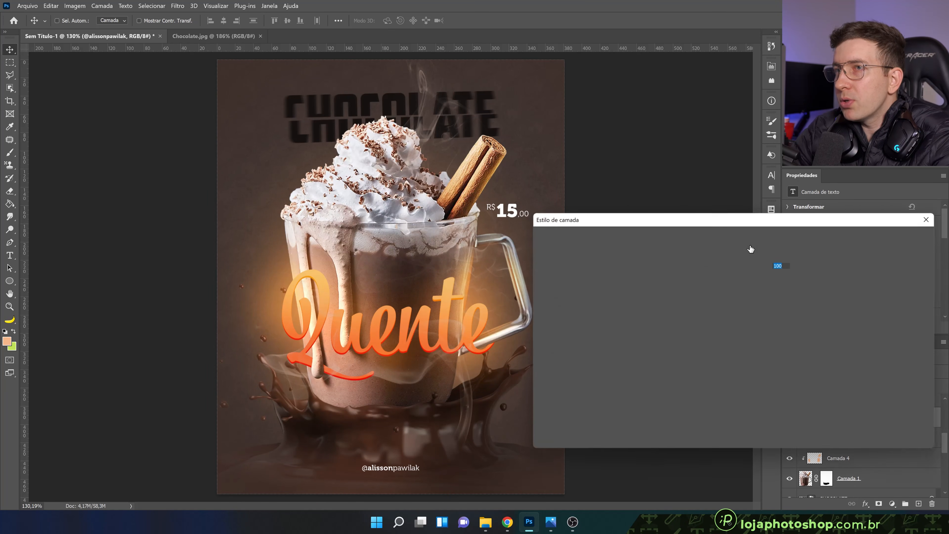
left_click(900, 254)
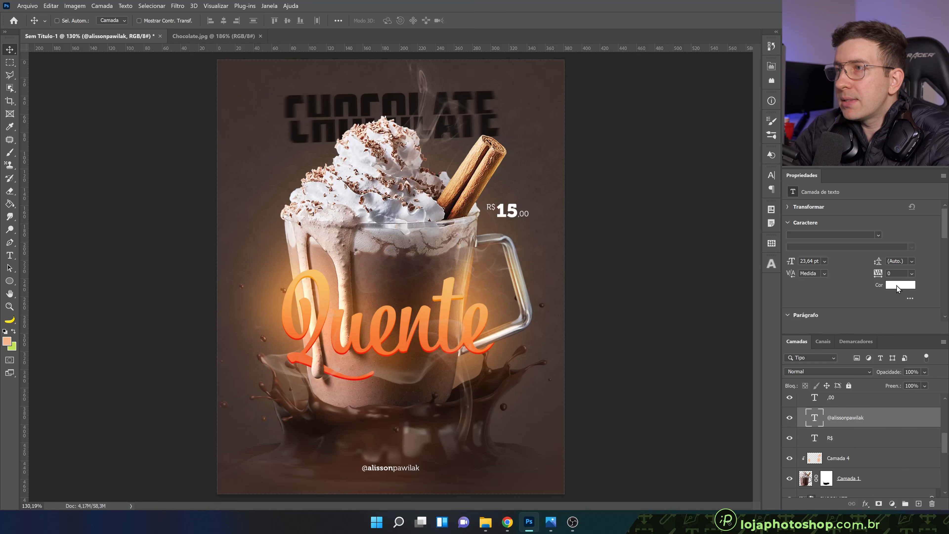
left_click(896, 285)
left_click(448, 439)
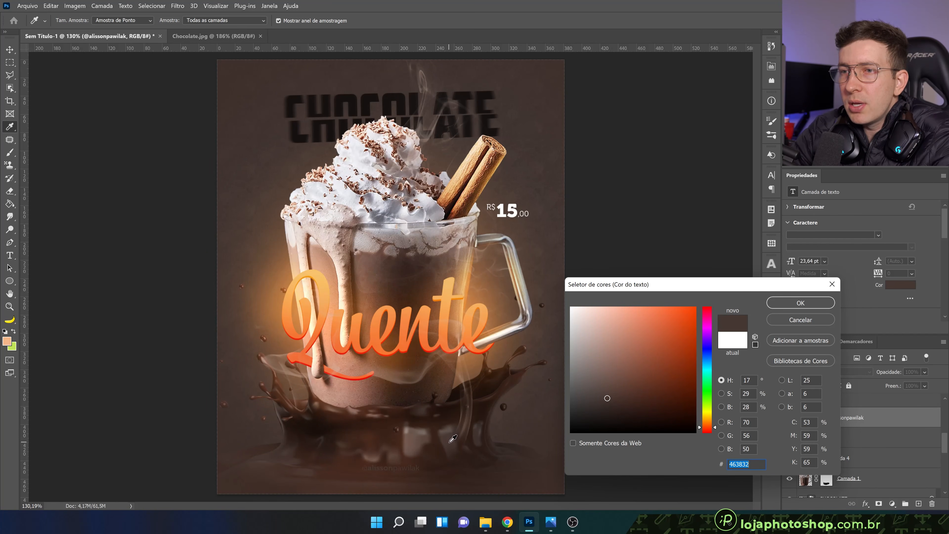
left_click_drag(608, 397, 600, 370)
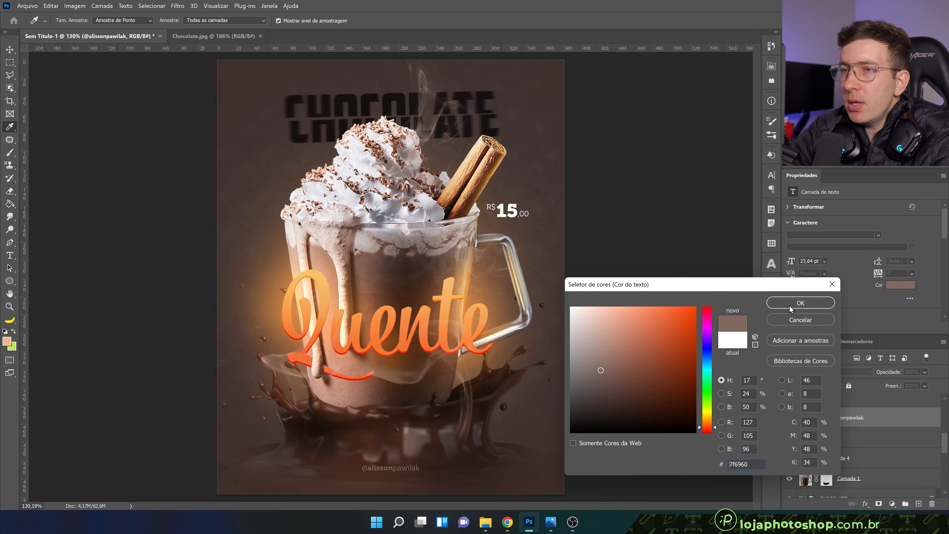
left_click(800, 302)
key("v")
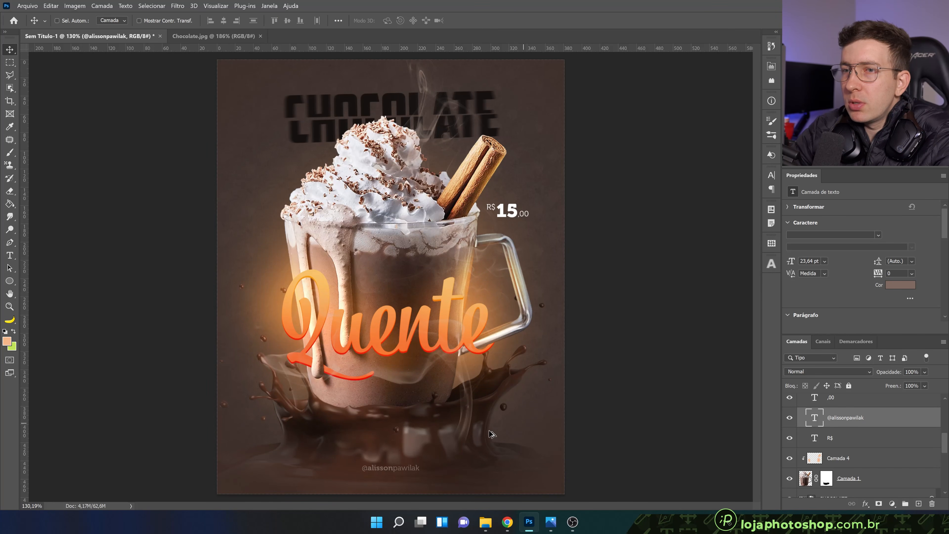
key("ctrl+minus")
key("ctrl+plus")
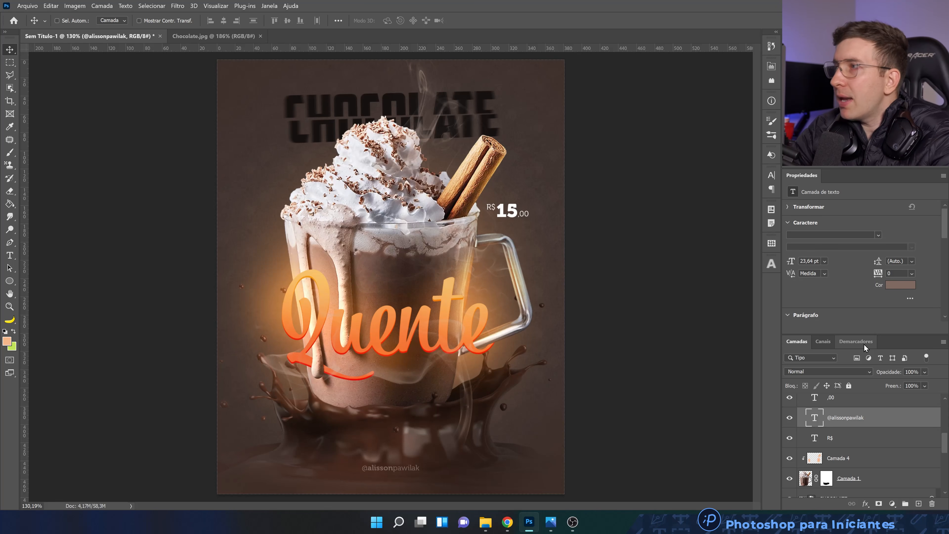
Stamp all visible layers into a new layer above Fumaça Vapor and convert it to a smart object
scroll(879, 424, "up", 5)
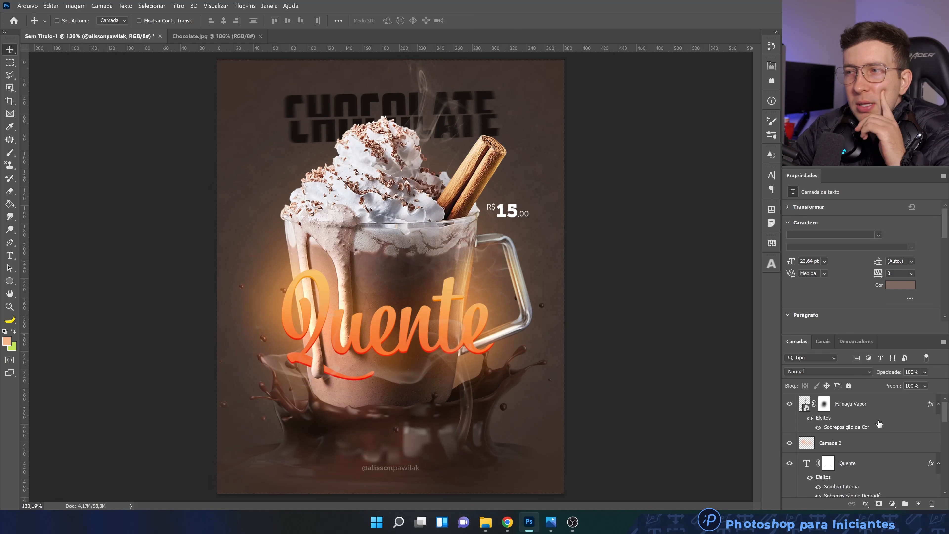
left_click(864, 412)
scroll(866, 426, "down", 3)
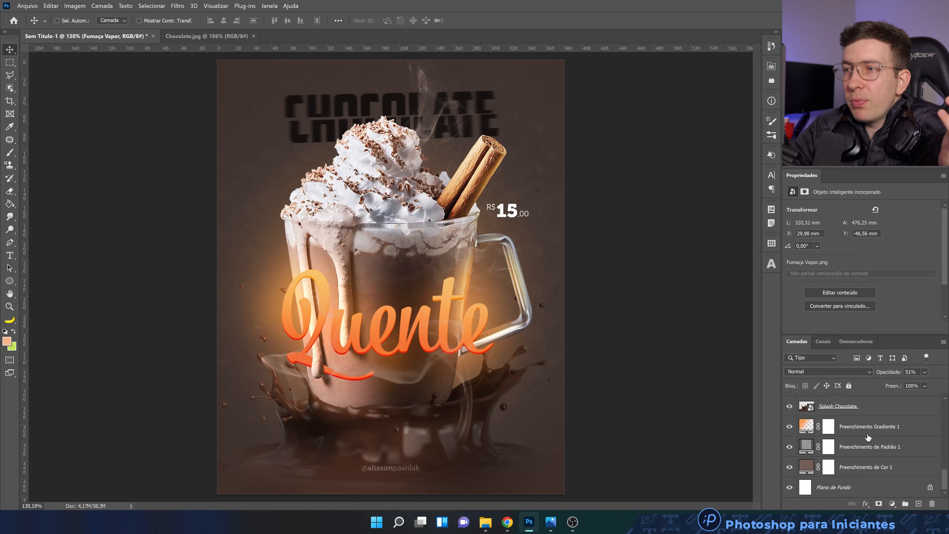
scroll(866, 430, "up", 3)
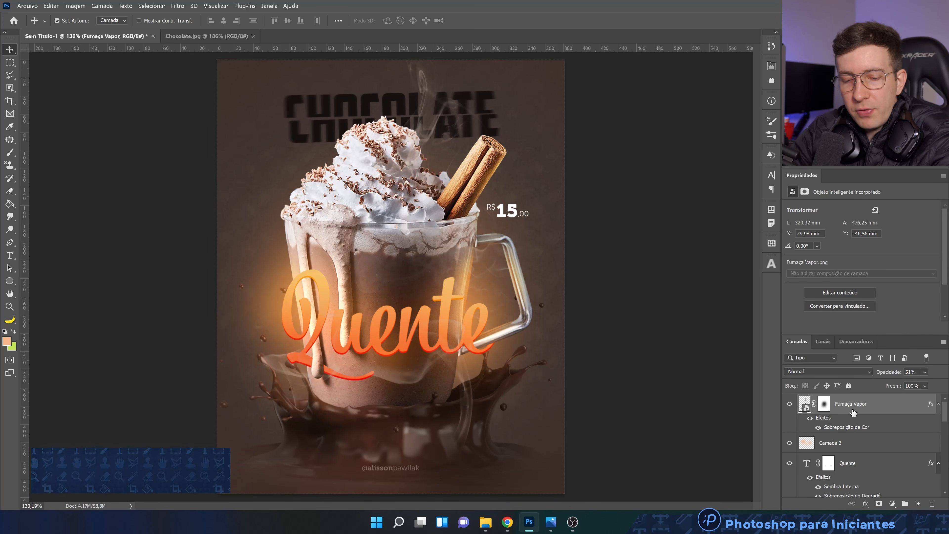
key("ctrl+shift+alt+e")
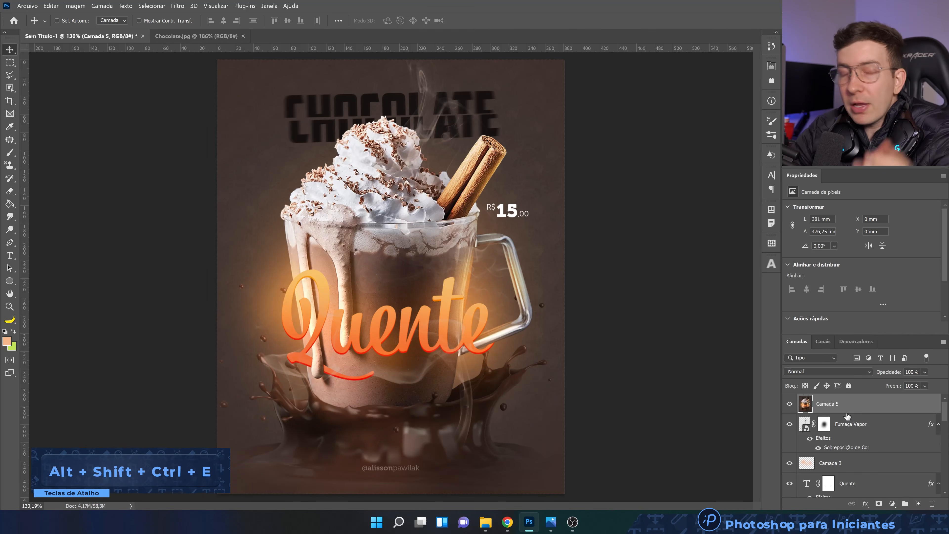
right_click(850, 405)
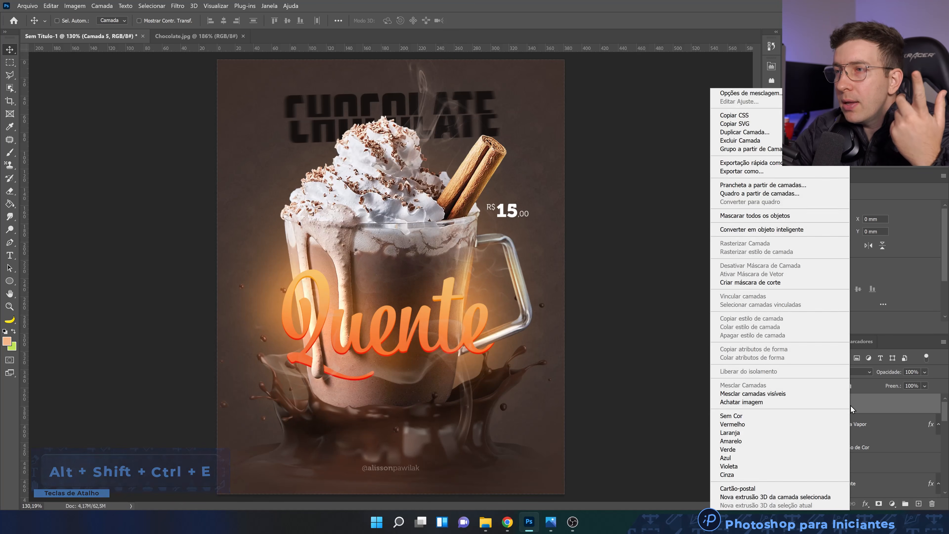
left_click(783, 229)
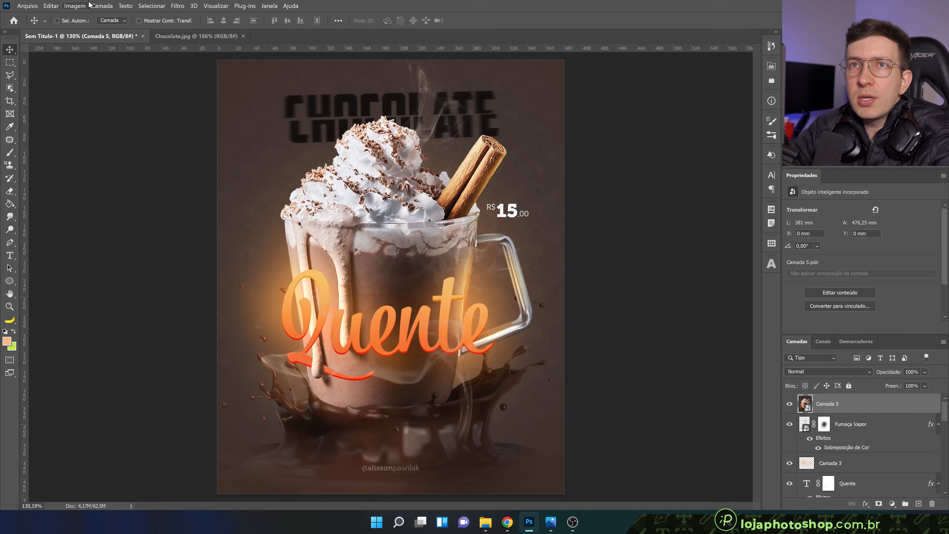
Open the Camera Raw filter on the merged smart object and set Vibração to +13, Textura to +53 and Claridade to -28
left_click(176, 5)
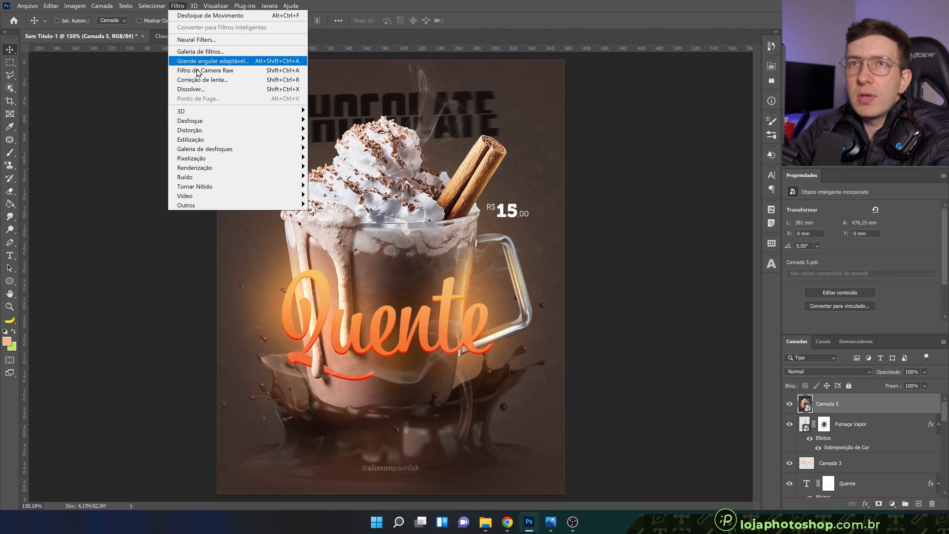
left_click(223, 72)
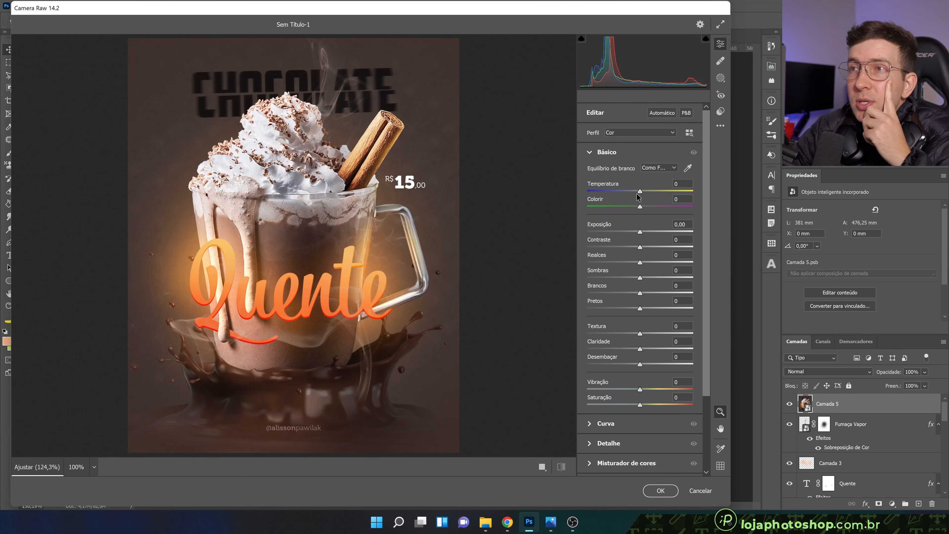
left_click_drag(639, 192, 639, 192)
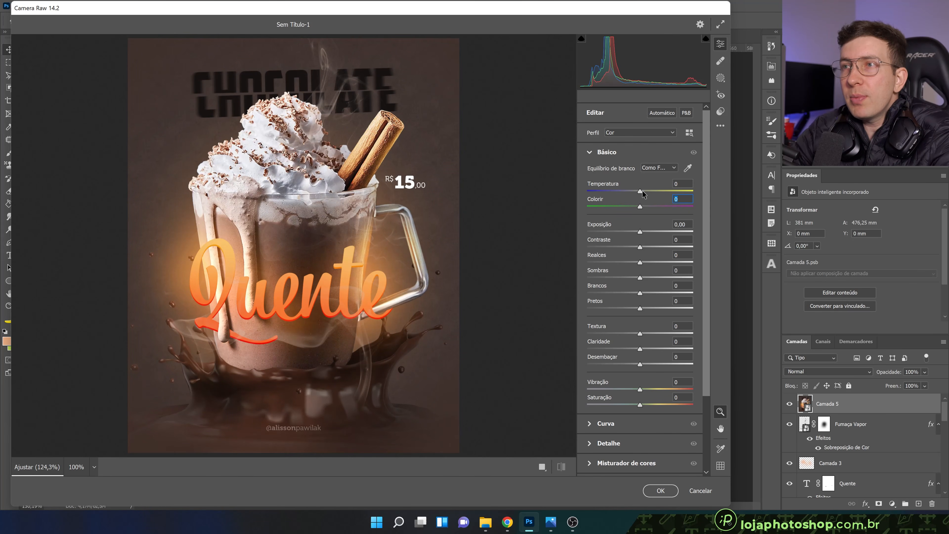
left_click_drag(708, 196, 707, 226)
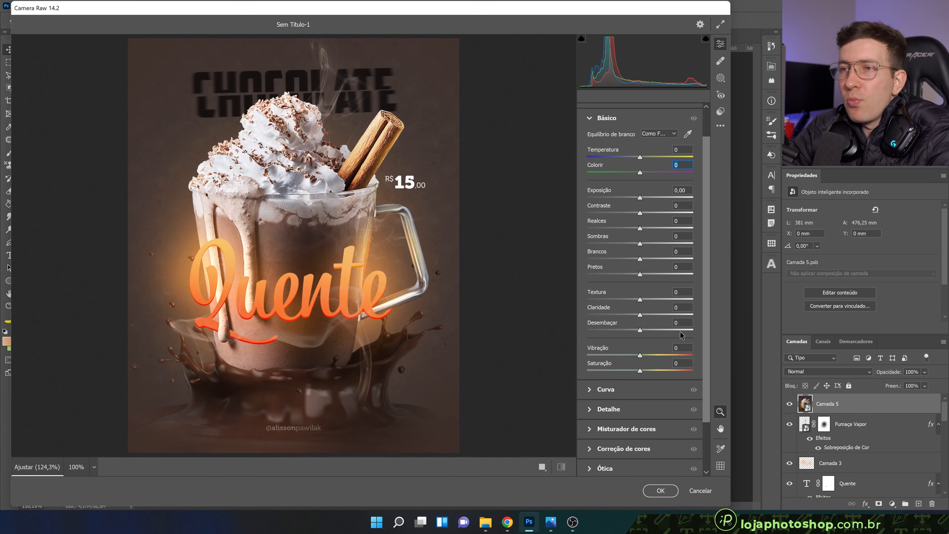
left_click_drag(640, 355, 648, 356)
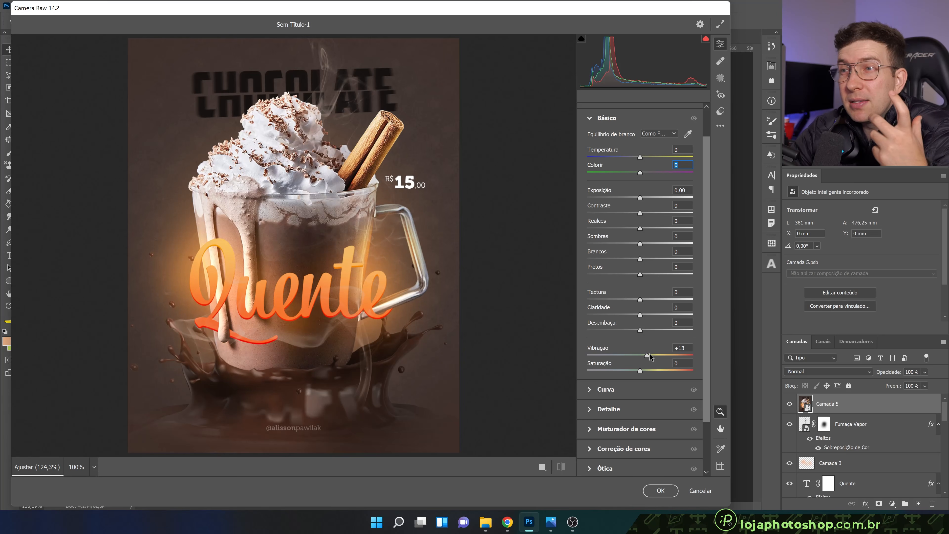
mouse_move(640, 300)
left_mouse_down()
mouse_move(660, 301)
mouse_move(650, 302)
left_mouse_up()
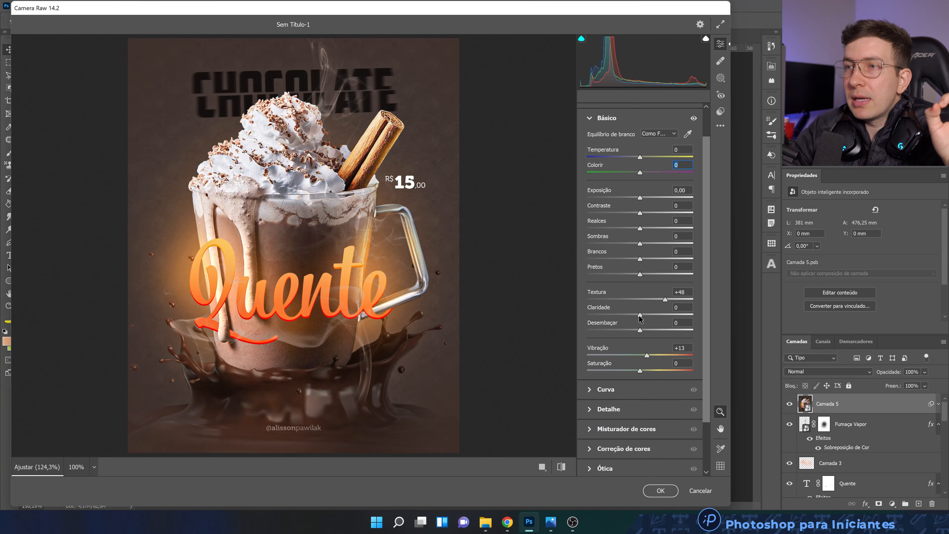
left_click_drag(639, 317, 623, 316)
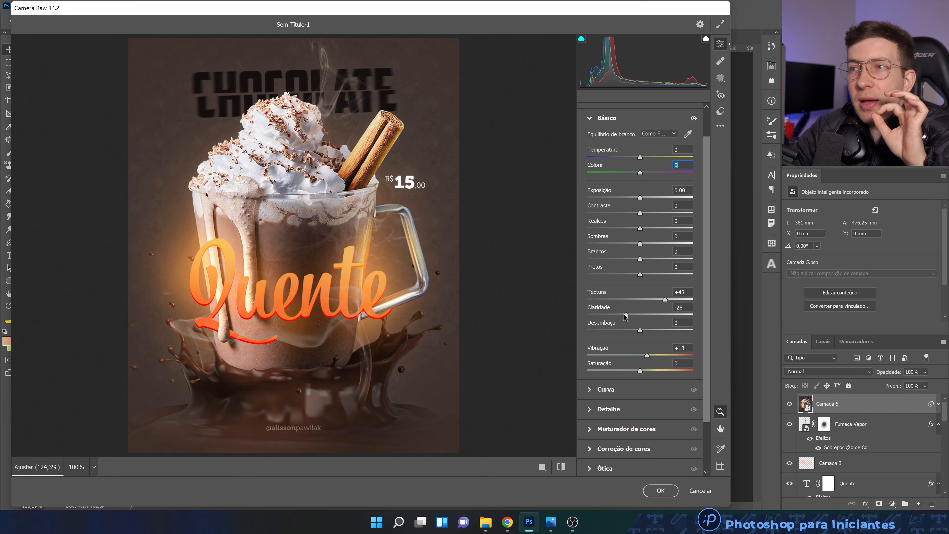
left_click_drag(667, 301, 668, 300)
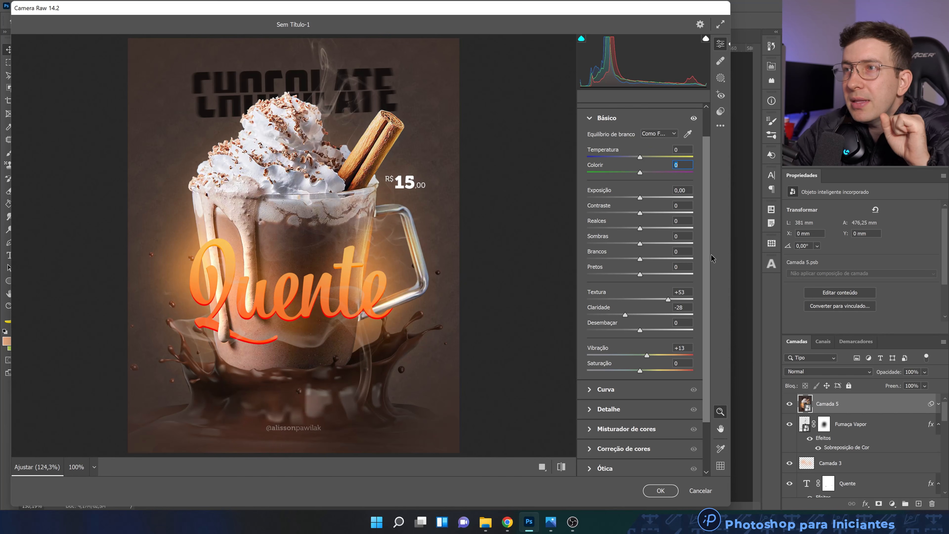
Set the Camera Raw effects to Granulado 5 and Vinheta -11, apply the filter and compare the artwork with it off and on
scroll(709, 268, "down", 4)
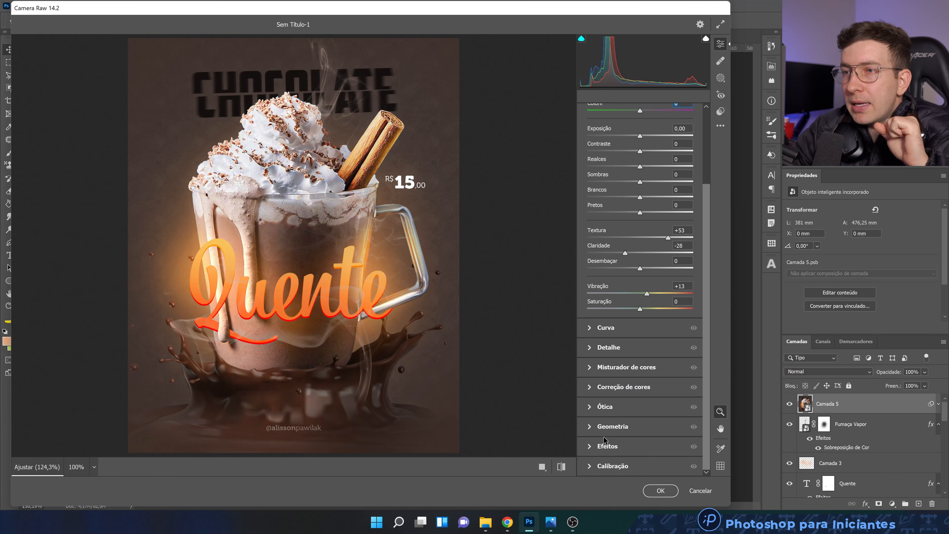
left_click(589, 447)
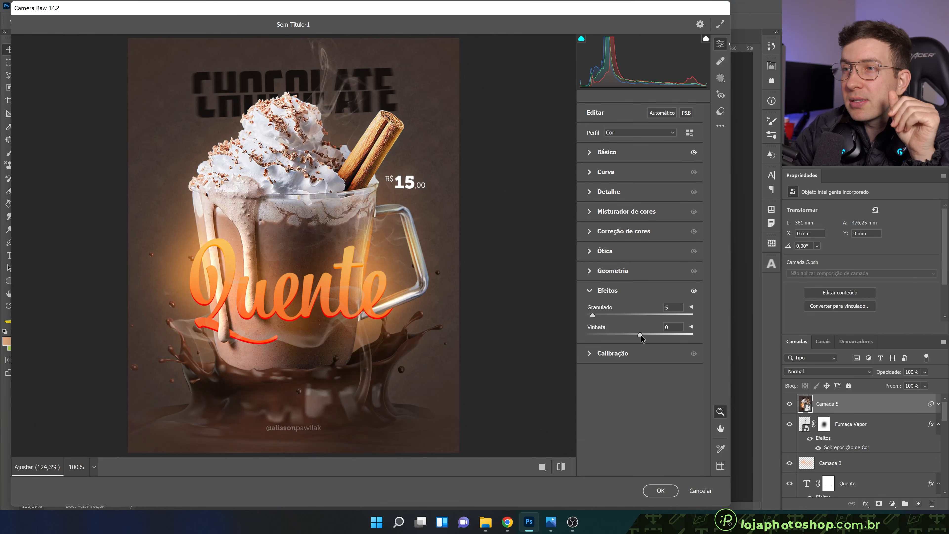
left_click_drag(640, 334, 635, 336)
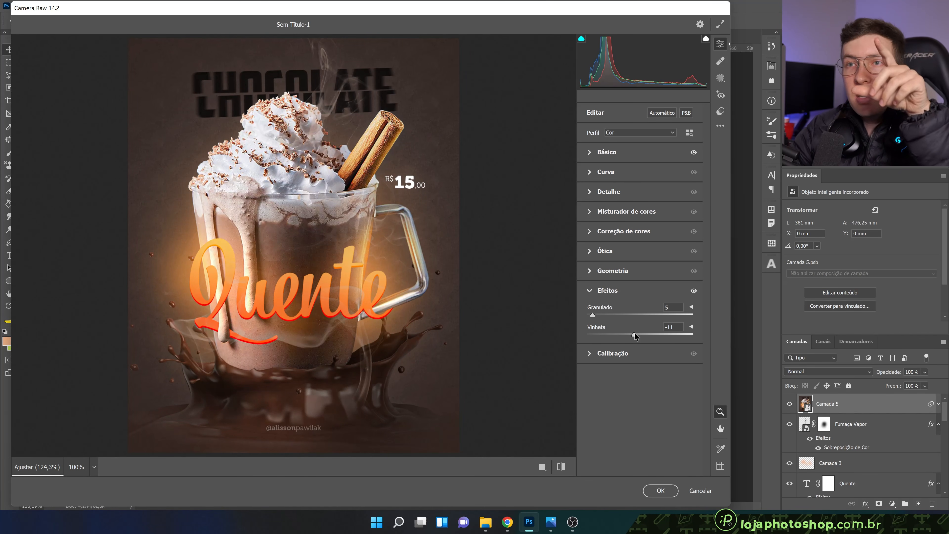
left_click(660, 490)
left_click(809, 424)
left_click(808, 424)
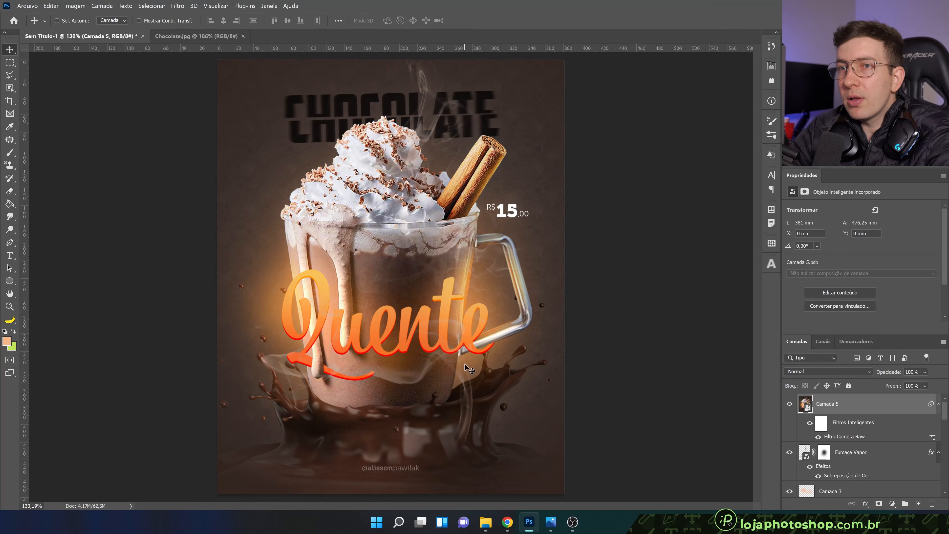